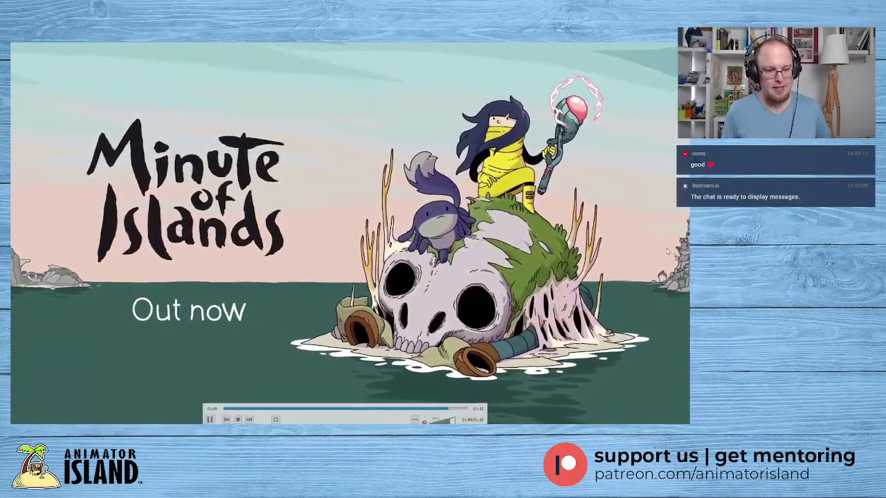
# - Leave the full-screen Minute of Islands trailer and switch to the Toon Boom Harmony scene
pyautogui.click(658, 238)
pyautogui.press('space')
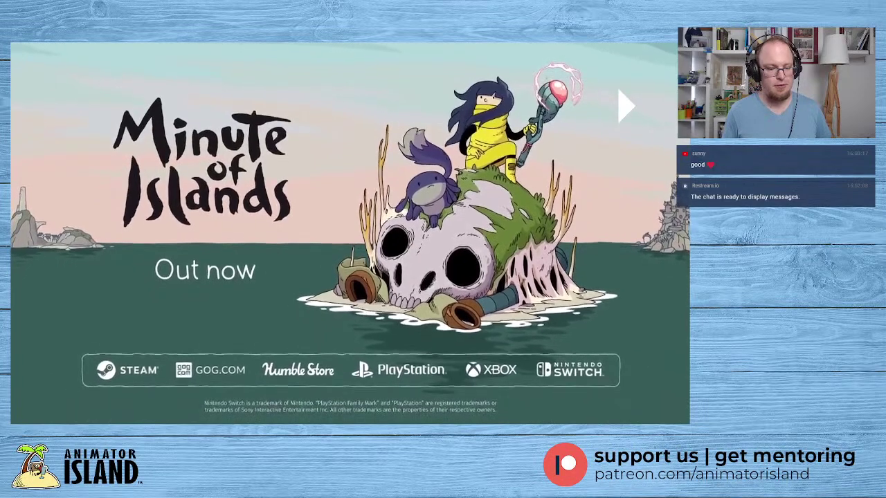
pyautogui.press('space')
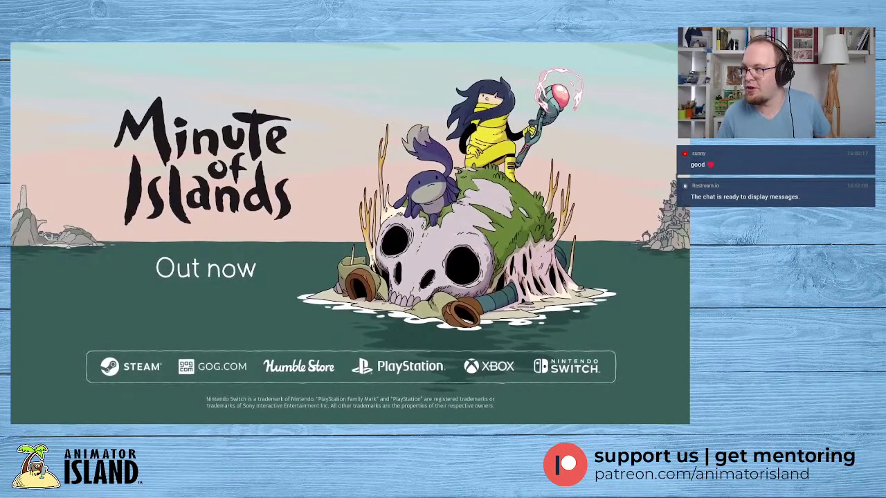
pyautogui.doubleClick(485, 142)
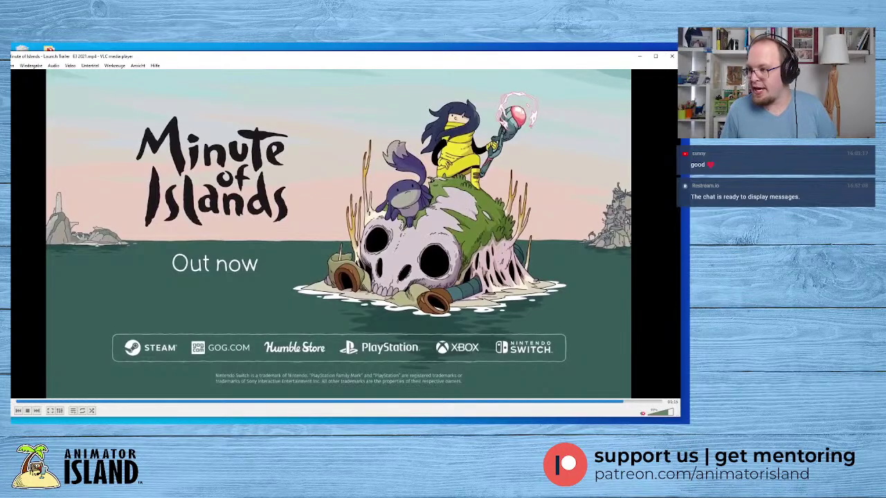
pyautogui.hotkey('alt', 'Tab')
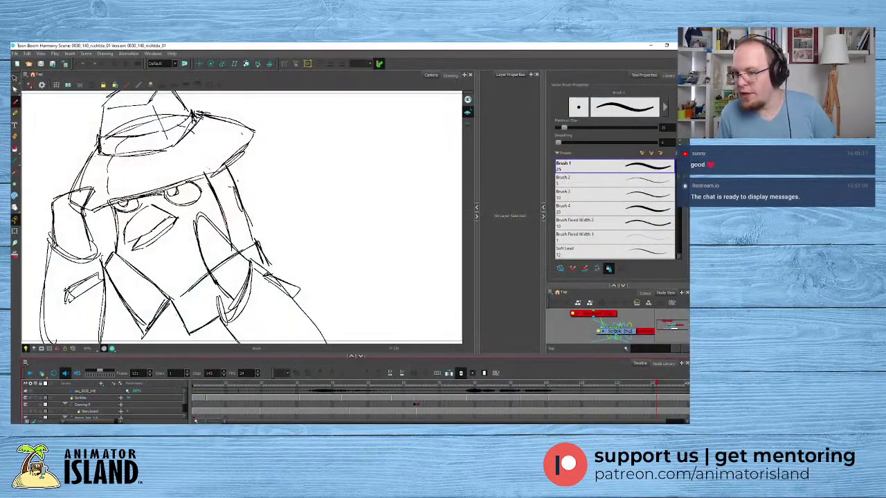
# - Play the rough bird animation repeatedly from frame 1, and once from mid-scene, to review its poses and timing
pyautogui.click(194, 384)
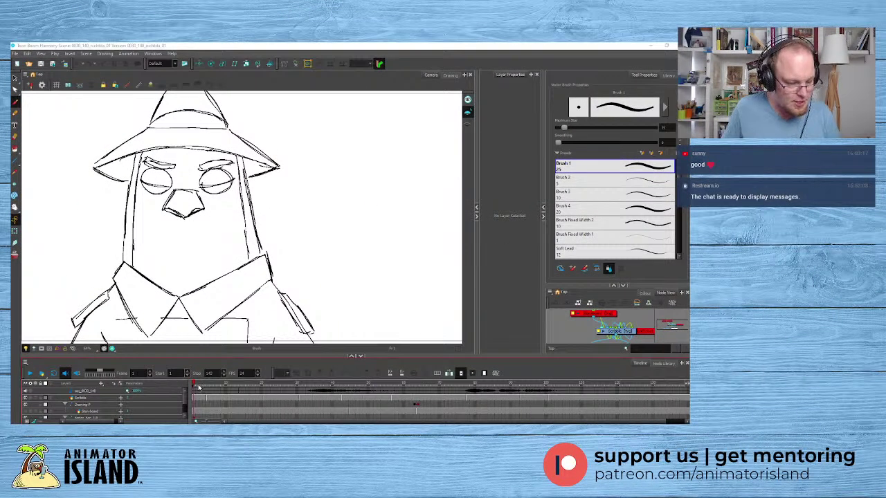
pyautogui.moveTo(198, 385)
pyautogui.mouseDown()
pyautogui.moveTo(222, 387)
pyautogui.moveTo(193, 386)
pyautogui.mouseUp()
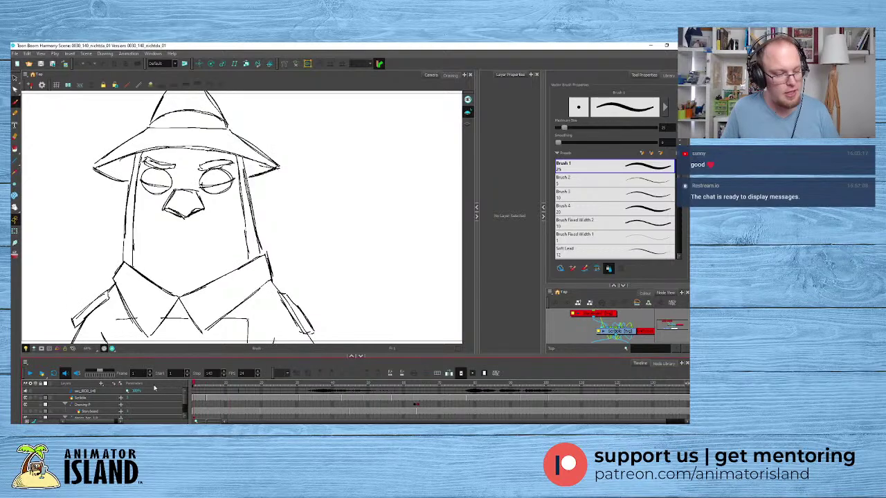
pyautogui.click(31, 375)
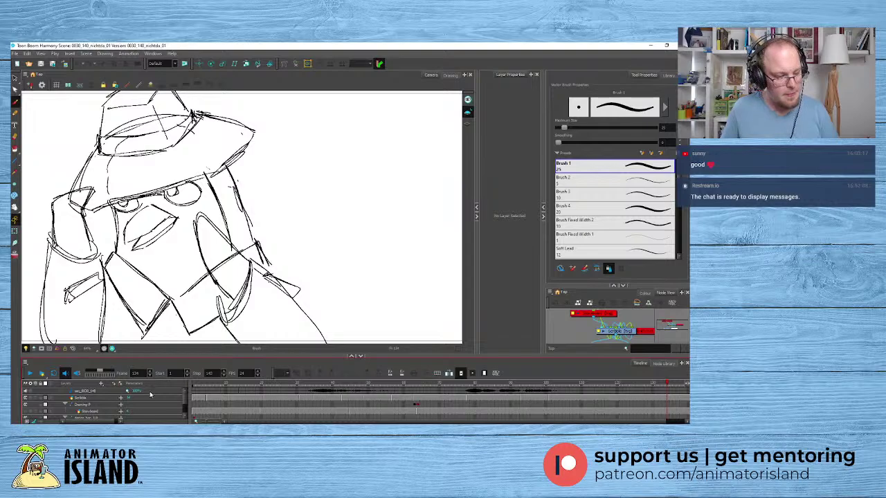
pyautogui.click(299, 385)
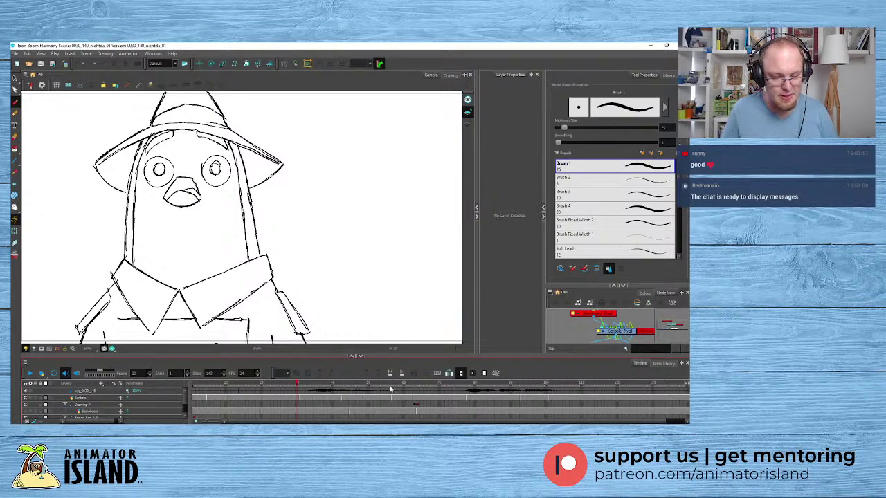
pyautogui.click(30, 375)
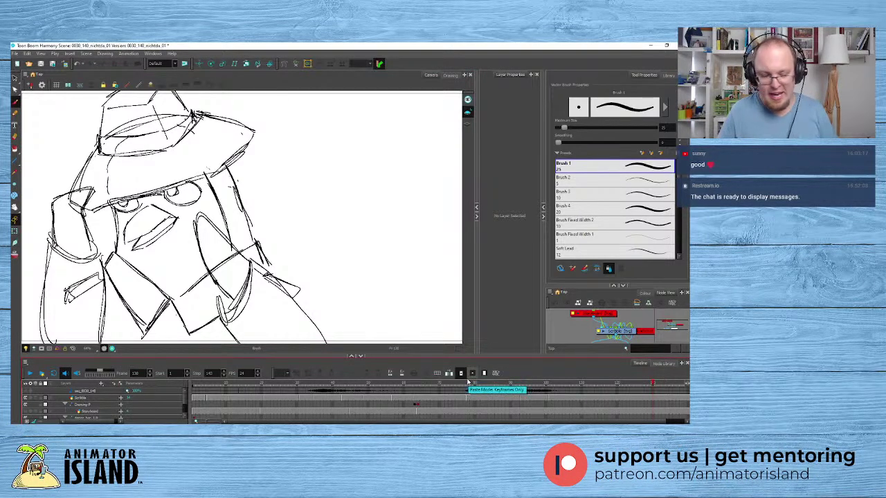
pyautogui.click(192, 383)
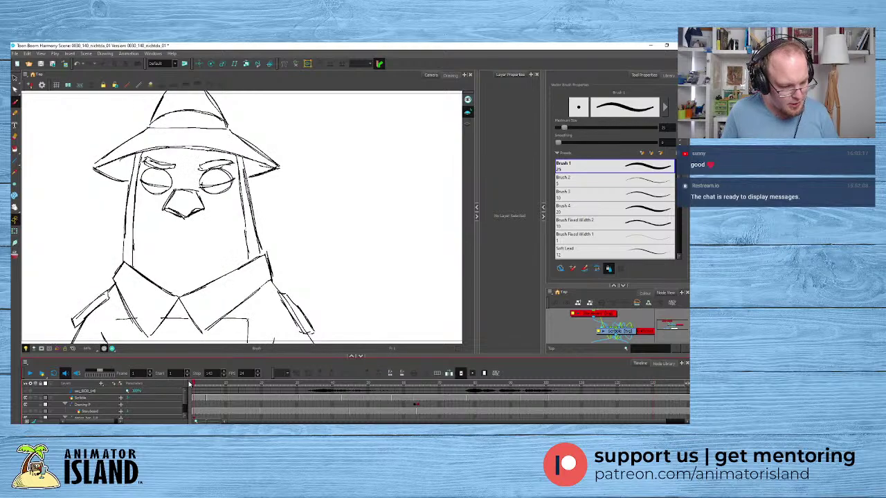
pyautogui.click(30, 373)
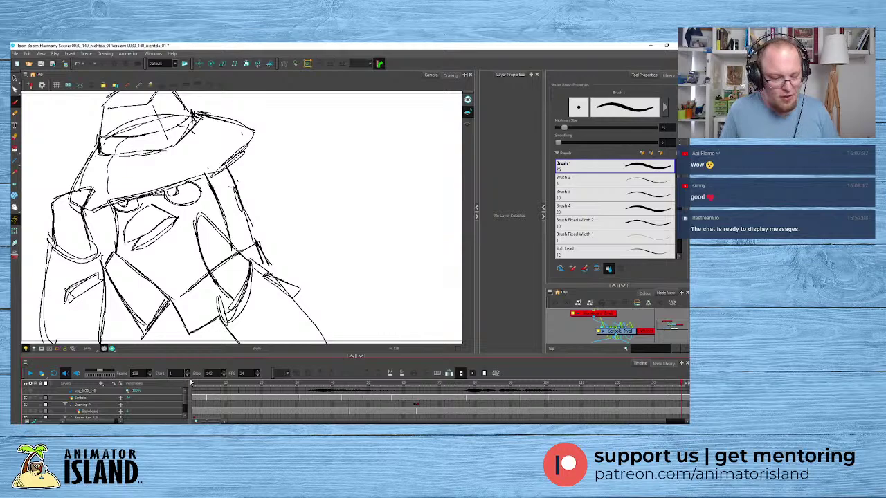
pyautogui.click(194, 384)
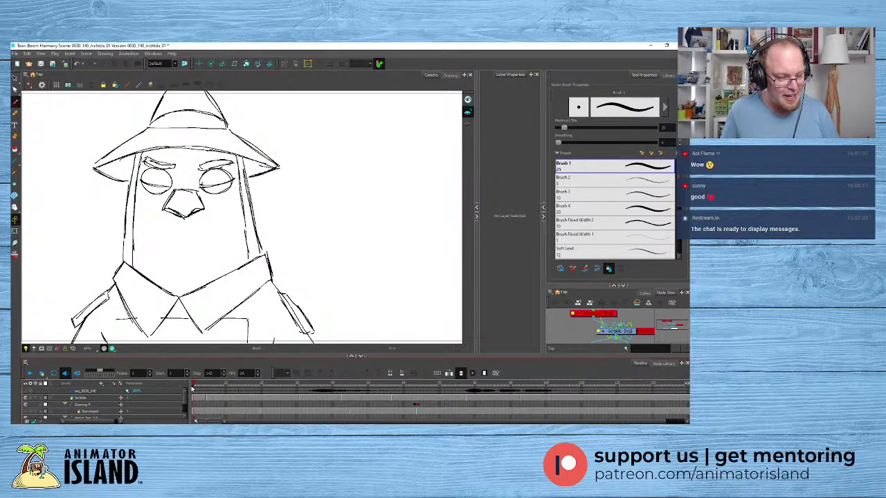
pyautogui.click(29, 374)
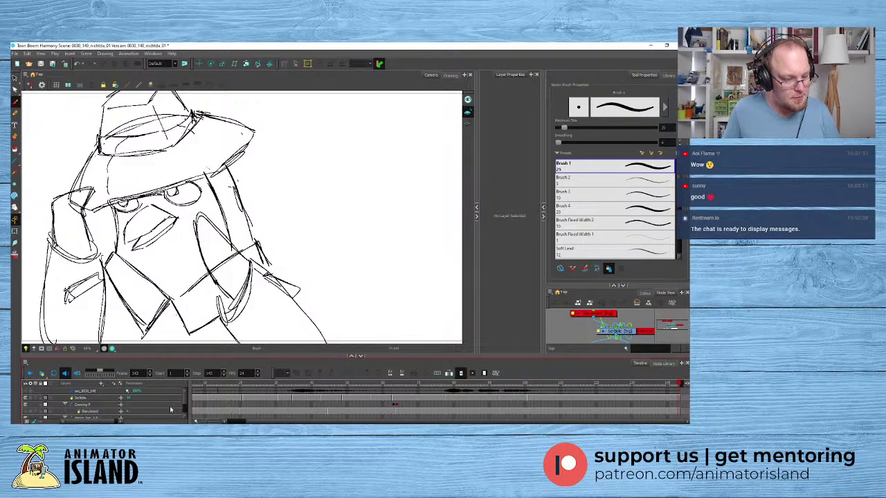
pyautogui.moveTo(250, 420); pyautogui.dragTo(218, 421)
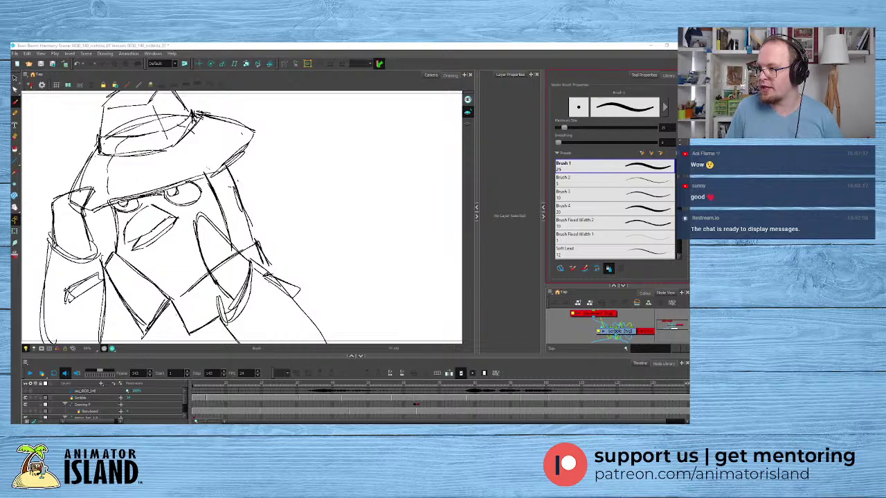
# - Place the grey reference sketch beside the final pose and compare the bird's eyes and beak
pyautogui.moveTo(685, 277)
pyautogui.mouseDown()
pyautogui.moveTo(514, 213)
pyautogui.moveTo(468, 160)
pyautogui.mouseUp()
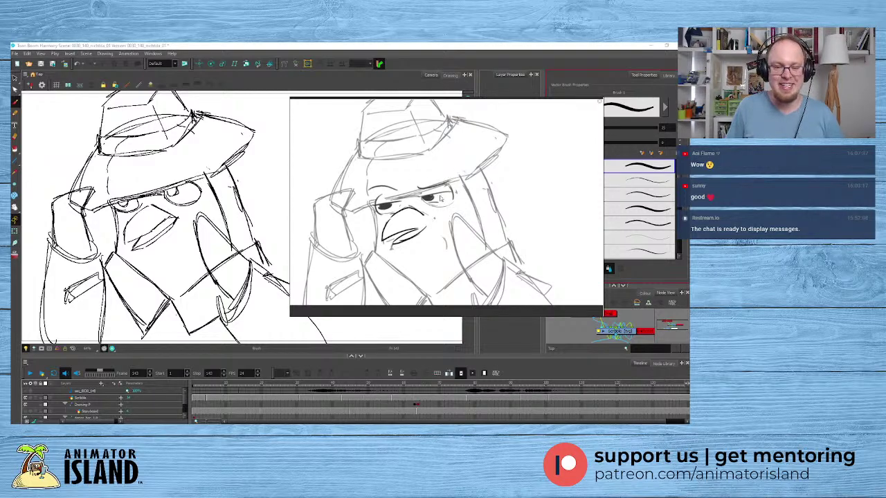
pyautogui.moveTo(441, 198)
pyautogui.mouseDown()
pyautogui.moveTo(453, 206)
pyautogui.moveTo(496, 199)
pyautogui.moveTo(480, 193)
pyautogui.mouseUp()
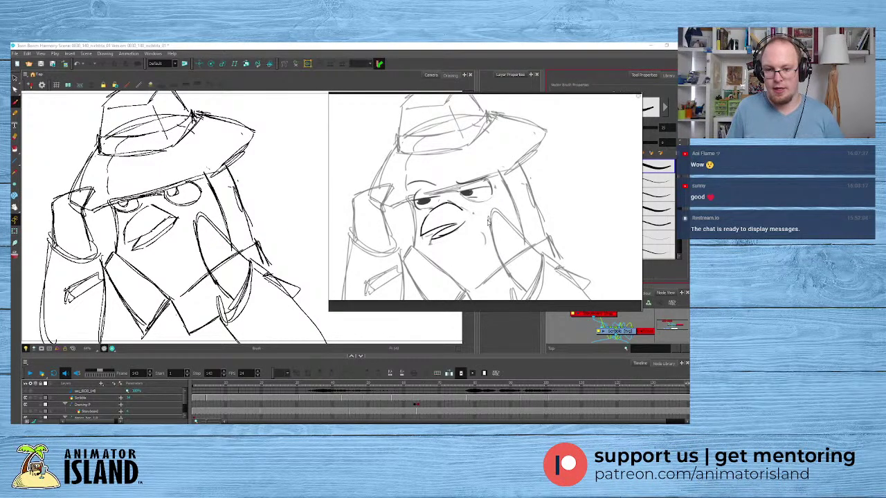
pyautogui.moveTo(488, 214); pyautogui.dragTo(522, 218)
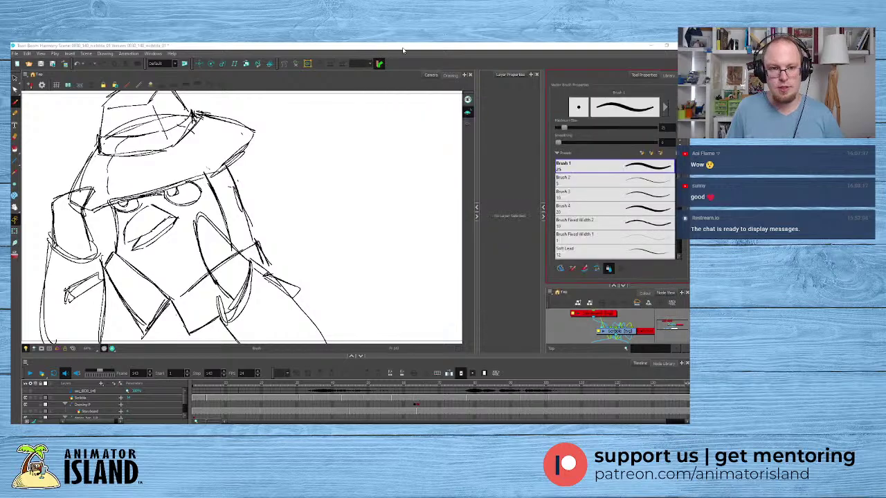
pyautogui.click(405, 45)
pyautogui.hotkey('alt', 'Tab')
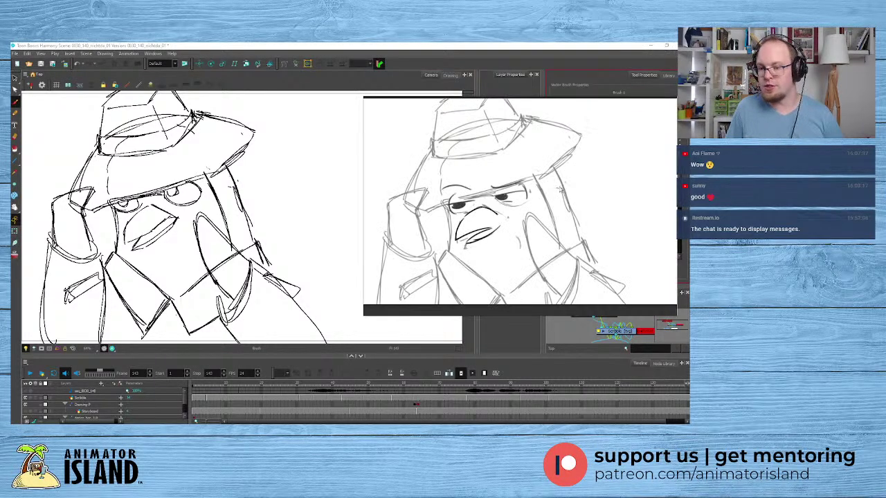
pyautogui.hotkey('alt', 'Tab')
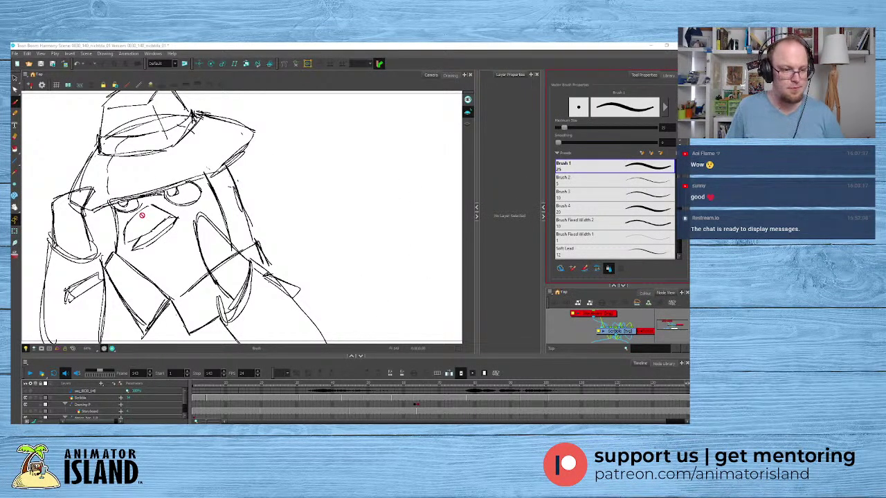
# - Select the Scribble layer's drawing at frame 101 and reduce the Brush tool's maximum size for fine facial lines
pyautogui.click(17, 80)
pyautogui.press('2')
pyautogui.press('2')
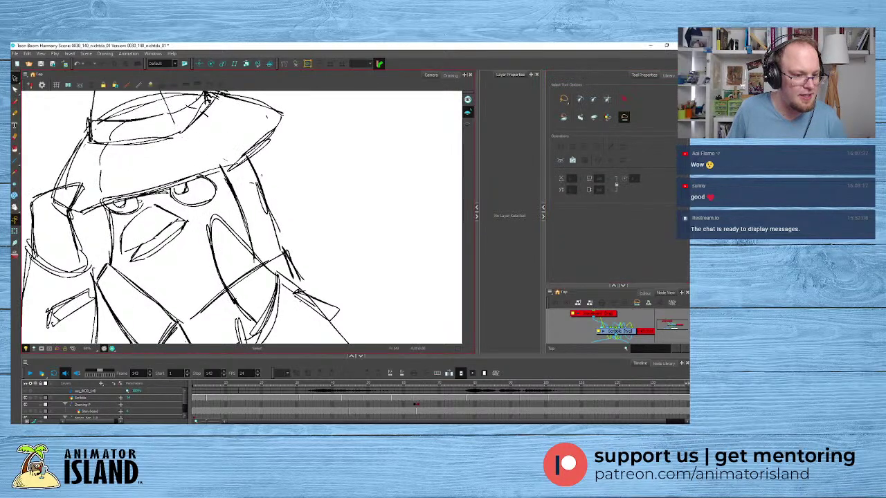
pyautogui.click(16, 102)
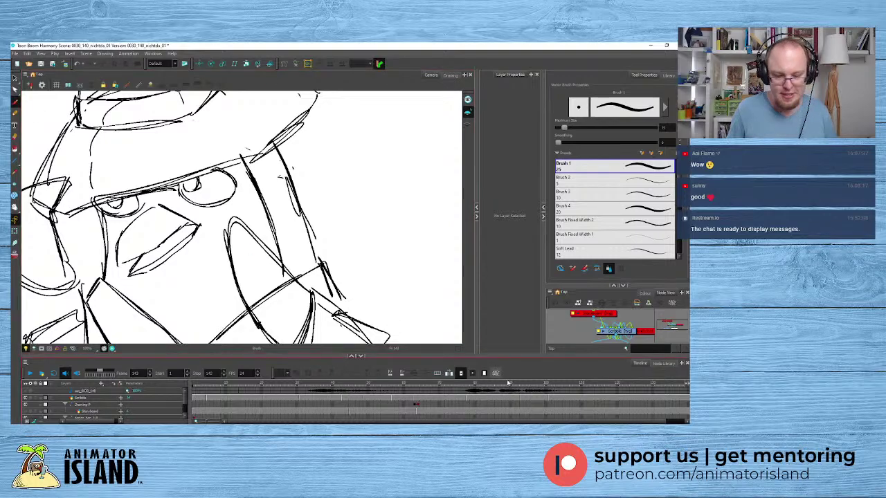
pyautogui.hscroll(1, 528, 400)
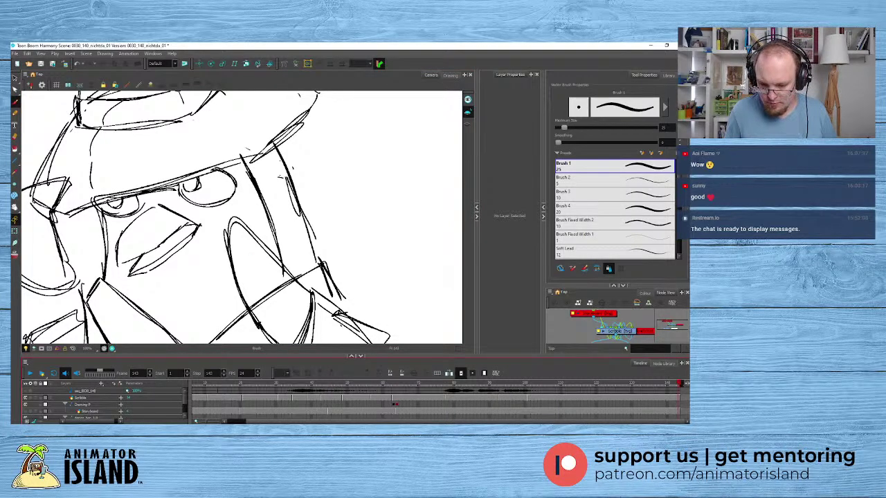
pyautogui.click(528, 400)
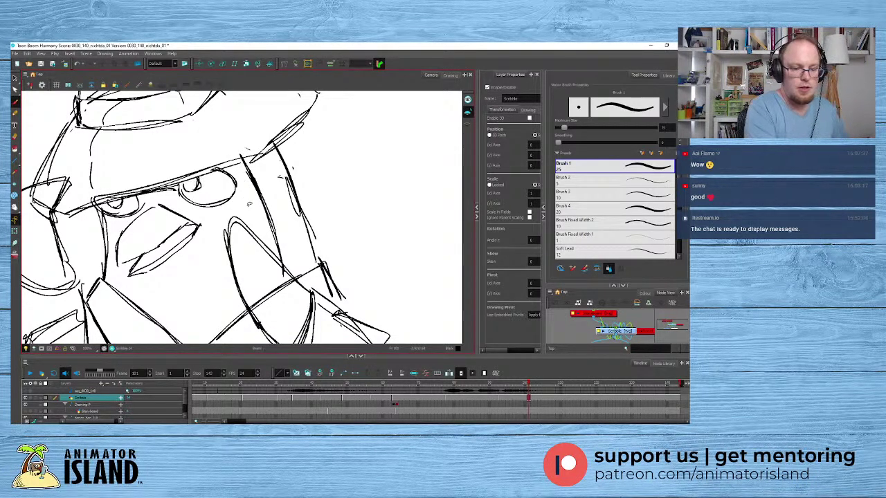
pyautogui.keyDown('ctrl'); pyautogui.click(294, 130); pyautogui.keyUp('ctrl')
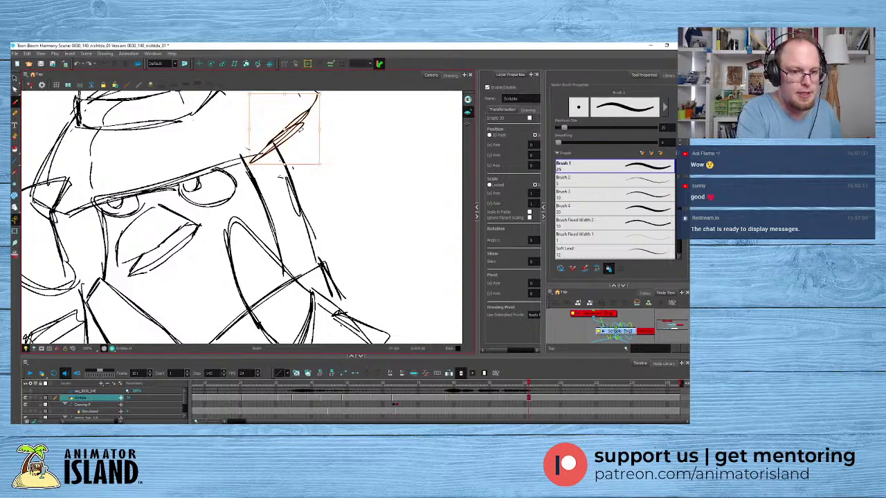
pyautogui.hotkey('ctrl', 'z')
pyautogui.moveTo(564, 128); pyautogui.dragTo(560, 130)
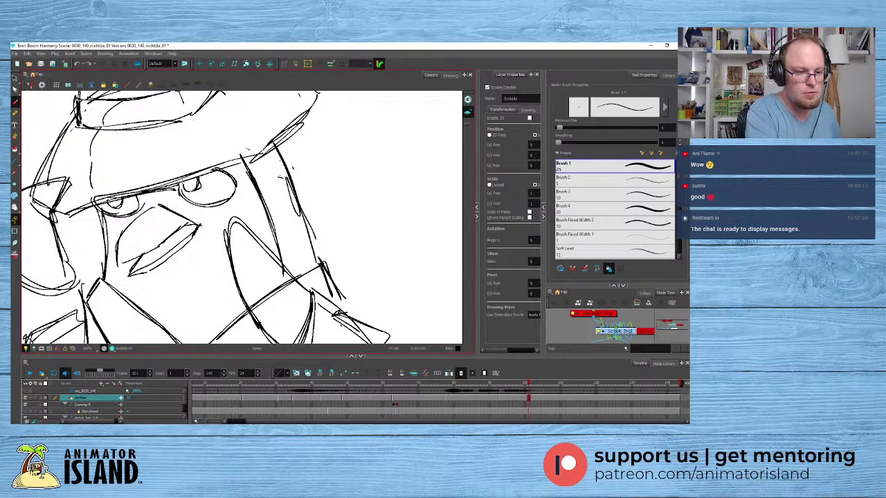
# - Draw a lowered eyelid line across the bird's larger eye beneath the hat brim
pyautogui.moveTo(182, 181); pyautogui.dragTo(244, 187)
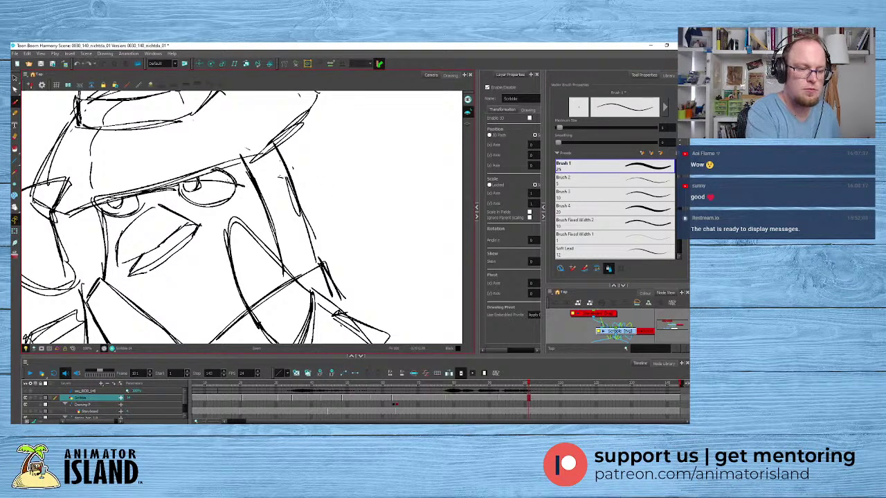
pyautogui.hotkey('ctrl', 'z')
pyautogui.moveTo(186, 179)
pyautogui.mouseDown()
pyautogui.moveTo(244, 190)
pyautogui.moveTo(198, 191)
pyautogui.moveTo(243, 195)
pyautogui.mouseUp()
pyautogui.click(230, 218)
pyautogui.hotkey('alt', 'b')
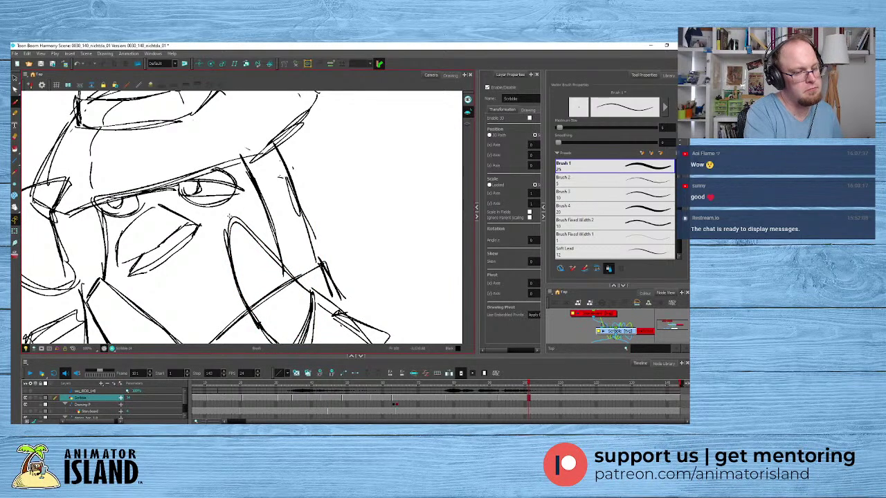
# - Delete the smaller eye's old outline and sketch a new eye shape under the hat brim
pyautogui.moveTo(126, 196); pyautogui.dragTo(108, 211)
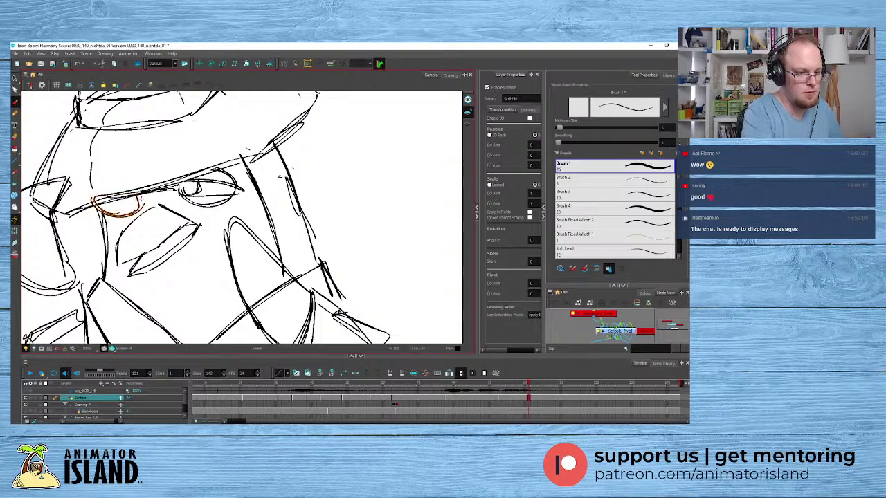
pyautogui.press('Delete')
pyautogui.moveTo(103, 211)
pyautogui.mouseDown()
pyautogui.moveTo(133, 216)
pyautogui.moveTo(139, 196)
pyautogui.moveTo(104, 218)
pyautogui.moveTo(98, 211)
pyautogui.moveTo(132, 201)
pyautogui.moveTo(127, 212)
pyautogui.moveTo(136, 201)
pyautogui.moveTo(108, 219)
pyautogui.moveTo(114, 203)
pyautogui.mouseUp()
pyautogui.hotkey('ctrl', 'z')
pyautogui.hotkey('ctrl', 'z')
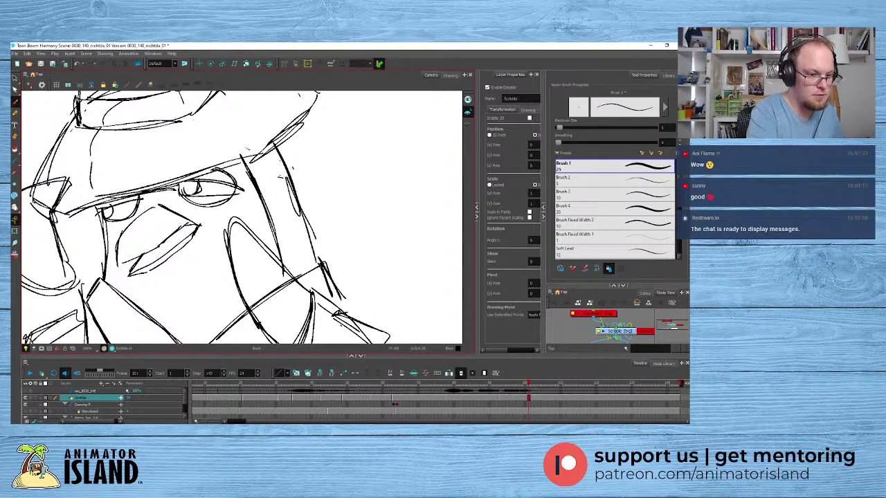
# - Clear the old lines of the larger eye and redraw its lid and pupil, then refine the smaller eye's pupil
pyautogui.moveTo(214, 172)
pyautogui.mouseDown()
pyautogui.moveTo(188, 199)
pyautogui.moveTo(219, 196)
pyautogui.moveTo(215, 205)
pyautogui.mouseUp()
pyautogui.press('Delete')
pyautogui.moveTo(244, 172)
pyautogui.mouseDown()
pyautogui.moveTo(210, 184)
pyautogui.moveTo(245, 183)
pyautogui.moveTo(206, 183)
pyautogui.moveTo(181, 200)
pyautogui.moveTo(190, 188)
pyautogui.moveTo(209, 189)
pyautogui.moveTo(184, 198)
pyautogui.moveTo(198, 191)
pyautogui.mouseUp()
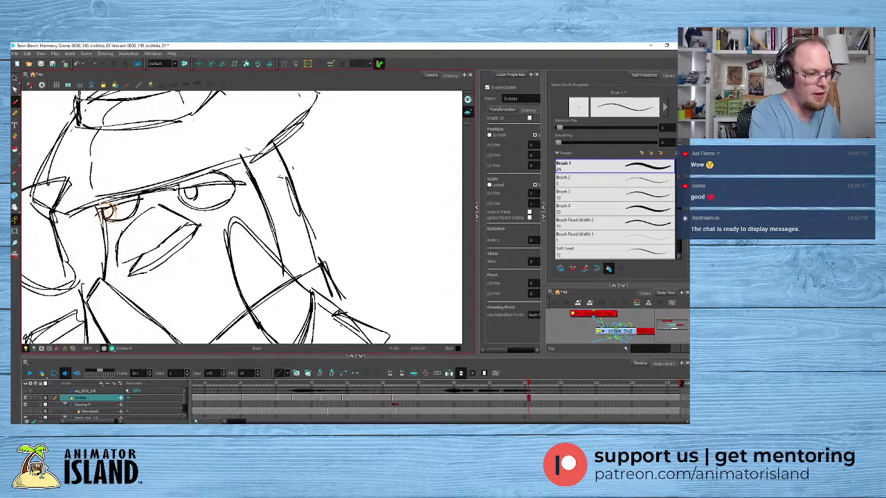
pyautogui.moveTo(116, 204)
pyautogui.mouseDown()
pyautogui.moveTo(108, 215)
pyautogui.moveTo(116, 208)
pyautogui.mouseUp()
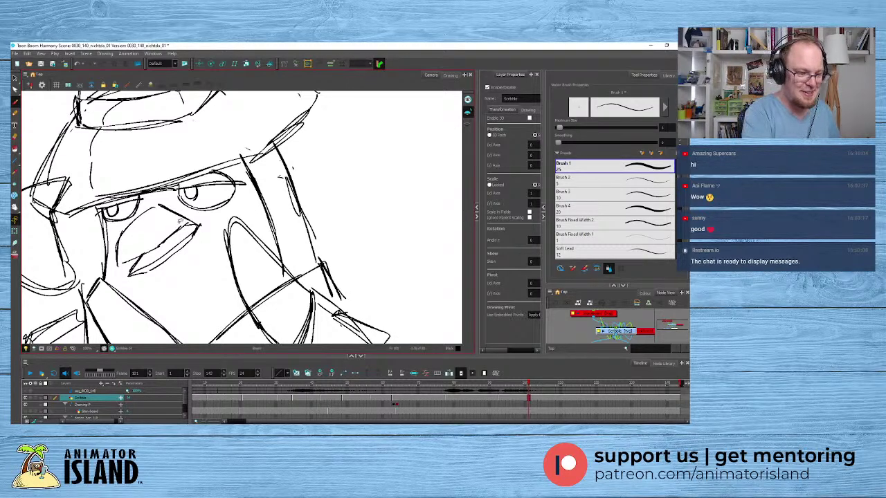
# - Replace the straight upper mouth line of the beak with a curved one and touch up the beak's outline
pyautogui.keyDown('ctrl'); pyautogui.click(173, 235); pyautogui.keyUp('ctrl')
pyautogui.hotkey('ctrl', 'z')
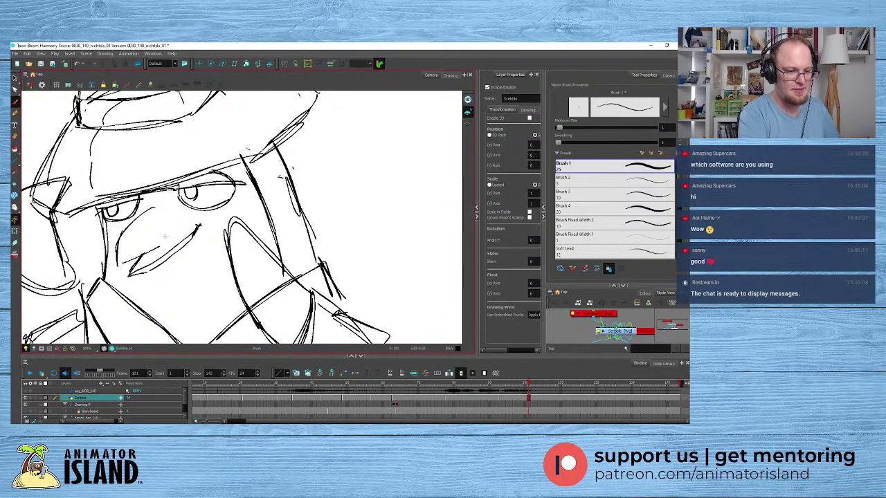
pyautogui.moveTo(159, 247); pyautogui.dragTo(194, 231)
pyautogui.hotkey('ctrl', 'z')
pyautogui.moveTo(150, 251)
pyautogui.mouseDown()
pyautogui.moveTo(177, 241)
pyautogui.moveTo(176, 248)
pyautogui.mouseUp()
pyautogui.moveTo(157, 207); pyautogui.dragTo(196, 225)
pyautogui.keyDown('ctrl'); pyautogui.click(194, 234); pyautogui.keyUp('ctrl')
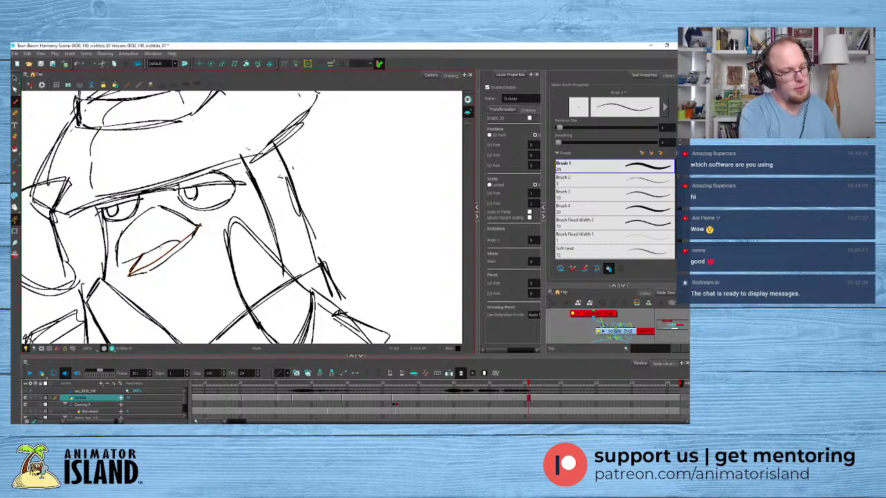
pyautogui.moveTo(183, 242); pyautogui.dragTo(199, 226)
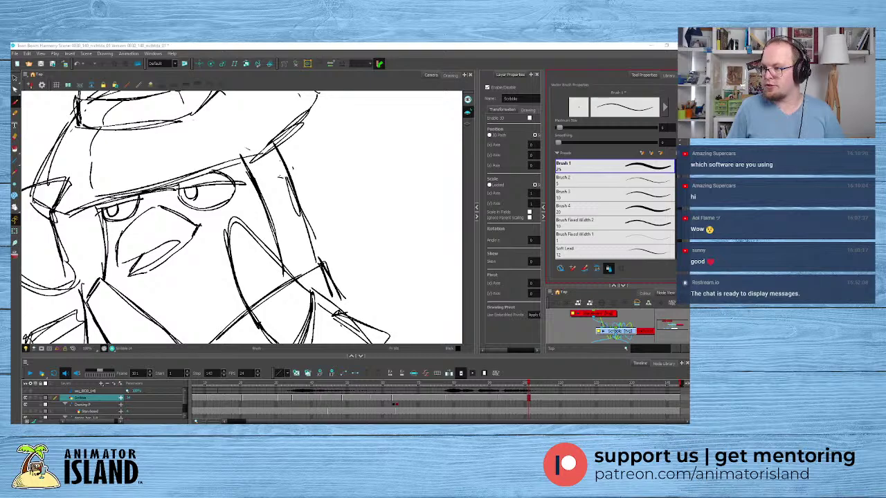
# - Compare the final pose with the reference sketch, then add a curved lower-lid line to the larger eye and touch up the beak's mouth
pyautogui.moveTo(675, 114); pyautogui.dragTo(423, 111)
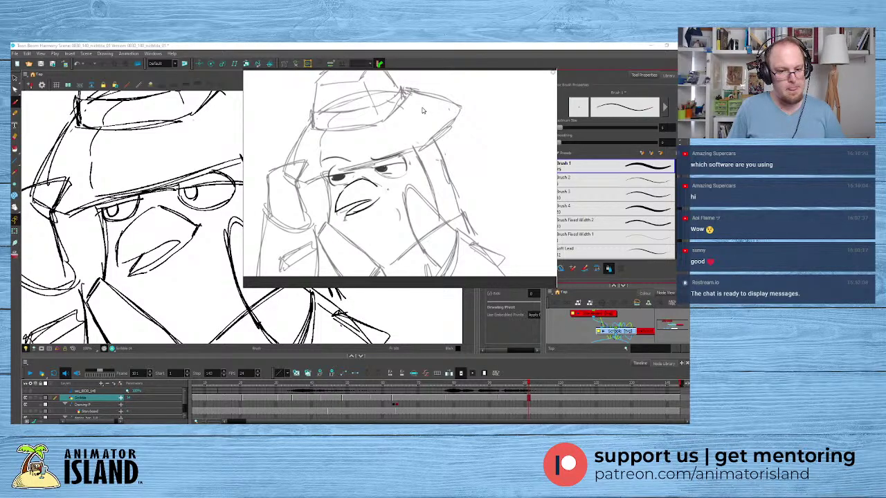
pyautogui.moveTo(423, 110); pyautogui.dragTo(686, 123)
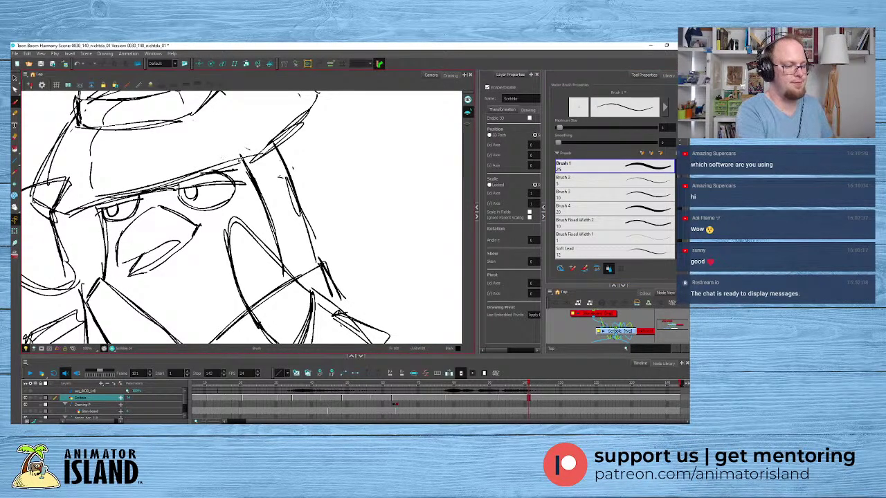
pyautogui.moveTo(181, 201); pyautogui.dragTo(237, 193)
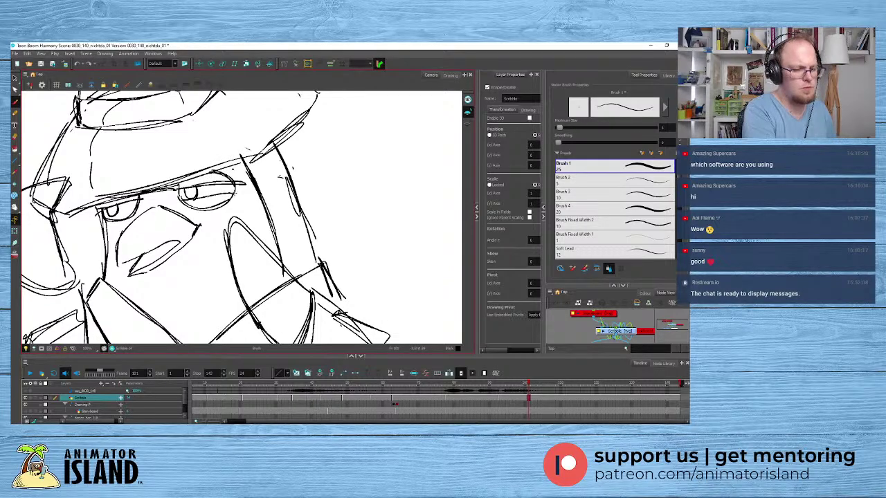
pyautogui.moveTo(102, 217); pyautogui.dragTo(143, 206)
pyautogui.hotkey('ctrl', 'z')
pyautogui.hotkey('ctrl', 'z')
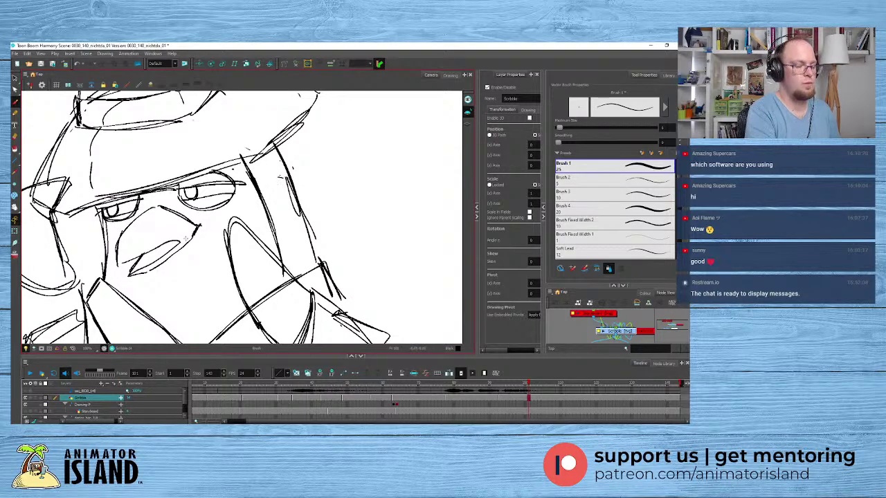
pyautogui.moveTo(171, 243)
pyautogui.mouseDown()
pyautogui.moveTo(182, 236)
pyautogui.moveTo(174, 249)
pyautogui.mouseUp()
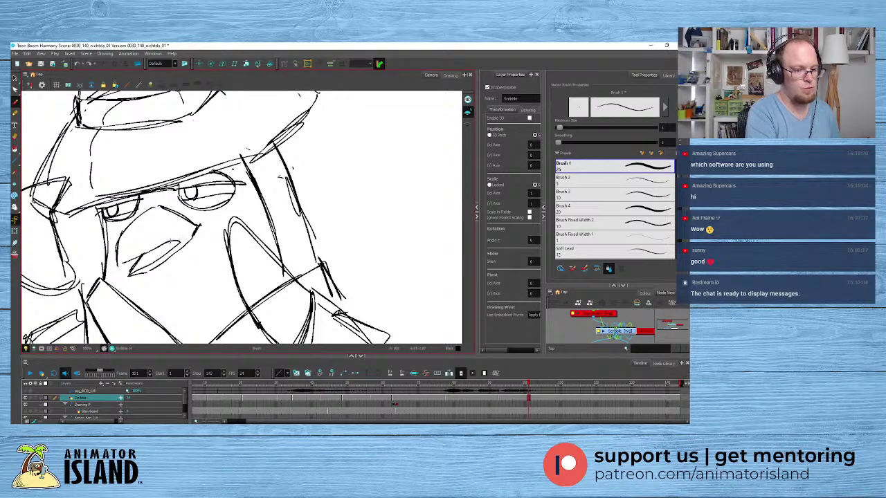
pyautogui.moveTo(173, 242)
pyautogui.mouseDown()
pyautogui.moveTo(183, 242)
pyautogui.moveTo(176, 247)
pyautogui.mouseUp()
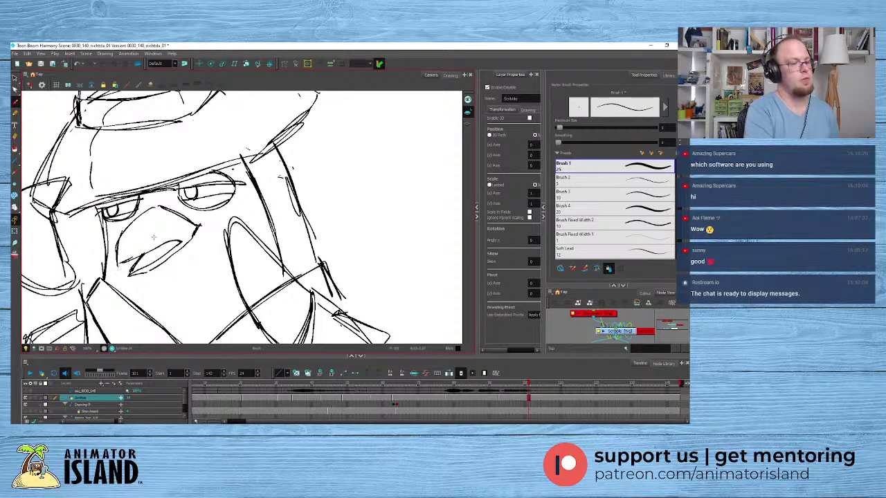
# - Review the reworked final pose in motion by playing the animation from frame 1 and again from frame 64
pyautogui.scroll(-5, 154, 238)
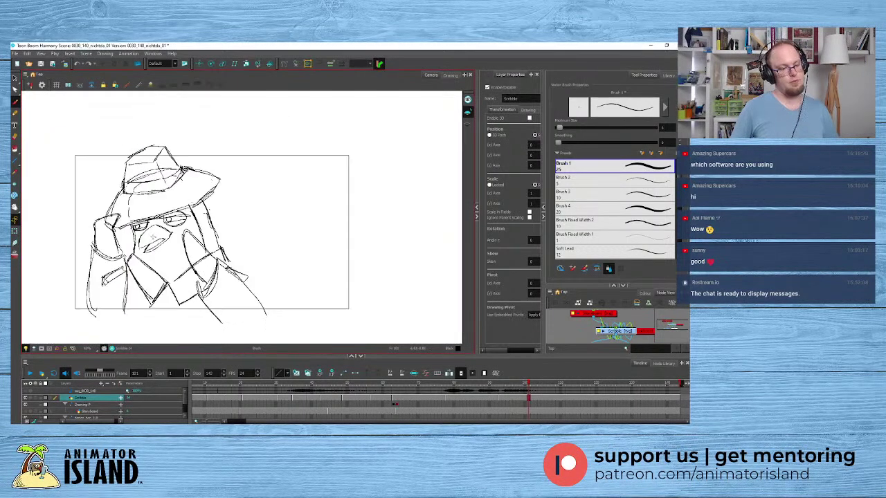
pyautogui.scroll(3, 154, 237)
pyautogui.moveTo(274, 258); pyautogui.dragTo(253, 253)
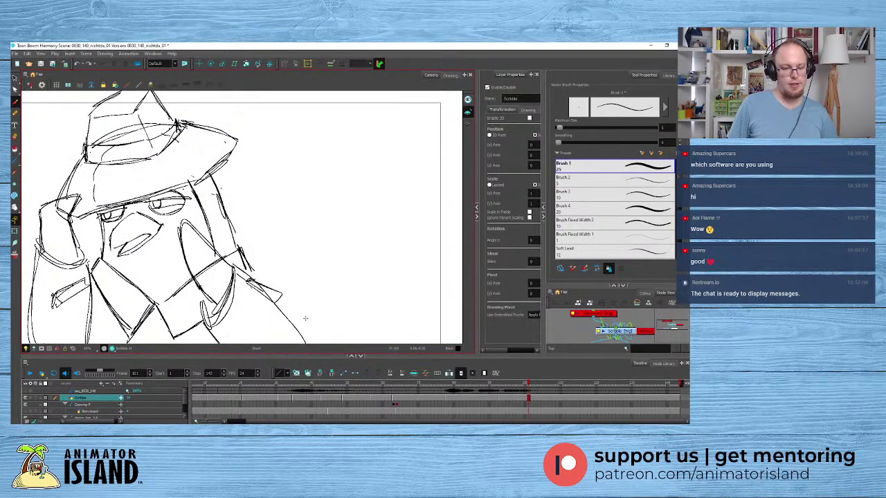
pyautogui.moveTo(528, 385)
pyautogui.mouseDown()
pyautogui.moveTo(485, 385)
pyautogui.moveTo(539, 384)
pyautogui.moveTo(470, 379)
pyautogui.mouseUp()
pyautogui.moveTo(440, 380)
pyautogui.mouseDown()
pyautogui.moveTo(538, 382)
pyautogui.moveTo(184, 398)
pyautogui.mouseUp()
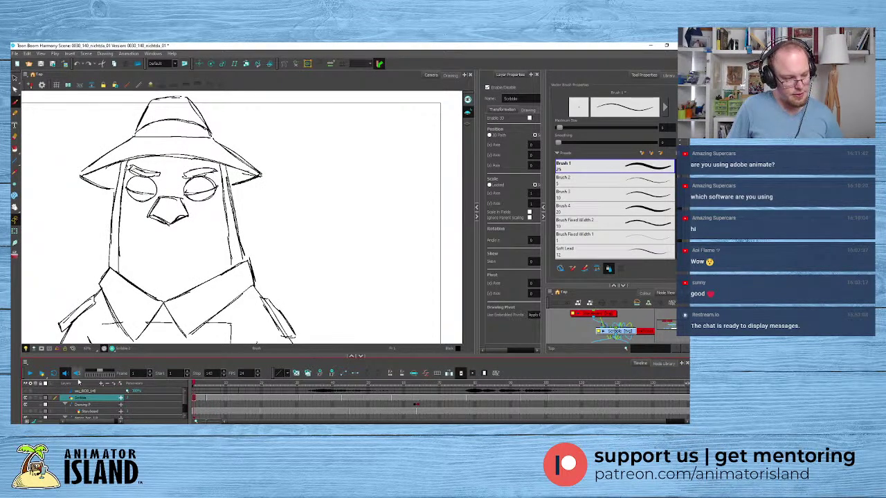
pyautogui.click(29, 373)
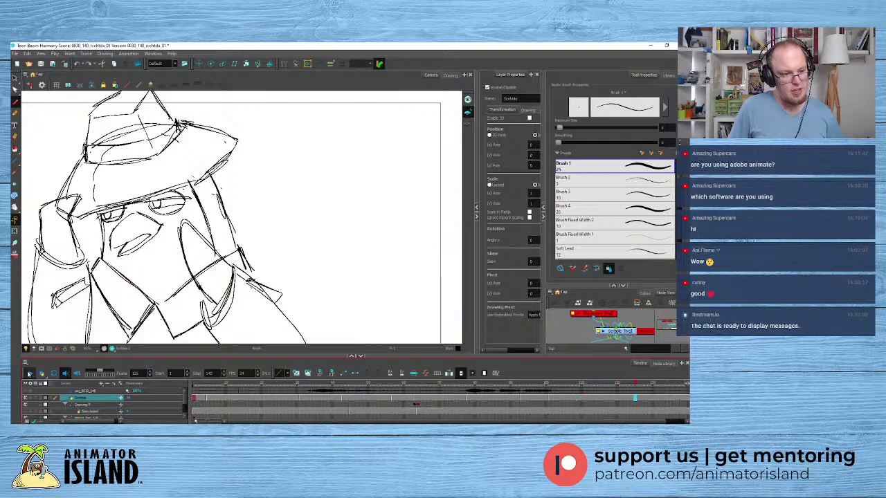
pyautogui.moveTo(525, 382)
pyautogui.mouseDown()
pyautogui.moveTo(518, 384)
pyautogui.moveTo(589, 391)
pyautogui.moveTo(418, 391)
pyautogui.mouseUp()
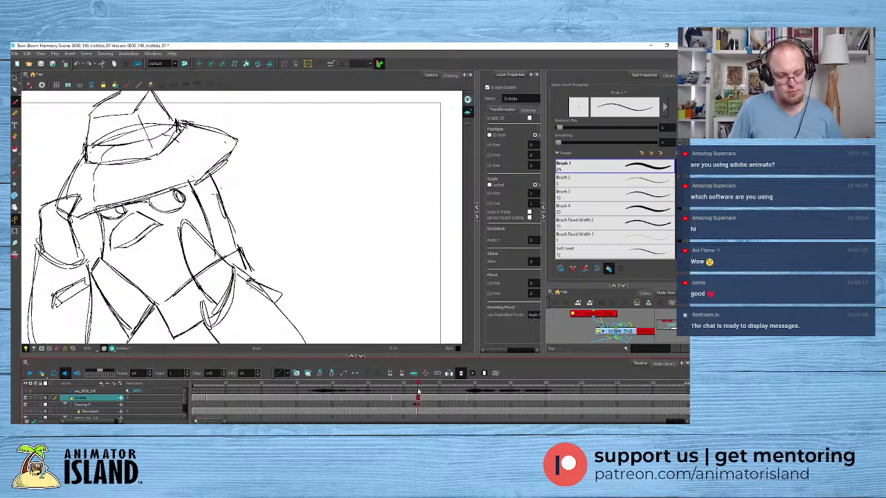
pyautogui.click(29, 374)
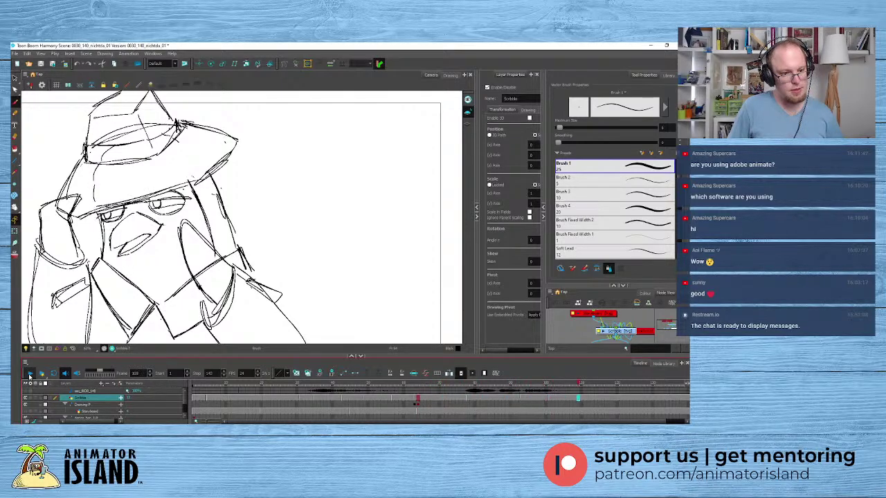
pyautogui.click(30, 374)
# - Delete the larger eye in the drawing at frame 72 and redraw it with a rounder outline and a new pupil
pyautogui.moveTo(564, 392)
pyautogui.mouseDown()
pyautogui.moveTo(418, 392)
pyautogui.moveTo(468, 392)
pyautogui.moveTo(446, 391)
pyautogui.mouseUp()
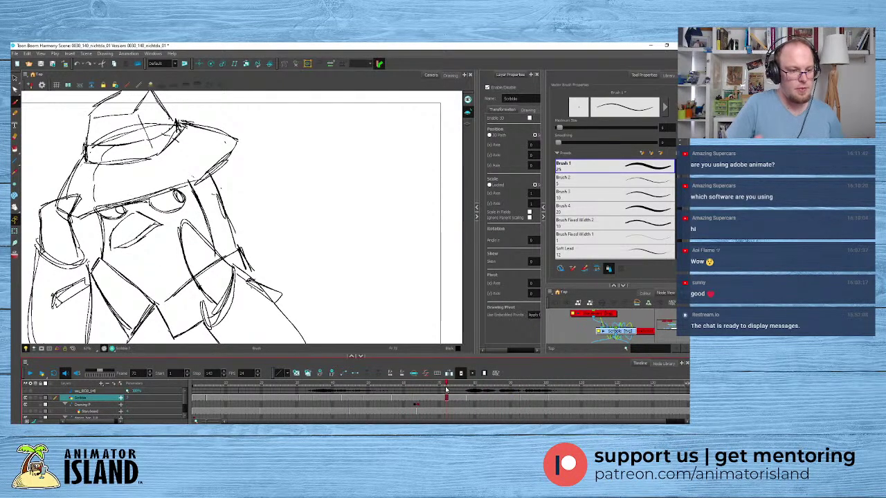
pyautogui.scroll(2, 146, 221)
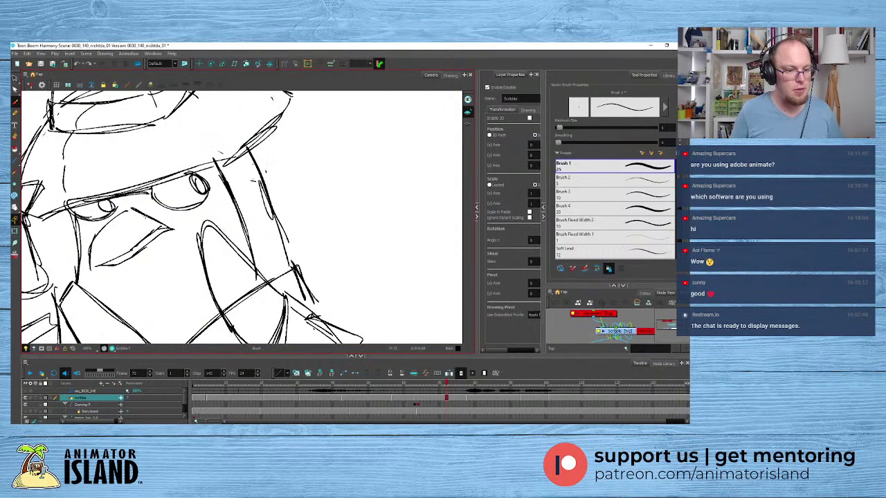
pyautogui.moveTo(207, 173)
pyautogui.mouseDown()
pyautogui.moveTo(162, 187)
pyautogui.moveTo(212, 181)
pyautogui.mouseUp()
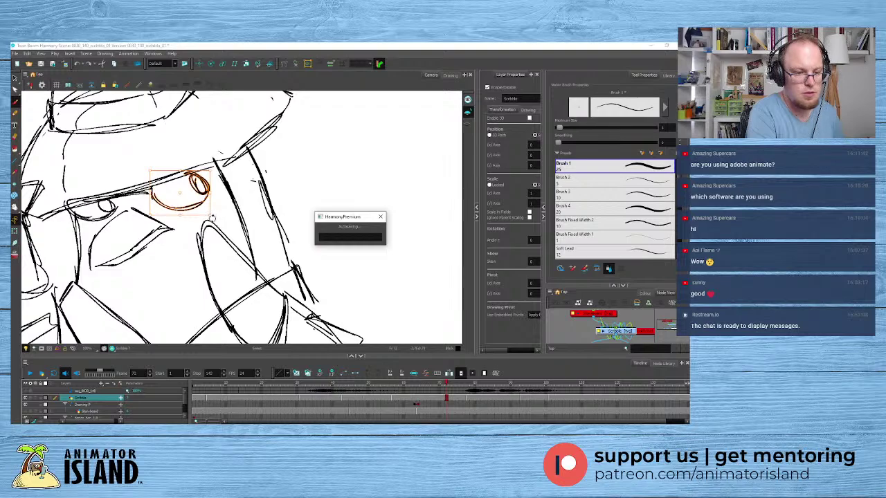
pyautogui.moveTo(215, 216)
pyautogui.mouseDown()
pyautogui.moveTo(179, 190)
pyautogui.moveTo(209, 177)
pyautogui.mouseUp()
pyautogui.click(153, 188)
pyautogui.press('Delete')
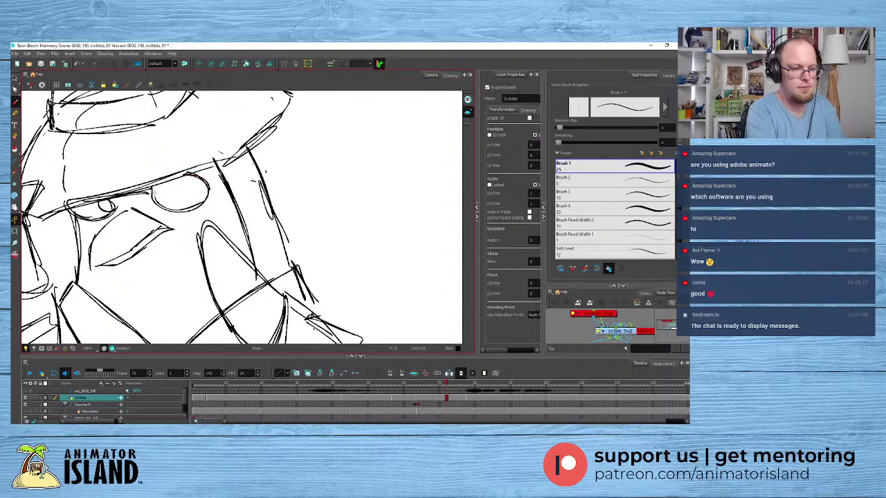
pyautogui.moveTo(193, 183); pyautogui.dragTo(203, 187)
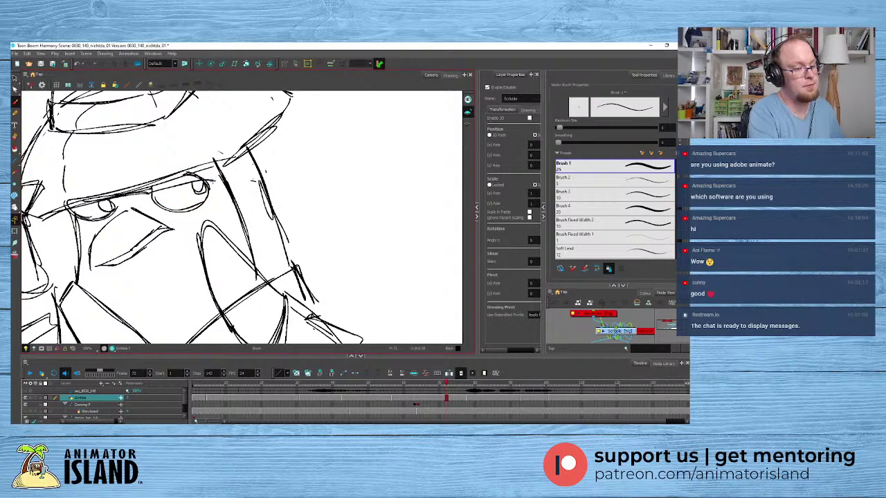
# - Delete the smaller eye's pupil and outline at frame 72 and redraw the eye beneath the hat brim
pyautogui.keyDown('ctrl'); pyautogui.click(101, 206); pyautogui.keyUp('ctrl')
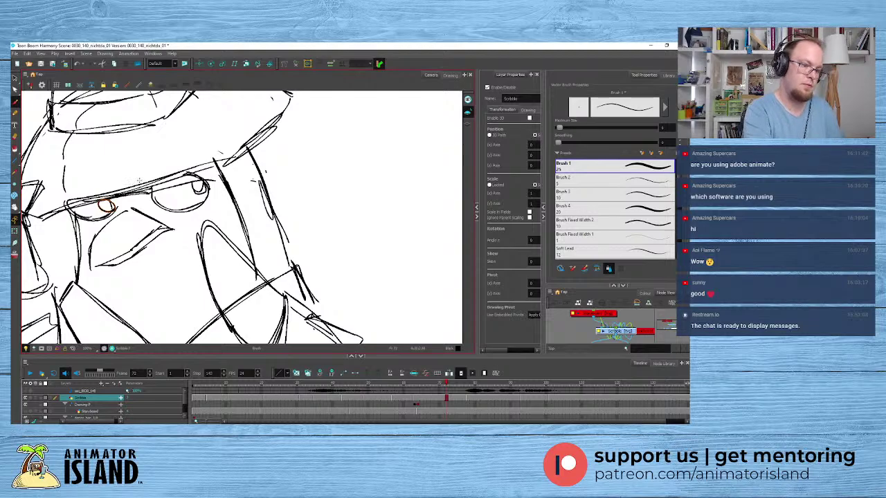
pyautogui.press('Delete')
pyautogui.keyDown('ctrl'); pyautogui.click(87, 217); pyautogui.keyUp('ctrl')
pyautogui.press('Delete')
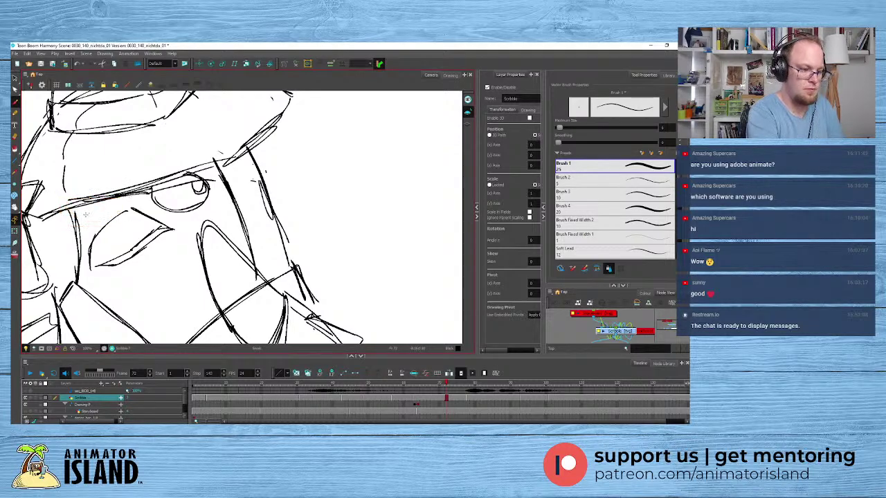
pyautogui.moveTo(76, 221); pyautogui.dragTo(121, 201)
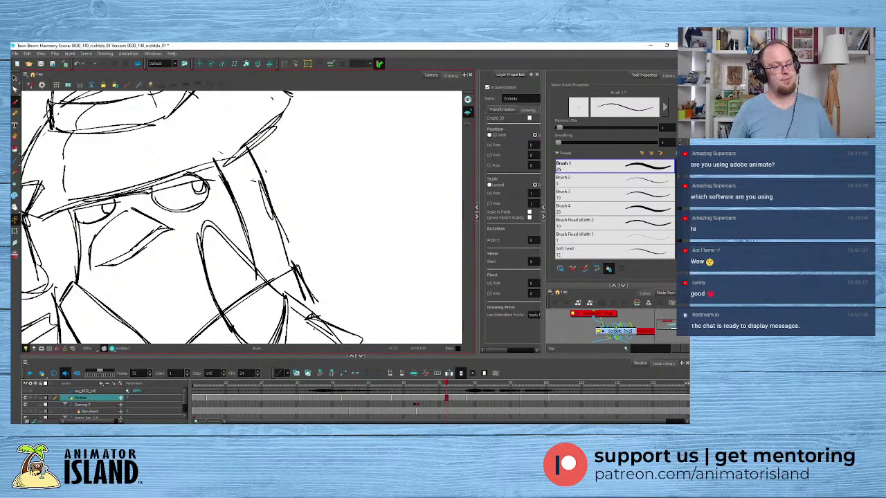
# - Check the neighbouring drawing with the old eyes, then select and copy both redrawn eyes at frame 75
pyautogui.click(473, 398)
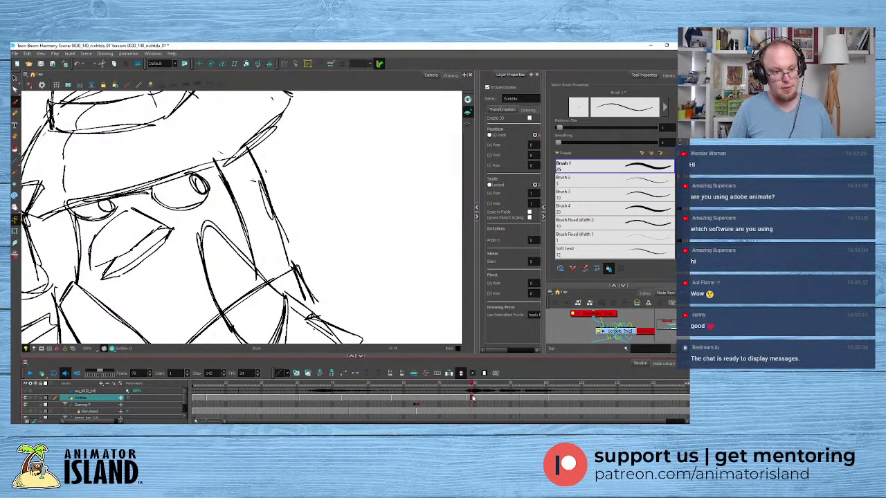
pyautogui.moveTo(473, 398); pyautogui.dragTo(457, 398)
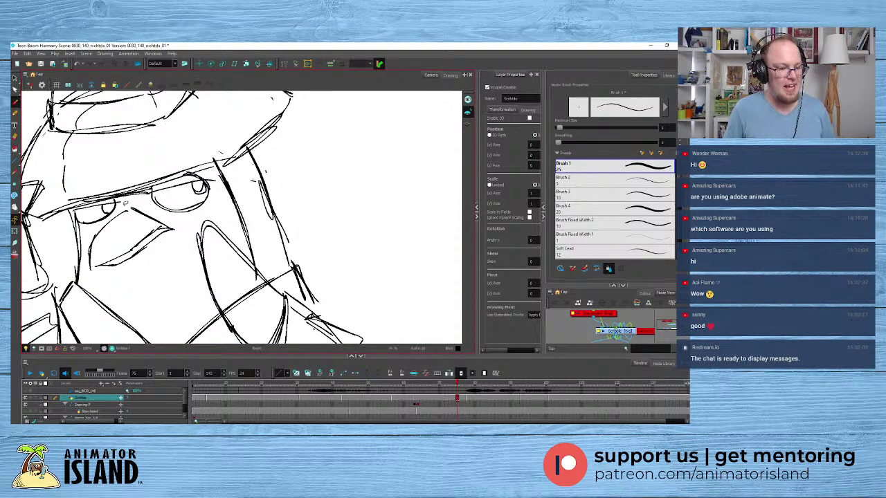
pyautogui.moveTo(127, 194)
pyautogui.mouseDown()
pyautogui.moveTo(96, 216)
pyautogui.moveTo(127, 203)
pyautogui.mouseUp()
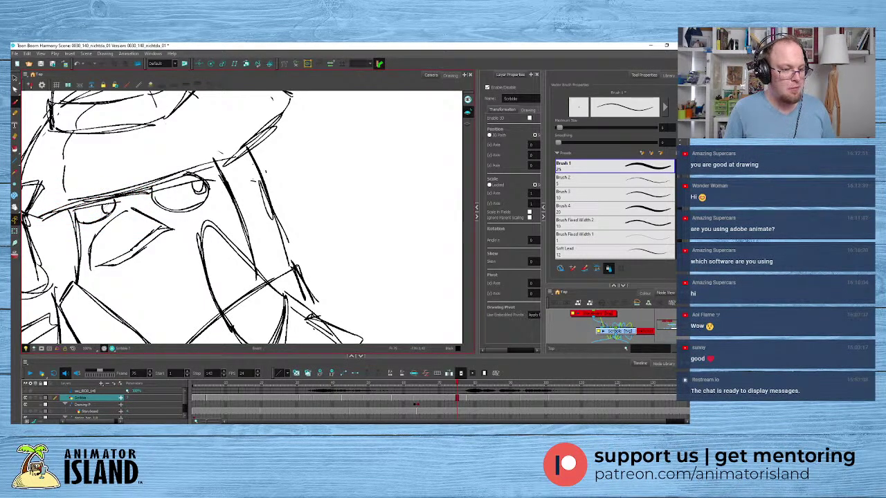
pyautogui.moveTo(72, 204); pyautogui.dragTo(118, 202)
pyautogui.moveTo(182, 205)
pyautogui.mouseDown()
pyautogui.moveTo(210, 180)
pyautogui.moveTo(188, 205)
pyautogui.mouseUp()
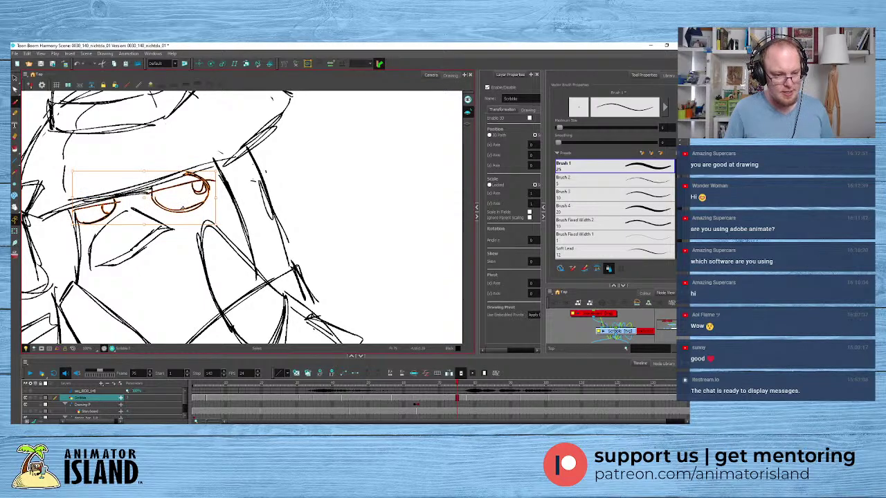
# - Delete both old eyes from the drawing at frame 82 and paste the redrawn eyes in their place
pyautogui.click(483, 398)
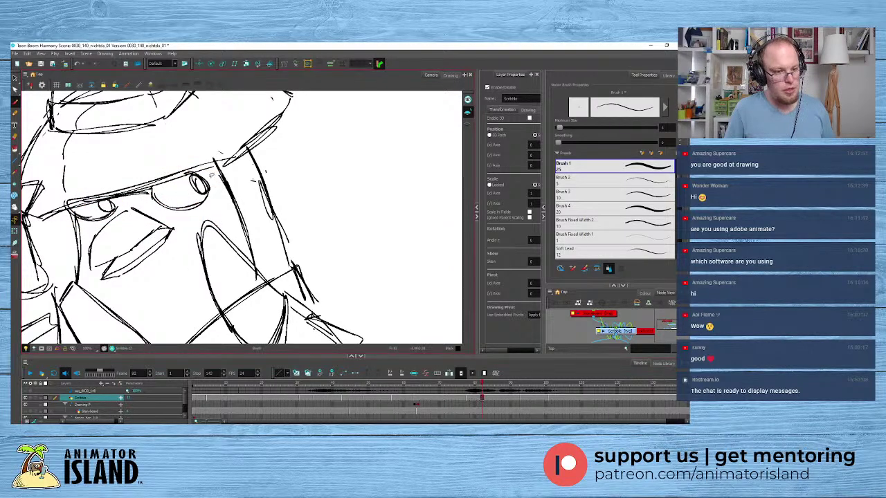
pyautogui.moveTo(189, 187)
pyautogui.mouseDown()
pyautogui.moveTo(212, 188)
pyautogui.moveTo(199, 206)
pyautogui.mouseUp()
pyautogui.press('Delete')
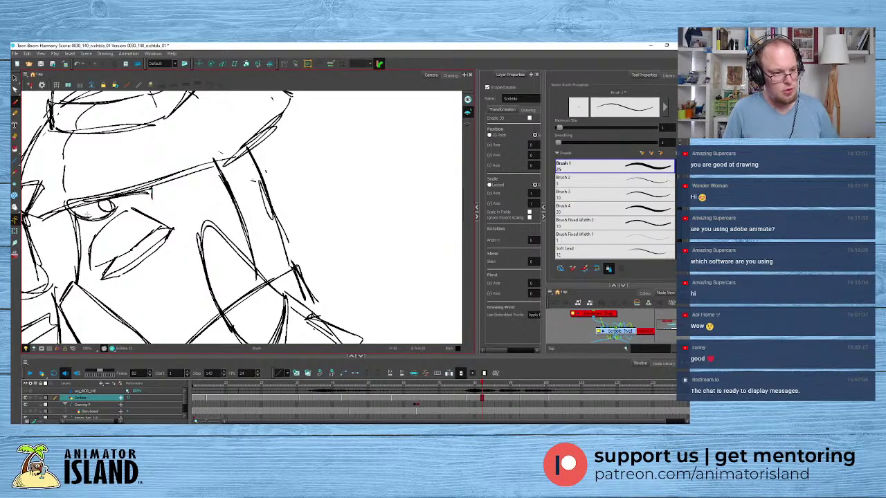
pyautogui.moveTo(92, 220); pyautogui.dragTo(117, 201)
pyautogui.moveTo(61, 221); pyautogui.dragTo(120, 200)
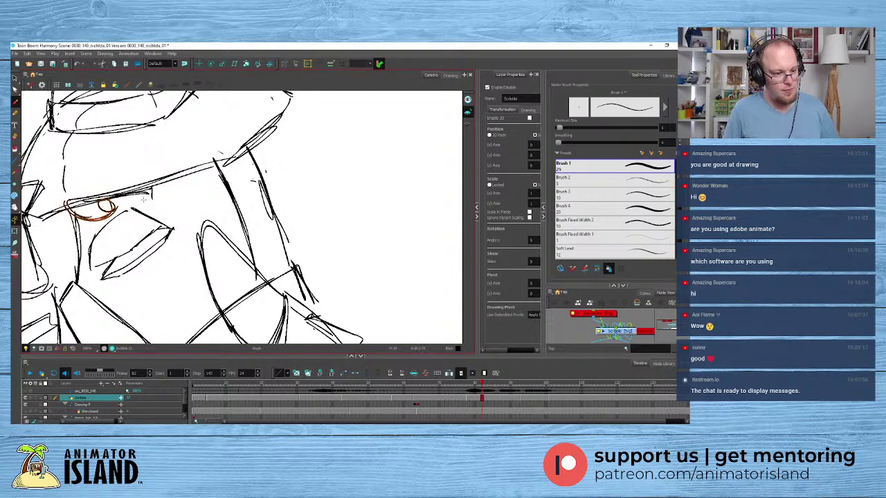
pyautogui.press('Delete')
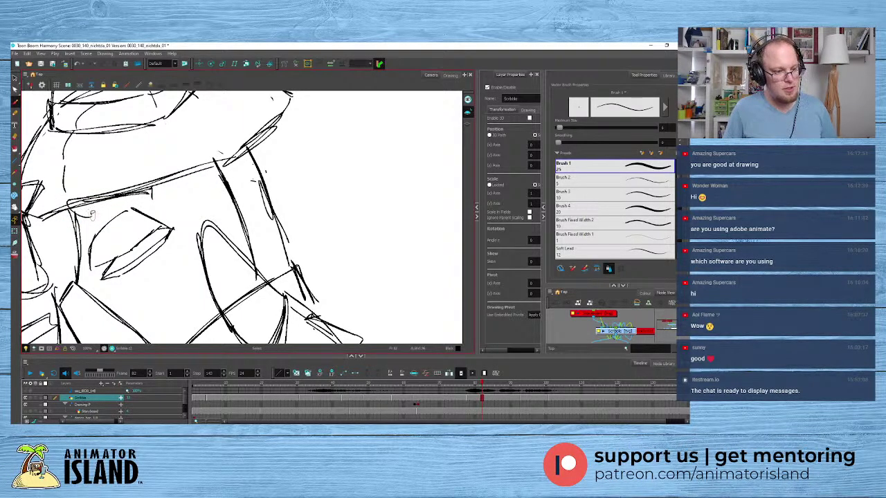
pyautogui.moveTo(92, 215); pyautogui.dragTo(91, 217)
pyautogui.press('Delete')
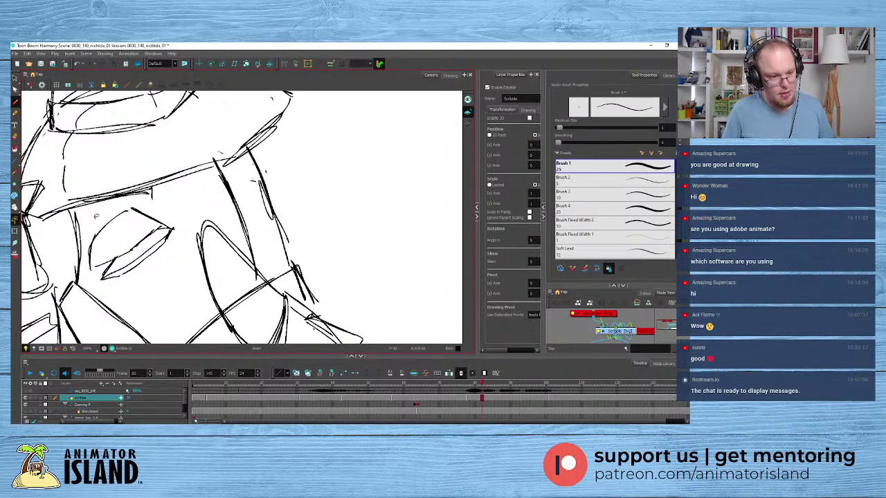
pyautogui.hotkey('ctrl', 'z')
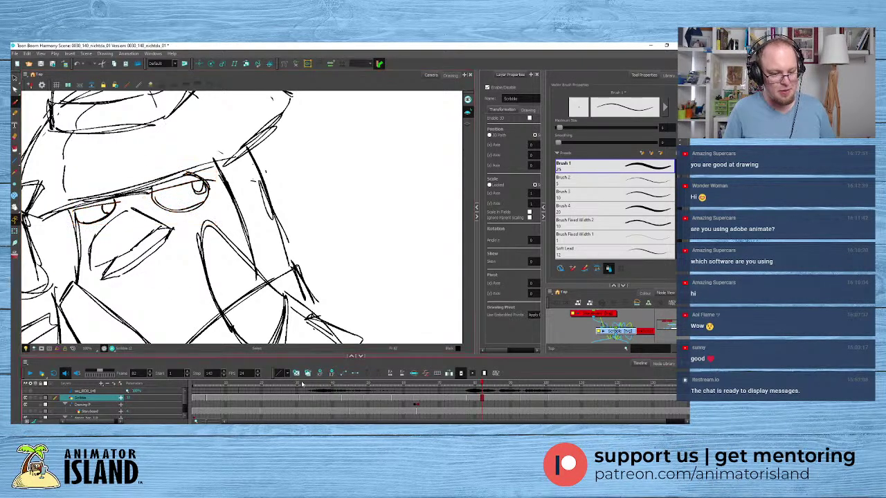
# - Play the animation from frame 81 and again from an earlier pose to review the replaced eyes in motion
pyautogui.moveTo(469, 391)
pyautogui.mouseDown()
pyautogui.moveTo(479, 392)
pyautogui.moveTo(456, 393)
pyautogui.moveTo(554, 385)
pyautogui.moveTo(575, 391)
pyautogui.moveTo(356, 393)
pyautogui.moveTo(479, 391)
pyautogui.mouseUp()
pyautogui.scroll(-5, 188, 252)
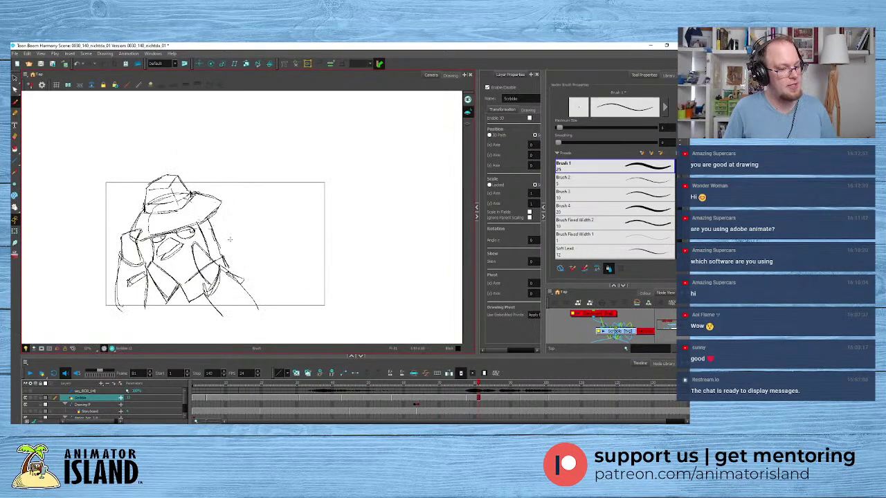
pyautogui.scroll(5, 242, 235)
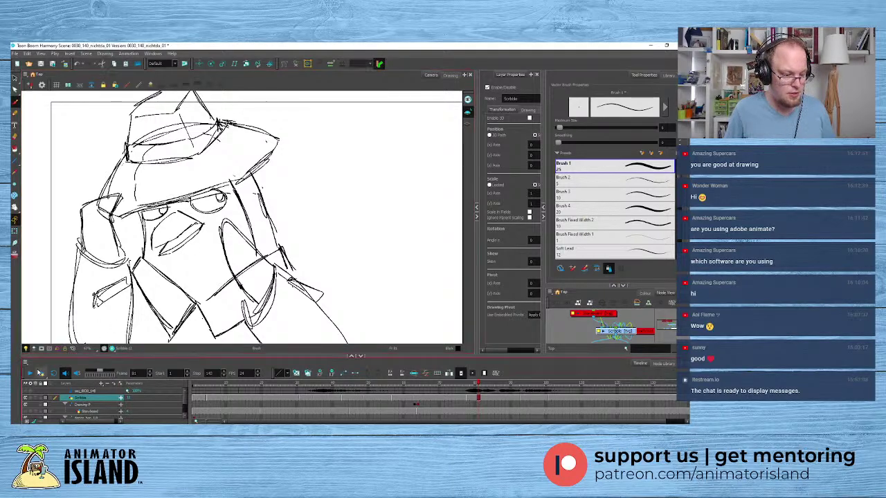
pyautogui.click(31, 373)
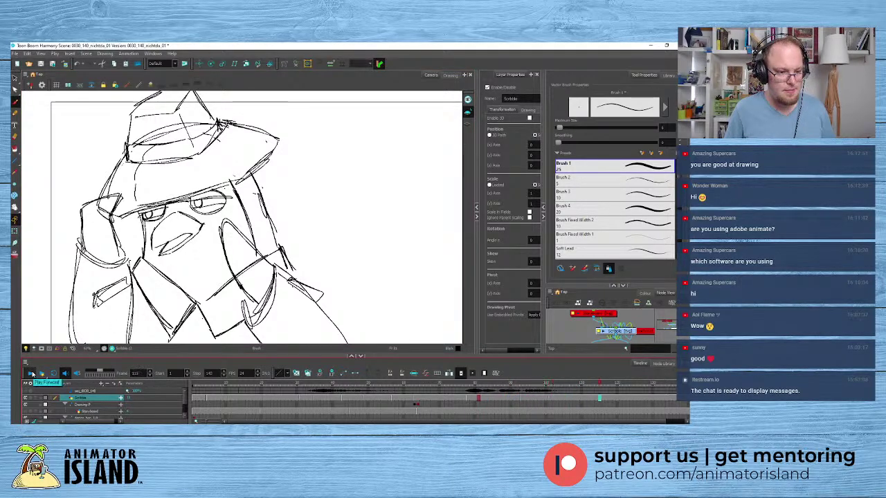
pyautogui.click(347, 384)
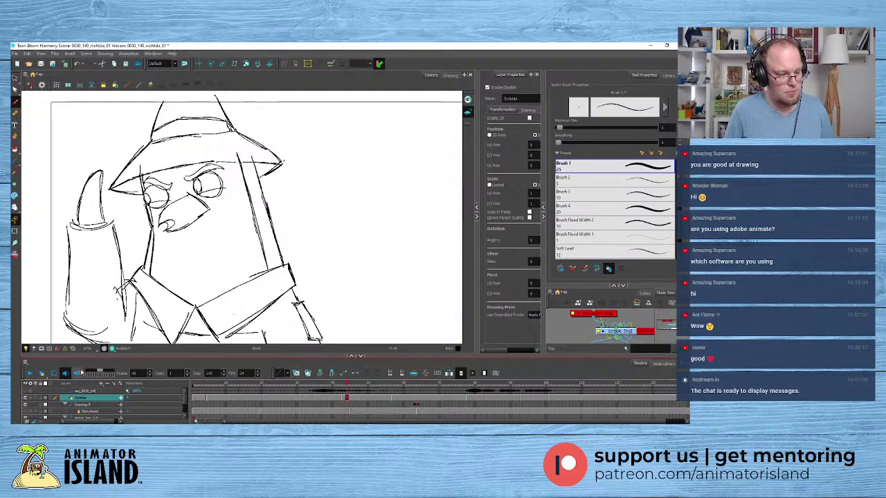
pyautogui.click(31, 374)
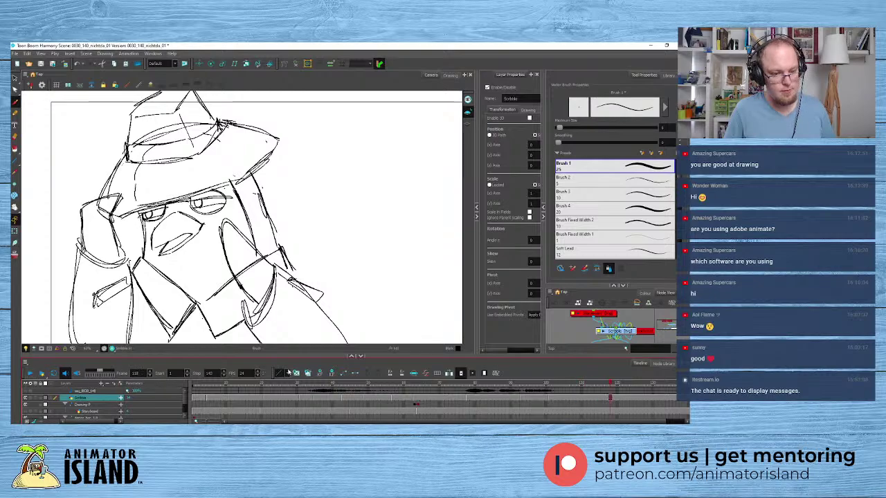
# - Compare the neighbouring drawings between frames 85 and 105 to find the ones still using the old eyes
pyautogui.click(564, 398)
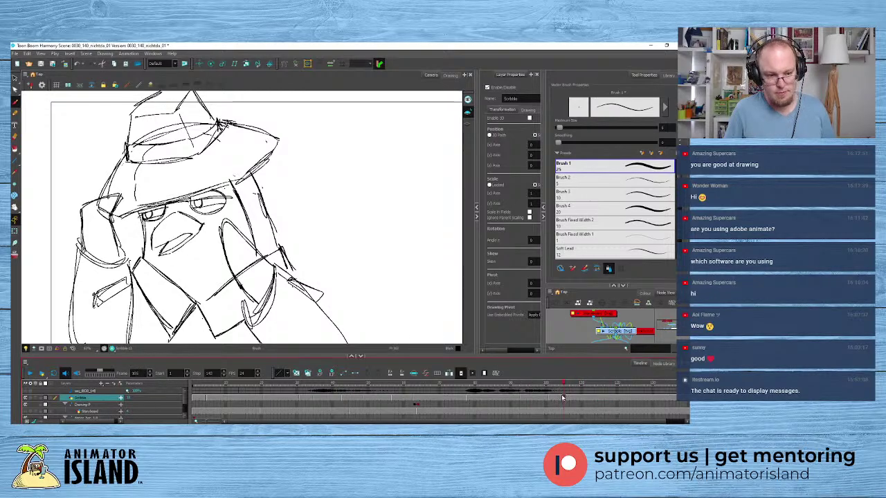
pyautogui.click(539, 398)
pyautogui.click(557, 398)
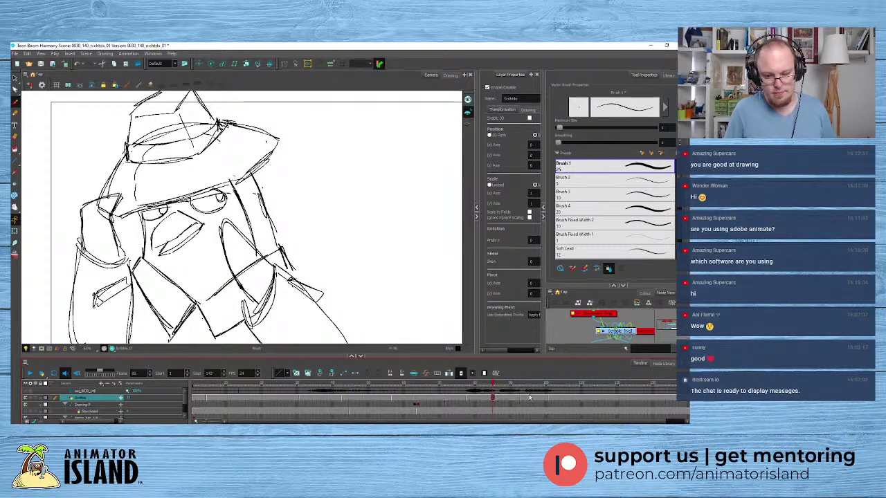
pyautogui.click(531, 398)
pyautogui.moveTo(532, 398); pyautogui.dragTo(557, 398)
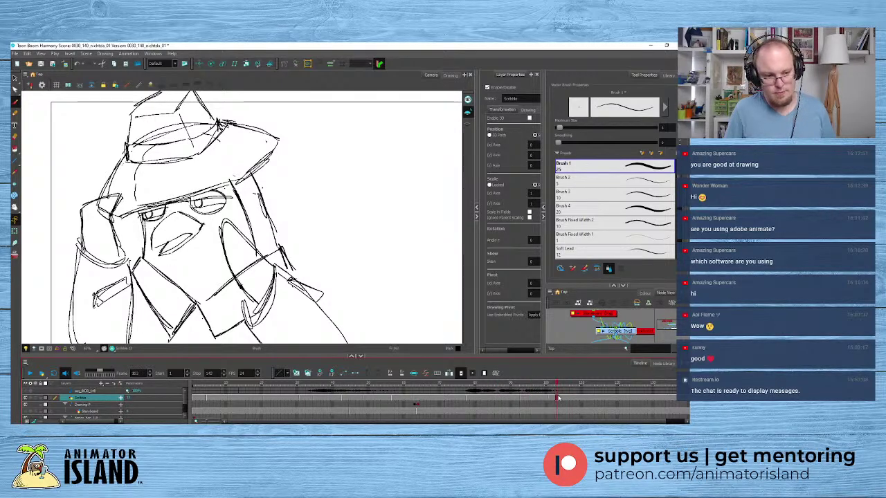
# - Delete both old eyes beneath the hat brim from the drawing at frame 97
pyautogui.click(536, 399)
pyautogui.scroll(3, 223, 249)
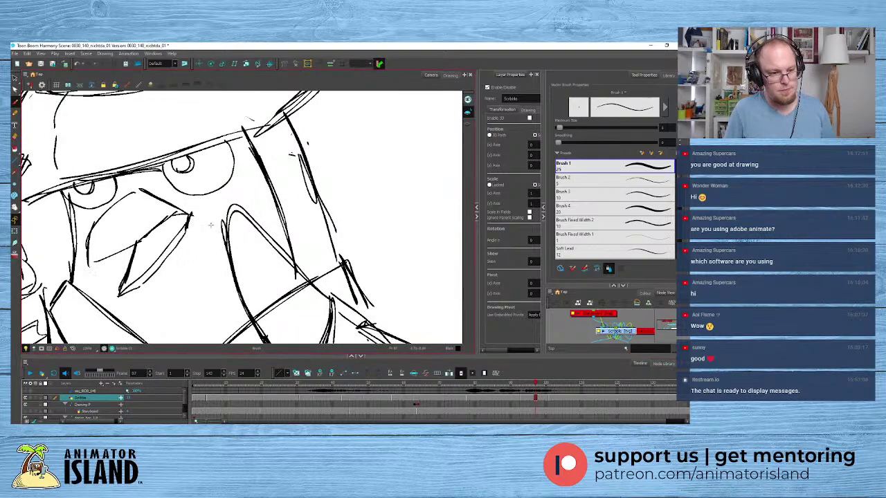
pyautogui.scroll(-2, 213, 225)
pyautogui.hotkey('alt', 's')
pyautogui.moveTo(203, 176)
pyautogui.mouseDown()
pyautogui.moveTo(189, 193)
pyautogui.moveTo(223, 193)
pyautogui.moveTo(202, 170)
pyautogui.mouseUp()
pyautogui.press('Delete')
pyautogui.hotkey('alt', 'e')
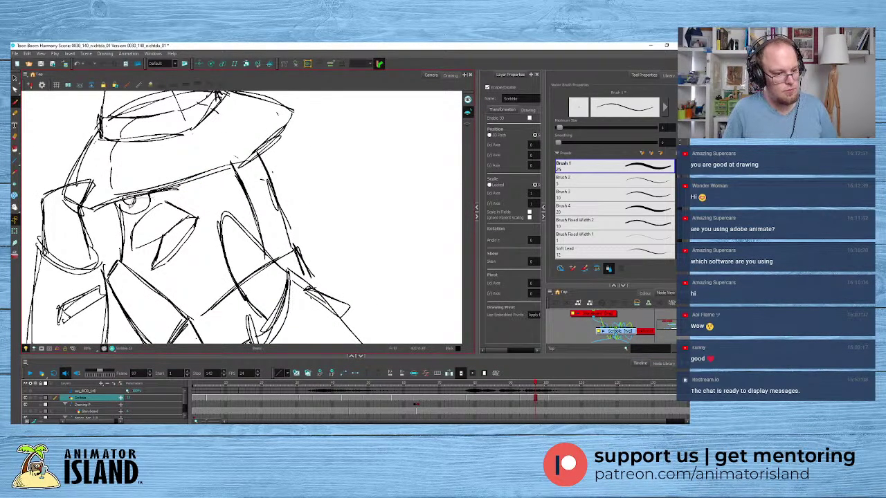
pyautogui.hotkey('ctrl', 'z')
pyautogui.hotkey('ctrl', 'z')
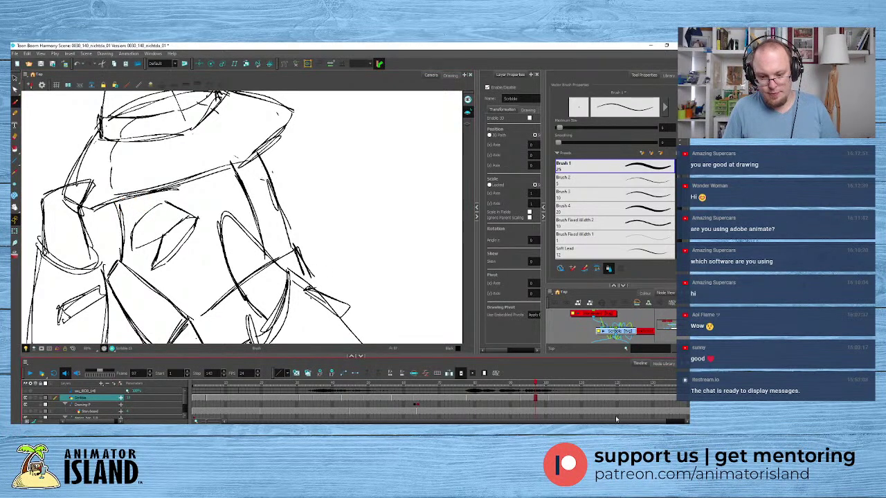
# - Copy both redrawn eyes from the drawing at frame 102 and paste them into the drawing at frame 94
pyautogui.click(553, 398)
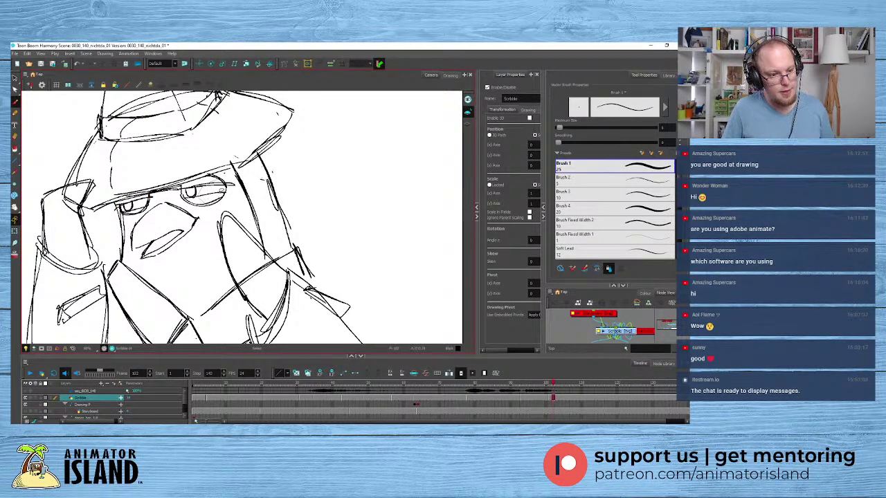
pyautogui.click(203, 205)
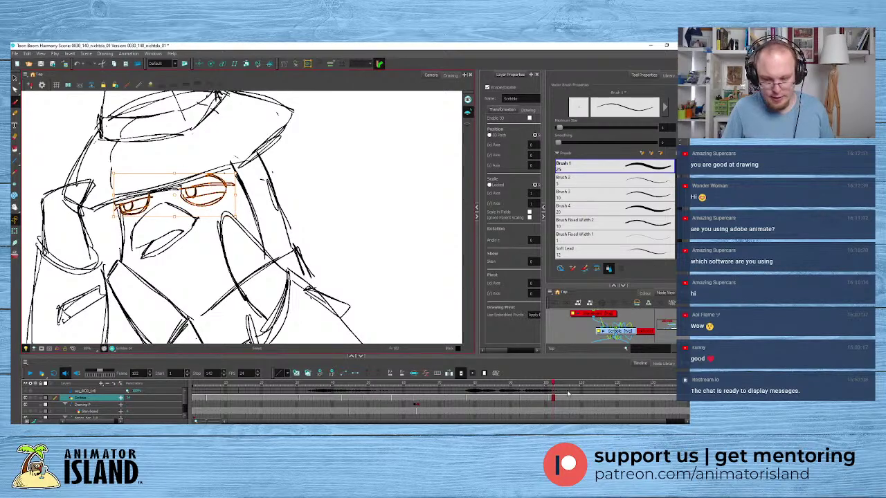
pyautogui.click(526, 399)
pyautogui.hotkey('ctrl', 'v')
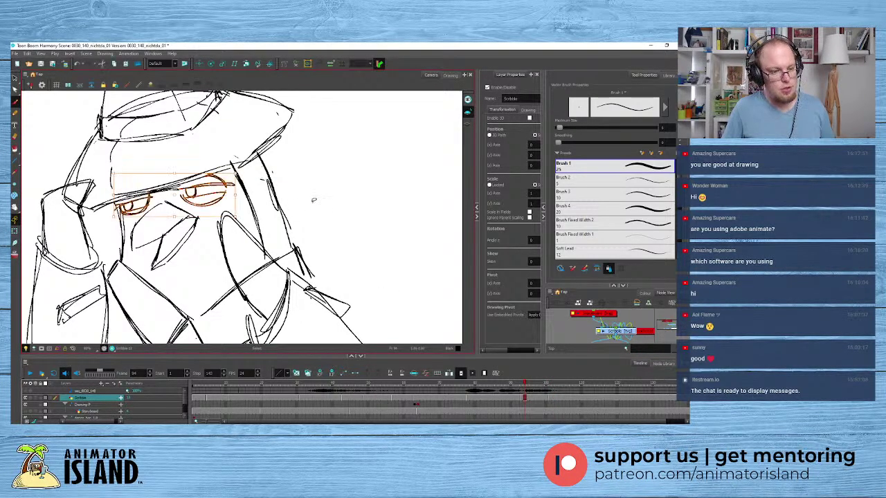
# - Play the animation from frame 57 to review the pasted eyes in motion
pyautogui.click(393, 387)
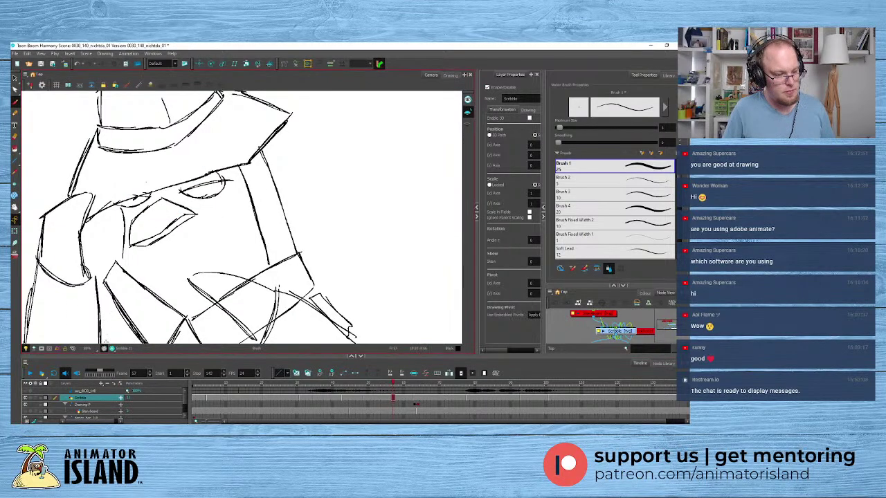
pyautogui.click(30, 375)
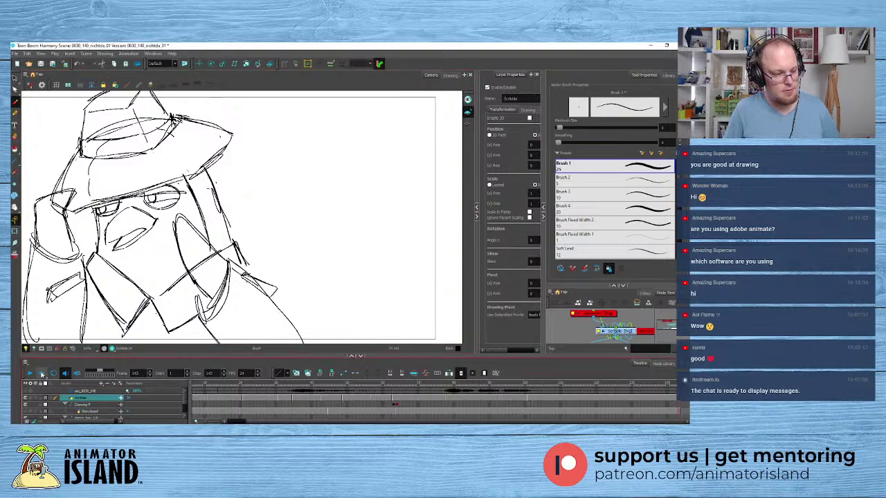
pyautogui.click(30, 374)
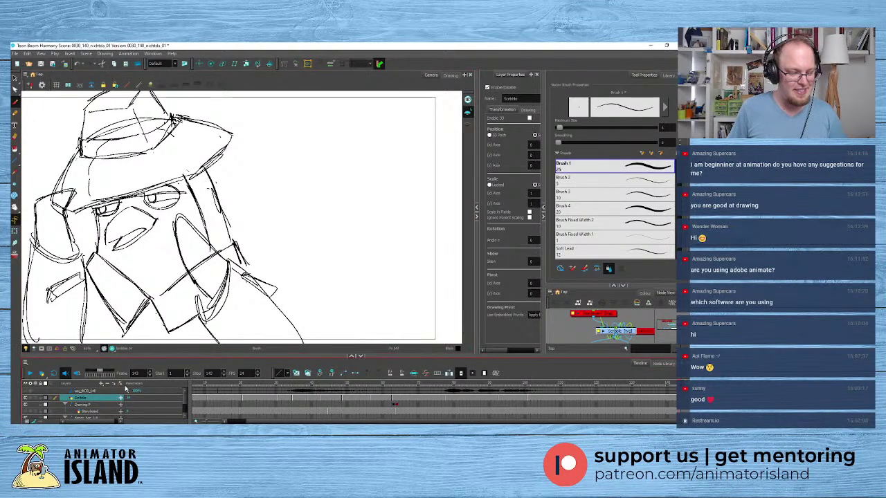
# - Return to frame 1 and play the whole animation repeatedly to check the timing of the poses
pyautogui.click(201, 385)
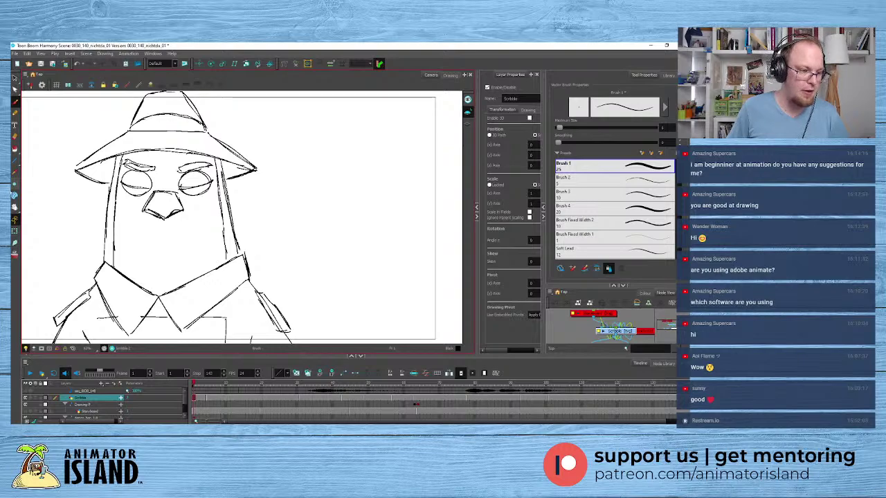
pyautogui.click(30, 373)
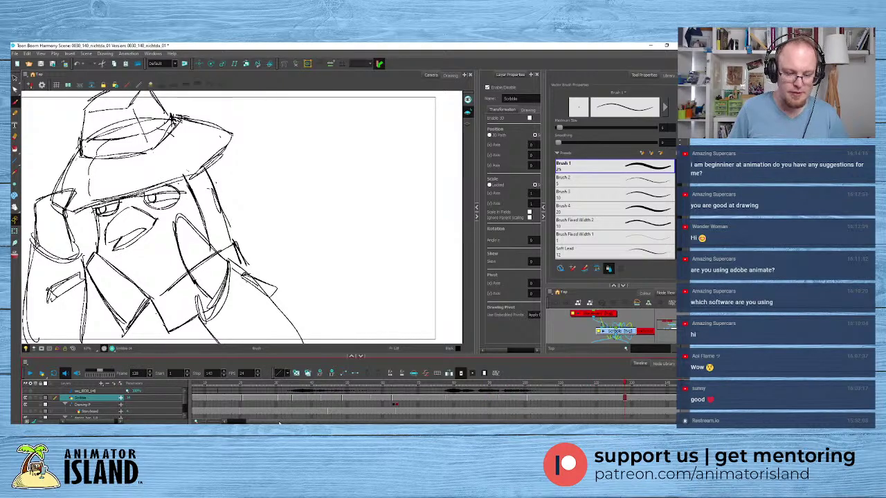
pyautogui.moveTo(239, 421); pyautogui.dragTo(228, 422)
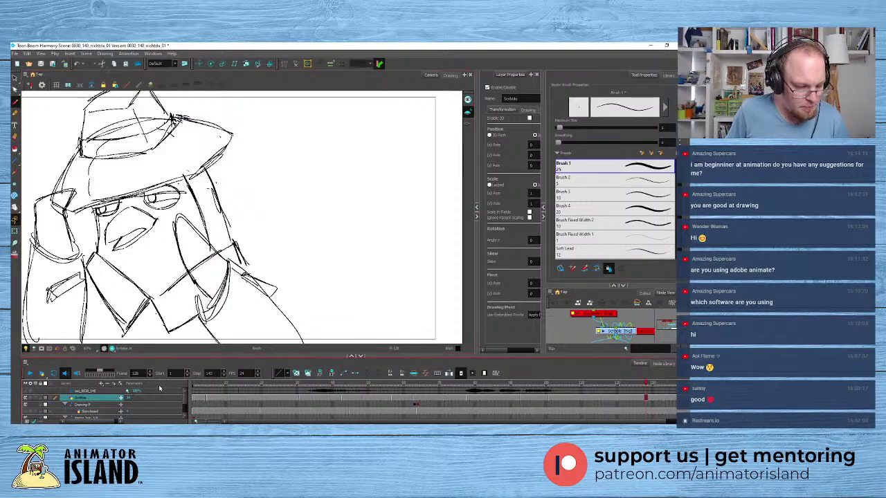
pyautogui.moveTo(203, 388)
pyautogui.mouseDown()
pyautogui.moveTo(435, 393)
pyautogui.moveTo(181, 400)
pyautogui.mouseUp()
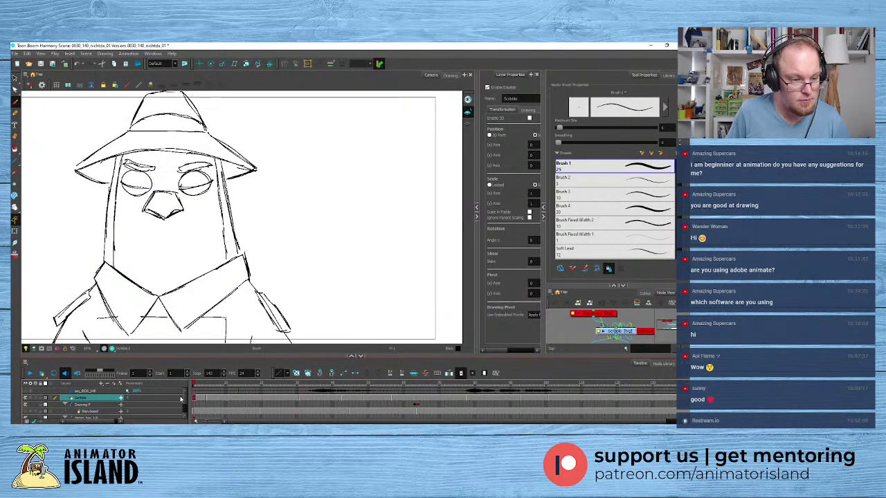
pyautogui.click(30, 374)
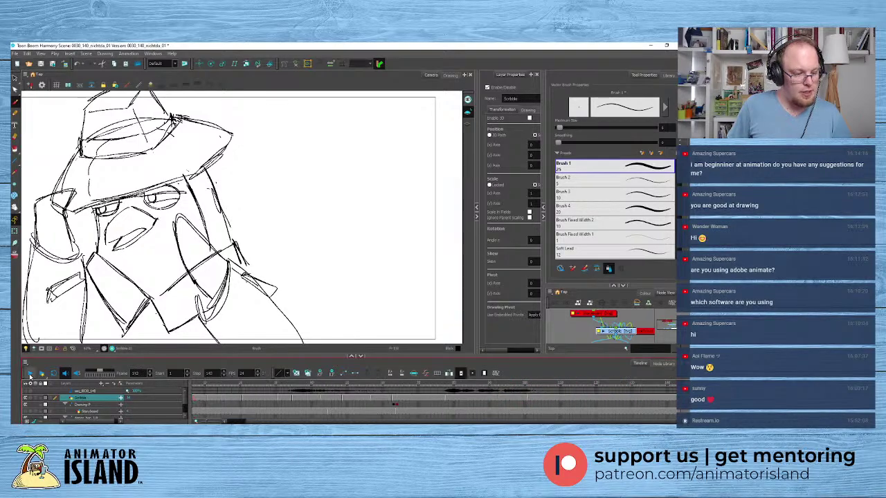
pyautogui.click(30, 375)
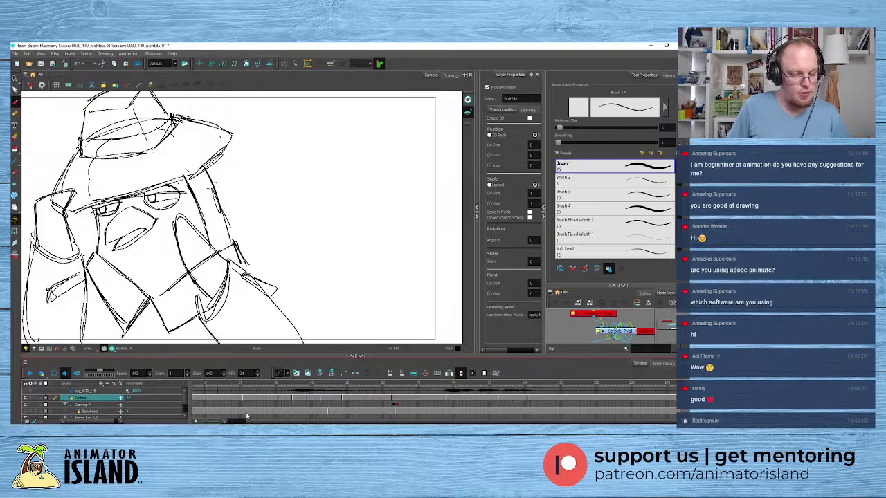
# - Scrub through the poses up to about frame 104, then return to the first frame
pyautogui.moveTo(244, 420); pyautogui.dragTo(211, 419)
pyautogui.moveTo(205, 383)
pyautogui.mouseDown()
pyautogui.moveTo(594, 382)
pyautogui.moveTo(561, 381)
pyautogui.mouseUp()
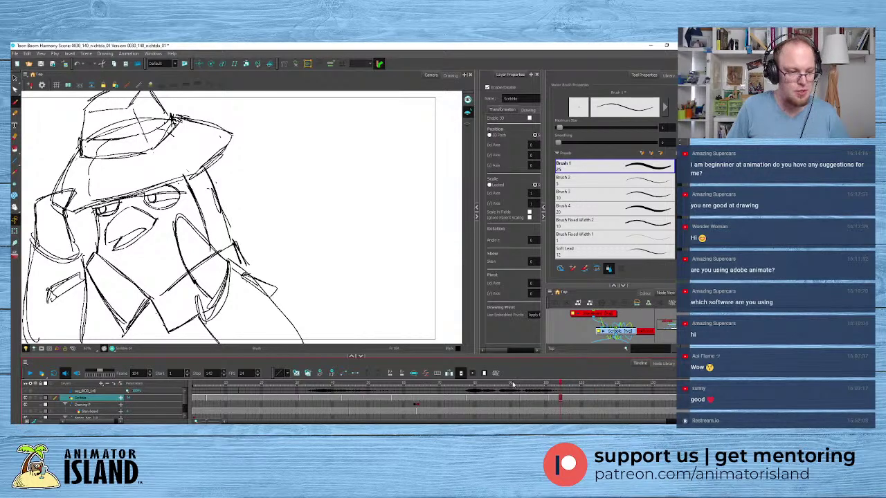
pyautogui.moveTo(204, 384)
pyautogui.mouseDown()
pyautogui.moveTo(183, 388)
pyautogui.moveTo(220, 387)
pyautogui.moveTo(189, 388)
pyautogui.mouseUp()
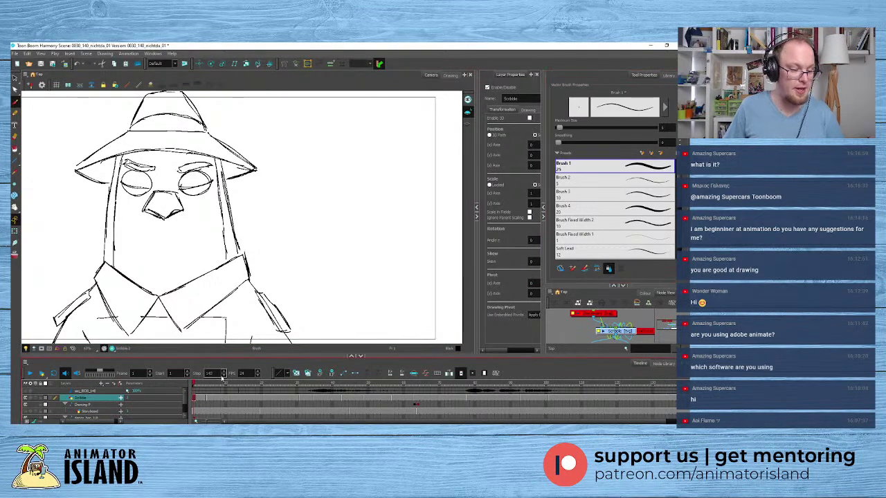
pyautogui.moveTo(196, 386)
pyautogui.mouseDown()
pyautogui.moveTo(265, 386)
pyautogui.moveTo(174, 386)
pyautogui.mouseUp()
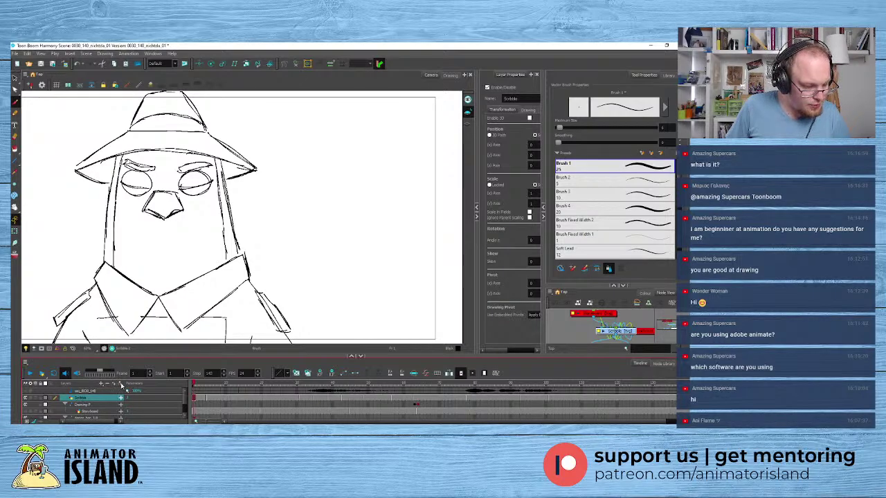
# - Add a vector drawing layer named Straightahead-scribbles above the Scribble layer
pyautogui.click(116, 385)
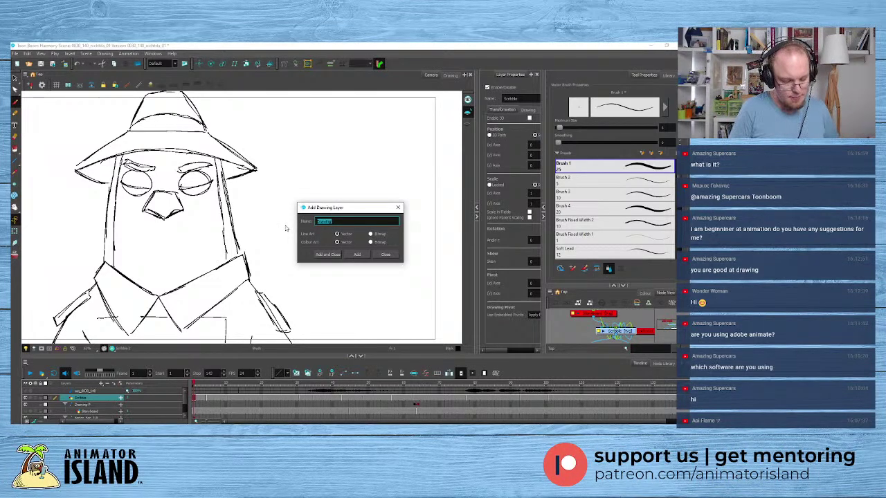
pyautogui.write('Shad')
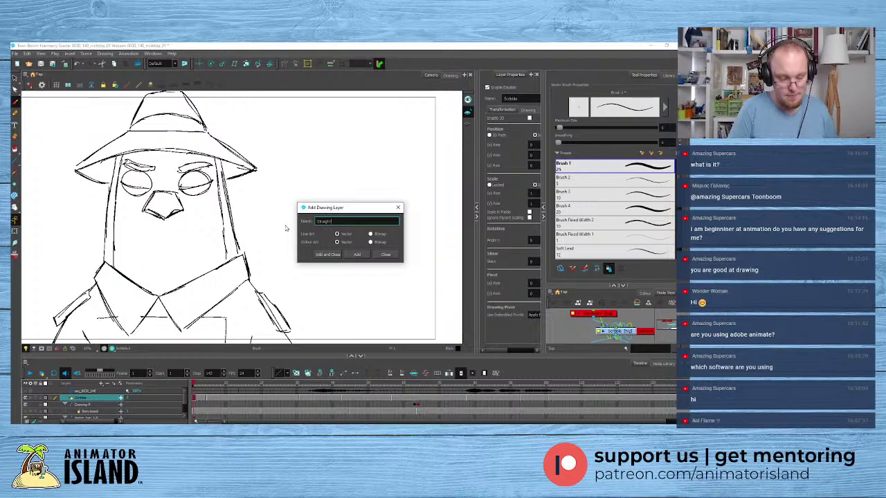
pyautogui.write('ightahea')
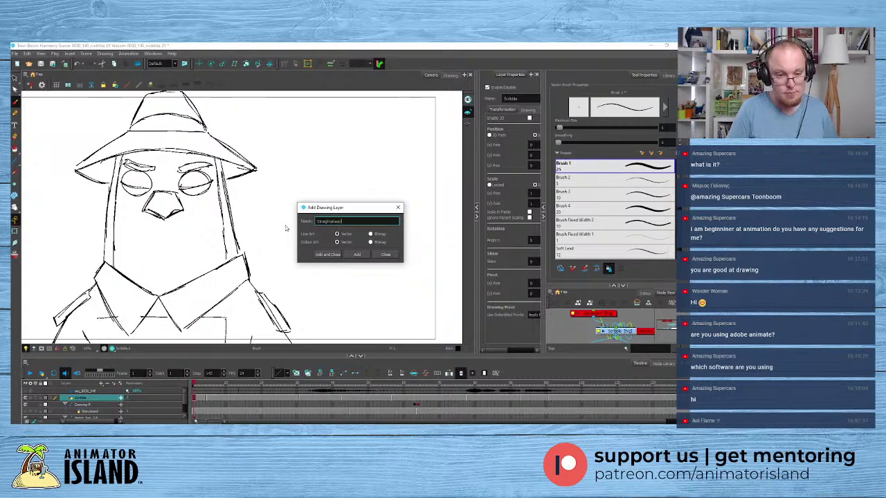
pyautogui.write('d')
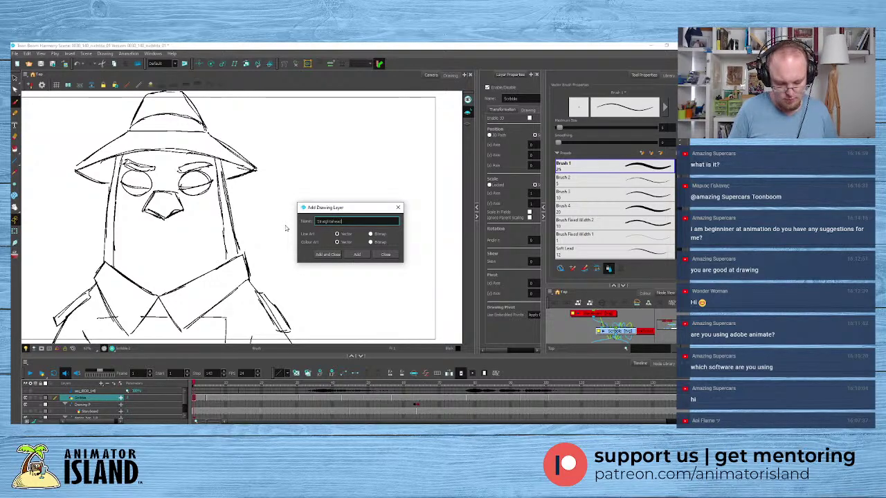
pyautogui.write('-ex')
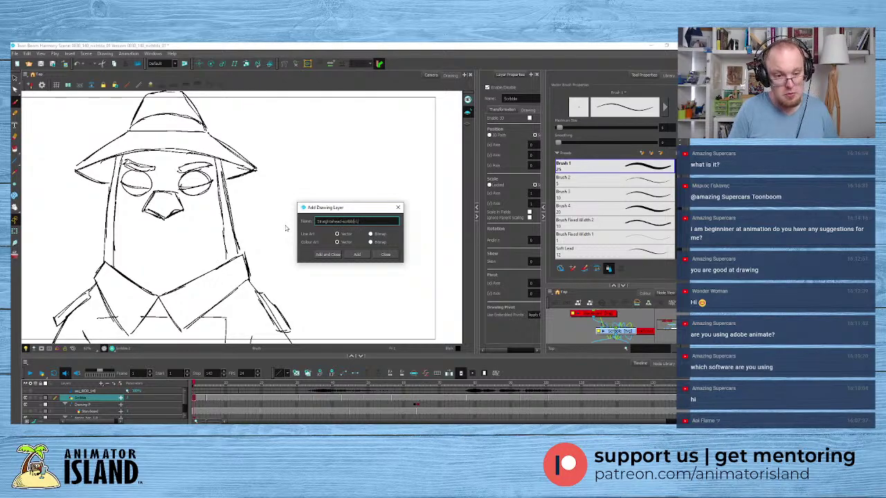
pyautogui.write('-scribble')
pyautogui.press('Return')
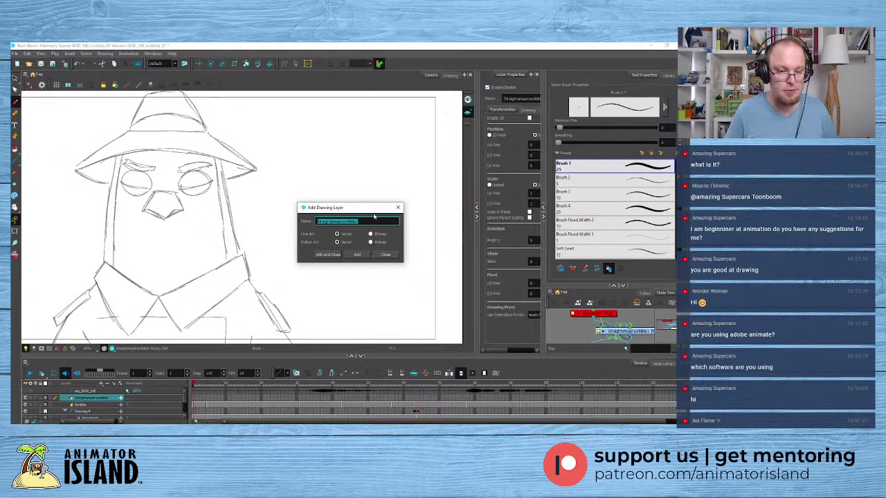
pyautogui.click(398, 208)
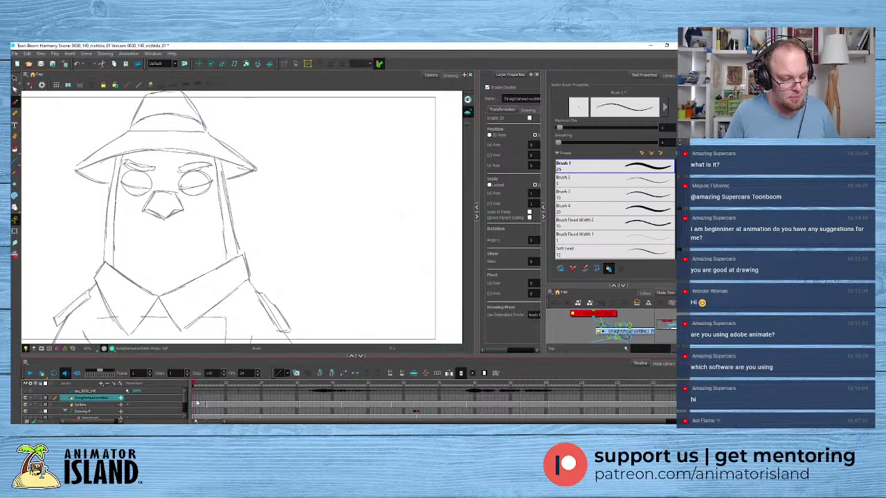
# - Sketch a circular head construction guide around the bird's eyes and beak at frame 1 on the new layer
pyautogui.moveTo(197, 386)
pyautogui.mouseDown()
pyautogui.moveTo(257, 390)
pyautogui.moveTo(170, 385)
pyautogui.mouseUp()
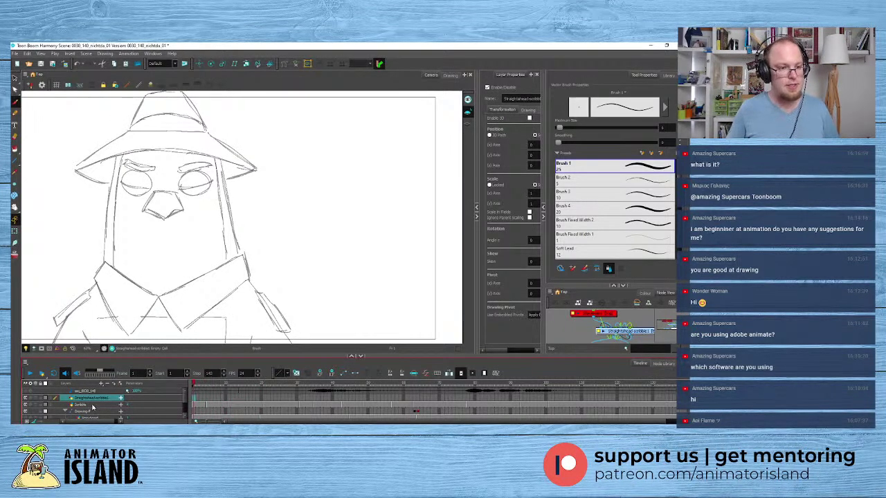
pyautogui.moveTo(129, 137)
pyautogui.mouseDown()
pyautogui.moveTo(113, 171)
pyautogui.moveTo(131, 214)
pyautogui.moveTo(189, 230)
pyautogui.mouseUp()
pyautogui.hotkey('ctrl', 'z')
pyautogui.moveTo(130, 137)
pyautogui.mouseDown()
pyautogui.moveTo(124, 203)
pyautogui.moveTo(151, 220)
pyautogui.moveTo(192, 224)
pyautogui.moveTo(220, 185)
pyautogui.moveTo(210, 145)
pyautogui.moveTo(169, 130)
pyautogui.moveTo(123, 142)
pyautogui.moveTo(119, 187)
pyautogui.moveTo(150, 221)
pyautogui.mouseUp()
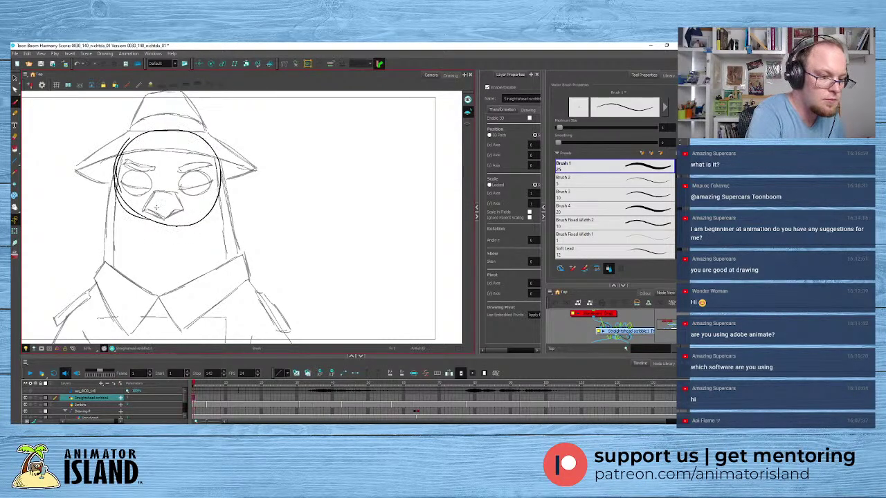
pyautogui.moveTo(115, 191)
pyautogui.mouseDown()
pyautogui.moveTo(162, 222)
pyautogui.moveTo(193, 224)
pyautogui.mouseUp()
pyautogui.hotkey('ctrl', 'z')
pyautogui.moveTo(119, 201)
pyautogui.mouseDown()
pyautogui.moveTo(180, 227)
pyautogui.moveTo(201, 223)
pyautogui.moveTo(218, 153)
pyautogui.mouseUp()
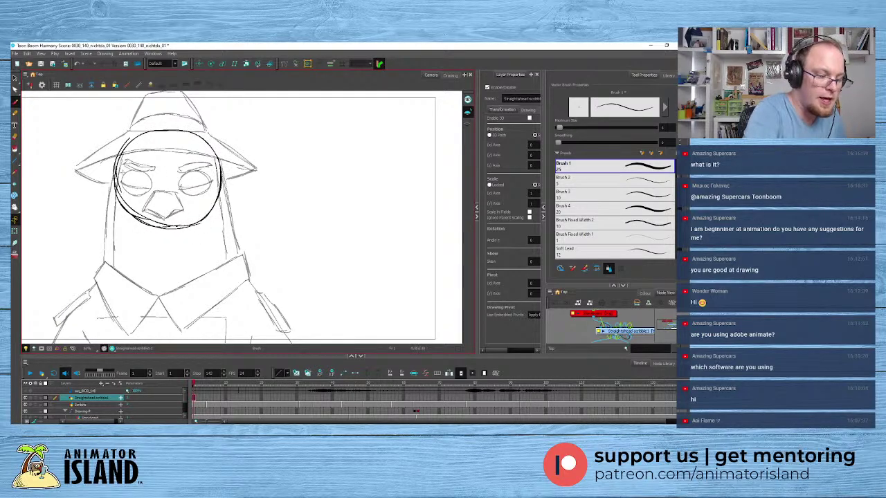
pyautogui.moveTo(120, 182)
pyautogui.mouseDown()
pyautogui.moveTo(148, 196)
pyautogui.moveTo(123, 173)
pyautogui.mouseUp()
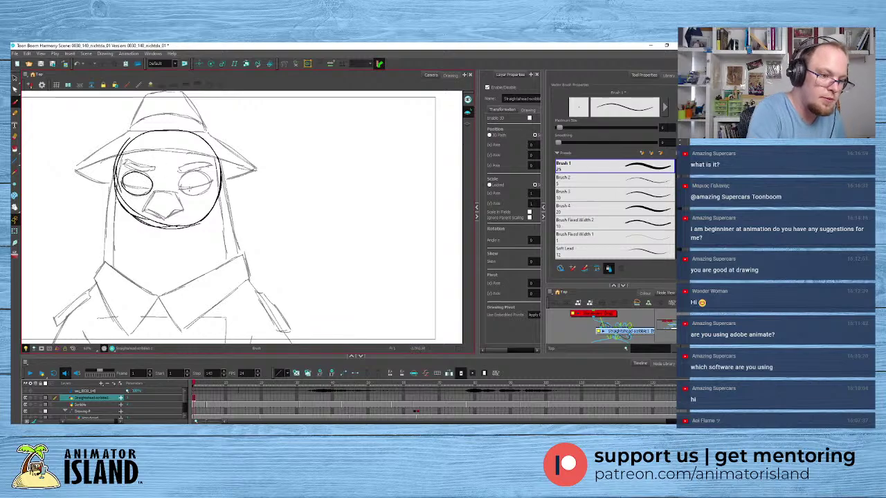
pyautogui.moveTo(185, 172)
pyautogui.mouseDown()
pyautogui.moveTo(207, 193)
pyautogui.moveTo(198, 170)
pyautogui.moveTo(186, 194)
pyautogui.moveTo(200, 172)
pyautogui.mouseUp()
pyautogui.hotkey('ctrl', 'z')
pyautogui.hotkey('ctrl', 'z')
pyautogui.hotkey('ctrl', 'z')
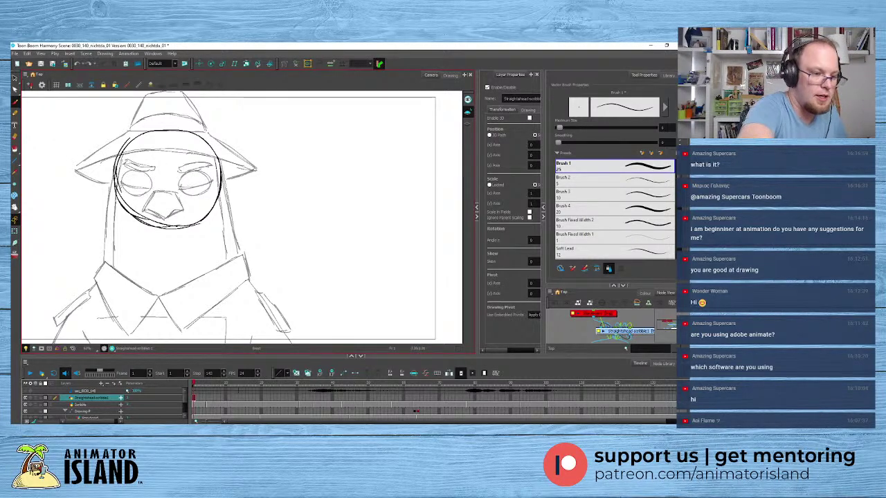
# - Draw a downward-curving eye line across the head circle, running through both eyes
pyautogui.moveTo(107, 171)
pyautogui.mouseDown()
pyautogui.moveTo(161, 188)
pyautogui.moveTo(235, 168)
pyautogui.mouseUp()
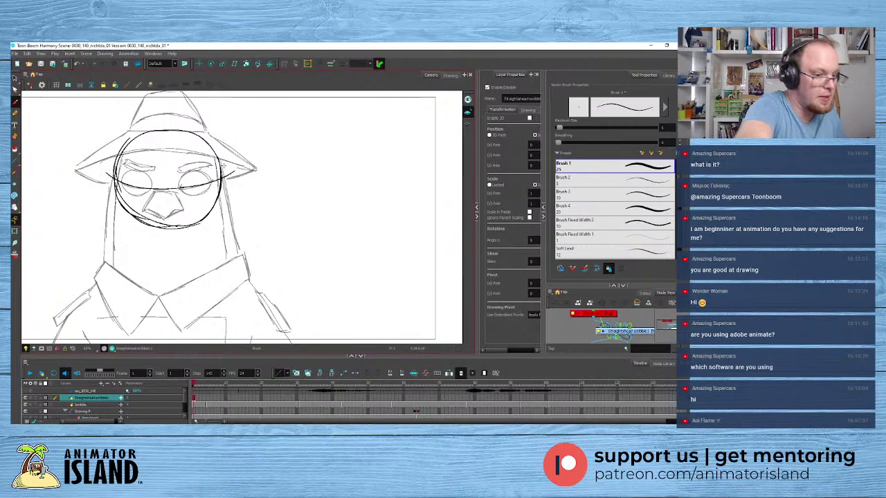
pyautogui.scroll(1, 130, 205)
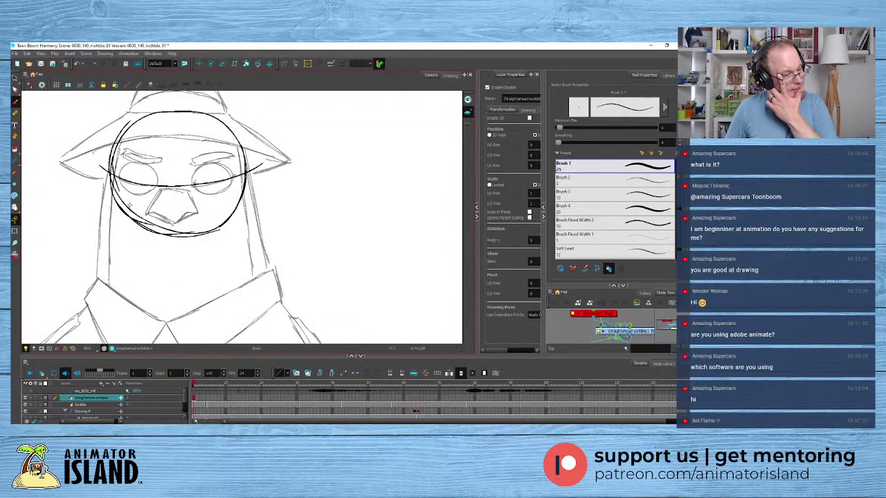
# - Extend the exposure of the first head scribble to frame 30 on the Straightahead-scribbles layer
pyautogui.moveTo(257, 224); pyautogui.dragTo(287, 237)
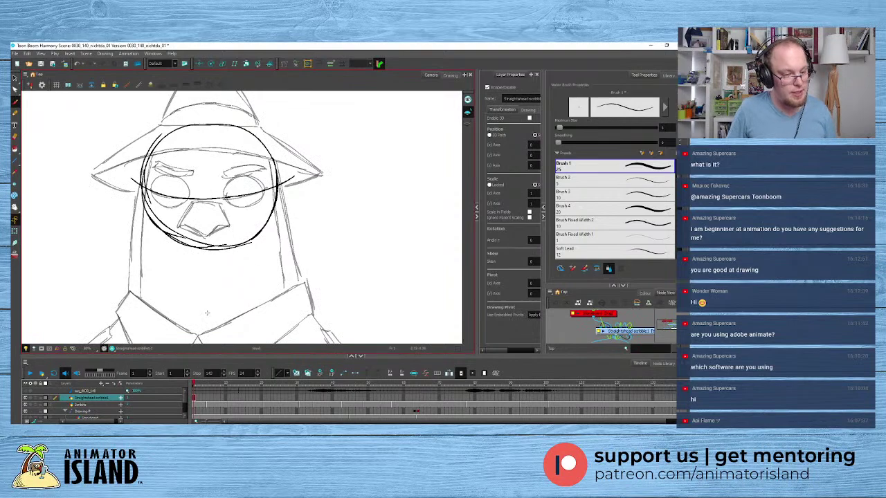
pyautogui.moveTo(196, 386)
pyautogui.mouseDown()
pyautogui.moveTo(241, 386)
pyautogui.moveTo(197, 390)
pyautogui.mouseUp()
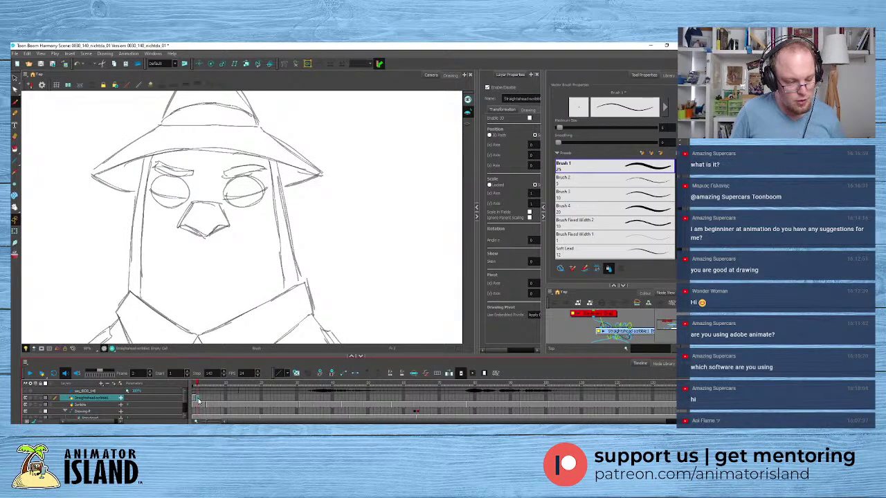
pyautogui.click(195, 399)
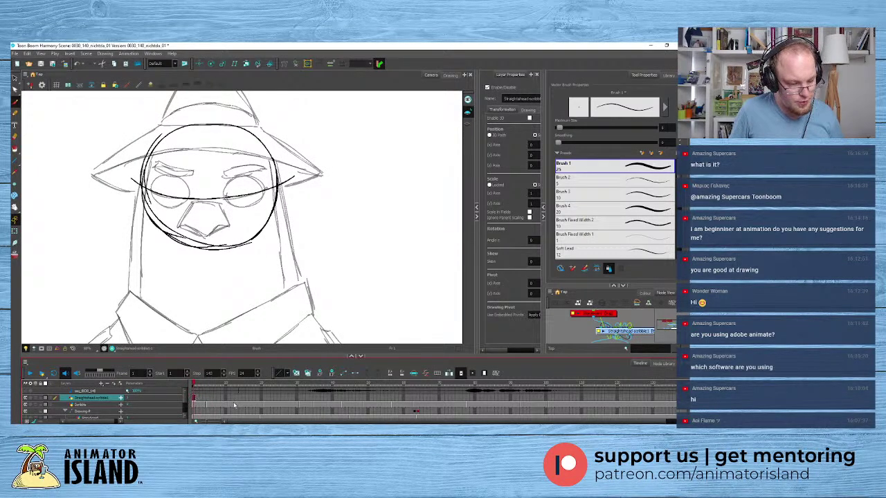
pyautogui.click(297, 399)
pyautogui.press('F5')
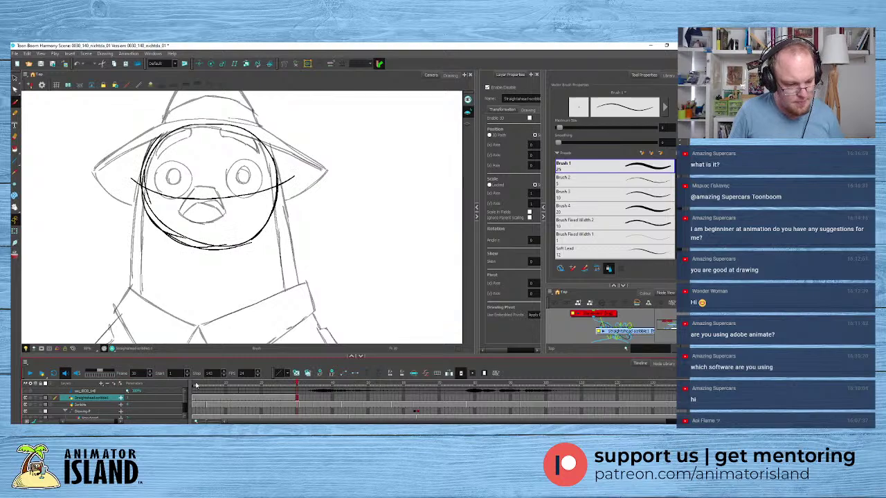
# - Turn on onion skin at frame 3 and sketch a head circle slightly higher than the one on frame 1
pyautogui.click(194, 385)
pyautogui.click(201, 385)
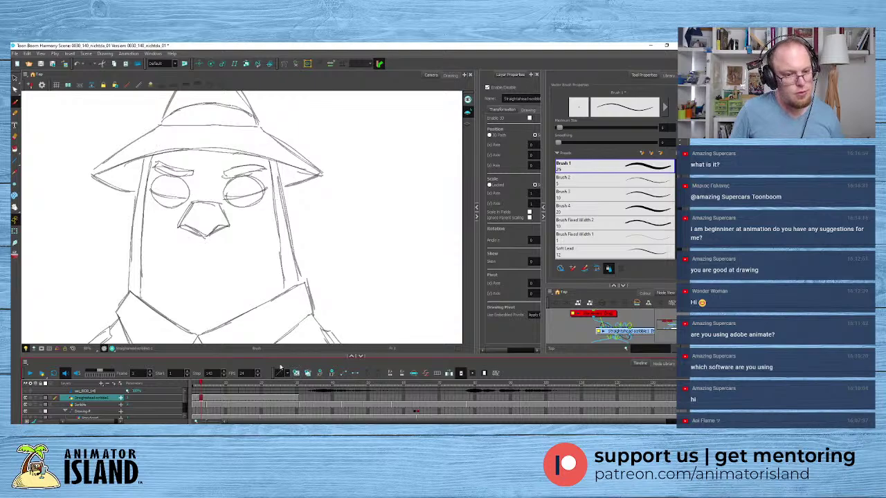
pyautogui.click(15, 255)
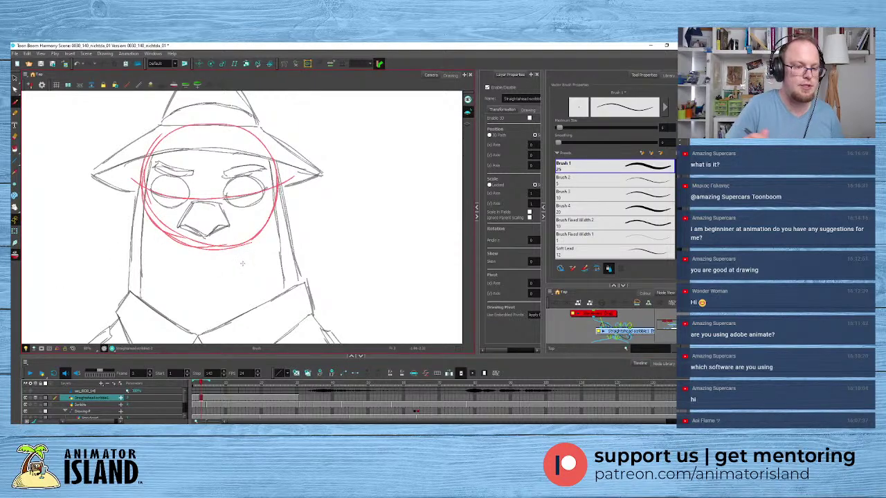
pyautogui.moveTo(142, 197)
pyautogui.mouseDown()
pyautogui.moveTo(173, 233)
pyautogui.moveTo(239, 237)
pyautogui.moveTo(256, 230)
pyautogui.moveTo(270, 197)
pyautogui.moveTo(249, 236)
pyautogui.moveTo(242, 225)
pyautogui.moveTo(249, 238)
pyautogui.moveTo(274, 201)
pyautogui.moveTo(263, 206)
pyautogui.moveTo(277, 173)
pyautogui.moveTo(256, 128)
pyautogui.moveTo(227, 111)
pyautogui.moveTo(207, 118)
pyautogui.mouseUp()
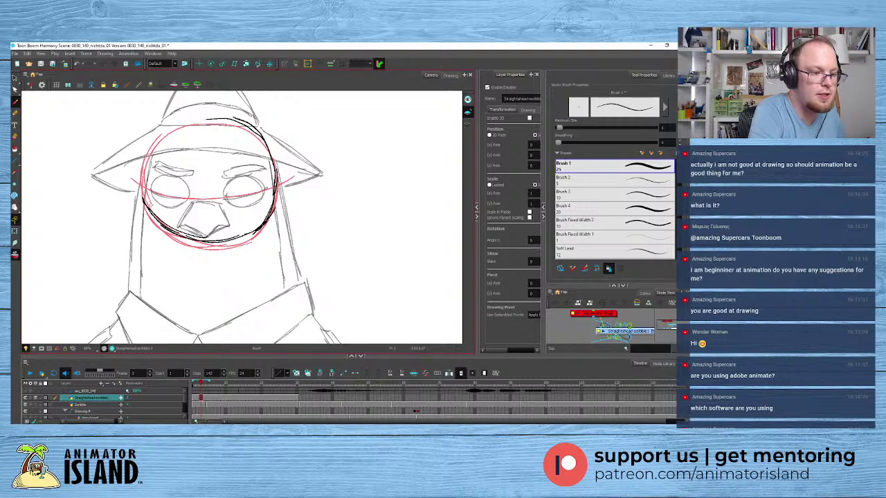
pyautogui.moveTo(157, 221)
pyautogui.mouseDown()
pyautogui.moveTo(141, 173)
pyautogui.moveTo(167, 129)
pyautogui.moveTo(234, 117)
pyautogui.mouseUp()
# - Draw a downward-curving eye line across the frame 3 head circle, slightly above the onion-skinned line
pyautogui.moveTo(131, 171)
pyautogui.mouseDown()
pyautogui.moveTo(171, 190)
pyautogui.moveTo(143, 180)
pyautogui.moveTo(196, 192)
pyautogui.moveTo(241, 188)
pyautogui.mouseUp()
pyautogui.hotkey('ctrl', 'z')
pyautogui.hotkey('ctrl', 'z')
pyautogui.moveTo(168, 188)
pyautogui.mouseDown()
pyautogui.moveTo(230, 192)
pyautogui.moveTo(288, 175)
pyautogui.mouseUp()
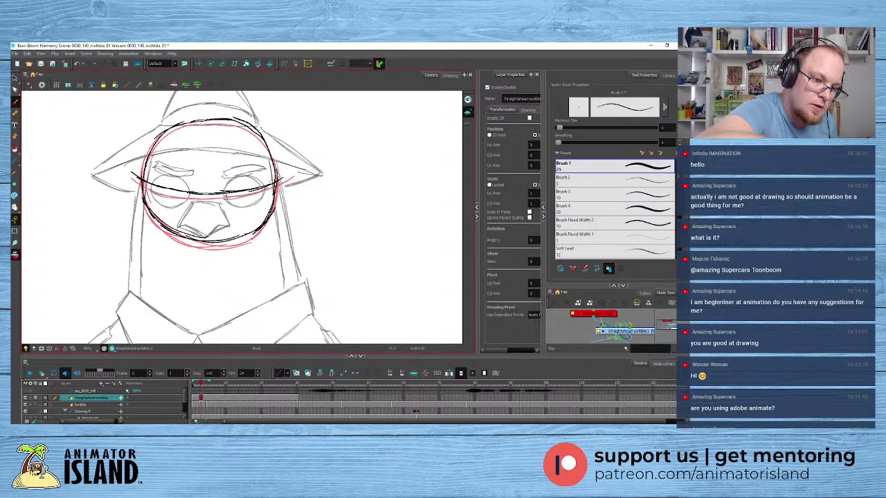
# - Create an empty drawing at frame 5 on the Straightahead-scribbles layer
pyautogui.click(208, 400)
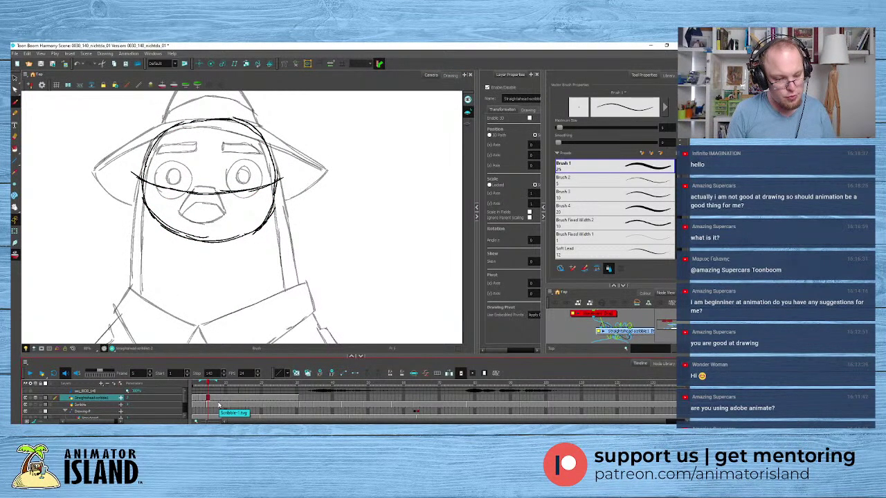
pyautogui.press('F5')
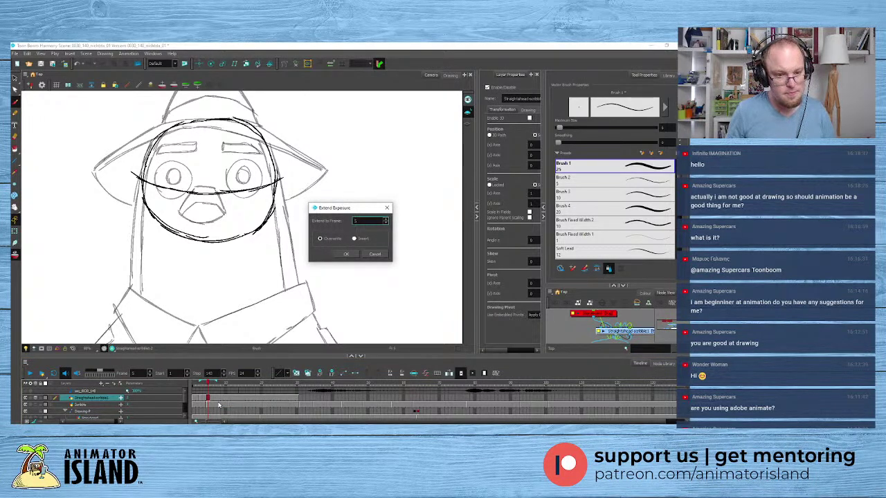
pyautogui.click(375, 254)
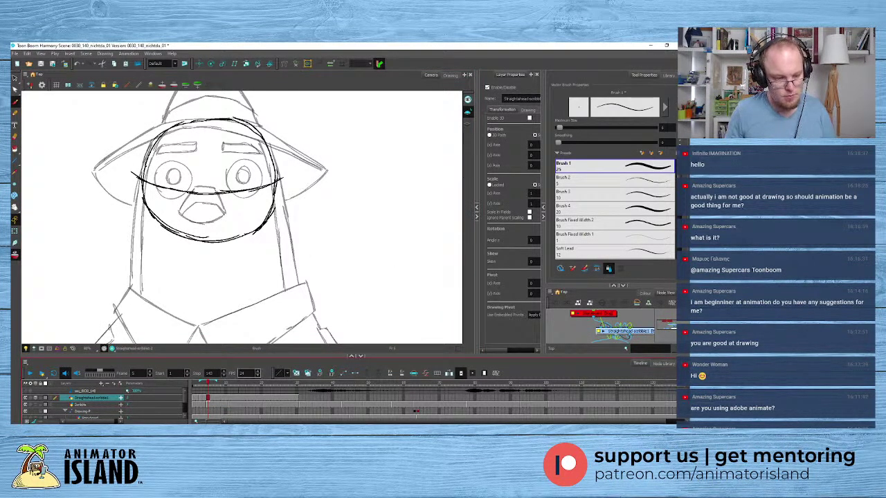
pyautogui.hotkey('alt', 'shift', 'd')
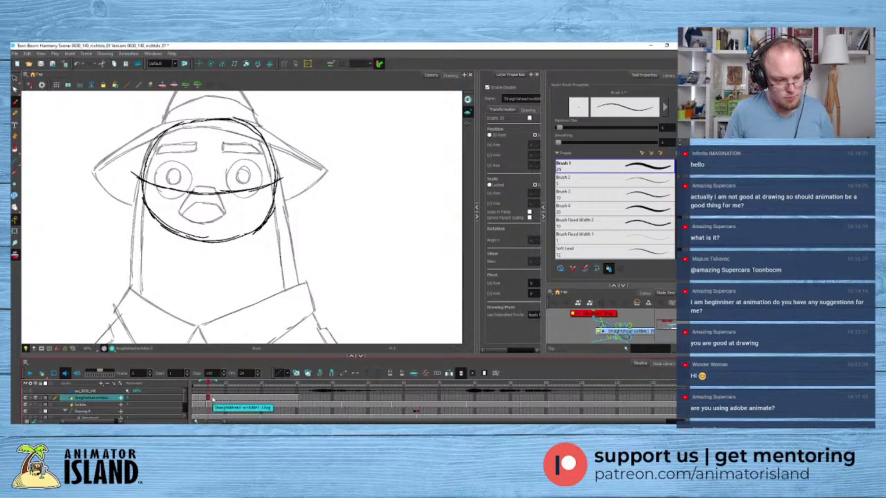
pyautogui.click(298, 373)
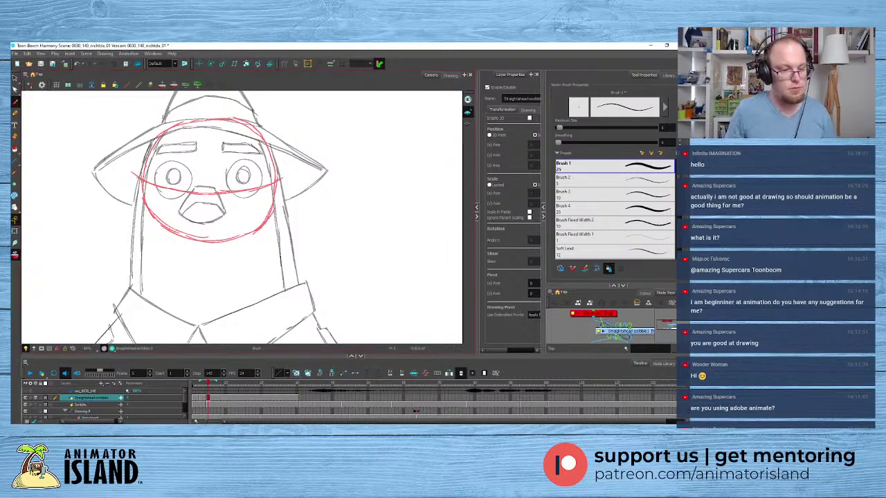
# - Sketch the head circle at frame 5, placed higher than the onion-skinned circle from frame 3
pyautogui.moveTo(163, 117); pyautogui.dragTo(144, 191)
pyautogui.moveTo(144, 150)
pyautogui.mouseDown()
pyautogui.moveTo(143, 169)
pyautogui.moveTo(181, 213)
pyautogui.mouseUp()
pyautogui.moveTo(138, 178)
pyautogui.mouseDown()
pyautogui.moveTo(220, 220)
pyautogui.moveTo(211, 227)
pyautogui.moveTo(271, 200)
pyautogui.moveTo(288, 210)
pyautogui.mouseUp()
pyautogui.press('1')
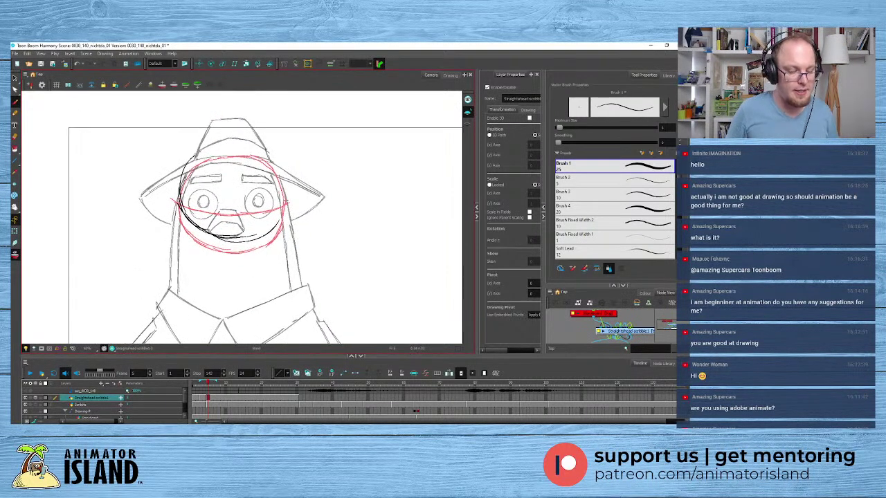
pyautogui.moveTo(184, 218)
pyautogui.mouseDown()
pyautogui.moveTo(213, 238)
pyautogui.moveTo(250, 240)
pyautogui.moveTo(281, 214)
pyautogui.moveTo(281, 188)
pyautogui.moveTo(263, 155)
pyautogui.moveTo(223, 145)
pyautogui.mouseUp()
pyautogui.moveTo(182, 184)
pyautogui.mouseDown()
pyautogui.moveTo(200, 157)
pyautogui.moveTo(234, 145)
pyautogui.moveTo(262, 153)
pyautogui.moveTo(281, 179)
pyautogui.moveTo(284, 208)
pyautogui.mouseUp()
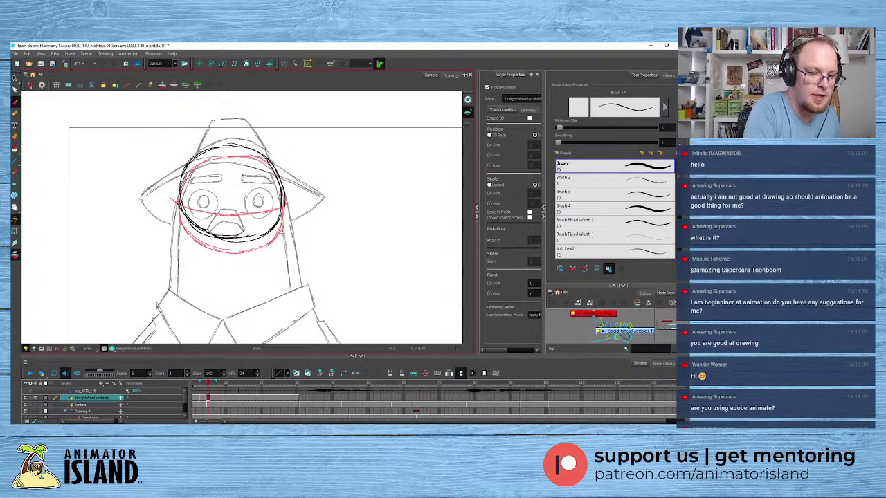
# - Create an empty drawing at frame 7 and sketch a head circle slightly above the onion-skinned one
pyautogui.click(215, 399)
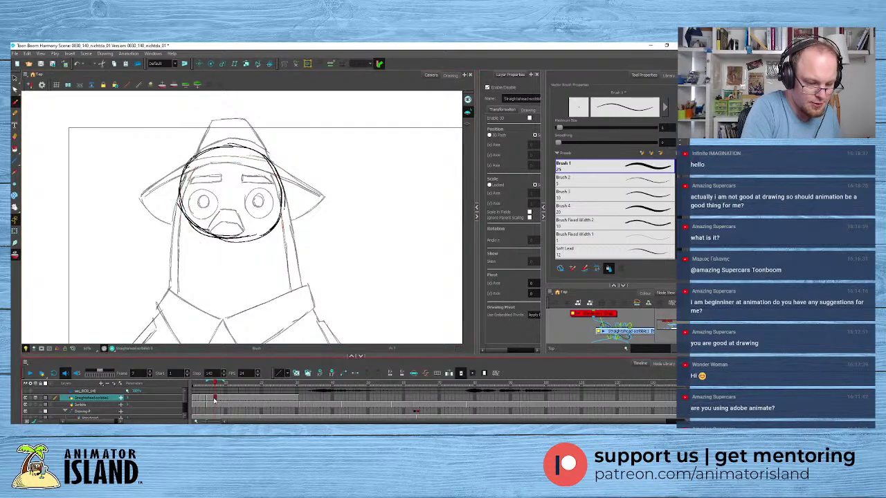
pyautogui.click(297, 373)
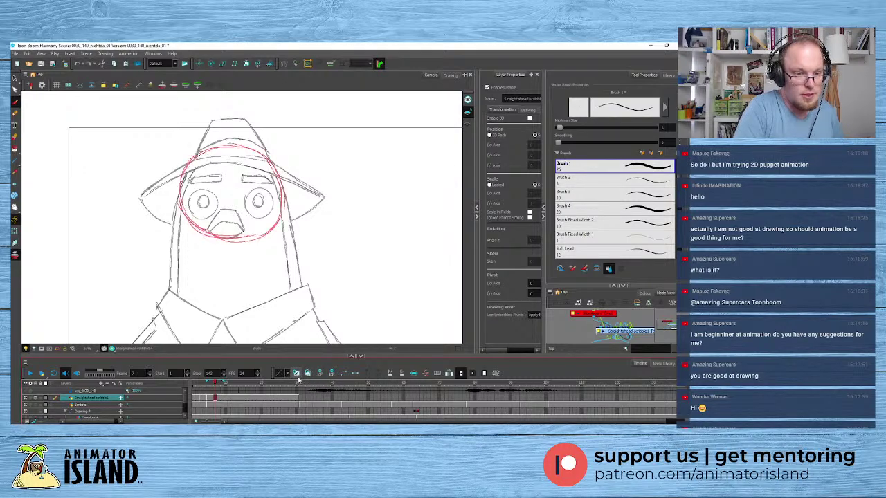
pyautogui.moveTo(203, 146)
pyautogui.mouseDown()
pyautogui.moveTo(180, 185)
pyautogui.moveTo(191, 220)
pyautogui.moveTo(206, 232)
pyautogui.moveTo(251, 236)
pyautogui.moveTo(263, 225)
pyautogui.moveTo(255, 212)
pyautogui.moveTo(257, 233)
pyautogui.moveTo(282, 193)
pyautogui.moveTo(282, 182)
pyautogui.moveTo(272, 190)
pyautogui.moveTo(276, 171)
pyautogui.moveTo(204, 152)
pyautogui.moveTo(246, 143)
pyautogui.moveTo(277, 169)
pyautogui.mouseUp()
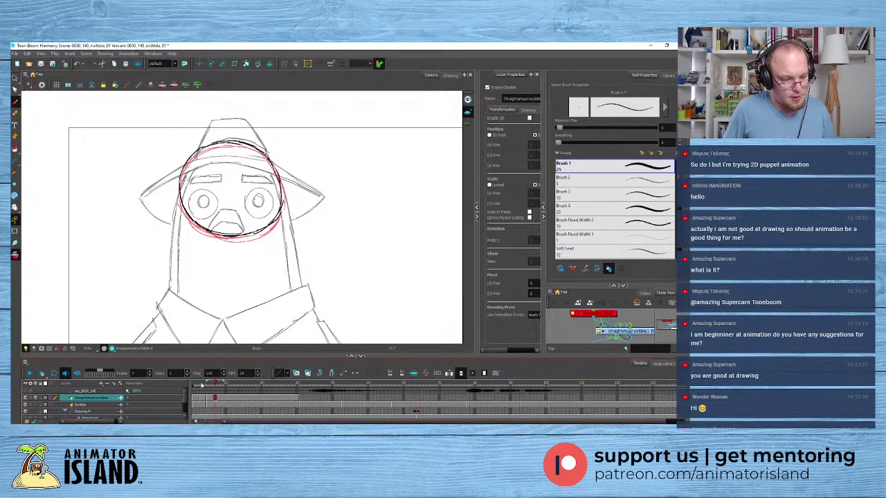
# - Extend the onion skin back to the first scribble and stretch the frame 7 head circle slightly wider and taller
pyautogui.moveTo(195, 383)
pyautogui.mouseDown()
pyautogui.moveTo(218, 383)
pyautogui.moveTo(196, 383)
pyautogui.mouseUp()
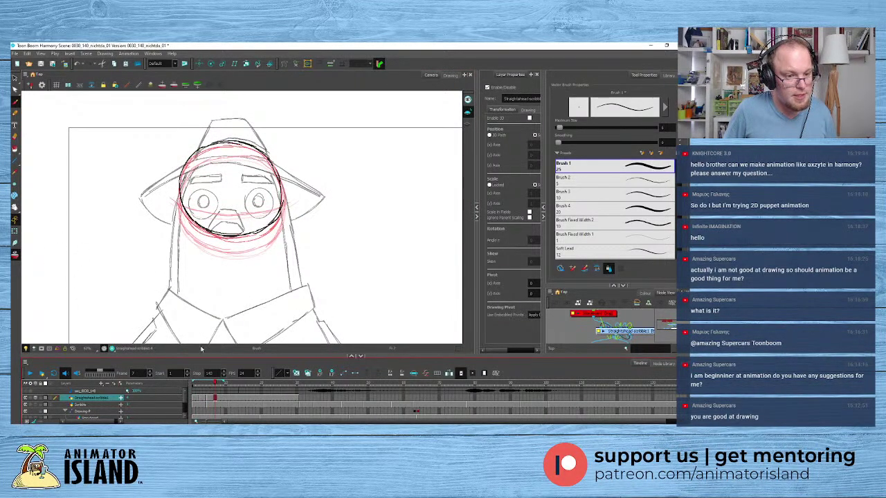
pyautogui.hotkey('alt', 's')
pyautogui.moveTo(234, 124)
pyautogui.mouseDown()
pyautogui.moveTo(151, 195)
pyautogui.moveTo(263, 113)
pyautogui.moveTo(235, 123)
pyautogui.mouseUp()
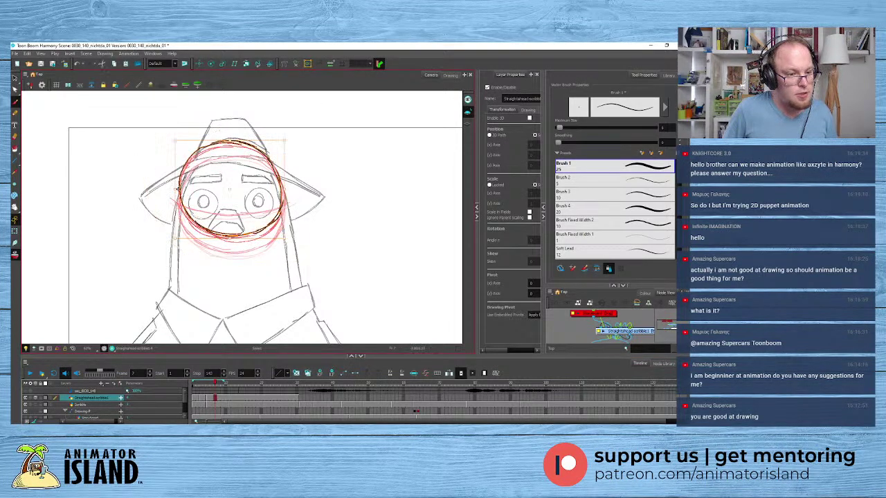
pyautogui.moveTo(178, 188); pyautogui.dragTo(172, 187)
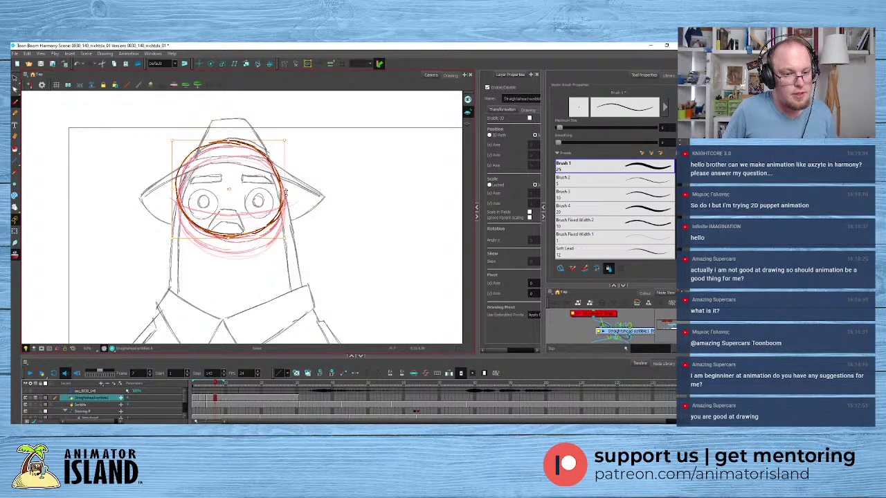
pyautogui.moveTo(285, 191); pyautogui.dragTo(290, 190)
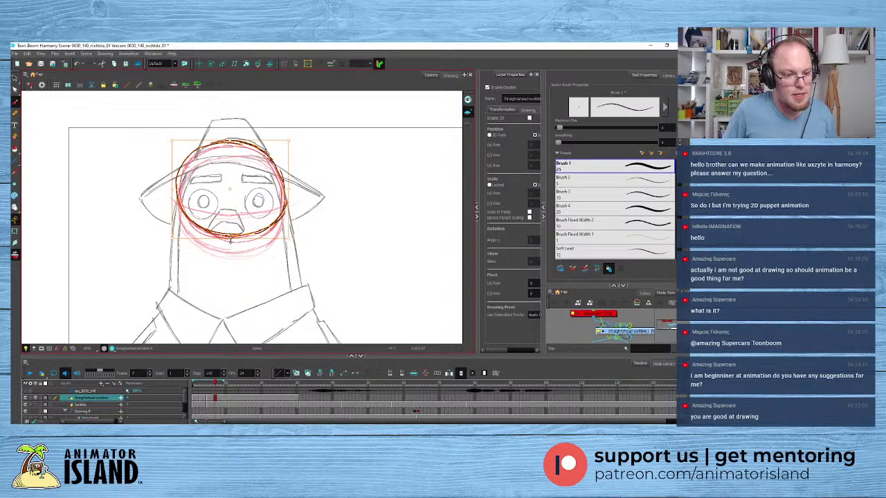
pyautogui.moveTo(231, 240); pyautogui.dragTo(230, 242)
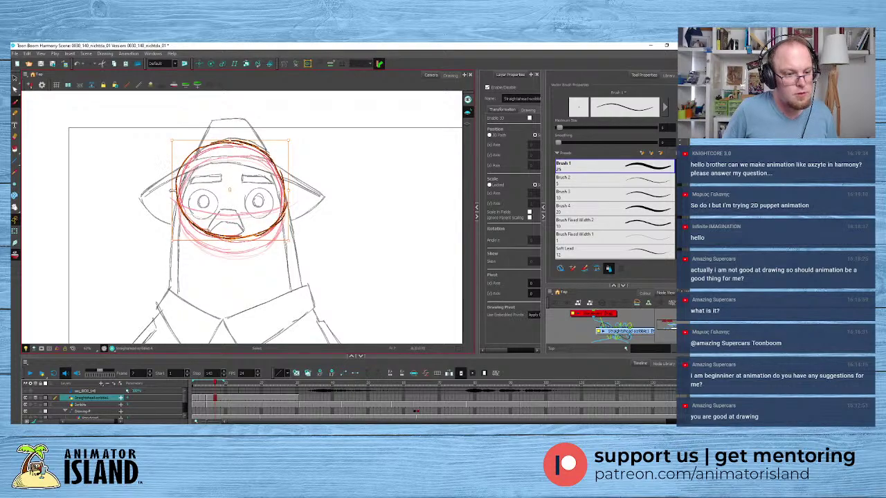
pyautogui.moveTo(173, 190); pyautogui.dragTo(175, 191)
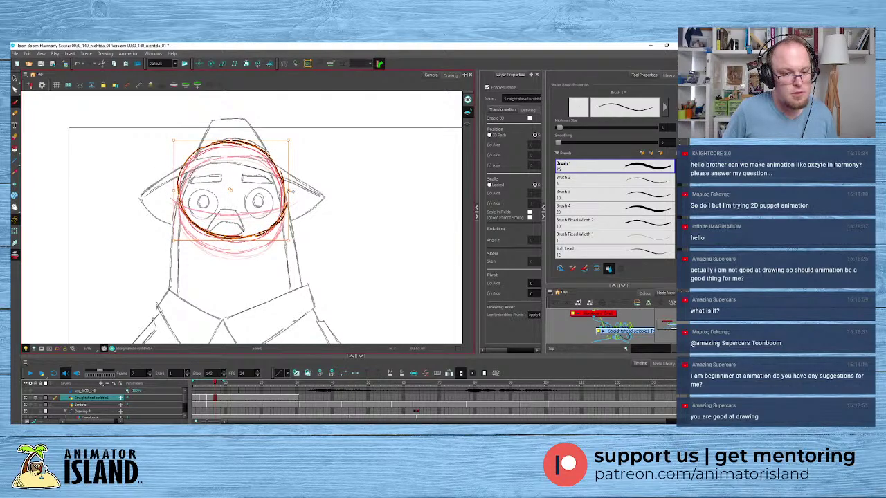
pyautogui.moveTo(291, 191); pyautogui.dragTo(289, 191)
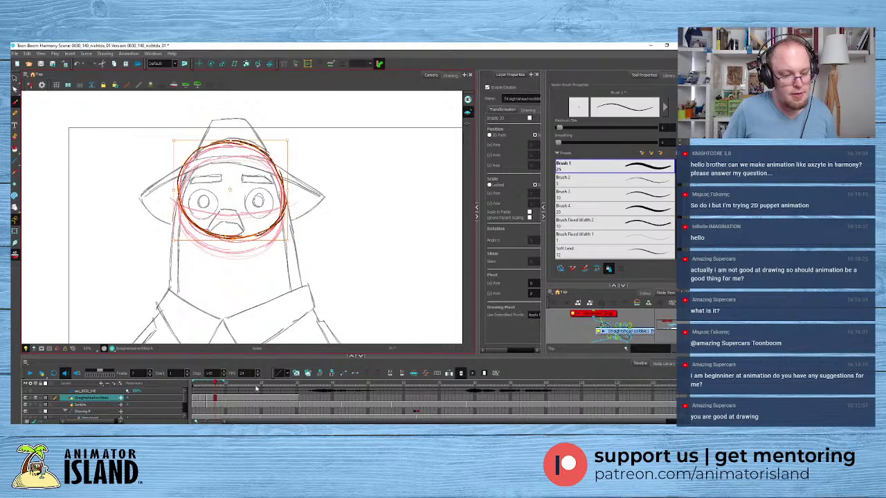
# - Select the head circle at frame 5 and stretch it slightly downward and to the left
pyautogui.click(208, 400)
pyautogui.moveTo(270, 142)
pyautogui.mouseDown()
pyautogui.moveTo(311, 229)
pyautogui.moveTo(286, 137)
pyautogui.mouseUp()
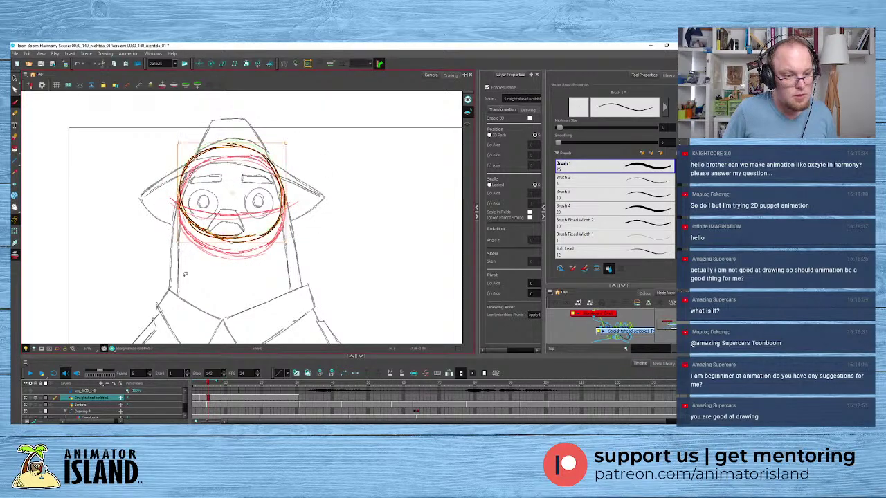
pyautogui.moveTo(232, 243); pyautogui.dragTo(232, 245)
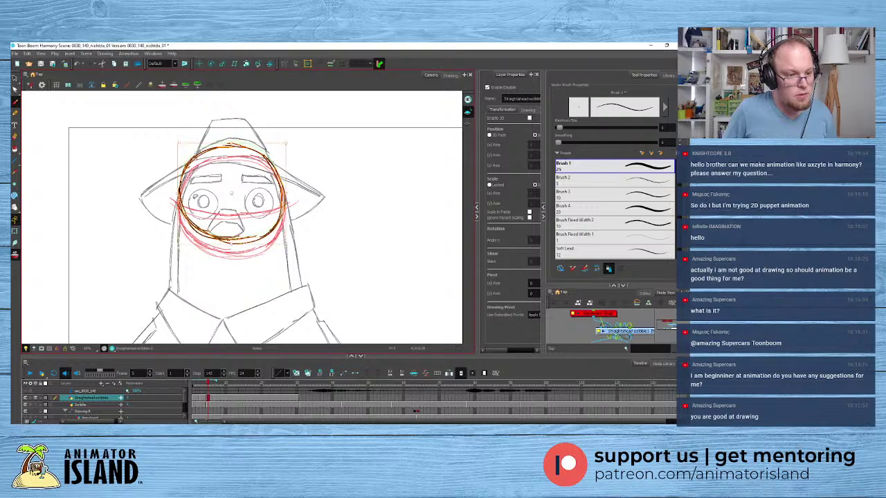
pyautogui.moveTo(178, 196); pyautogui.dragTo(175, 197)
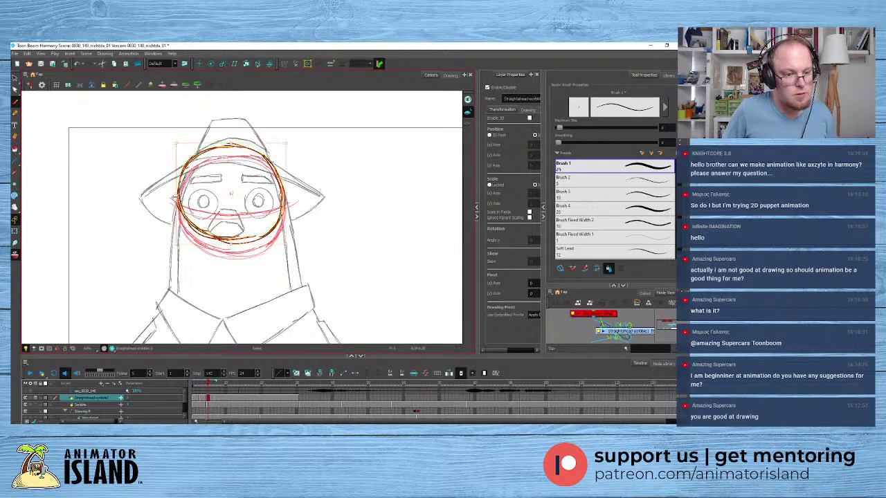
# - Draw a nearly straight eye line across the head circle at frame 5 with the Brush tool
pyautogui.hotkey('alt', 'b')
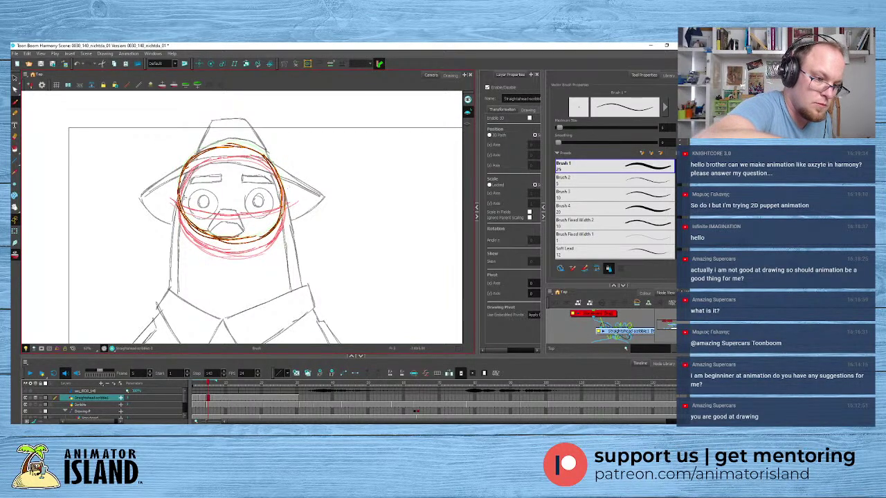
pyautogui.moveTo(173, 196); pyautogui.dragTo(285, 197)
pyautogui.hotkey('ctrl', 'z')
pyautogui.moveTo(171, 192); pyautogui.dragTo(303, 199)
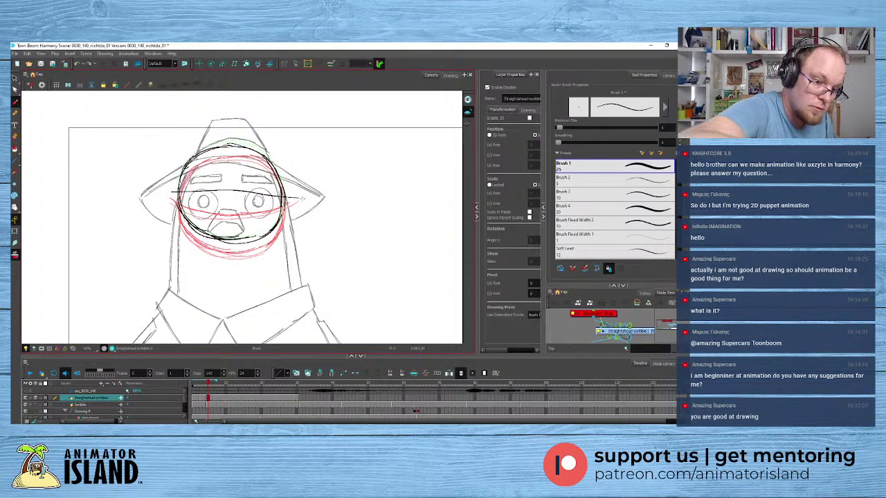
# - Draw a nearly straight eye line across the frame 7 head circle, slightly above the frame 5 line
pyautogui.press('.')
pyautogui.press('.')
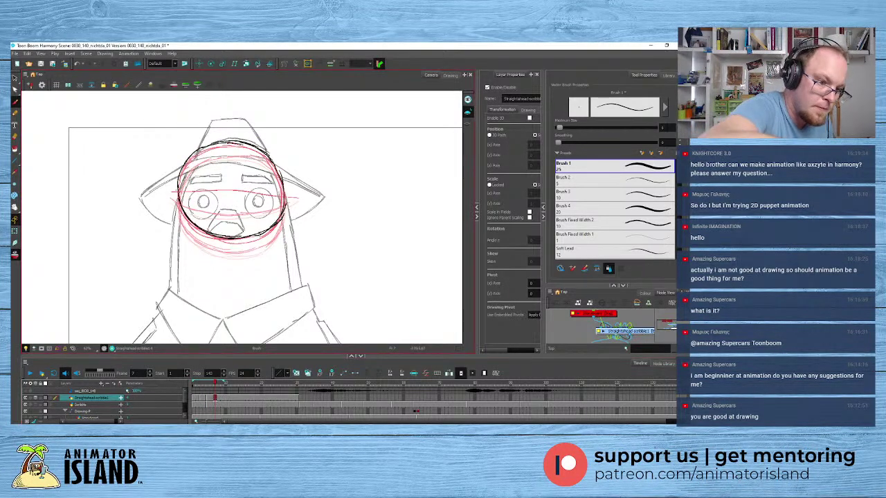
pyautogui.moveTo(170, 187); pyautogui.dragTo(300, 197)
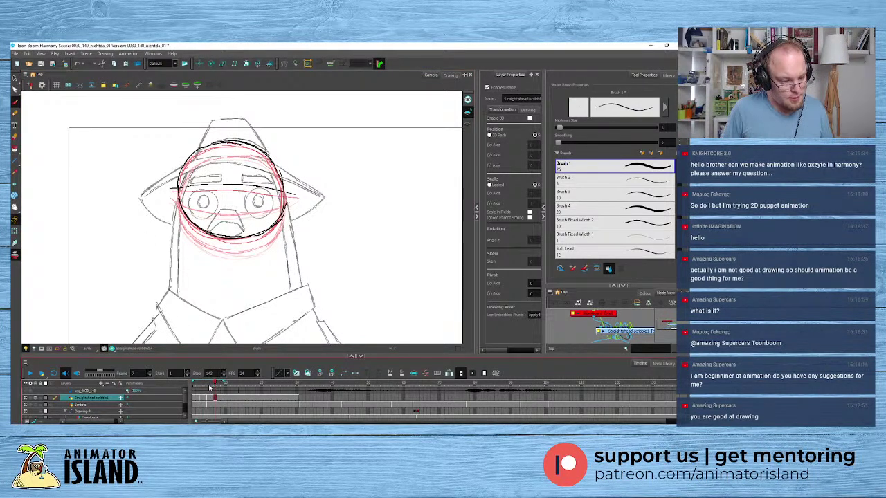
# - Hide the bird pose drawings and play back the head scribbles from frame 1
pyautogui.click(195, 387)
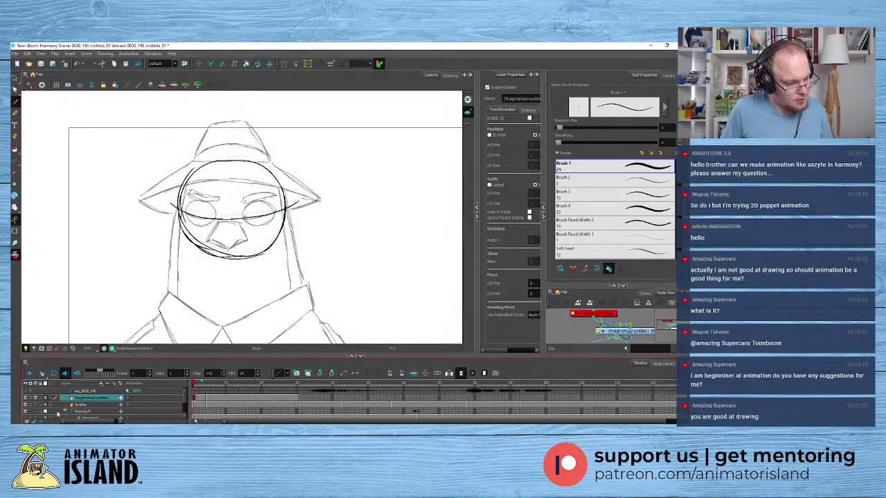
pyautogui.click(26, 410)
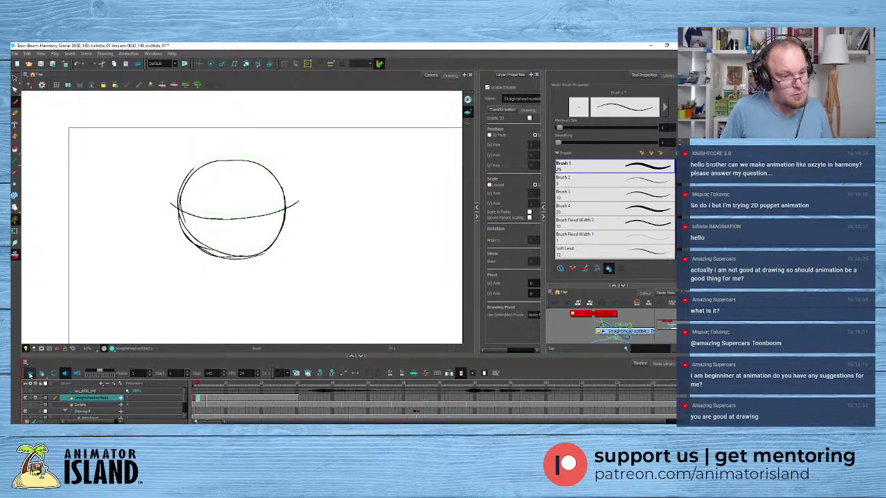
pyautogui.click(30, 373)
pyautogui.moveTo(209, 385); pyautogui.dragTo(147, 390)
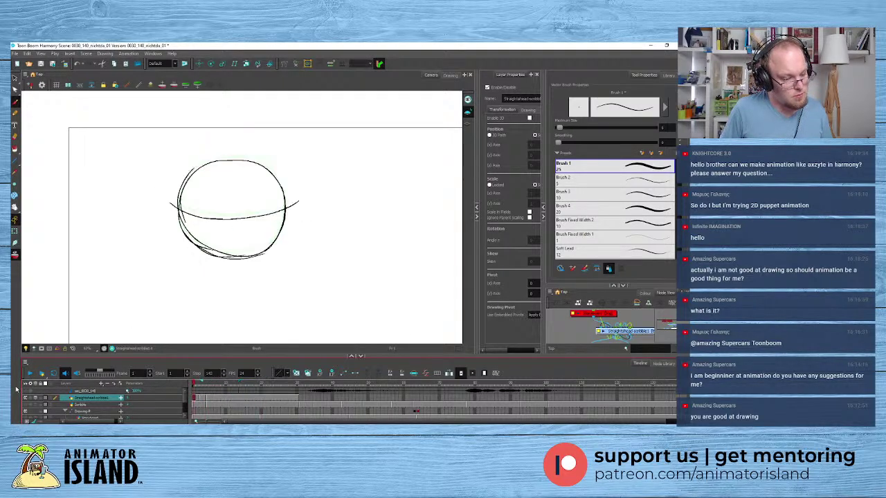
# - Play back the head scribbles without the bird poses and return to frame 9
pyautogui.click(29, 374)
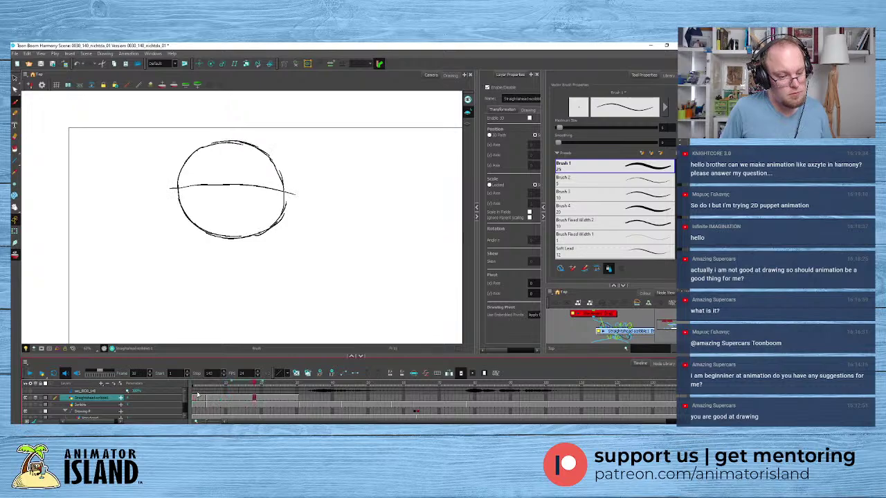
pyautogui.click(219, 399)
pyautogui.click(222, 399)
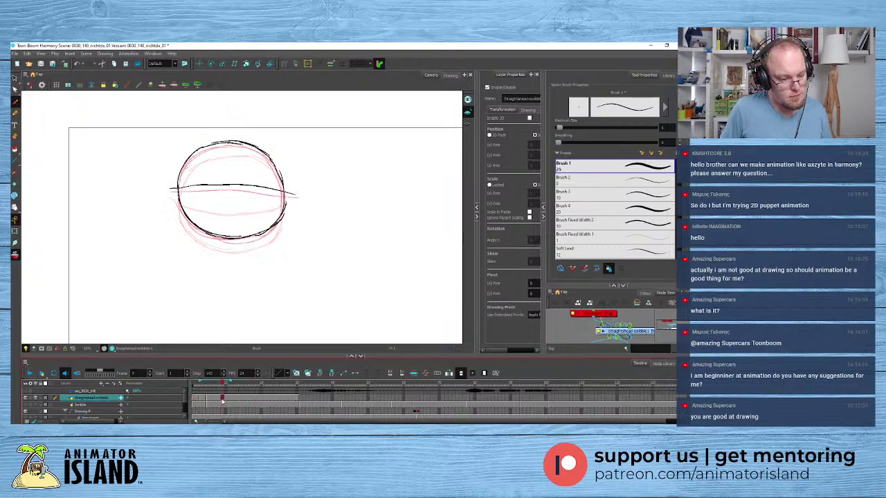
# - Show the bird pose drawings again, compare them with the head scribbles around frame 9, and save the scene
pyautogui.click(26, 394)
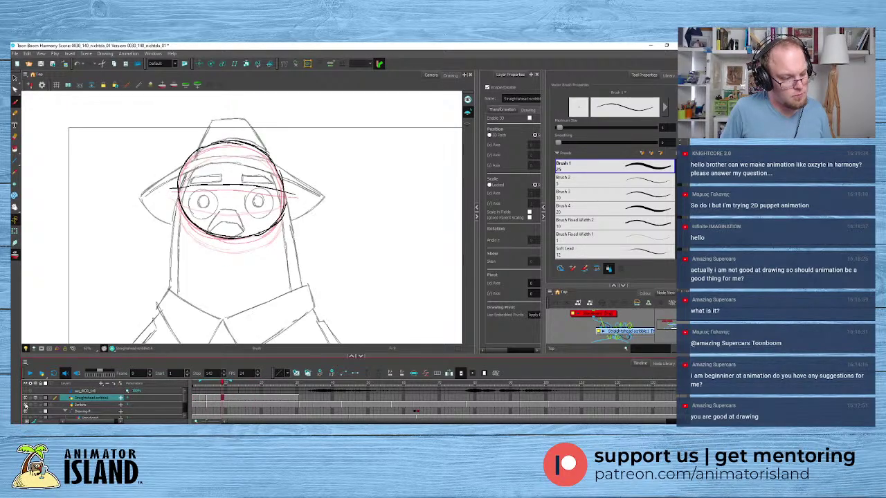
pyautogui.click(231, 399)
pyautogui.click(226, 399)
pyautogui.click(215, 398)
pyautogui.click(219, 398)
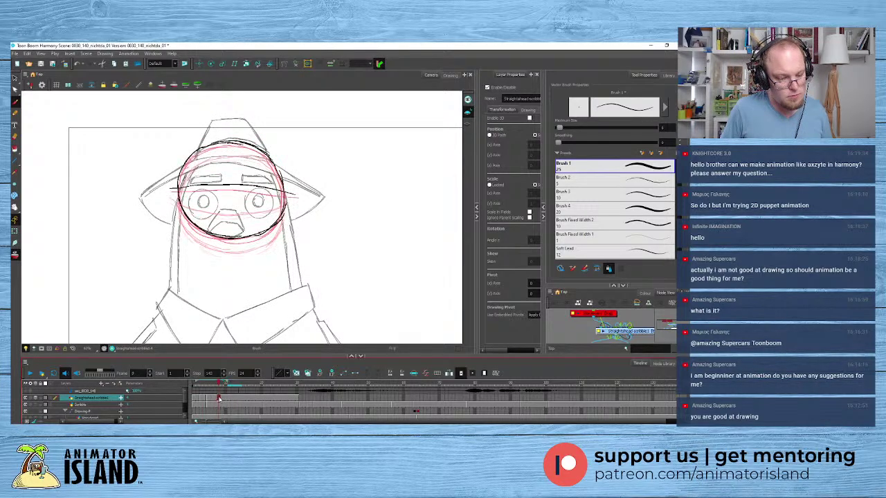
pyautogui.click(222, 398)
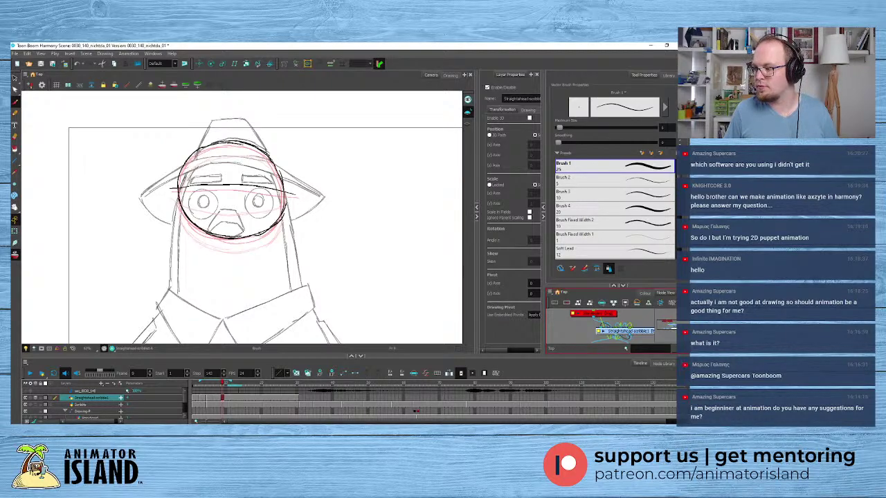
pyautogui.hotkey('ctrl', 's')
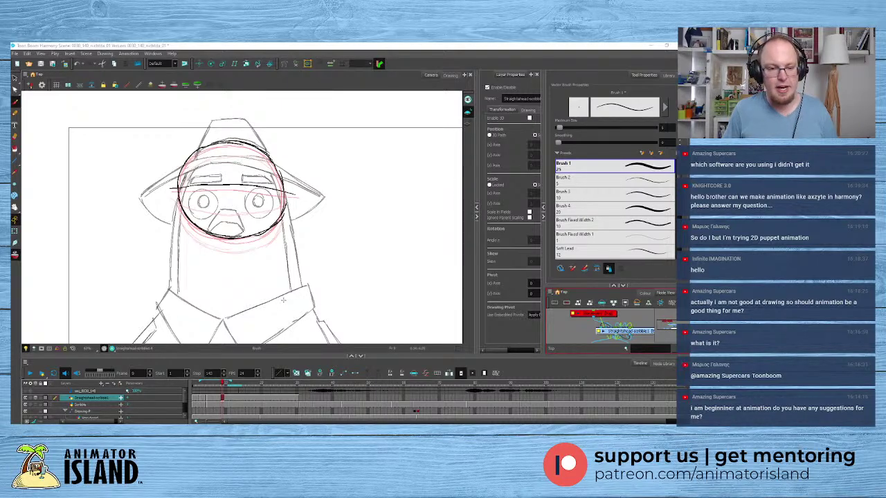
# - Create an empty drawing at frame 9 and brush the sides and bottom of a head circle slightly lower than the frame 7 circle
pyautogui.click(222, 399)
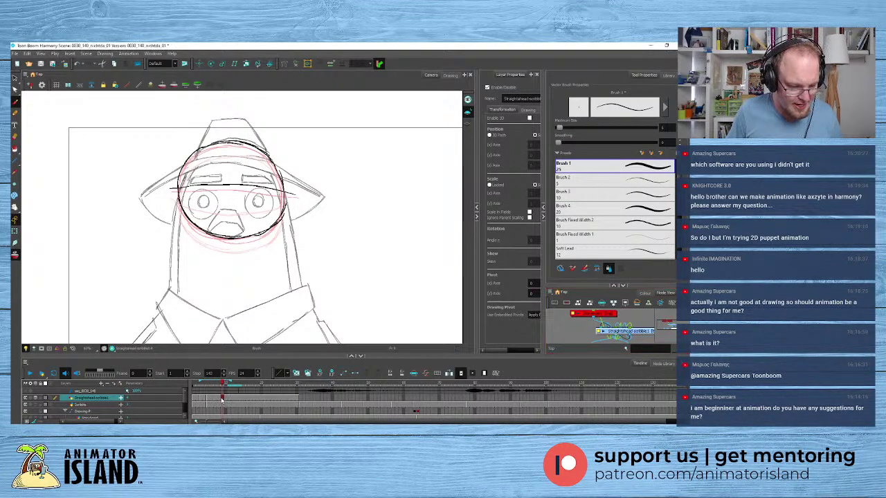
pyautogui.click(296, 374)
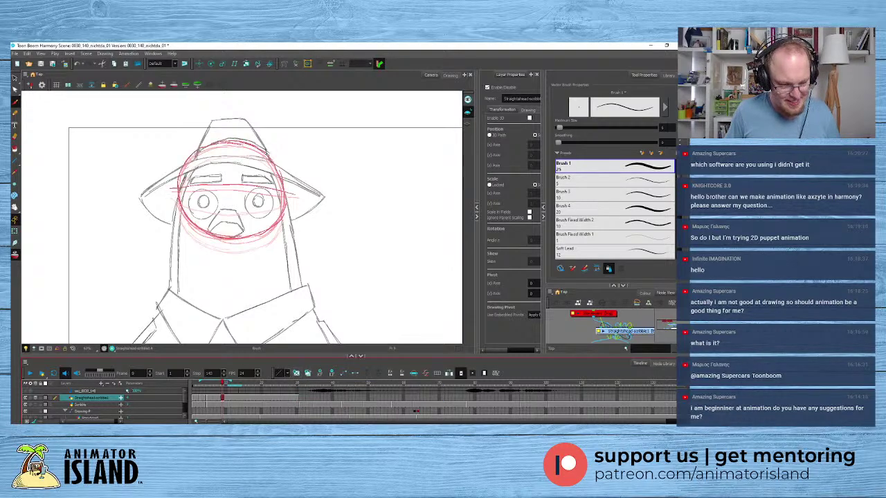
pyautogui.scroll(2, 205, 217)
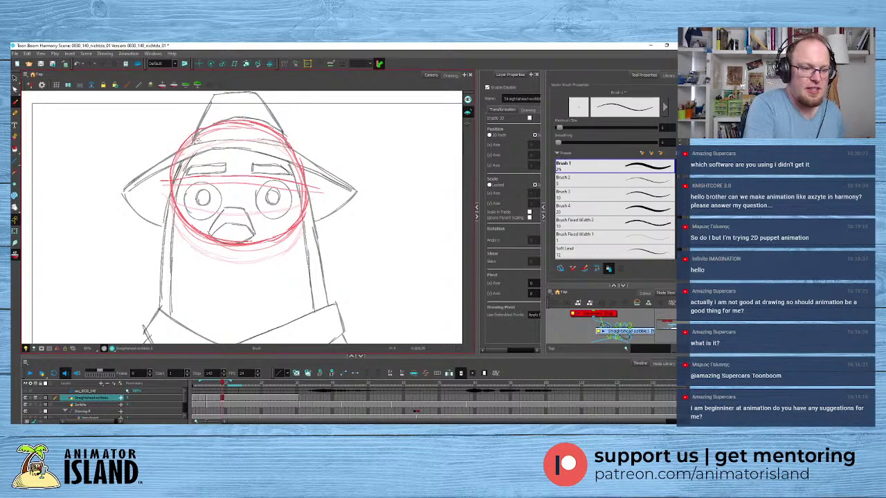
pyautogui.moveTo(201, 138)
pyautogui.mouseDown()
pyautogui.moveTo(187, 156)
pyautogui.moveTo(177, 219)
pyautogui.mouseUp()
pyautogui.hotkey('ctrl', 'z')
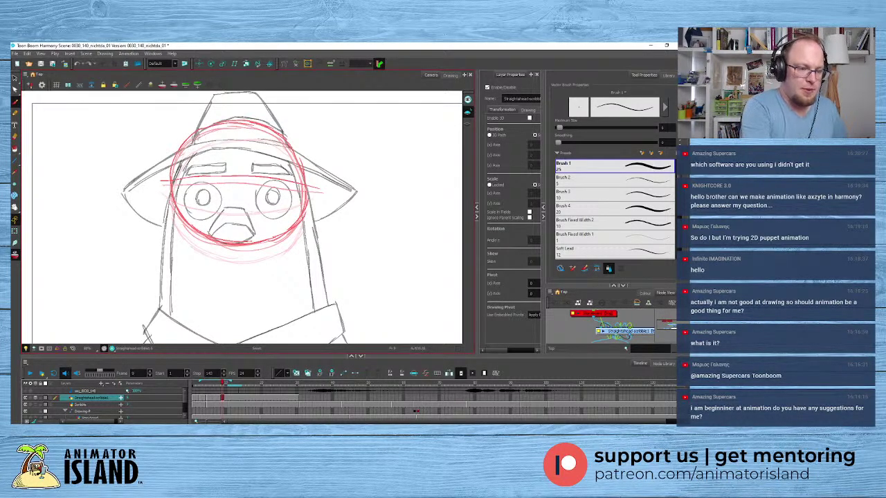
pyautogui.moveTo(199, 135); pyautogui.dragTo(172, 209)
pyautogui.hotkey('ctrl', 'z')
pyautogui.moveTo(194, 142); pyautogui.dragTo(173, 202)
pyautogui.moveTo(174, 169)
pyautogui.mouseDown()
pyautogui.moveTo(182, 225)
pyautogui.moveTo(199, 241)
pyautogui.mouseUp()
pyautogui.hotkey('ctrl', 'z')
pyautogui.hotkey('ctrl', 'z')
pyautogui.moveTo(199, 133); pyautogui.dragTo(170, 203)
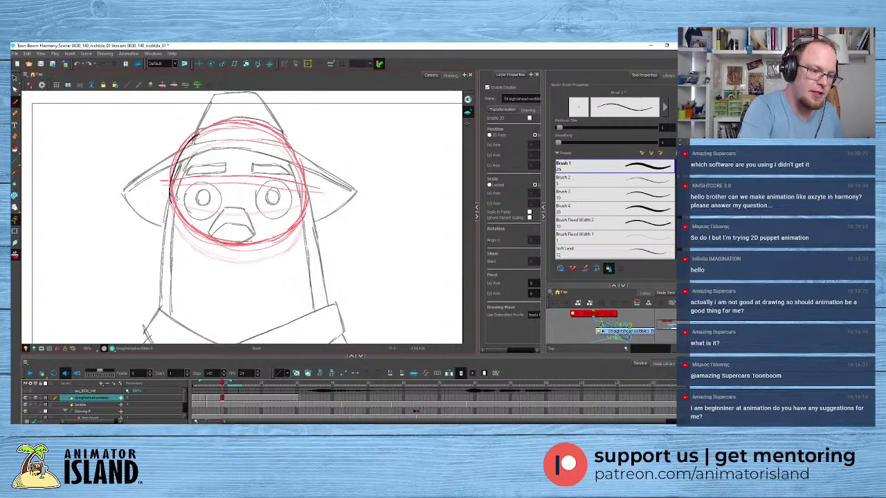
pyautogui.hotkey('ctrl', 'z')
pyautogui.moveTo(200, 134)
pyautogui.mouseDown()
pyautogui.moveTo(178, 176)
pyautogui.moveTo(177, 213)
pyautogui.mouseUp()
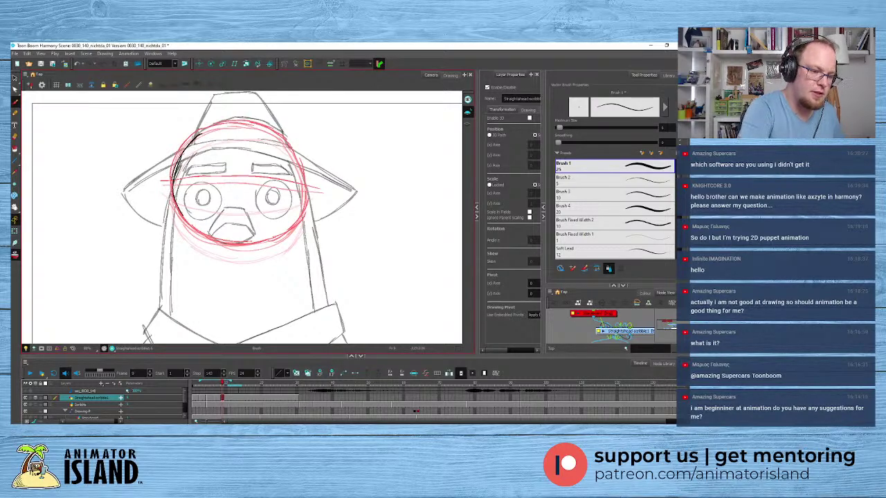
pyautogui.moveTo(173, 177)
pyautogui.mouseDown()
pyautogui.moveTo(208, 239)
pyautogui.moveTo(245, 247)
pyautogui.moveTo(305, 218)
pyautogui.mouseUp()
pyautogui.hotkey('ctrl', 'z')
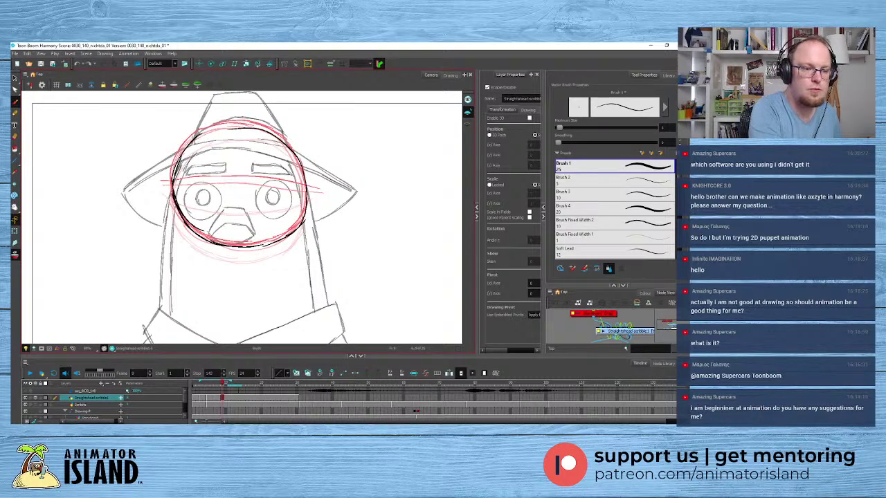
# - Close the upper arc of the frame 9 head circle with overlapping brush strokes
pyautogui.moveTo(198, 137); pyautogui.dragTo(247, 128)
pyautogui.hotkey('ctrl', 'z')
pyautogui.moveTo(195, 138); pyautogui.dragTo(254, 127)
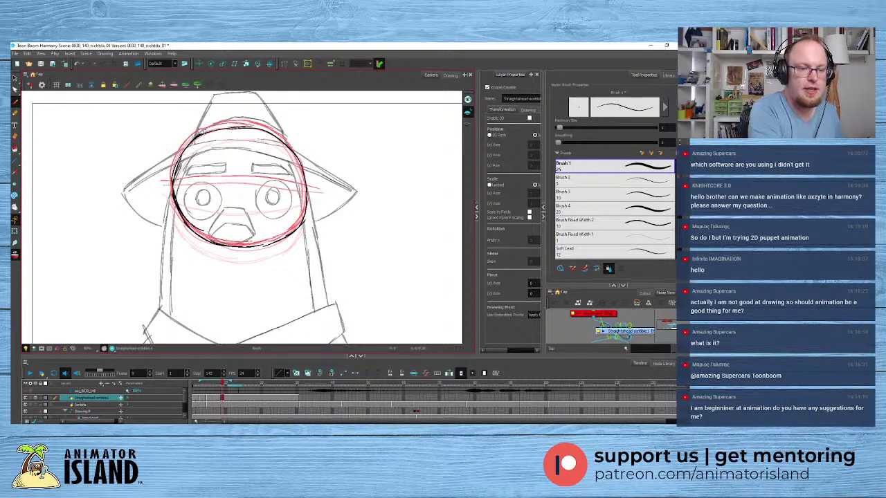
pyautogui.moveTo(202, 132)
pyautogui.mouseDown()
pyautogui.moveTo(258, 127)
pyautogui.moveTo(287, 145)
pyautogui.mouseUp()
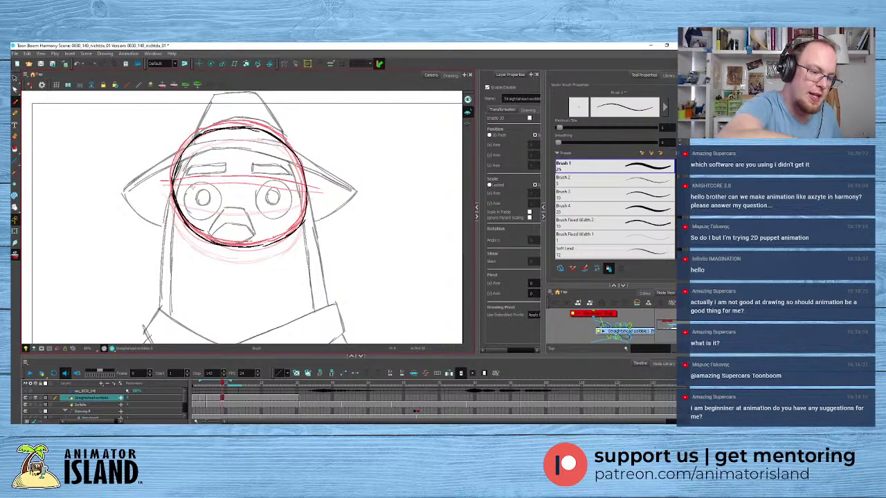
# - Draw an eye line across the frame 9 head circle, slightly below the previous line and sloping down to the right
pyautogui.moveTo(170, 187); pyautogui.dragTo(301, 182)
pyautogui.hotkey('ctrl', 'z')
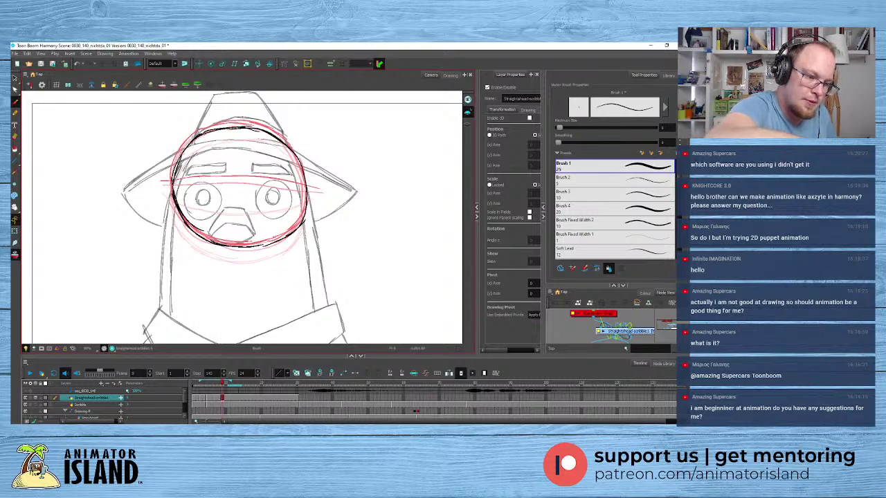
pyautogui.moveTo(164, 185); pyautogui.dragTo(319, 192)
pyautogui.hotkey('ctrl', 'z')
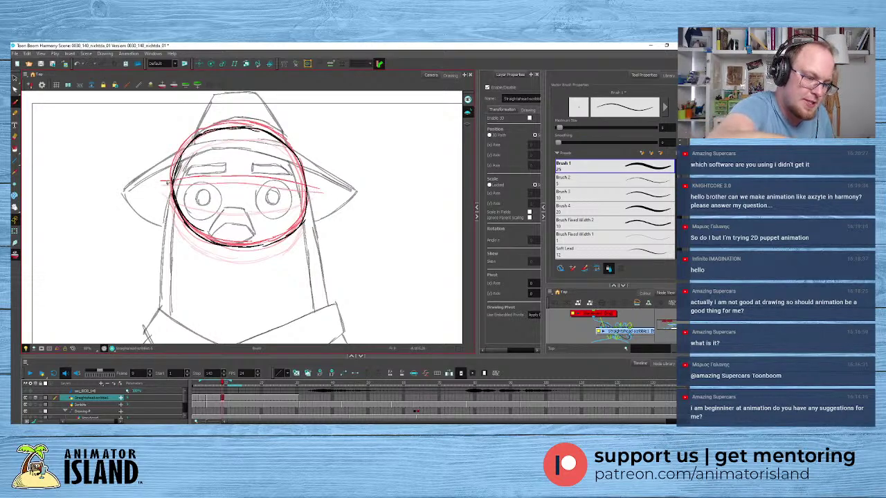
pyautogui.moveTo(173, 186)
pyautogui.mouseDown()
pyautogui.moveTo(315, 196)
pyautogui.moveTo(200, 185)
pyautogui.moveTo(314, 194)
pyautogui.mouseUp()
pyautogui.hotkey('ctrl', 'z')
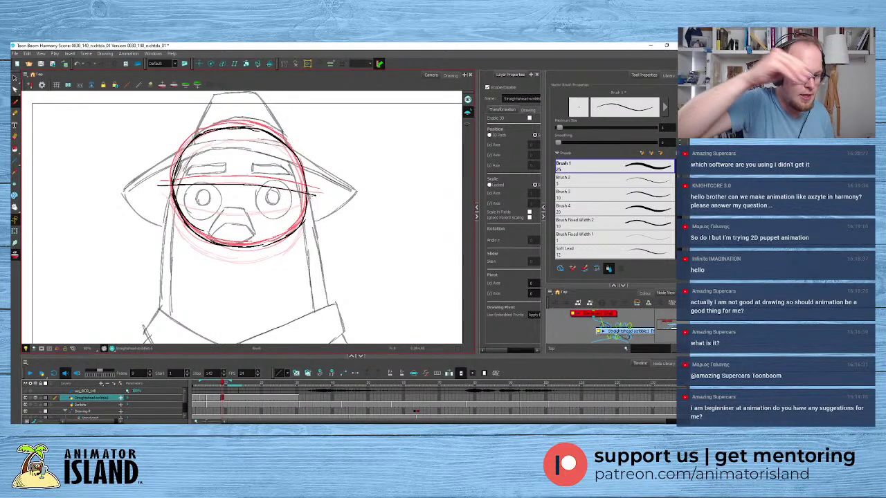
# - Create an empty drawing at frame 11 and brush a lower, slightly squashed head circle around the bird's face
pyautogui.click(231, 401)
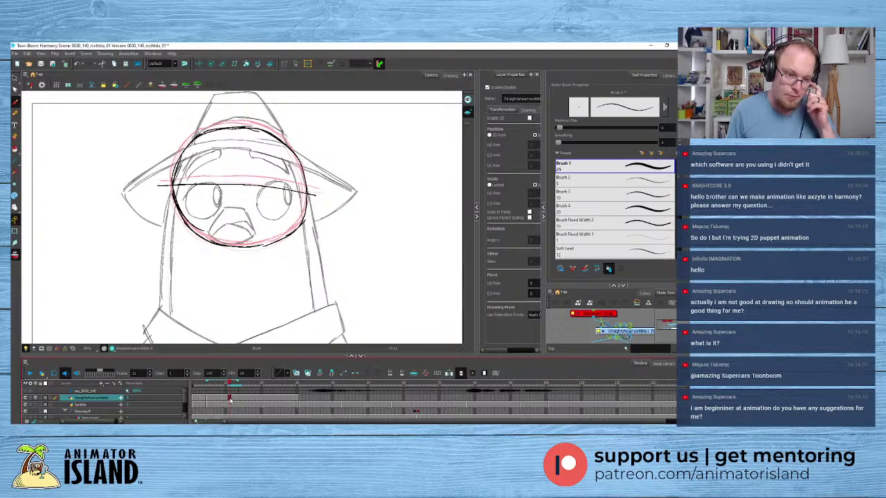
pyautogui.click(296, 375)
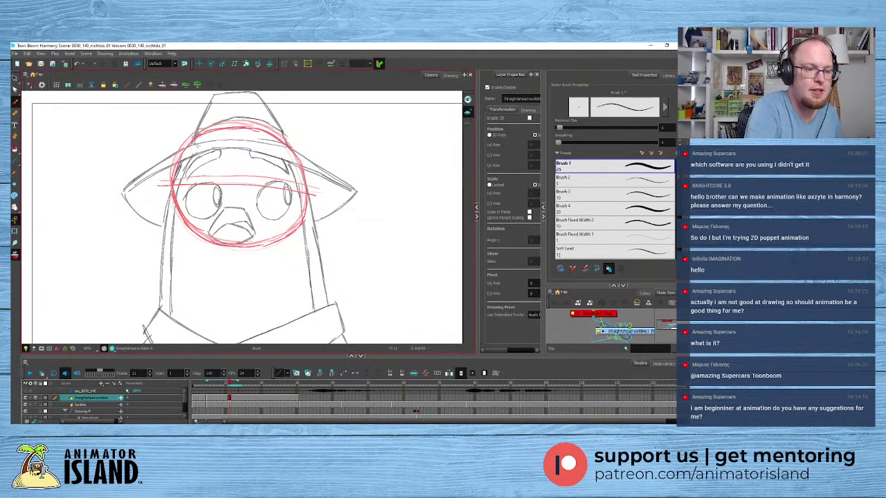
pyautogui.moveTo(203, 138)
pyautogui.mouseDown()
pyautogui.moveTo(175, 177)
pyautogui.moveTo(170, 213)
pyautogui.moveTo(180, 235)
pyautogui.mouseUp()
pyautogui.hotkey('ctrl', 'z')
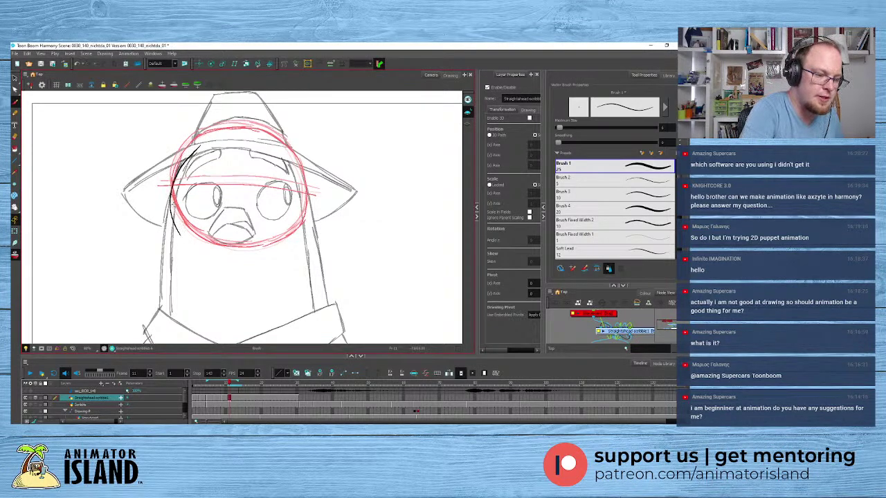
pyautogui.moveTo(173, 199); pyautogui.dragTo(210, 264)
pyautogui.hotkey('ctrl', 'z')
pyautogui.moveTo(170, 190); pyautogui.dragTo(207, 255)
pyautogui.moveTo(176, 226)
pyautogui.mouseDown()
pyautogui.moveTo(250, 261)
pyautogui.moveTo(300, 239)
pyautogui.moveTo(296, 168)
pyautogui.mouseUp()
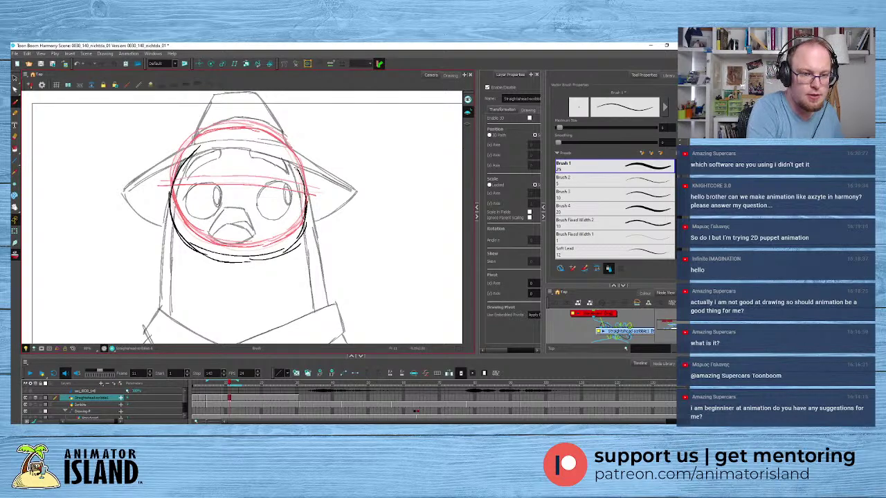
pyautogui.moveTo(182, 169)
pyautogui.mouseDown()
pyautogui.moveTo(232, 144)
pyautogui.moveTo(302, 166)
pyautogui.mouseUp()
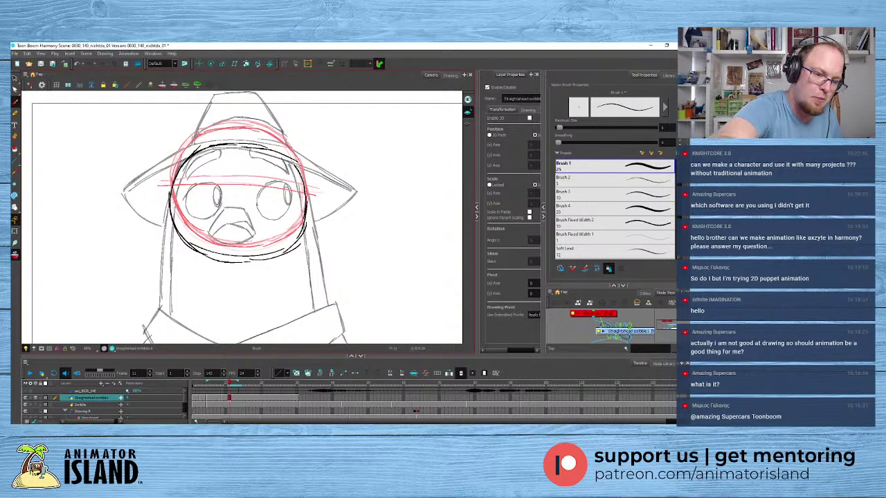
pyautogui.moveTo(256, 146); pyautogui.dragTo(299, 167)
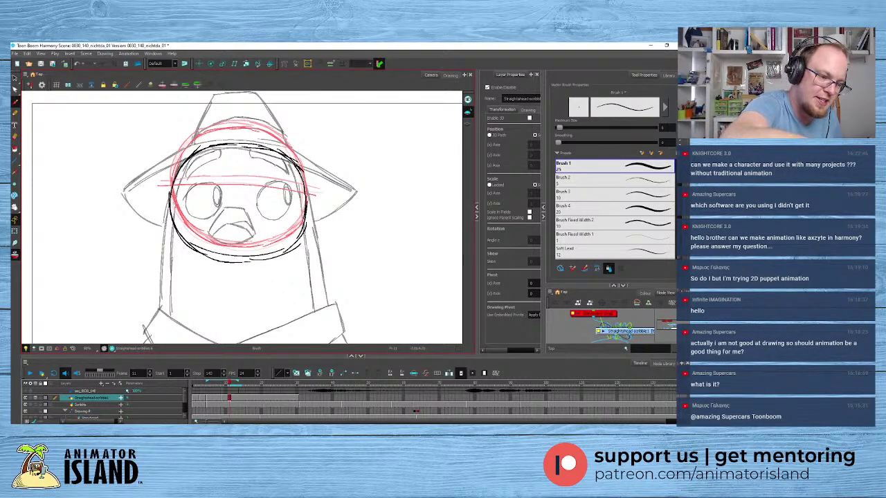
# - Draw a nearly straight eye line across the squashed frame 11 head circle, below the frame 9 line
pyautogui.moveTo(170, 204); pyautogui.dragTo(324, 200)
pyautogui.hotkey('ctrl', 'z')
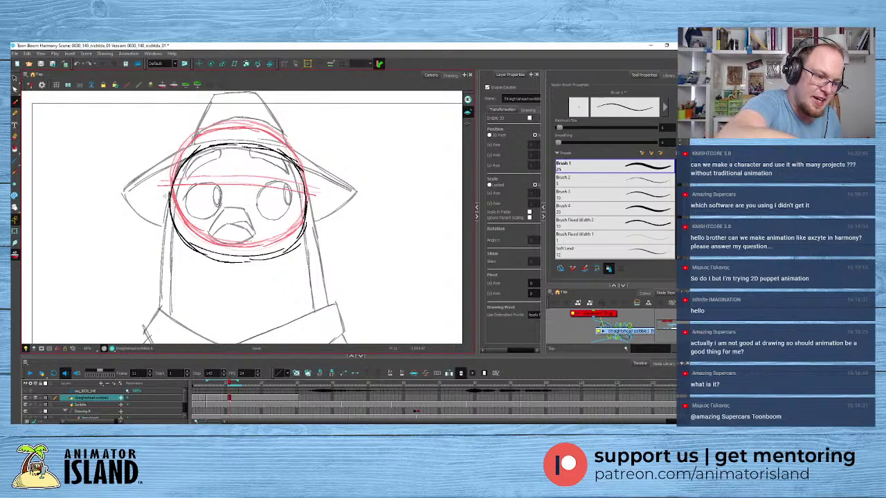
pyautogui.moveTo(168, 197); pyautogui.dragTo(323, 204)
pyautogui.hotkey('ctrl', 'z')
pyautogui.moveTo(162, 197); pyautogui.dragTo(326, 200)
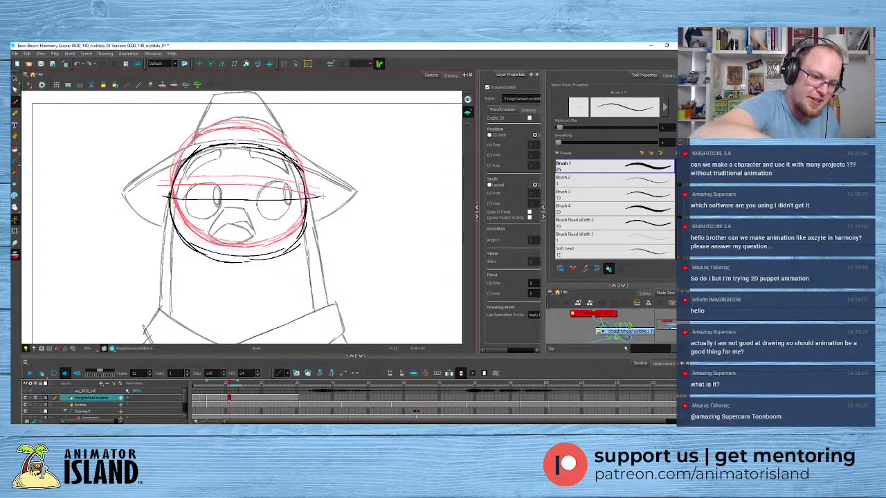
pyautogui.hotkey('ctrl', 'z')
pyautogui.moveTo(163, 194); pyautogui.dragTo(321, 196)
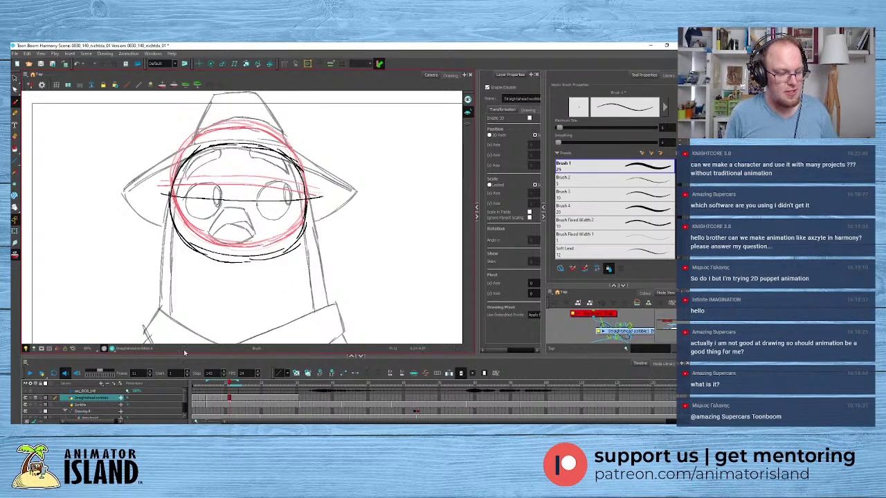
# - Shift the squashed head drawing later and brush the lower arc of an in-between head circle in a new drawing at frame 11
pyautogui.moveTo(229, 400); pyautogui.dragTo(233, 400)
pyautogui.click(298, 374)
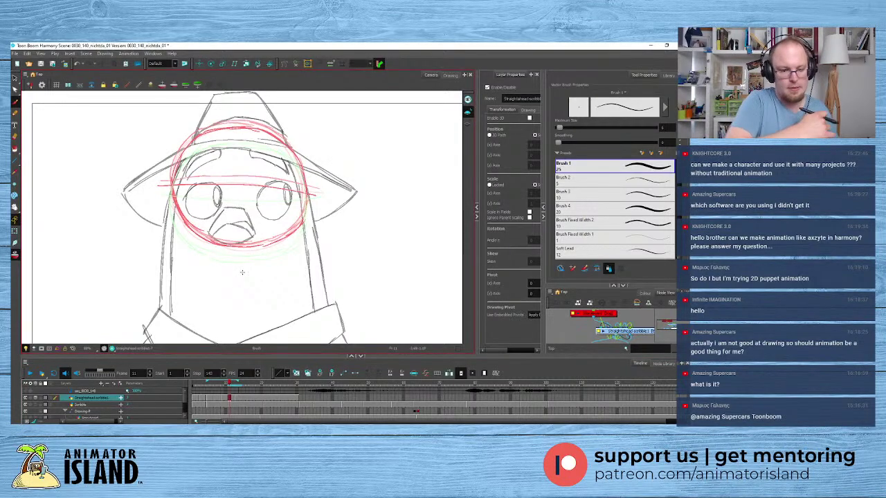
pyautogui.moveTo(169, 204)
pyautogui.mouseDown()
pyautogui.moveTo(181, 230)
pyautogui.moveTo(208, 251)
pyautogui.moveTo(279, 252)
pyautogui.moveTo(308, 225)
pyautogui.mouseUp()
pyautogui.hotkey('ctrl', 'z')
pyautogui.hotkey('ctrl', 'z')
pyautogui.hotkey('ctrl', 'z')
pyautogui.hotkey('ctrl', 'z')
pyautogui.moveTo(271, 249)
pyautogui.mouseDown()
pyautogui.moveTo(300, 226)
pyautogui.moveTo(308, 207)
pyautogui.moveTo(301, 177)
pyautogui.mouseUp()
pyautogui.hotkey('ctrl', 'z')
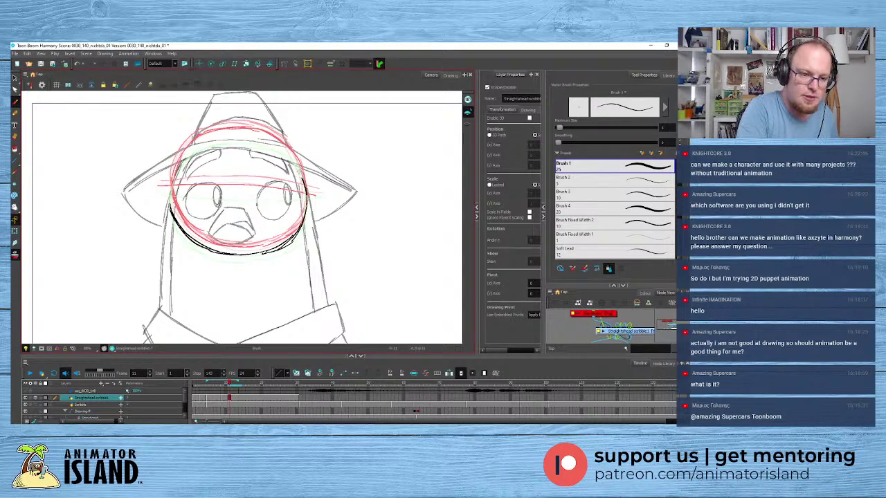
# - Complete the left side and upper arc of the in-between head circle at frame 11
pyautogui.moveTo(178, 224)
pyautogui.mouseDown()
pyautogui.moveTo(173, 170)
pyautogui.moveTo(192, 153)
pyautogui.mouseUp()
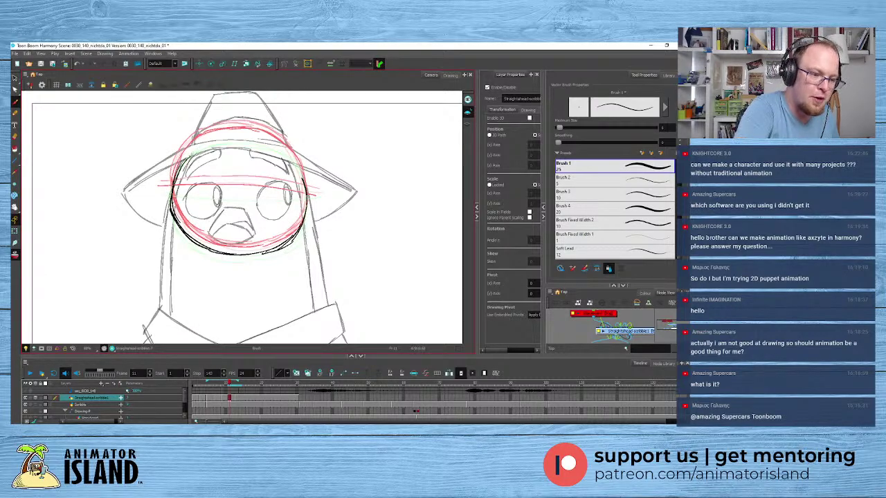
pyautogui.moveTo(170, 187); pyautogui.dragTo(207, 146)
pyautogui.hotkey('ctrl', 'z')
pyautogui.moveTo(179, 172); pyautogui.dragTo(208, 144)
pyautogui.moveTo(192, 153)
pyautogui.mouseDown()
pyautogui.moveTo(248, 138)
pyautogui.moveTo(287, 150)
pyautogui.moveTo(298, 169)
pyautogui.mouseUp()
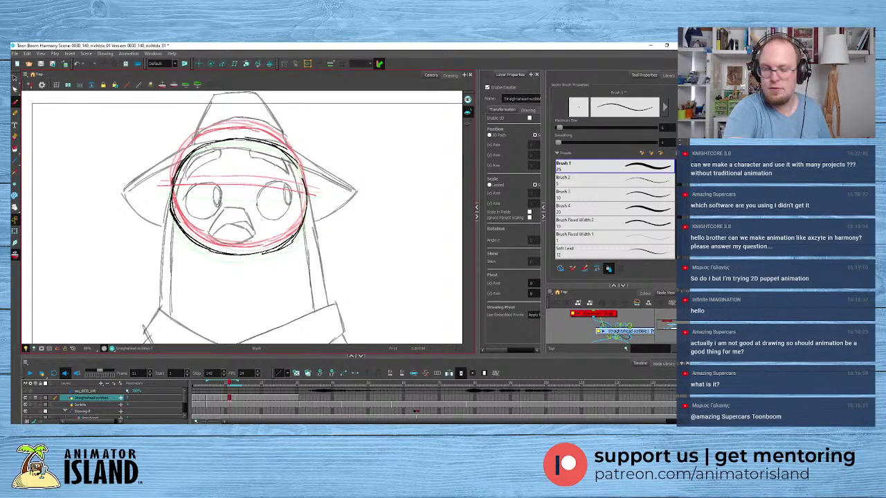
pyautogui.moveTo(289, 157); pyautogui.dragTo(307, 188)
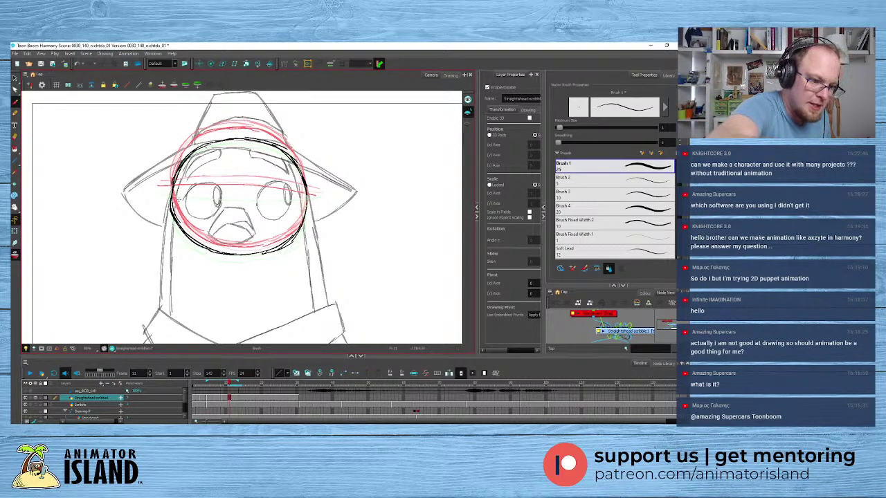
# - Draw an eye line across the in-between head circle at frame 11 and hide the bird pose drawings
pyautogui.moveTo(173, 192); pyautogui.dragTo(265, 192)
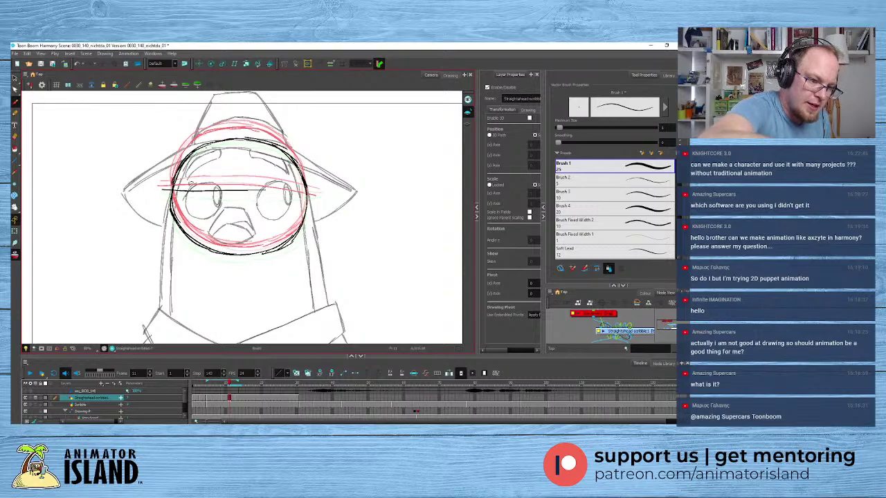
pyautogui.hotkey('ctrl', 'z')
pyautogui.moveTo(162, 191); pyautogui.dragTo(316, 195)
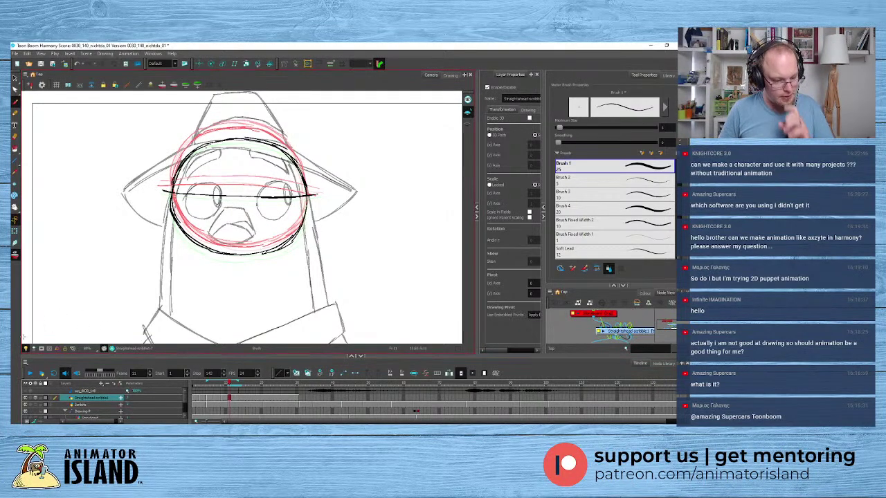
pyautogui.click(26, 408)
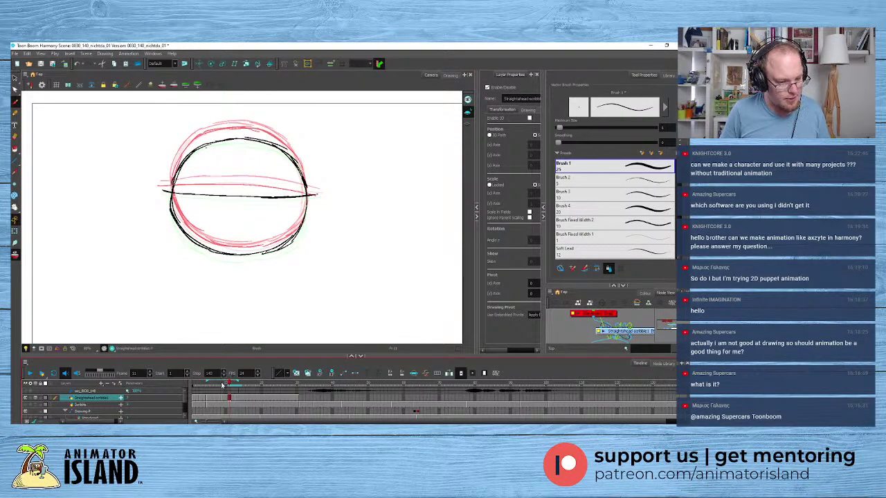
# - Play the head construction scribbles from frame 1 several times to check their motion
pyautogui.moveTo(223, 385); pyautogui.dragTo(175, 391)
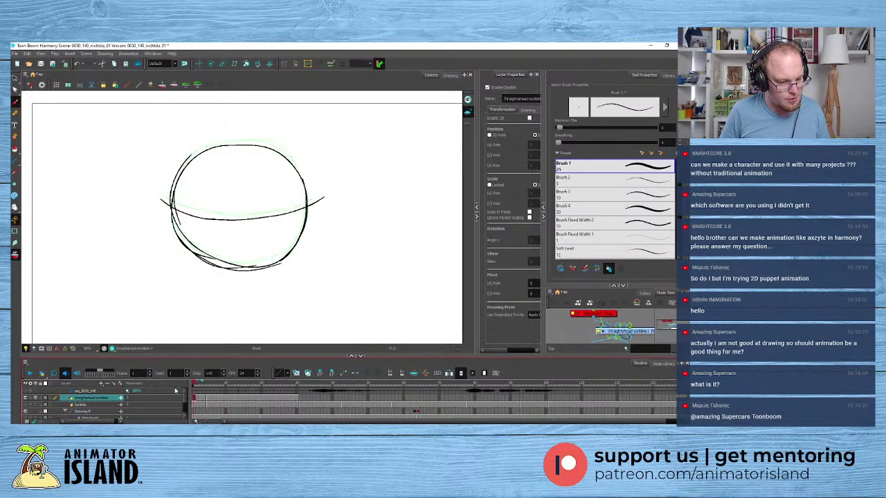
pyautogui.click(30, 374)
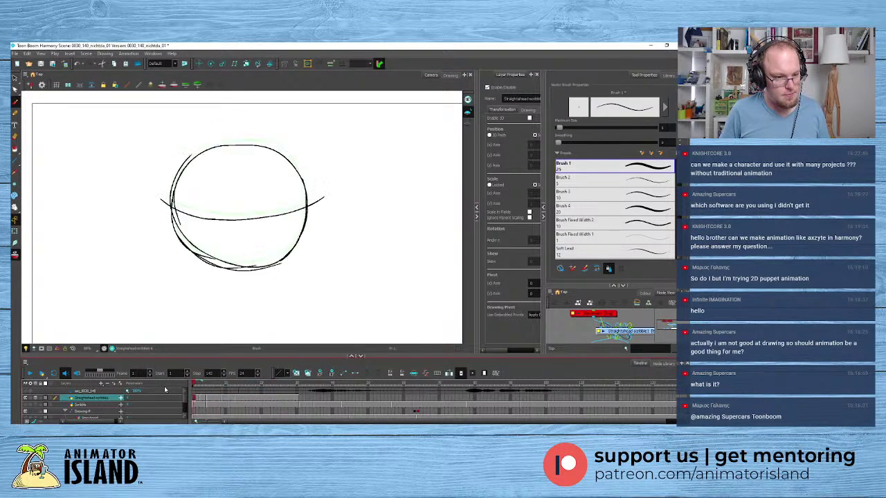
pyautogui.click(29, 373)
pyautogui.moveTo(208, 385); pyautogui.dragTo(194, 385)
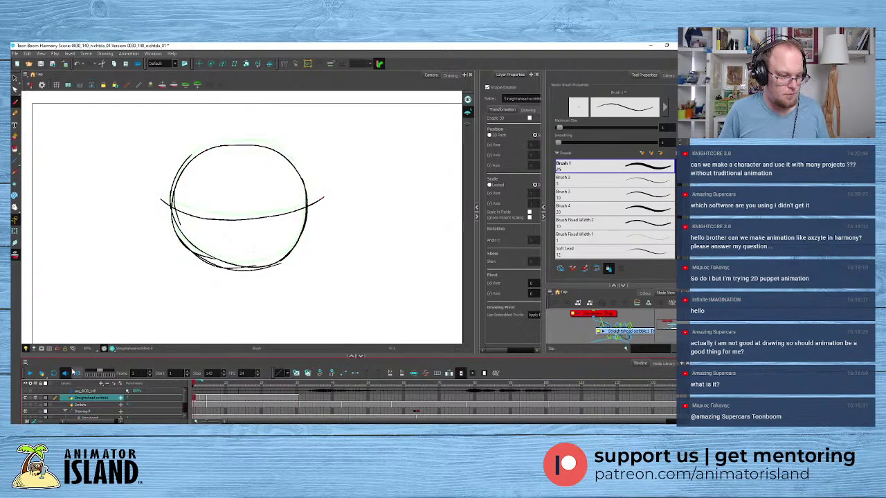
pyautogui.click(30, 374)
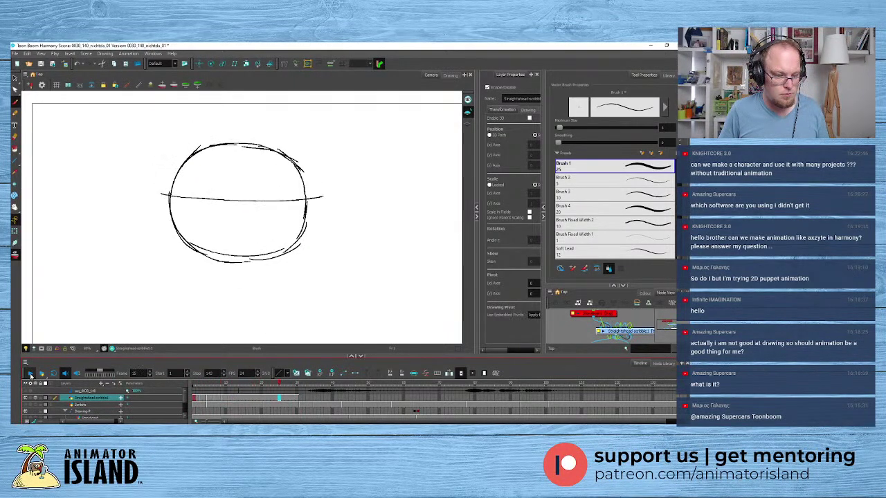
pyautogui.click(29, 374)
# - Extend the exposure of the last head scribble drawing on the straight-ahead layer to frame 100
pyautogui.moveTo(210, 387)
pyautogui.mouseDown()
pyautogui.moveTo(166, 389)
pyautogui.moveTo(269, 396)
pyautogui.mouseUp()
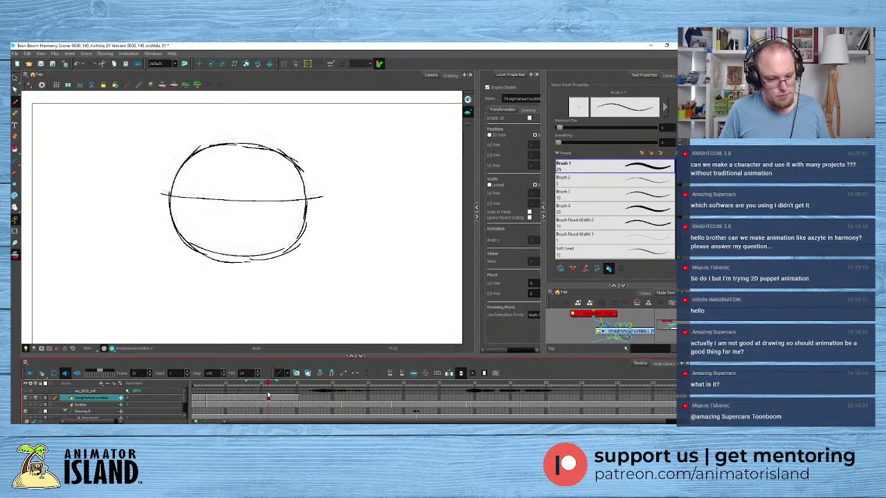
pyautogui.click(299, 400)
pyautogui.click(470, 399)
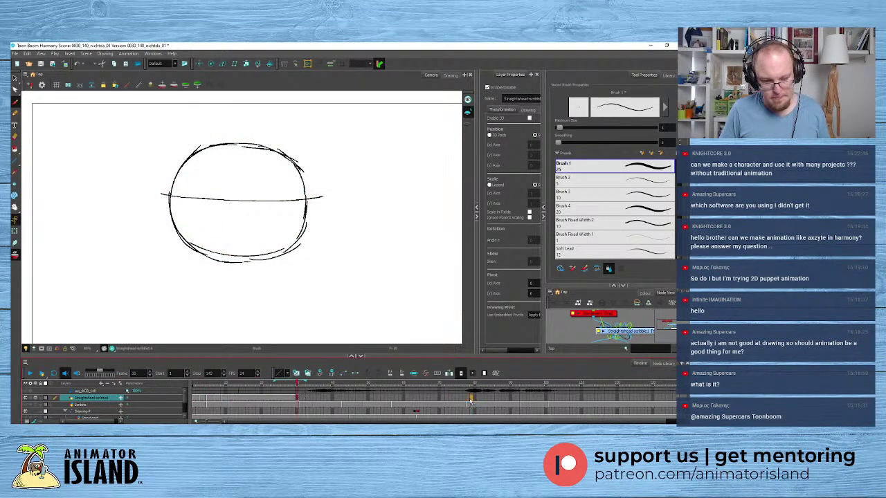
pyautogui.click(547, 398)
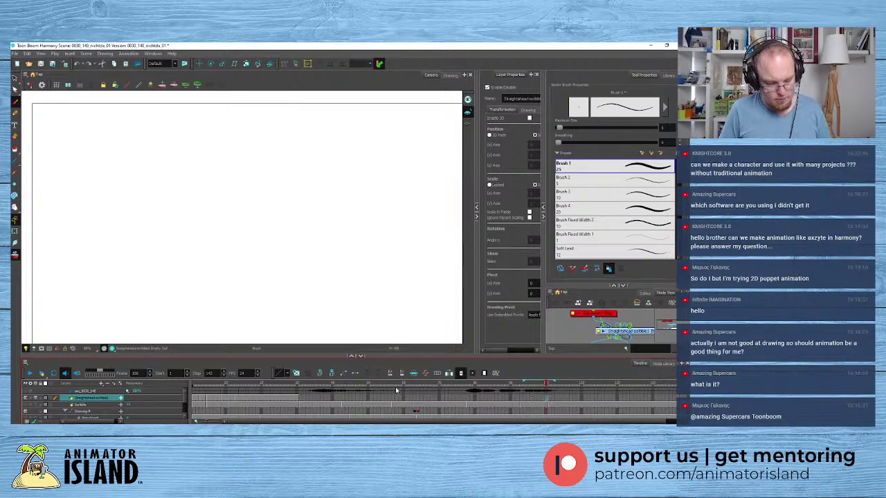
pyautogui.press('F5')
# - Play back the head scribbles from the first frame with the last drawing held longer, and return to frame 1
pyautogui.click(194, 398)
pyautogui.click(30, 374)
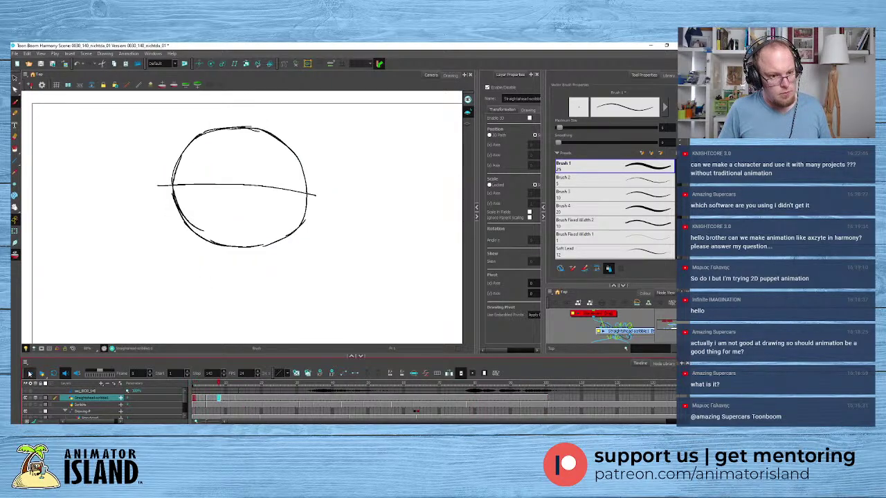
pyautogui.click(30, 374)
pyautogui.moveTo(216, 386); pyautogui.dragTo(155, 388)
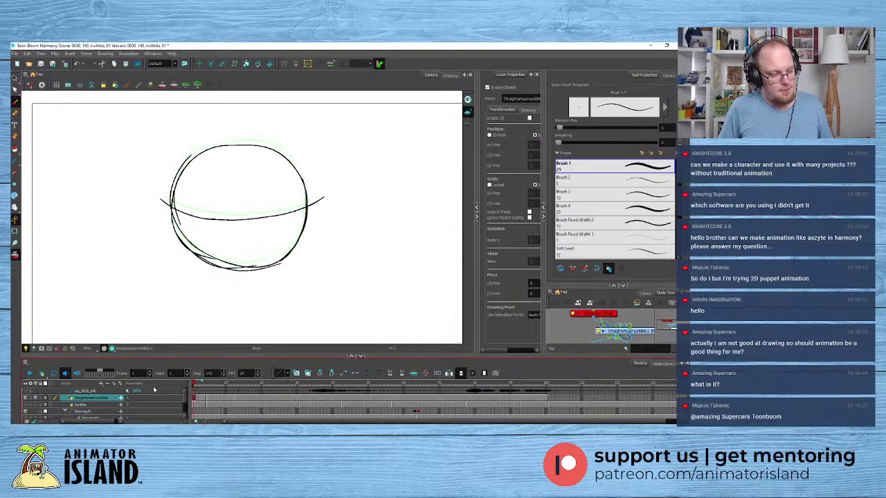
# - Show the bird pose drawings of the Scribble layer together with the head scribbles and play them back
pyautogui.click(26, 398)
pyautogui.click(26, 399)
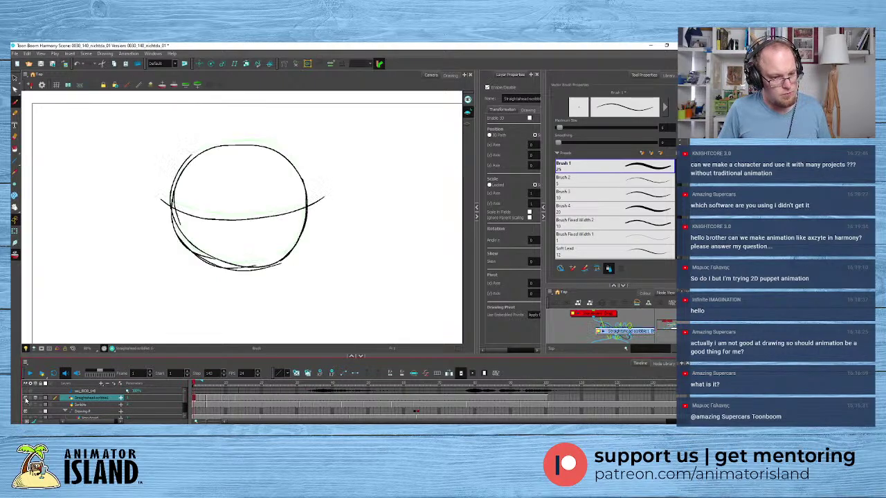
pyautogui.click(27, 405)
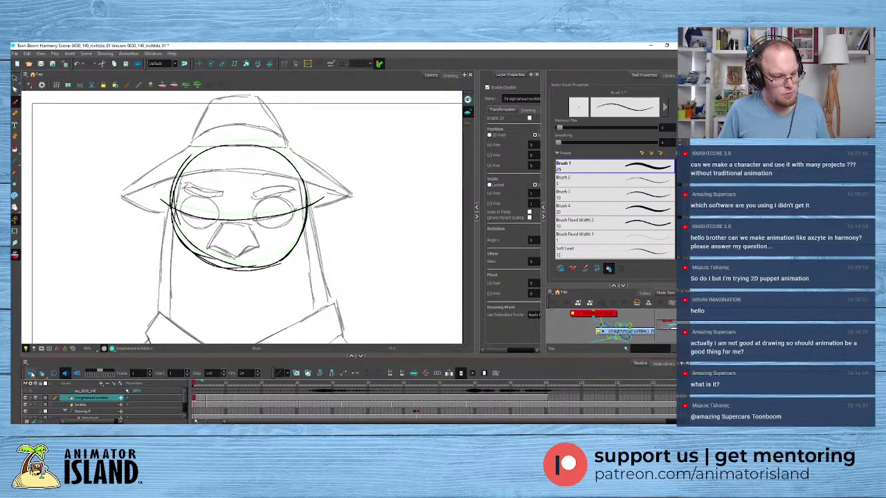
pyautogui.click(30, 373)
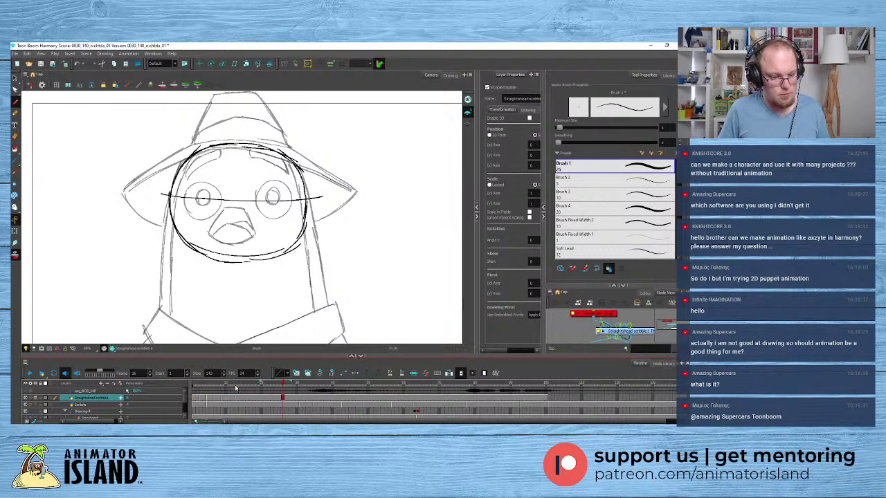
# - Compare the Scribble layer's poses with the head scribbles between frames 11 and 21, and replay the animation from the start
pyautogui.click(231, 407)
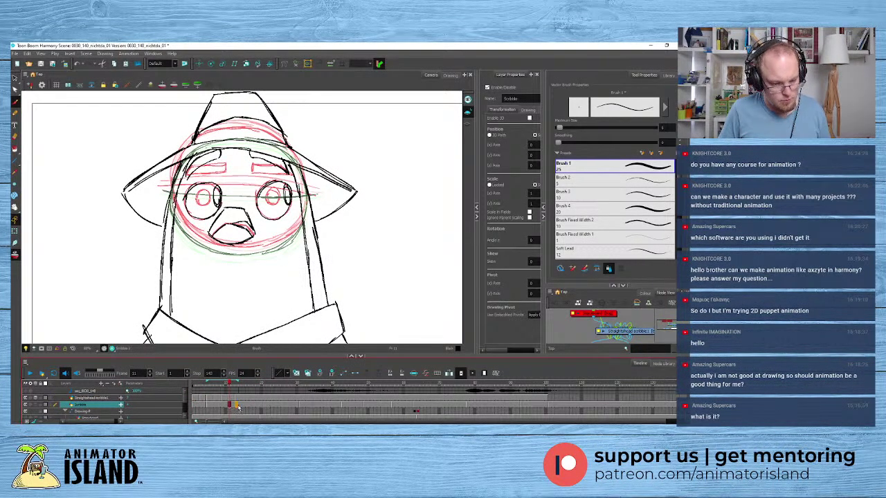
pyautogui.click(243, 407)
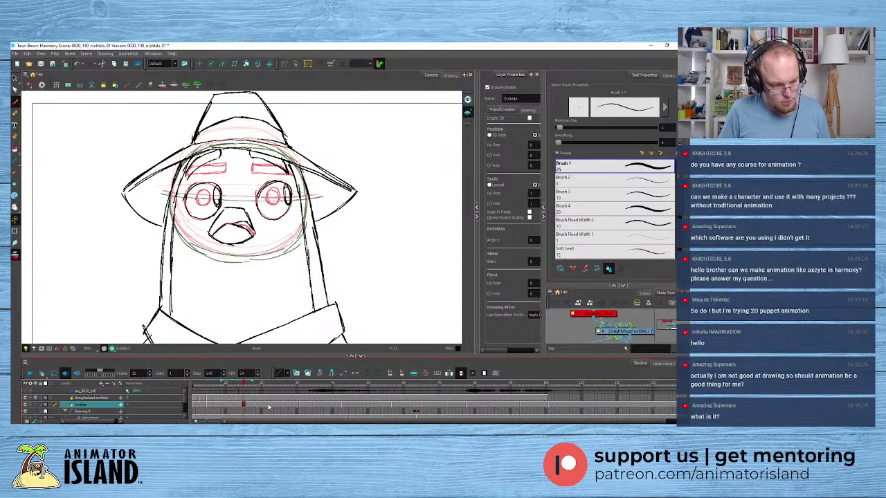
pyautogui.click(266, 406)
pyautogui.click(272, 407)
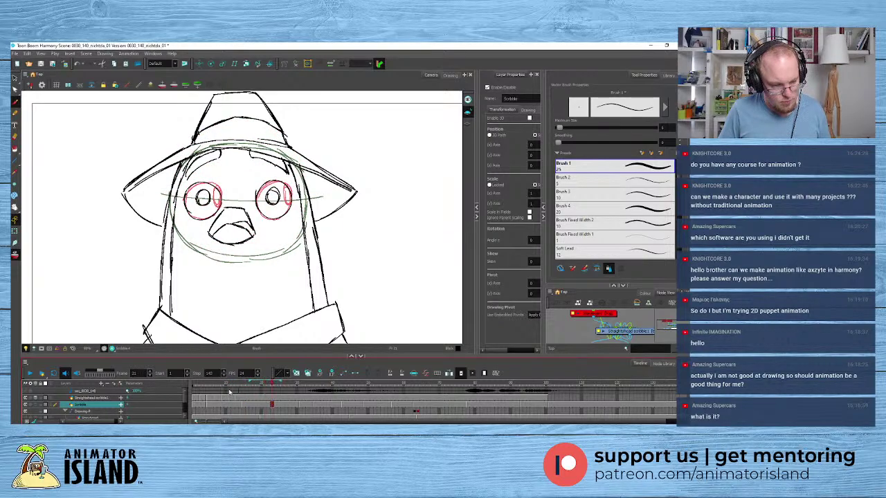
pyautogui.click(31, 374)
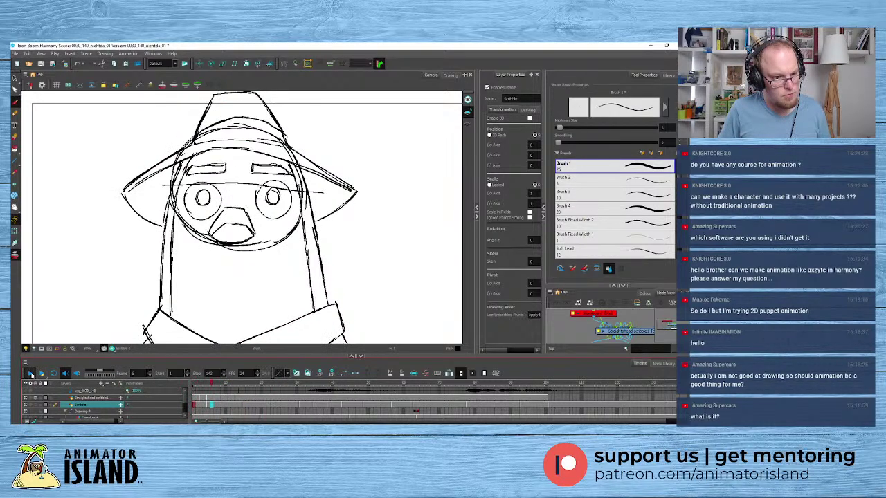
pyautogui.click(30, 374)
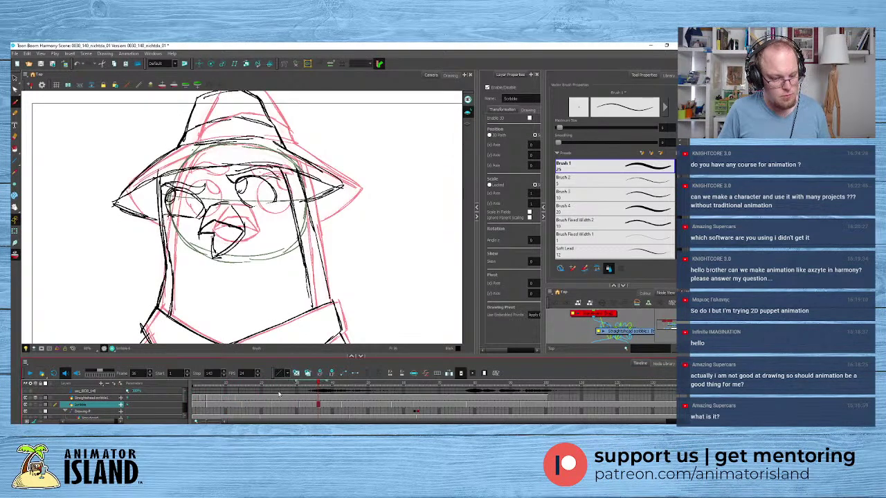
pyautogui.moveTo(279, 386); pyautogui.dragTo(195, 386)
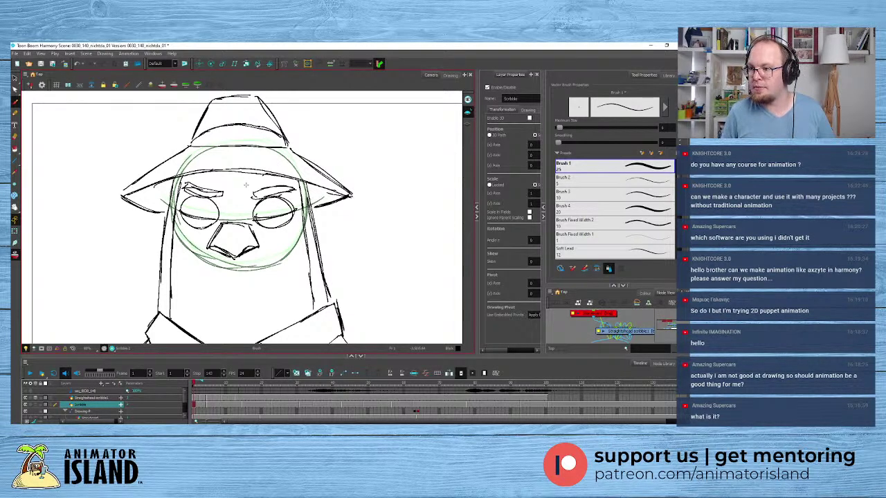
# - Save the scene under the new name 0030_140_nichtda_02 in the shot's folder
pyautogui.click(14, 53)
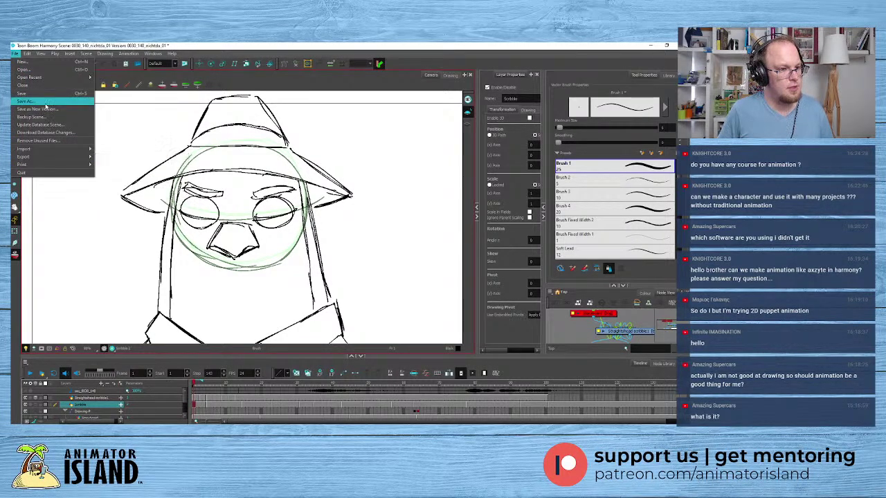
pyautogui.click(24, 102)
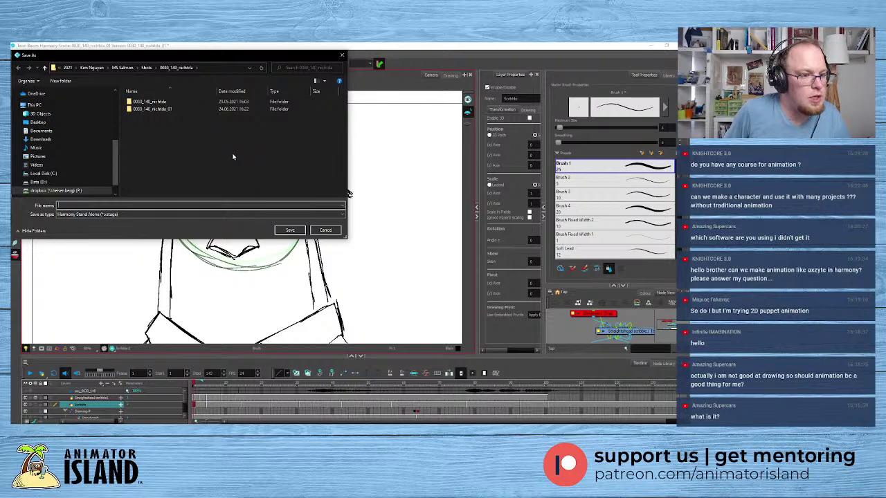
pyautogui.click(178, 111)
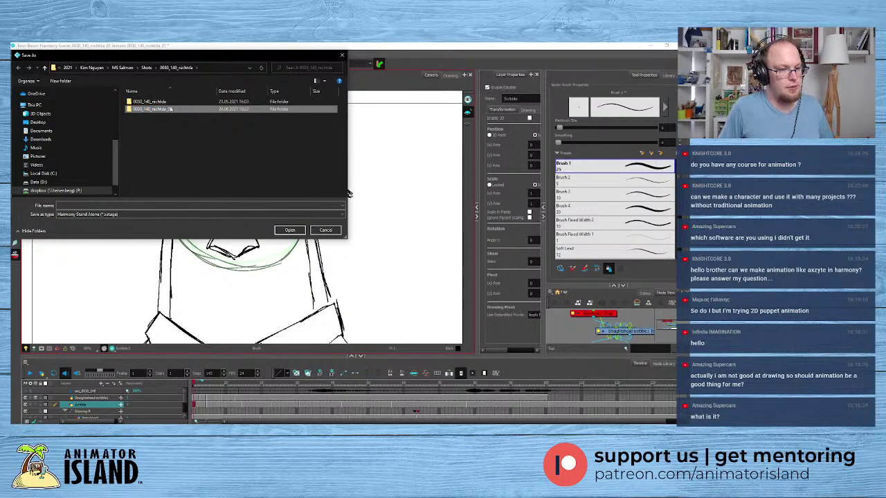
pyautogui.click(170, 111)
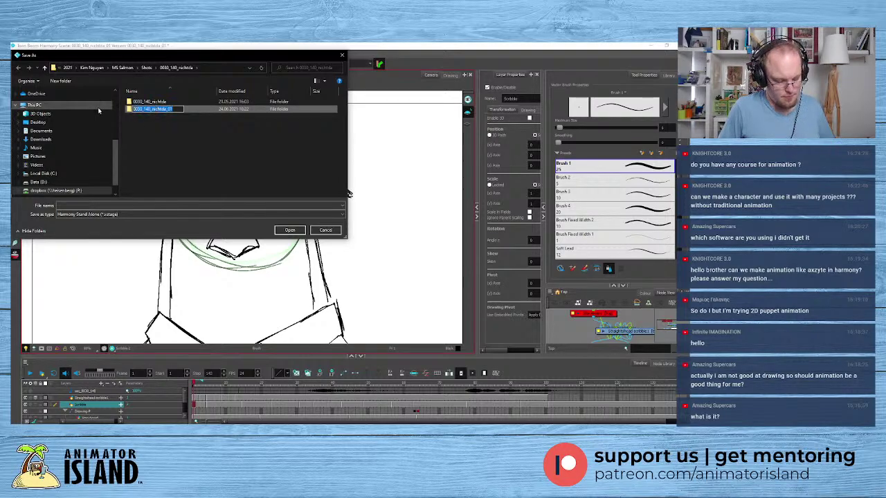
pyautogui.hotkey('ctrl', 'c')
pyautogui.click(136, 205)
pyautogui.hotkey('ctrl', 'v')
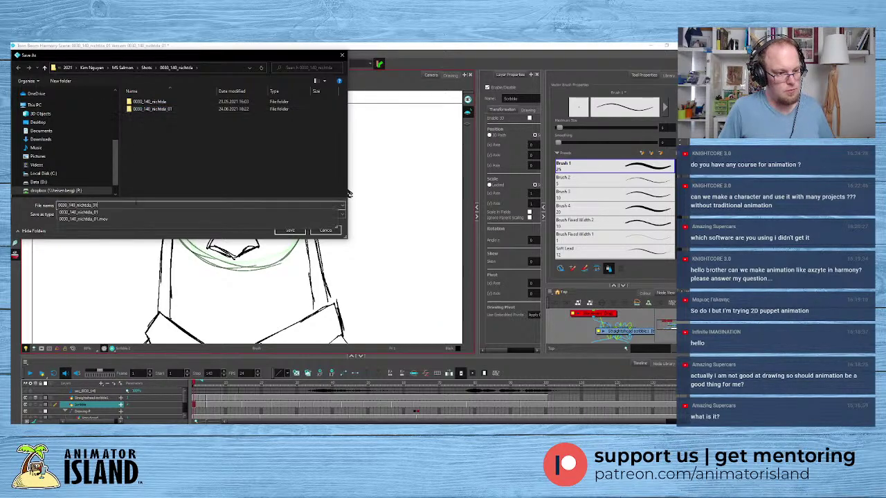
pyautogui.press('BackSpace')
pyautogui.write('2')
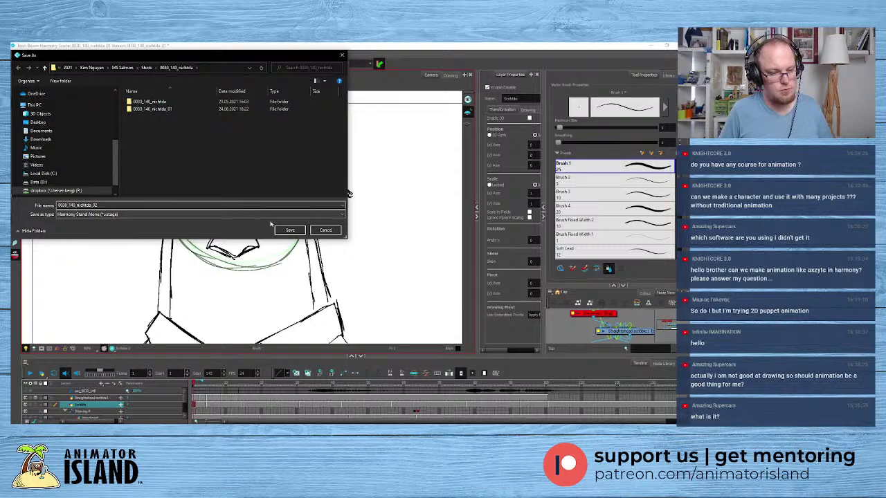
pyautogui.click(289, 230)
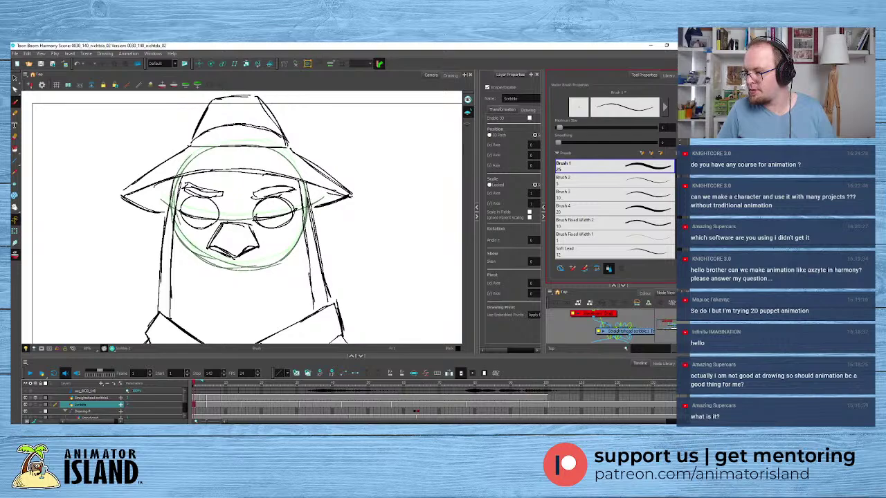
# - Switch to a new Chrome window and look up skillshare.com in the address field
pyautogui.hotkey('alt', 'Tab')
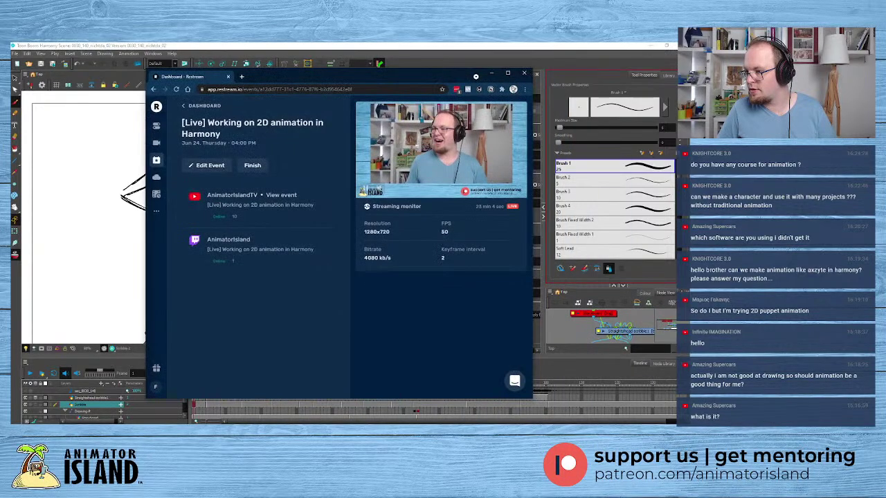
pyautogui.hotkey('alt', 'Tab')
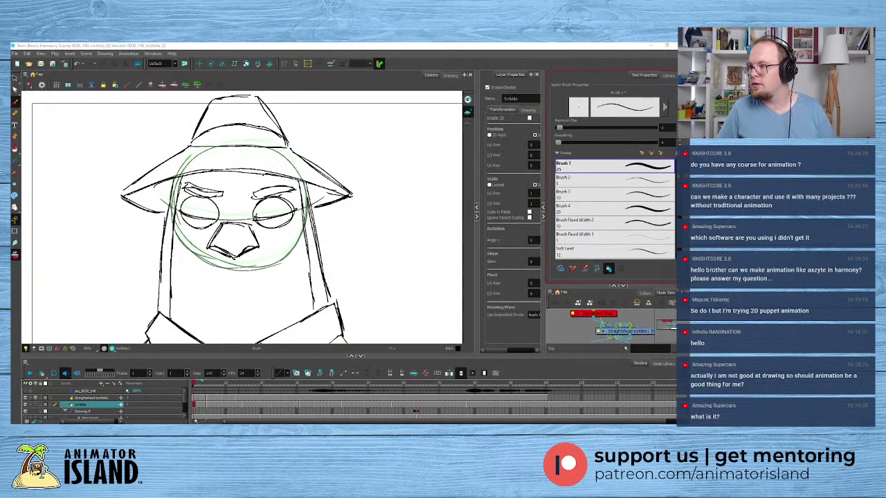
pyautogui.moveTo(11, 129); pyautogui.dragTo(271, 93)
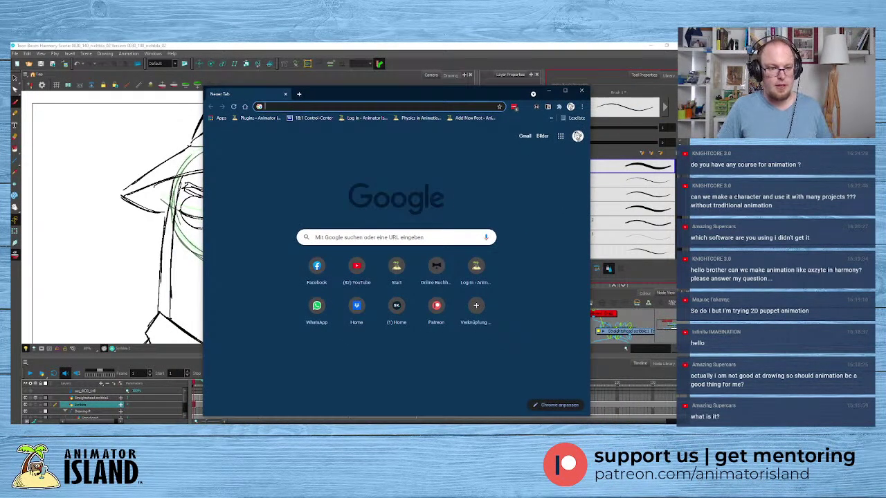
pyautogui.write('skillshare.com')
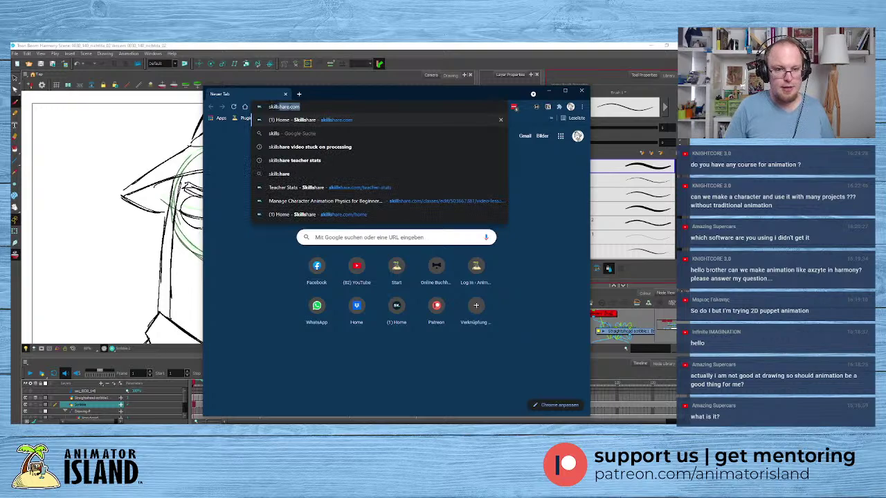
pyautogui.press('Down')
pyautogui.press('Down')
pyautogui.press('Up')
pyautogui.press('Up')
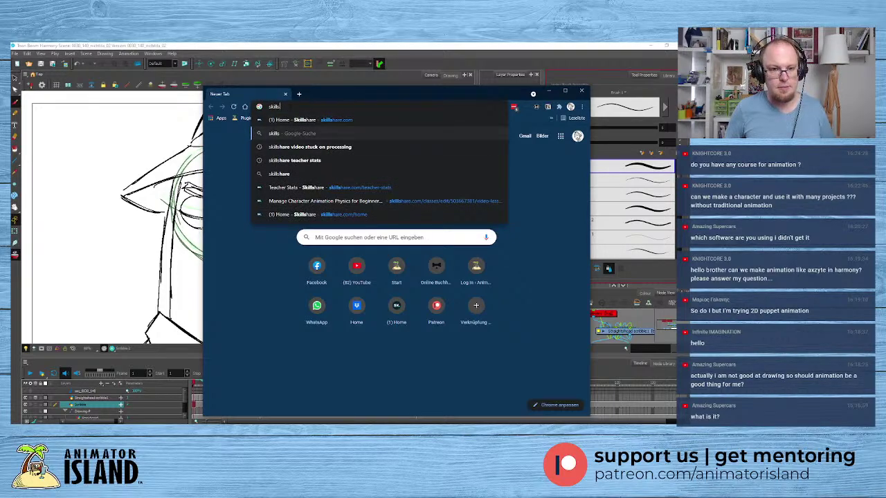
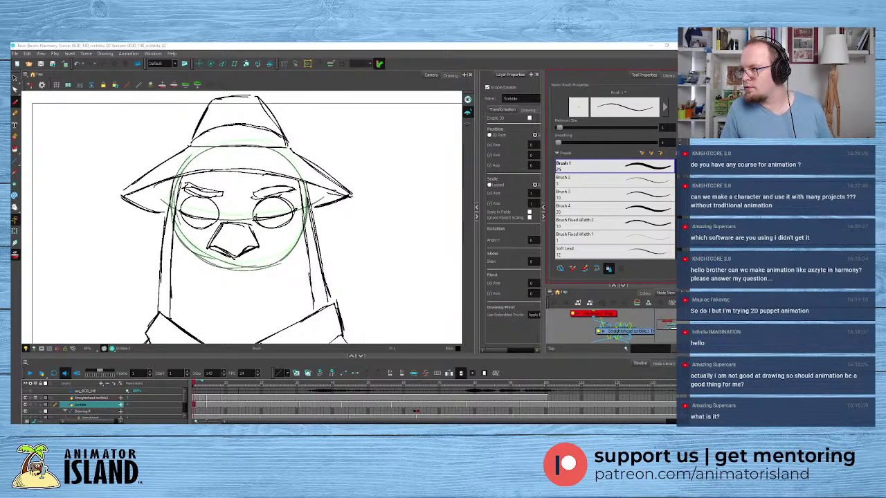
# - Open the Character Animation Physics for Beginners class from the Skillshare teaching page in a new tab and maximize the browser window
pyautogui.moveTo(885, 160); pyautogui.dragTo(464, 99)
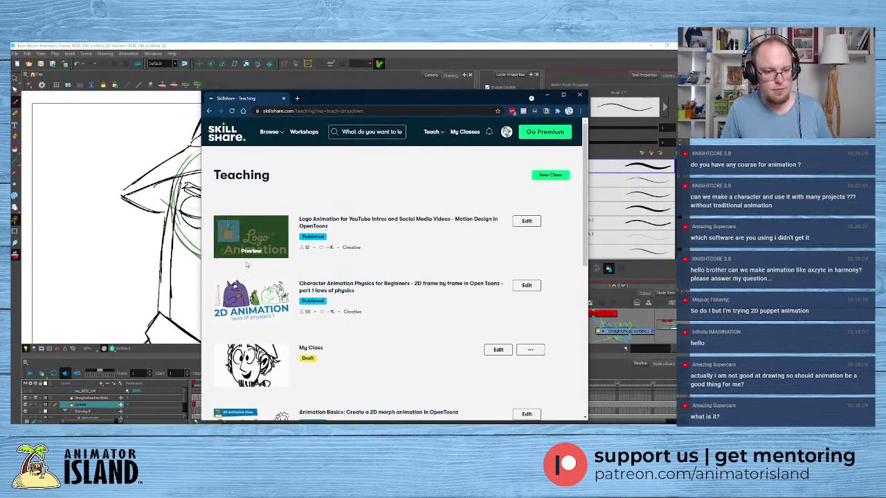
pyautogui.rightClick(249, 234)
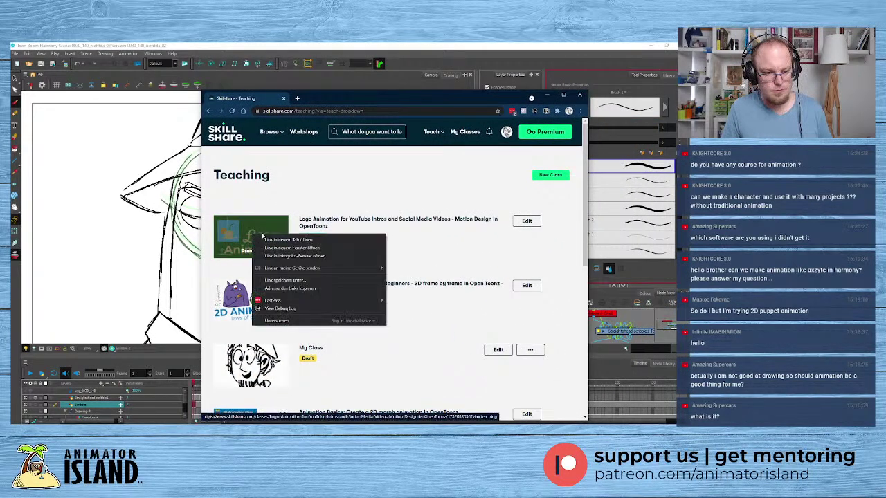
pyautogui.rightClick(234, 294)
pyautogui.click(255, 299)
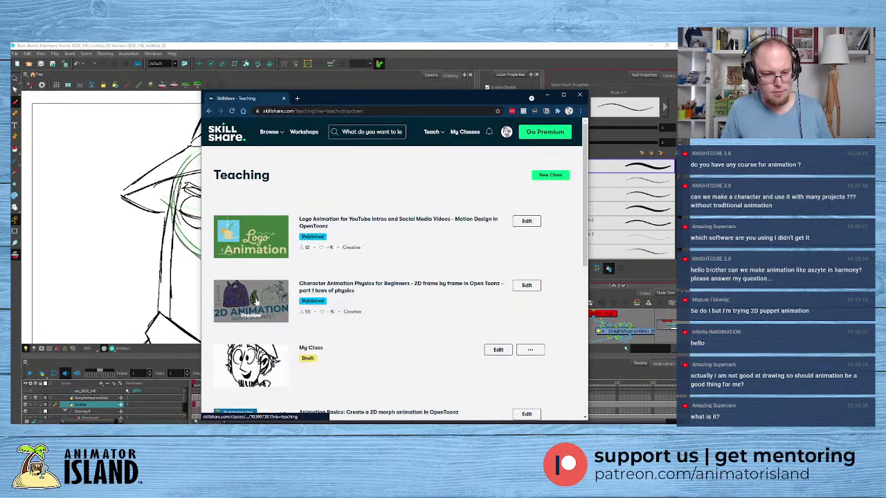
pyautogui.press('super+Up')
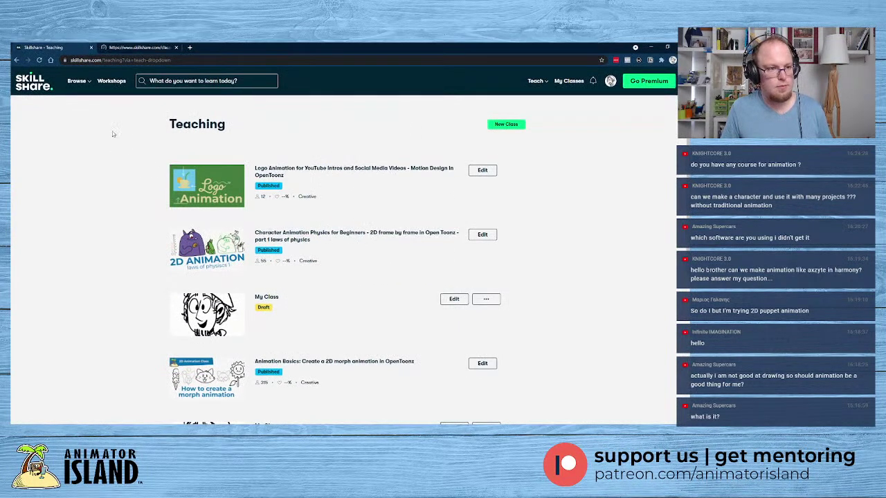
# - Play the intro video of the Character Animation Physics for Beginners class, muted and in full screen
pyautogui.click(123, 47)
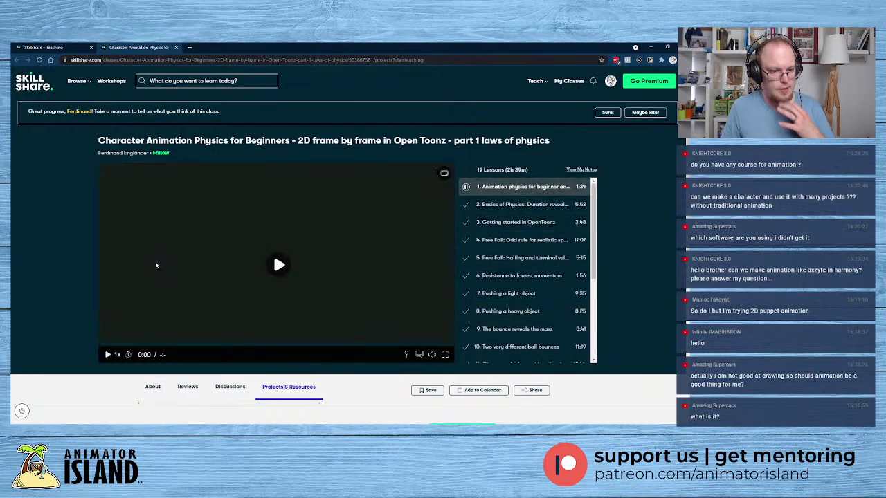
pyautogui.click(279, 265)
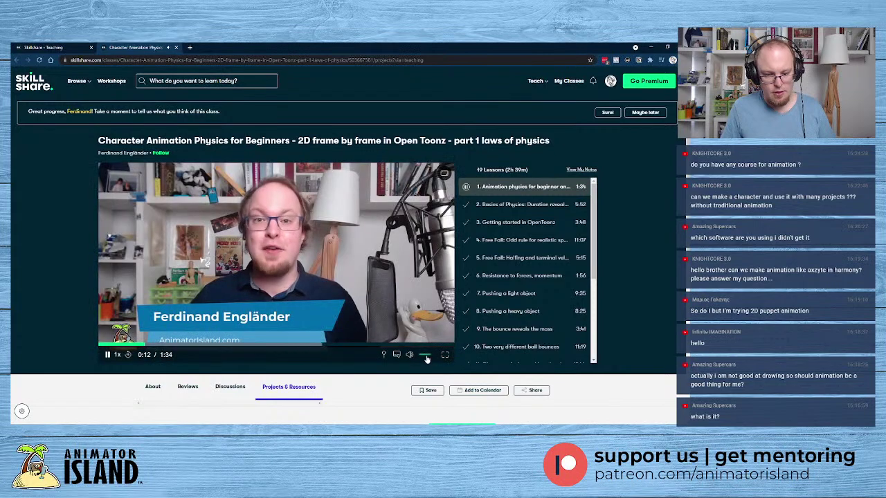
pyautogui.moveTo(411, 356)
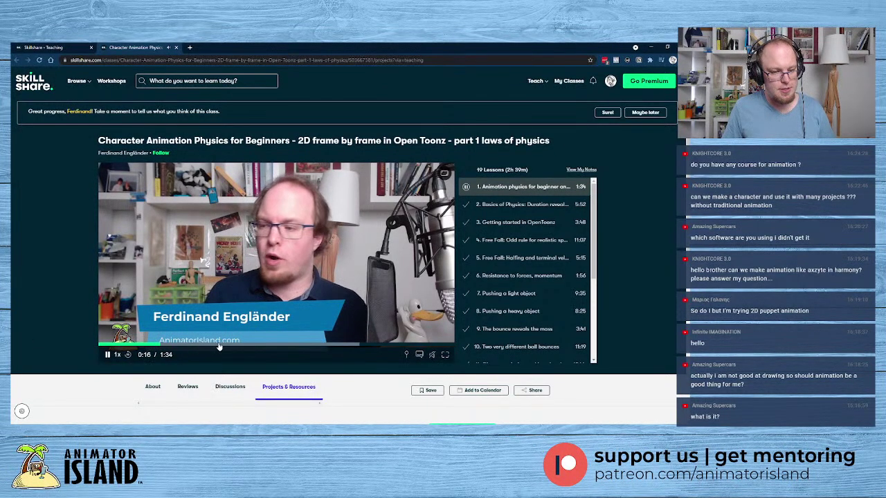
pyautogui.click(445, 355)
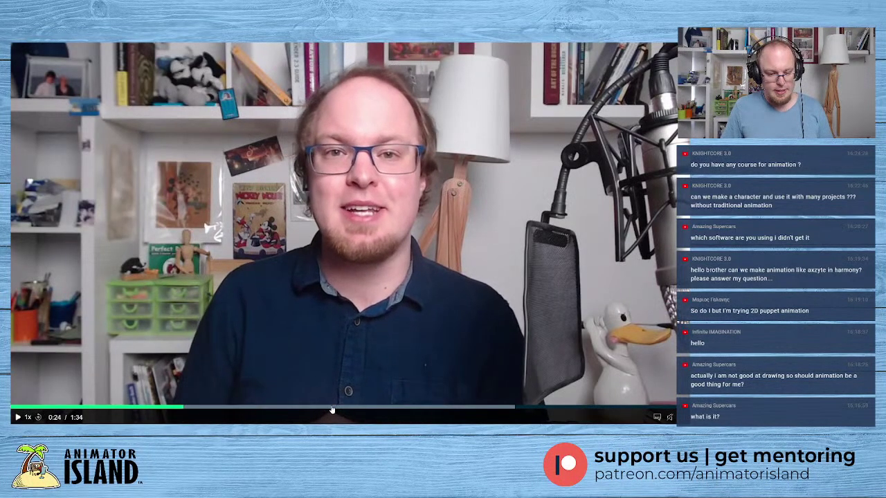
# - Skip ahead in the class intro to the monster animation, watch it, pause the video and leave full screen
pyautogui.click(331, 408)
pyautogui.click(409, 411)
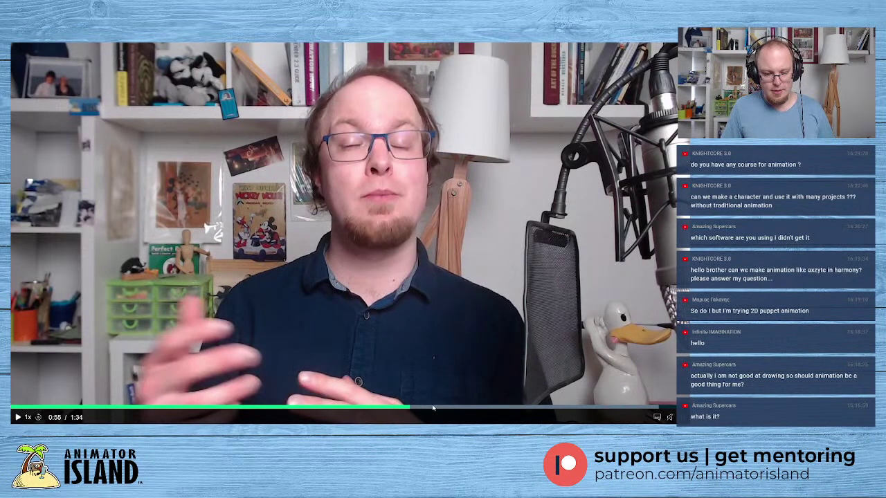
pyautogui.click(478, 411)
pyautogui.moveTo(475, 412)
pyautogui.mouseDown()
pyautogui.moveTo(446, 412)
pyautogui.moveTo(458, 411)
pyautogui.mouseUp()
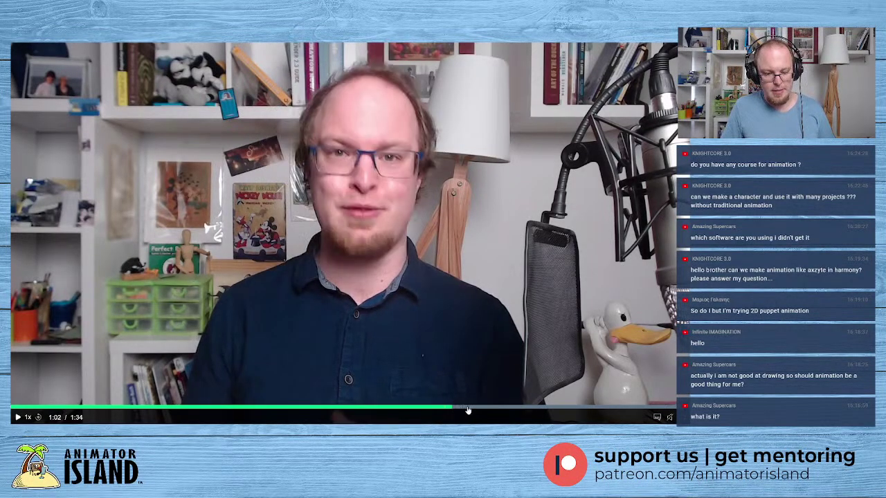
pyautogui.click(18, 417)
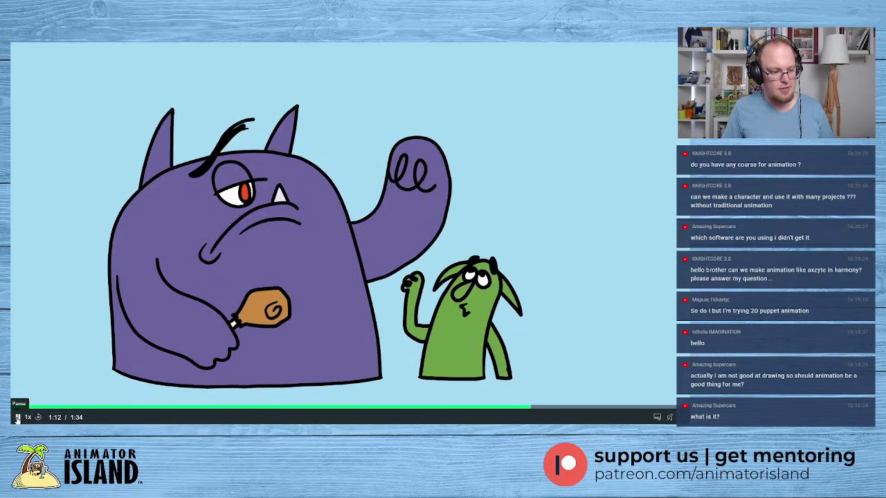
pyautogui.click(18, 418)
pyautogui.press('Escape')
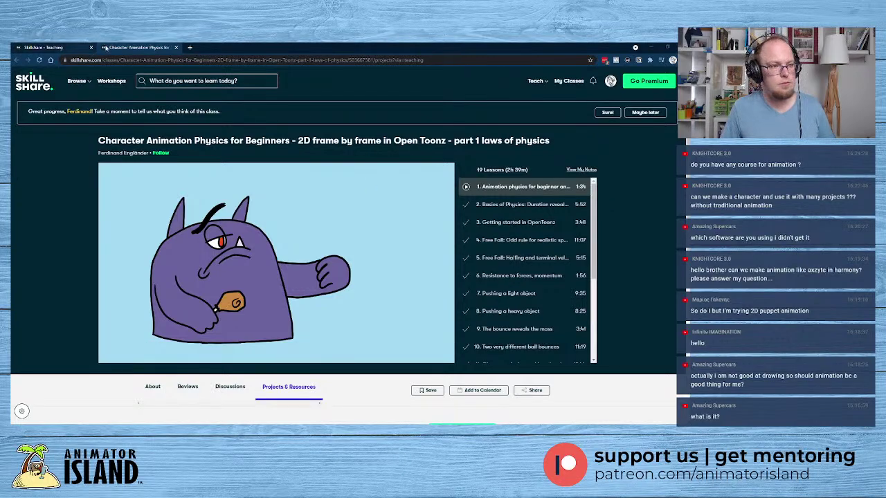
# - Switch back to Toon Boom Harmony and replay the bird animation from frame 1
pyautogui.hotkey('alt', 'Tab')
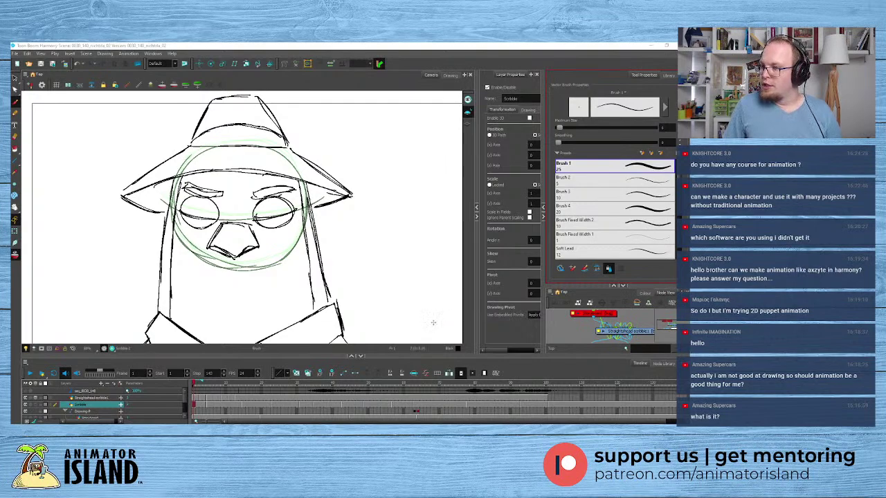
pyautogui.click(198, 386)
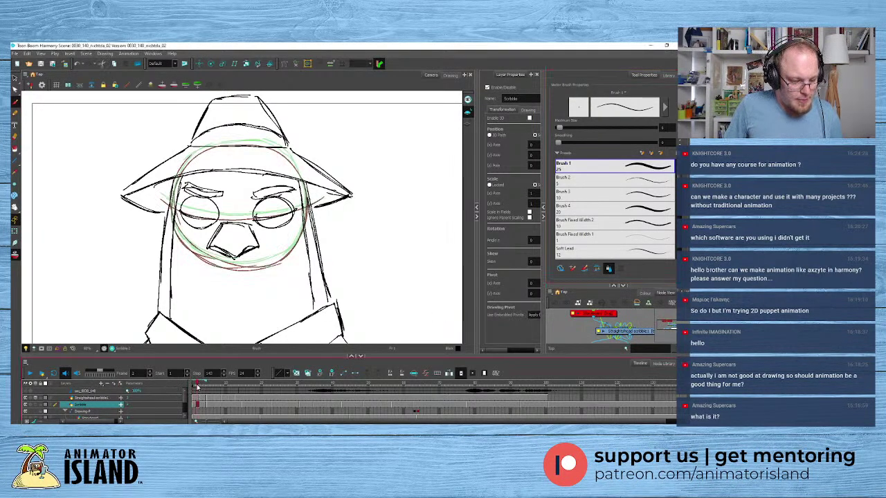
pyautogui.moveTo(197, 386); pyautogui.dragTo(188, 387)
pyautogui.click(31, 374)
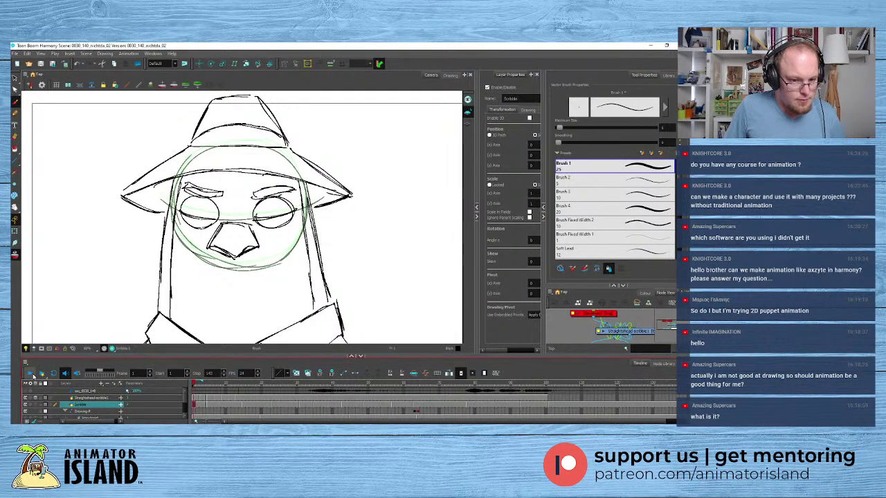
pyautogui.click(32, 374)
pyautogui.moveTo(218, 385); pyautogui.dragTo(178, 389)
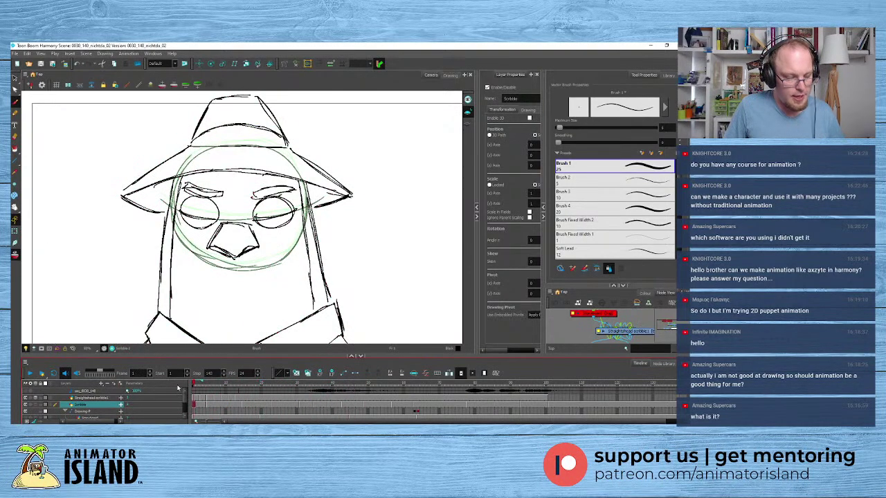
pyautogui.click(30, 374)
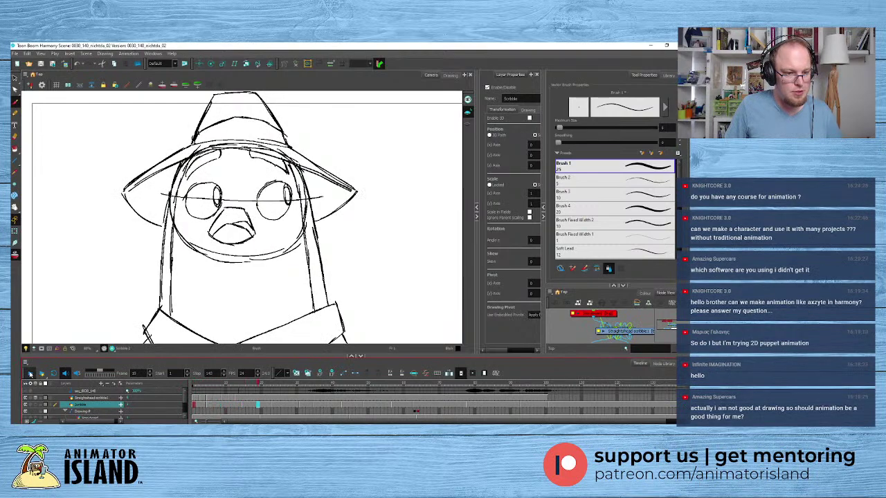
pyautogui.click(30, 374)
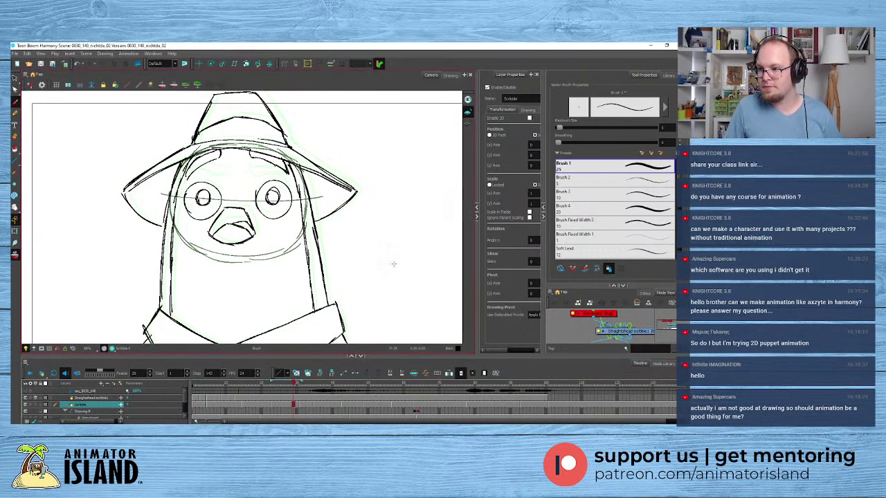
pyautogui.scroll(2, 393, 263)
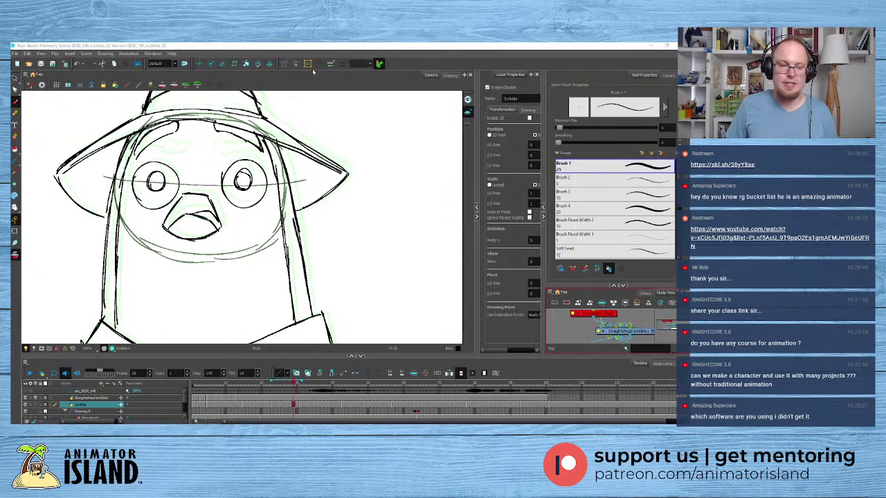
pyautogui.scroll(-2, 131, 287)
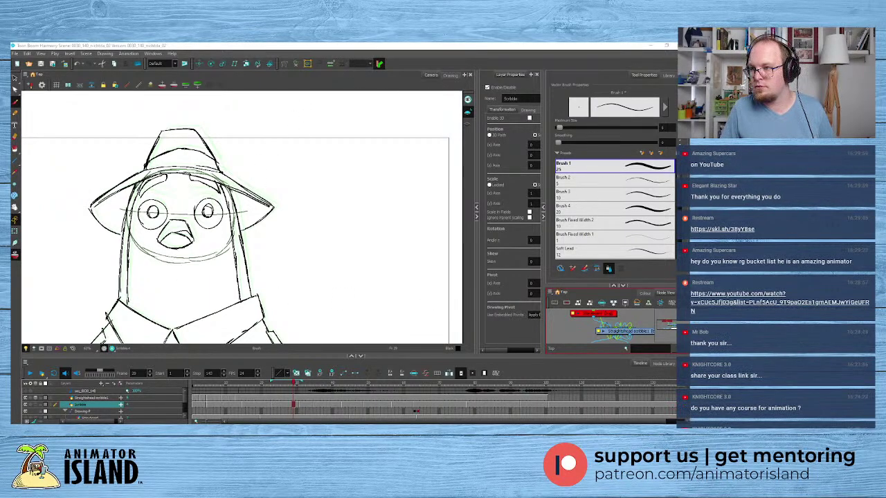
pyautogui.click(318, 53)
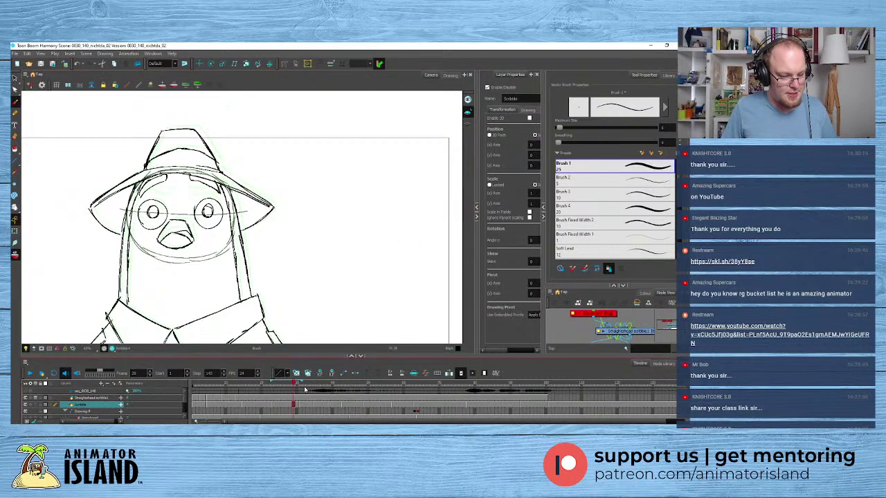
# - Replay the animation from the start and compare the Scribble layer's poses at frames 27 and 29
pyautogui.moveTo(294, 385); pyautogui.dragTo(164, 389)
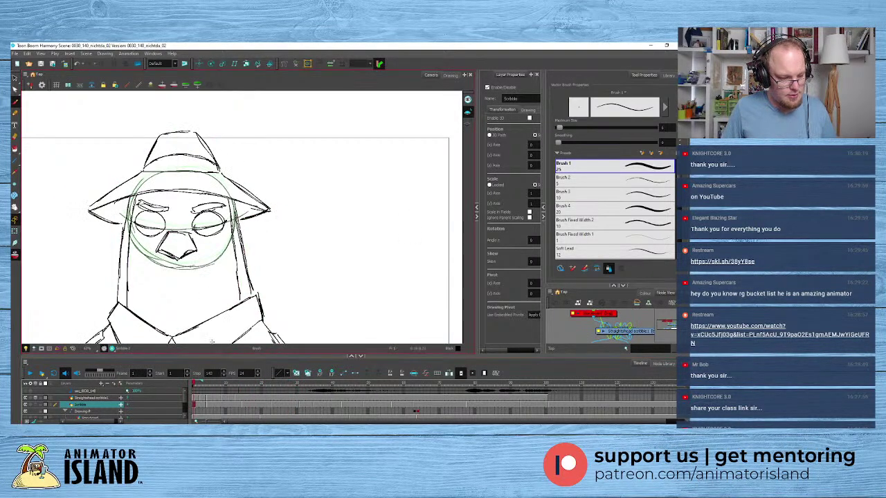
pyautogui.click(31, 374)
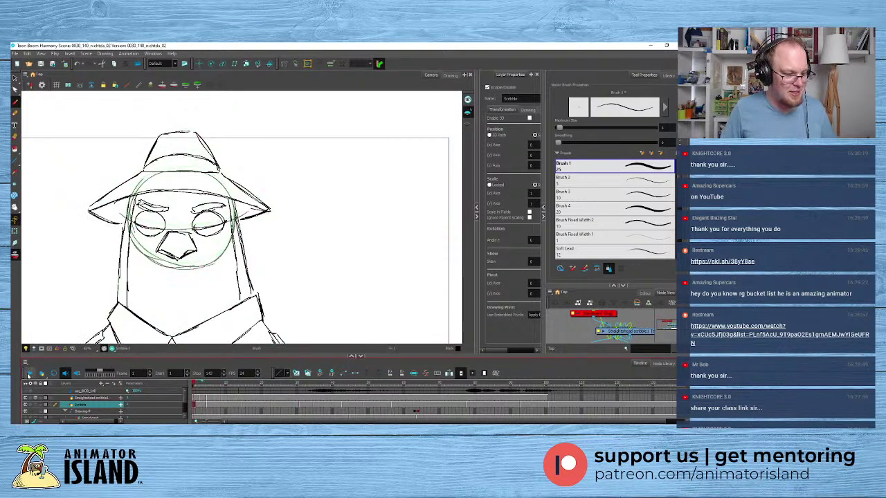
pyautogui.click(29, 374)
pyautogui.click(29, 374)
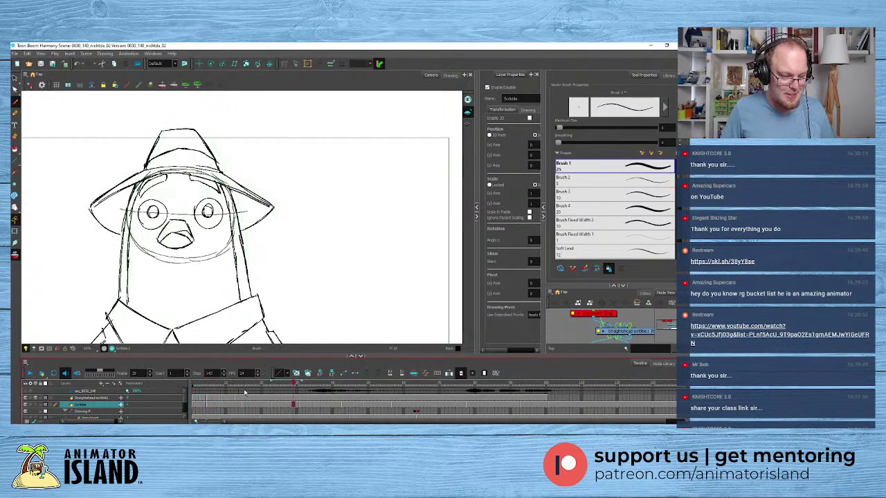
pyautogui.moveTo(235, 385)
pyautogui.mouseDown()
pyautogui.moveTo(213, 385)
pyautogui.moveTo(340, 403)
pyautogui.moveTo(286, 406)
pyautogui.mouseUp()
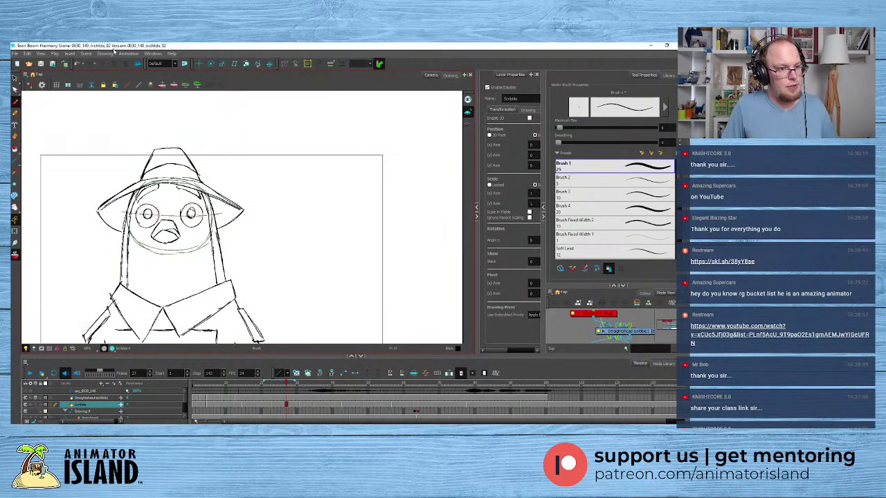
pyautogui.moveTo(168, 254); pyautogui.dragTo(192, 231)
pyautogui.press('2')
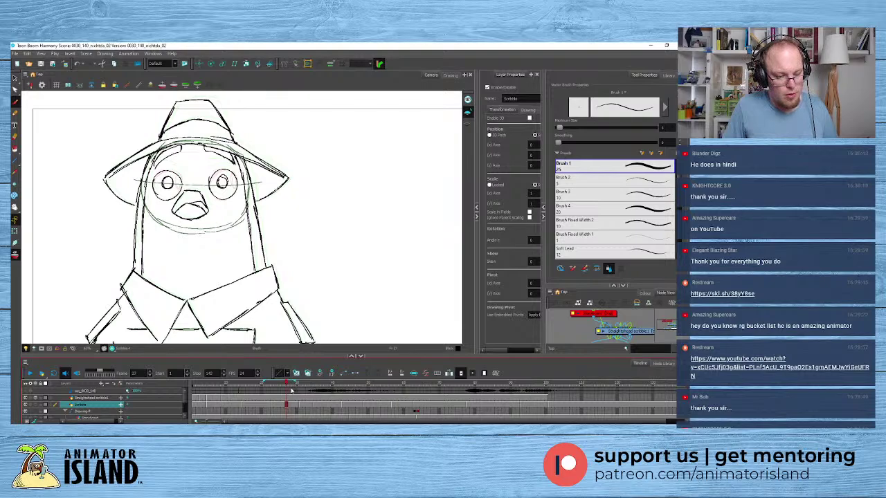
pyautogui.moveTo(287, 385)
pyautogui.mouseDown()
pyautogui.moveTo(365, 384)
pyautogui.moveTo(271, 389)
pyautogui.moveTo(295, 392)
pyautogui.mouseUp()
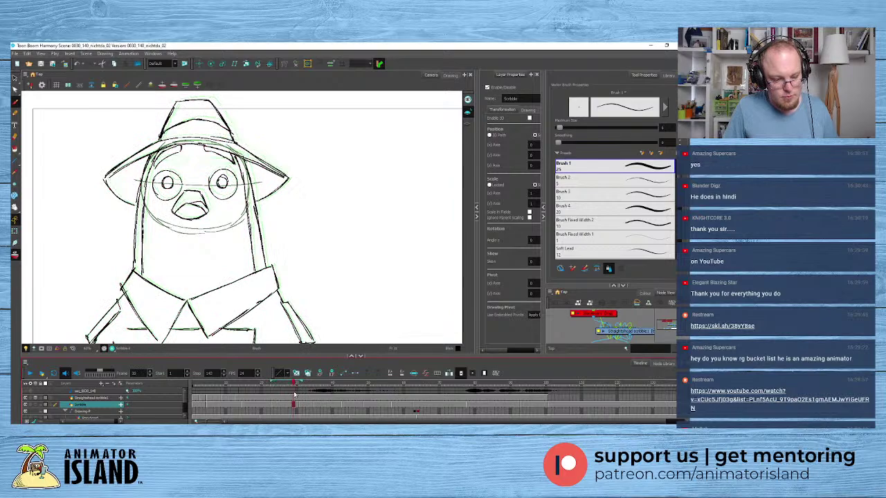
# - Create a new drawing at frame 29 of the straight-ahead scribbles layer and sketch the head circle with its horizontal eye line
pyautogui.click(292, 398)
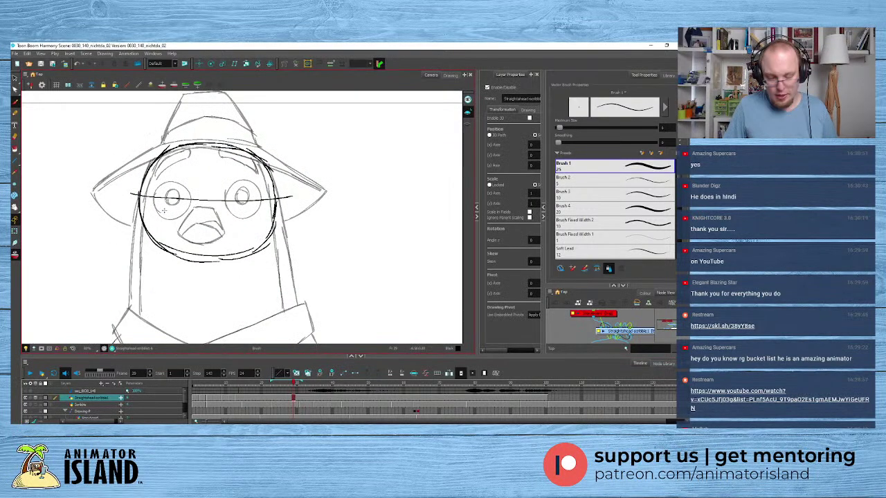
pyautogui.scroll(-1, 165, 209)
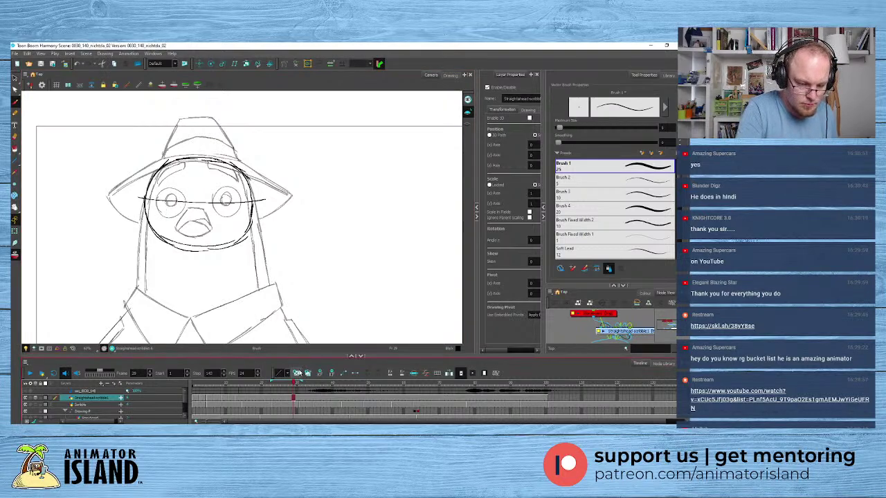
pyautogui.click(296, 373)
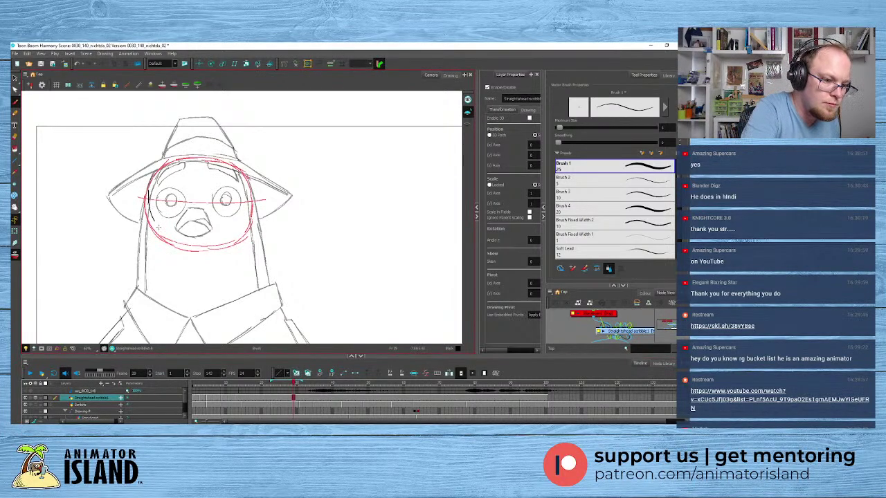
pyautogui.moveTo(148, 192)
pyautogui.mouseDown()
pyautogui.moveTo(147, 210)
pyautogui.moveTo(172, 240)
pyautogui.mouseUp()
pyautogui.moveTo(149, 212)
pyautogui.mouseDown()
pyautogui.moveTo(201, 246)
pyautogui.moveTo(239, 237)
pyautogui.moveTo(256, 209)
pyautogui.moveTo(242, 168)
pyautogui.mouseUp()
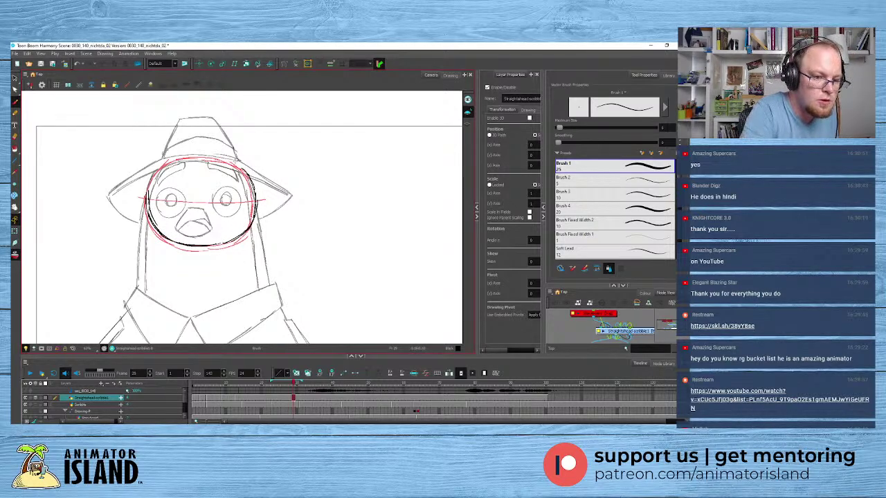
pyautogui.moveTo(147, 206)
pyautogui.mouseDown()
pyautogui.moveTo(158, 169)
pyautogui.moveTo(176, 159)
pyautogui.moveTo(225, 159)
pyautogui.moveTo(248, 175)
pyautogui.mouseUp()
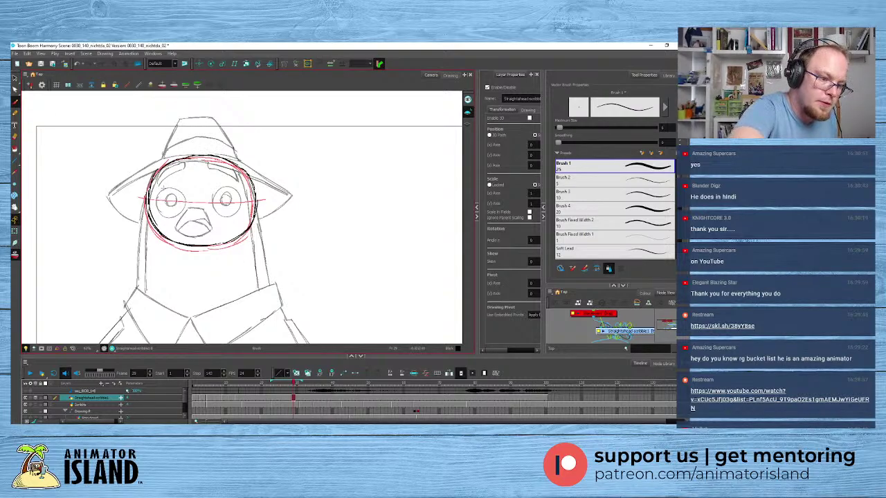
pyautogui.moveTo(140, 195); pyautogui.dragTo(258, 198)
pyautogui.hotkey('ctrl', 'z')
pyautogui.hotkey('ctrl', 'z')
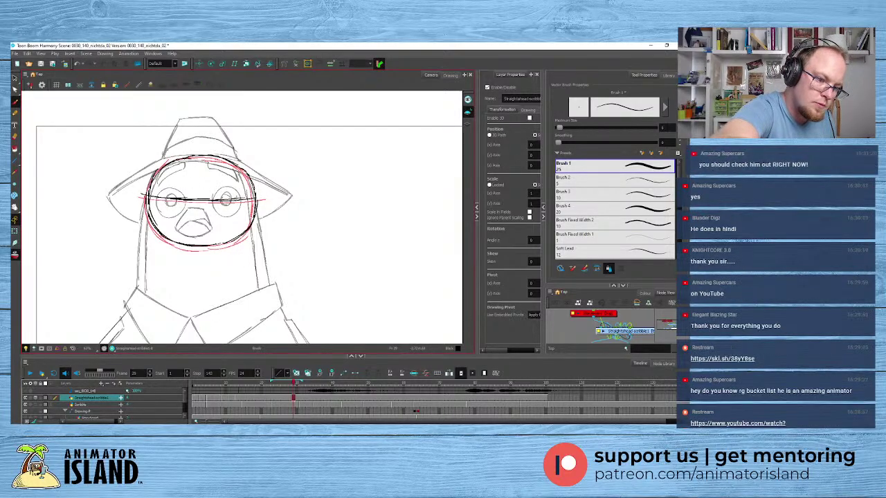
# - Create a new drawing at frame 31 of the straight-ahead scribbles layer and sketch the head circle slightly higher than the previous one
pyautogui.click(300, 399)
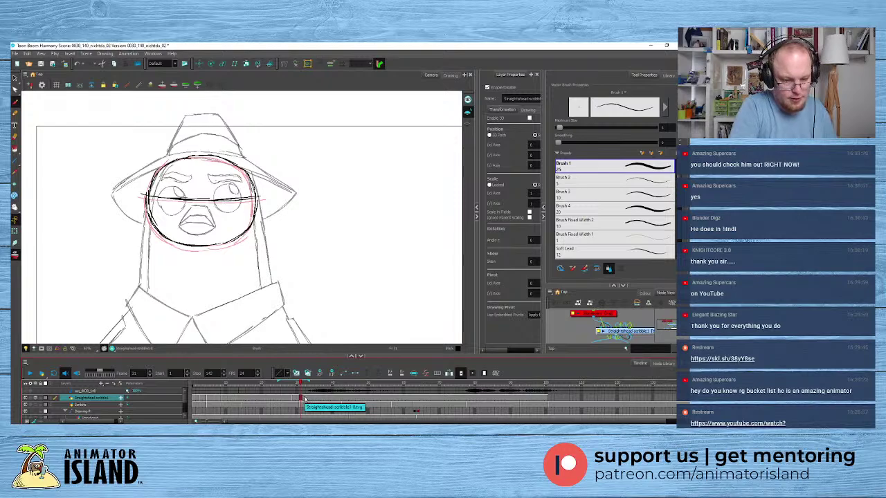
pyautogui.click(296, 373)
pyautogui.moveTo(169, 158); pyautogui.dragTo(154, 196)
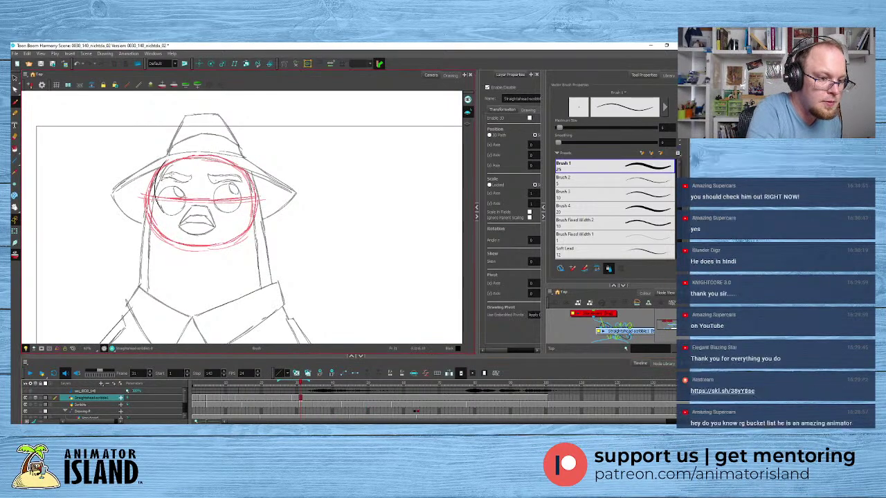
pyautogui.moveTo(164, 160); pyautogui.dragTo(162, 215)
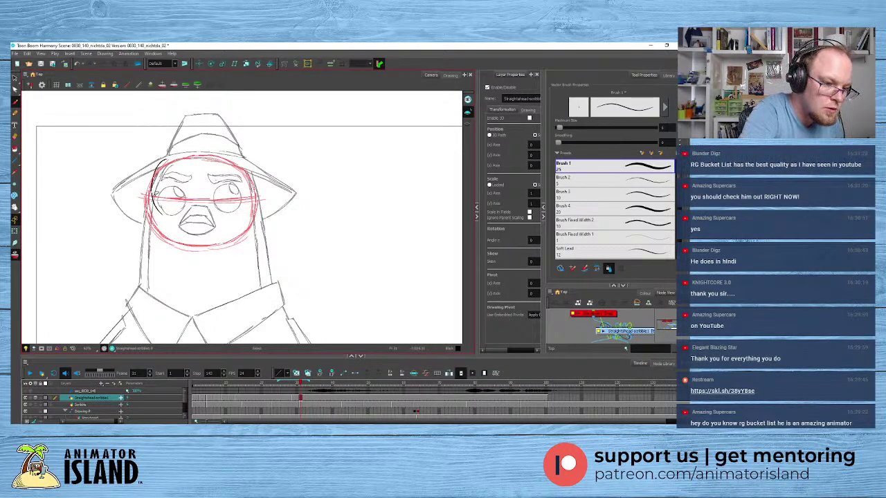
pyautogui.hotkey('ctrl', 'z')
pyautogui.moveTo(158, 166)
pyautogui.mouseDown()
pyautogui.moveTo(169, 222)
pyautogui.moveTo(208, 240)
pyautogui.mouseUp()
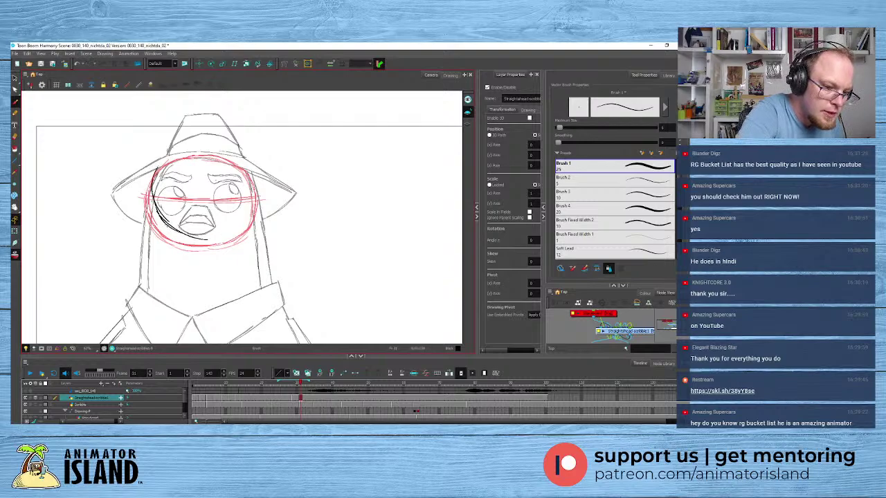
pyautogui.moveTo(164, 222)
pyautogui.mouseDown()
pyautogui.moveTo(216, 239)
pyautogui.moveTo(250, 229)
pyautogui.moveTo(256, 211)
pyautogui.mouseUp()
pyautogui.moveTo(242, 230)
pyautogui.mouseDown()
pyautogui.moveTo(260, 194)
pyautogui.moveTo(259, 168)
pyautogui.moveTo(226, 146)
pyautogui.mouseUp()
pyautogui.moveTo(154, 178)
pyautogui.mouseDown()
pyautogui.moveTo(200, 152)
pyautogui.moveTo(223, 152)
pyautogui.moveTo(159, 167)
pyautogui.moveTo(242, 159)
pyautogui.mouseUp()
# - Draw the slightly curved eye line across the frame 31 head circle, redoing the stroke until it fits
pyautogui.moveTo(199, 190); pyautogui.dragTo(232, 194)
pyautogui.hotkey('ctrl', 'z')
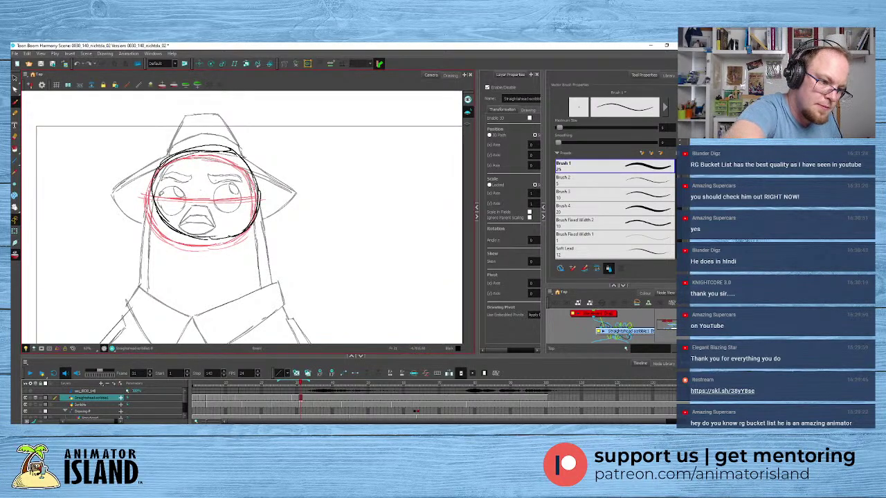
pyautogui.moveTo(151, 193); pyautogui.dragTo(227, 197)
pyautogui.hotkey('ctrl', 'z')
pyautogui.moveTo(151, 193); pyautogui.dragTo(255, 191)
pyautogui.hotkey('ctrl', 'z')
pyautogui.hotkey('ctrl', 'z')
pyautogui.moveTo(145, 194); pyautogui.dragTo(268, 188)
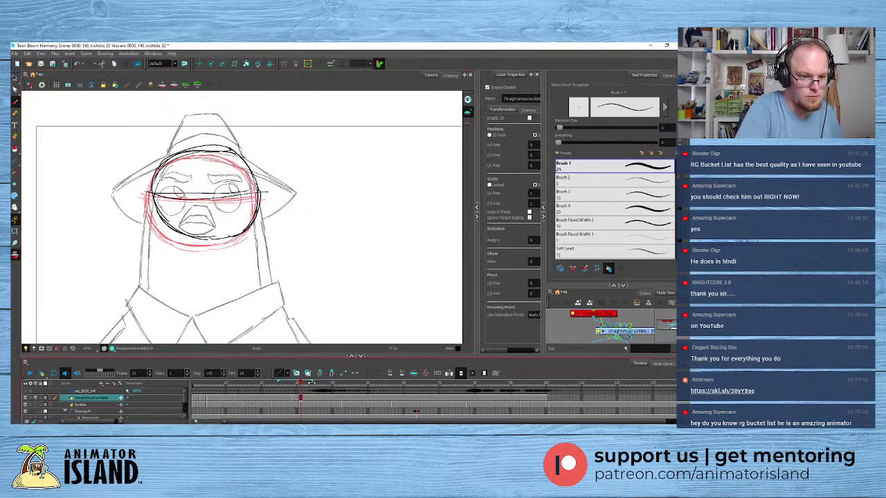
# - Create a new drawing at frame 33 of the straight-ahead scribbles layer and sketch the slightly raised head circle with its eye line
pyautogui.click(315, 402)
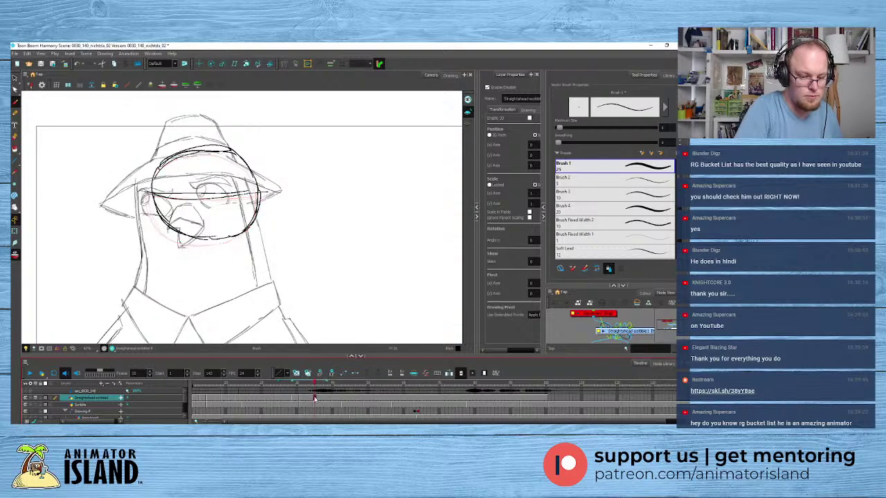
pyautogui.click(304, 400)
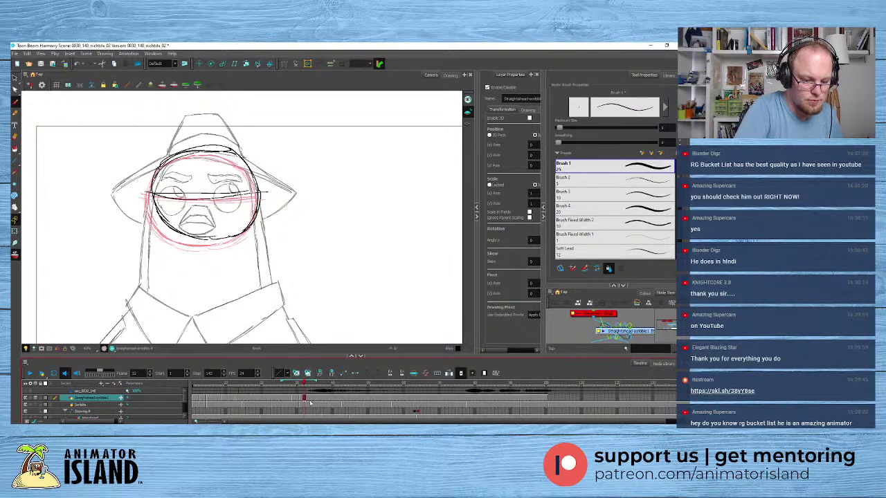
pyautogui.click(296, 373)
pyautogui.click(295, 373)
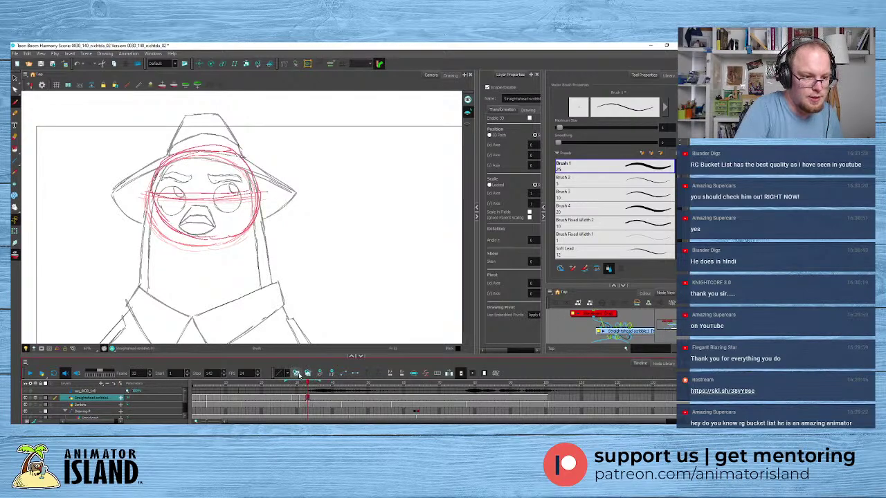
pyautogui.moveTo(151, 181)
pyautogui.mouseDown()
pyautogui.moveTo(184, 226)
pyautogui.moveTo(234, 227)
pyautogui.moveTo(258, 211)
pyautogui.moveTo(260, 180)
pyautogui.moveTo(218, 142)
pyautogui.mouseUp()
pyautogui.moveTo(152, 196)
pyautogui.mouseDown()
pyautogui.moveTo(153, 177)
pyautogui.moveTo(201, 143)
pyautogui.moveTo(240, 148)
pyautogui.mouseUp()
pyautogui.moveTo(156, 191); pyautogui.dragTo(262, 187)
pyautogui.moveTo(209, 188); pyautogui.dragTo(259, 187)
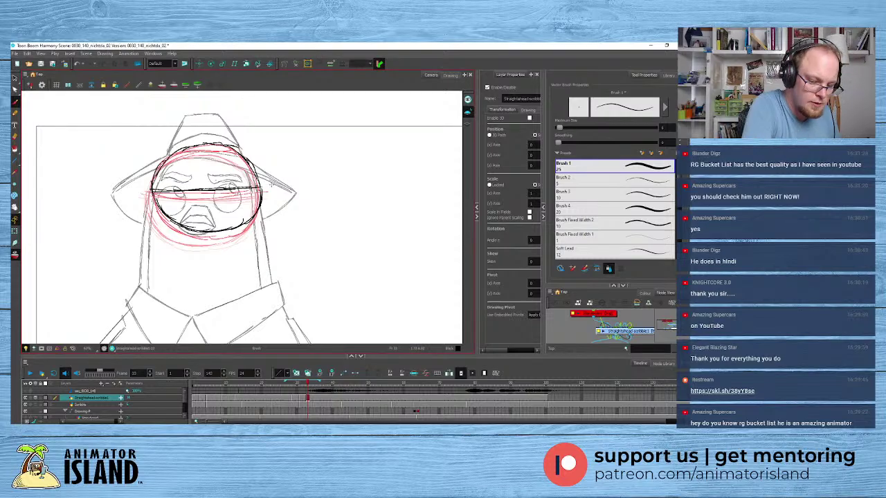
# - Create a new drawing at frame 35 and sketch the head circle shifted left and upward, with a curved, tilted eye line
pyautogui.moveTo(308, 384); pyautogui.dragTo(315, 384)
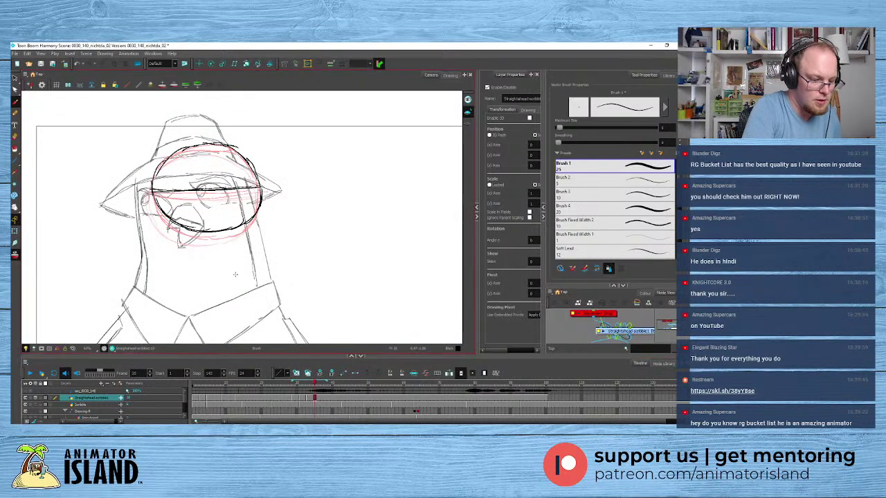
pyautogui.click(297, 374)
pyautogui.moveTo(171, 145); pyautogui.dragTo(141, 202)
pyautogui.moveTo(151, 160)
pyautogui.mouseDown()
pyautogui.moveTo(142, 170)
pyautogui.moveTo(155, 221)
pyautogui.mouseUp()
pyautogui.moveTo(141, 175)
pyautogui.mouseDown()
pyautogui.moveTo(142, 204)
pyautogui.moveTo(188, 218)
pyautogui.moveTo(181, 231)
pyautogui.moveTo(239, 213)
pyautogui.mouseUp()
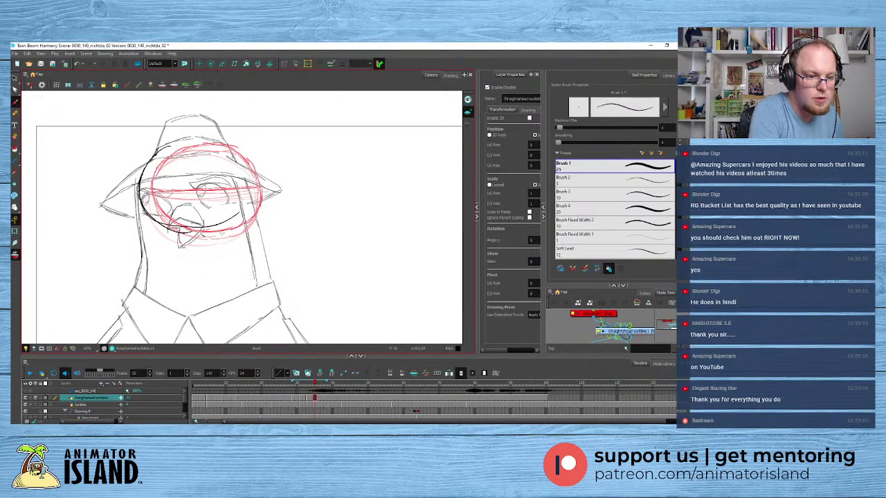
pyautogui.moveTo(206, 238)
pyautogui.mouseDown()
pyautogui.moveTo(242, 219)
pyautogui.moveTo(248, 179)
pyautogui.moveTo(195, 140)
pyautogui.moveTo(151, 164)
pyautogui.mouseUp()
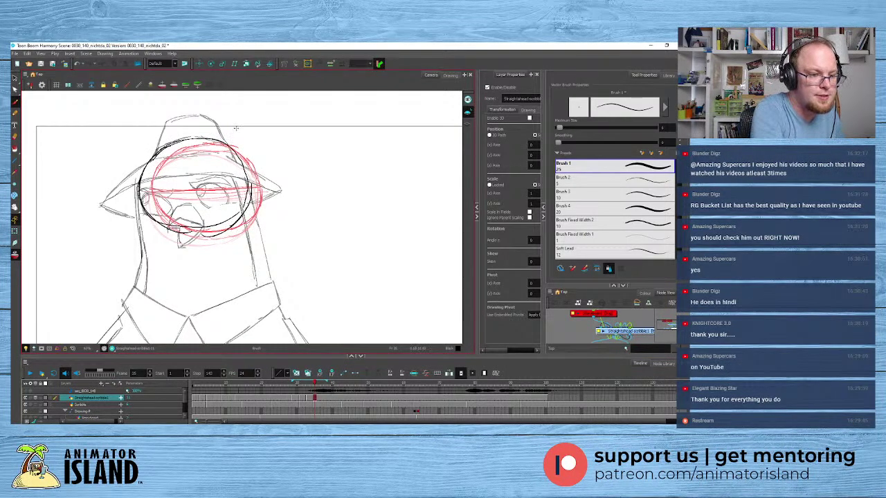
pyautogui.moveTo(126, 196); pyautogui.dragTo(250, 189)
# - Create a new drawing at frame 37 and sketch the head circle farther left with a tilted eye line, redoing the line once
pyautogui.click(322, 400)
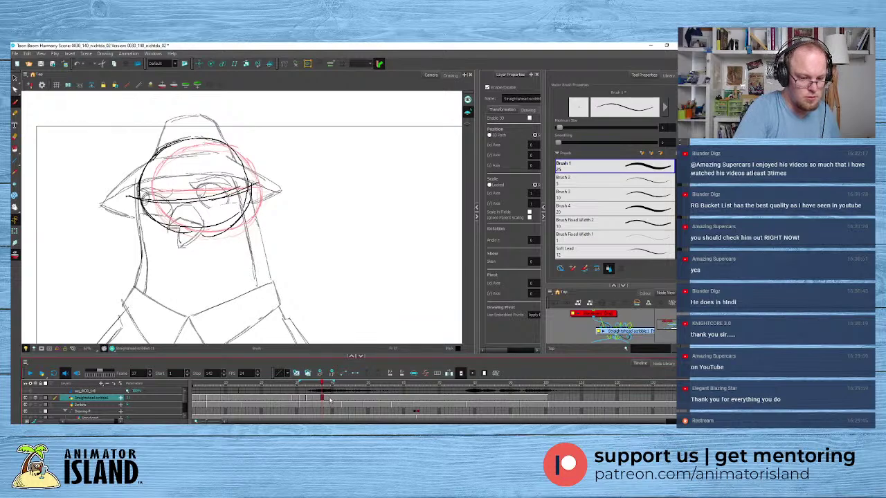
pyautogui.click(330, 398)
pyautogui.click(321, 399)
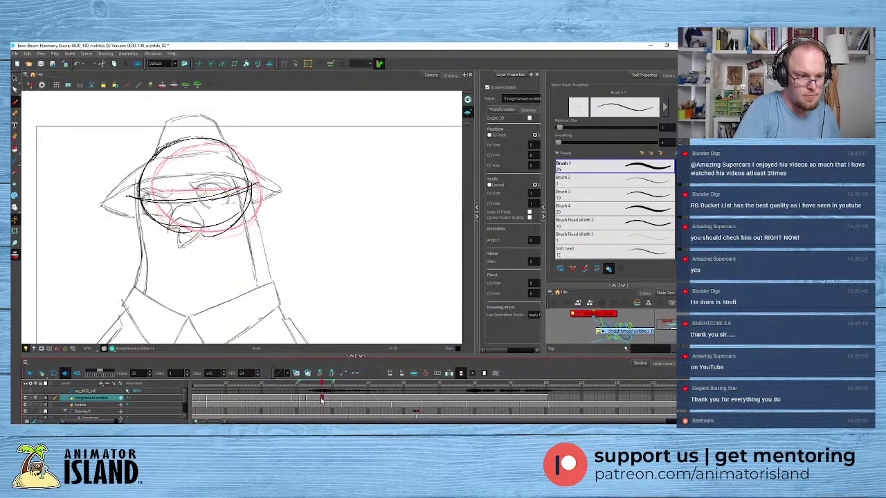
pyautogui.click(297, 374)
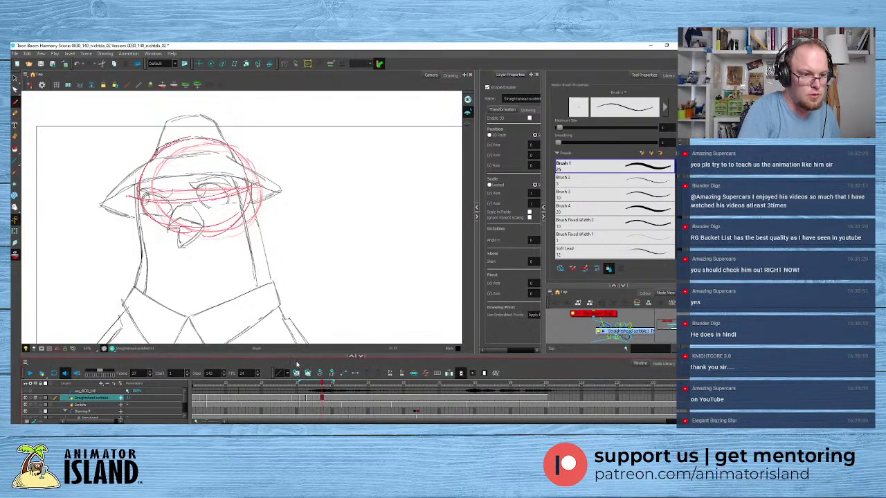
pyautogui.moveTo(144, 157)
pyautogui.mouseDown()
pyautogui.moveTo(126, 207)
pyautogui.moveTo(142, 230)
pyautogui.moveTo(187, 231)
pyautogui.moveTo(220, 216)
pyautogui.moveTo(237, 194)
pyautogui.moveTo(197, 142)
pyautogui.moveTo(166, 144)
pyautogui.moveTo(135, 166)
pyautogui.mouseUp()
pyautogui.moveTo(126, 201); pyautogui.dragTo(225, 193)
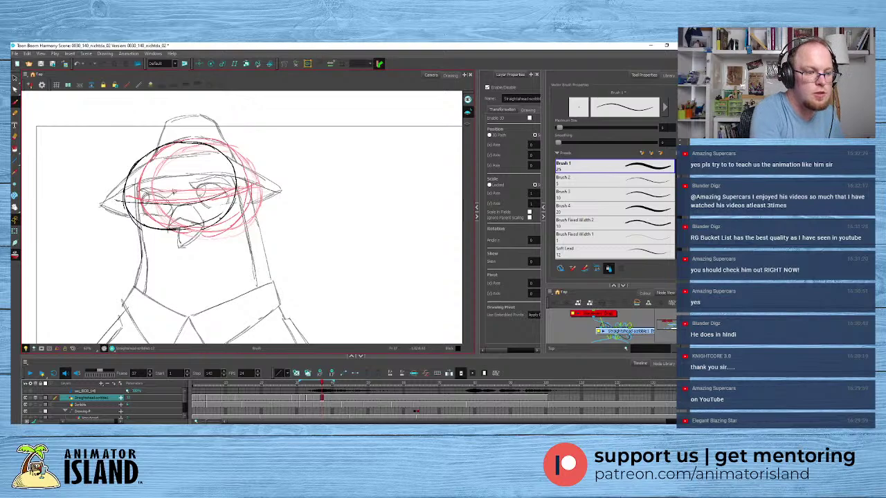
pyautogui.hotkey('ctrl', 'z')
pyautogui.moveTo(123, 201)
pyautogui.mouseDown()
pyautogui.moveTo(246, 178)
pyautogui.moveTo(126, 202)
pyautogui.mouseUp()
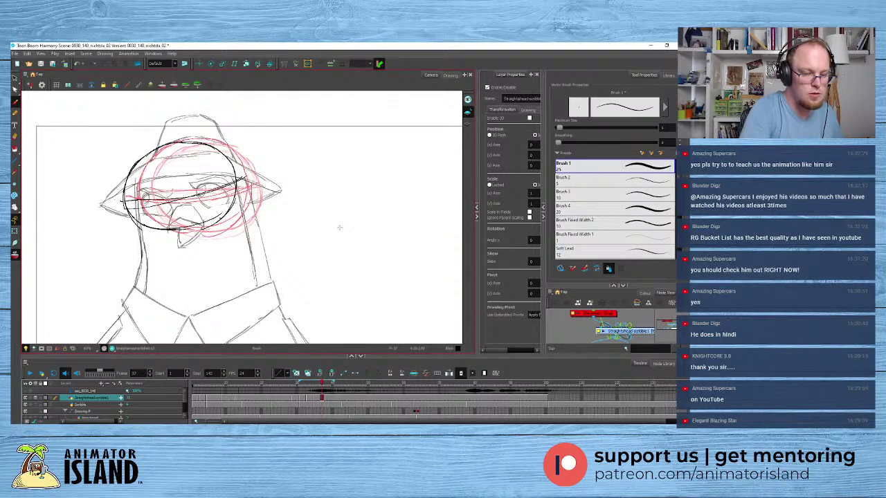
# - Select the whole frame 37 head scribble and shift it slightly right, judging it against the bird's pose at frame 39
pyautogui.press('.')
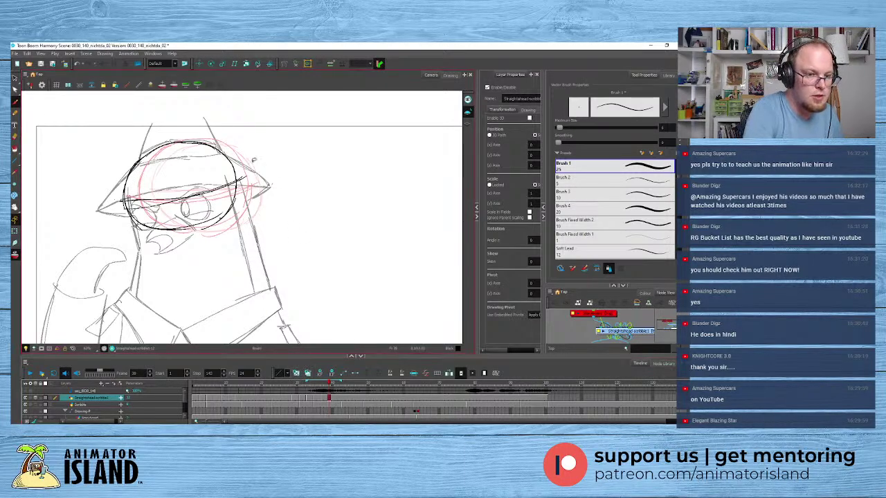
pyautogui.moveTo(247, 142)
pyautogui.mouseDown()
pyautogui.moveTo(104, 182)
pyautogui.moveTo(243, 230)
pyautogui.mouseUp()
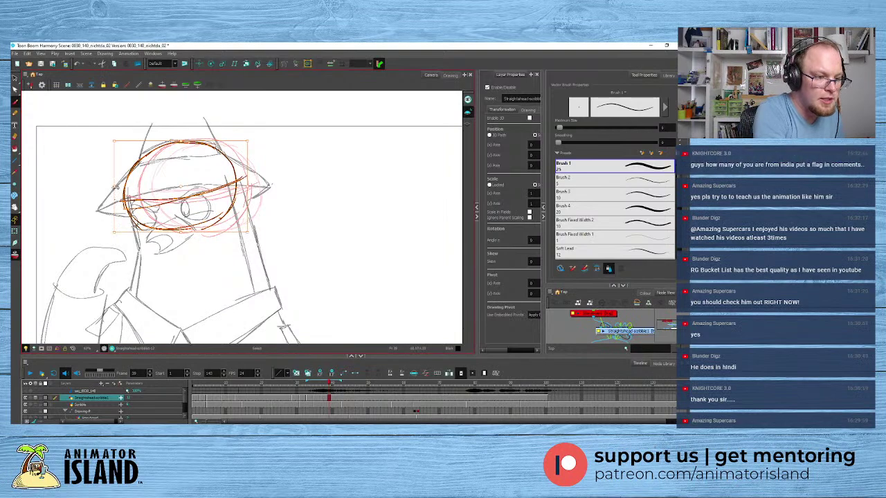
pyautogui.moveTo(114, 187); pyautogui.dragTo(128, 180)
pyautogui.moveTo(234, 170); pyautogui.dragTo(234, 170)
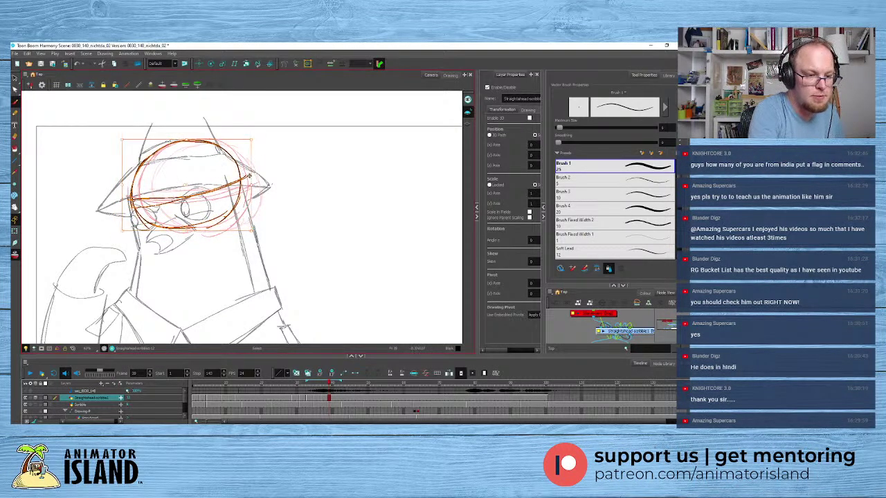
# - Create a new drawing at frame 39 and sketch a lower head circle with a curved eye line rising to the right
pyautogui.click(338, 403)
pyautogui.click(296, 374)
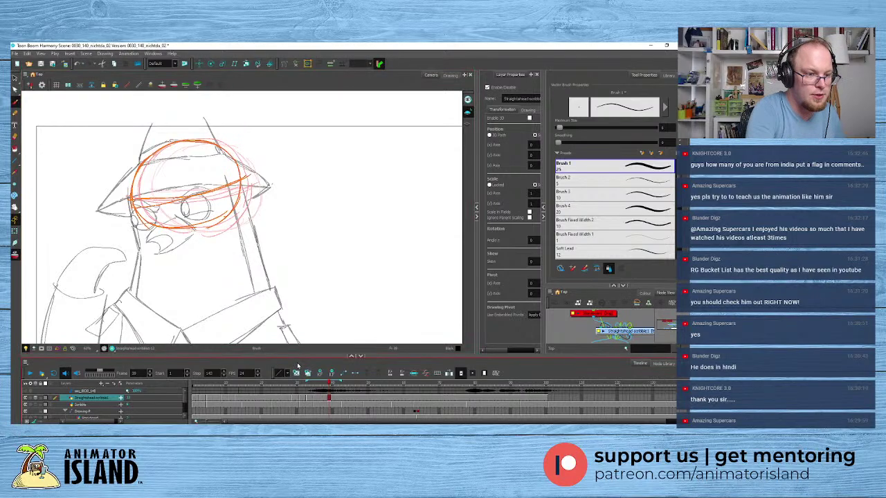
pyautogui.moveTo(134, 178)
pyautogui.mouseDown()
pyautogui.moveTo(137, 230)
pyautogui.moveTo(153, 242)
pyautogui.moveTo(189, 237)
pyautogui.mouseUp()
pyautogui.moveTo(134, 233)
pyautogui.mouseDown()
pyautogui.moveTo(219, 242)
pyautogui.moveTo(247, 200)
pyautogui.moveTo(201, 152)
pyautogui.moveTo(129, 181)
pyautogui.mouseUp()
pyautogui.moveTo(117, 211)
pyautogui.mouseDown()
pyautogui.moveTo(223, 201)
pyautogui.moveTo(196, 209)
pyautogui.moveTo(251, 184)
pyautogui.mouseUp()
pyautogui.moveTo(205, 209); pyautogui.dragTo(246, 188)
# - Nudge the frame 39 head scribble against the frame 43 pose, and place a slightly lower duplicate of it at frame 41
pyautogui.moveTo(331, 399); pyautogui.dragTo(343, 401)
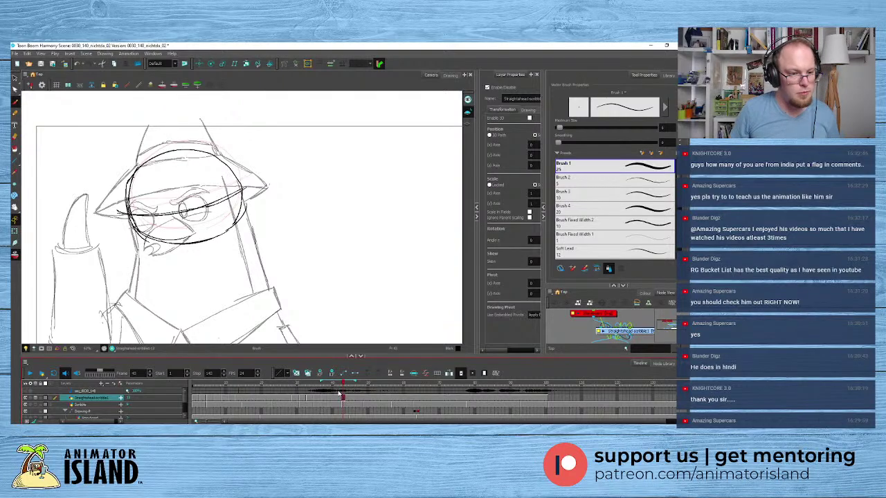
pyautogui.hotkey('ctrl', 'a')
pyautogui.moveTo(230, 197); pyautogui.dragTo(226, 200)
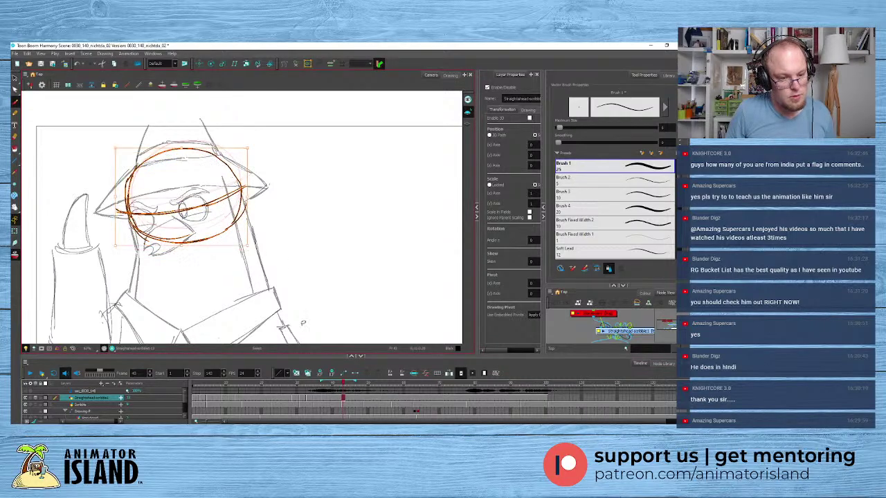
pyautogui.click(336, 400)
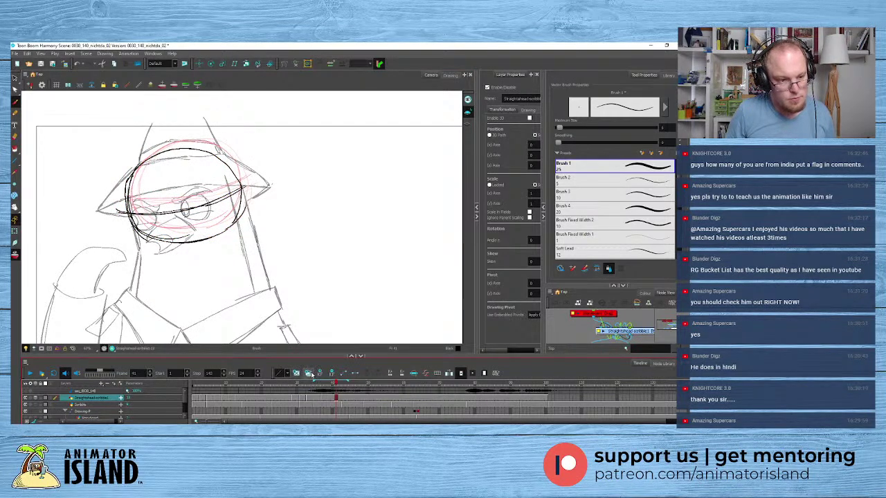
pyautogui.click(208, 205)
pyautogui.moveTo(208, 206); pyautogui.dragTo(208, 210)
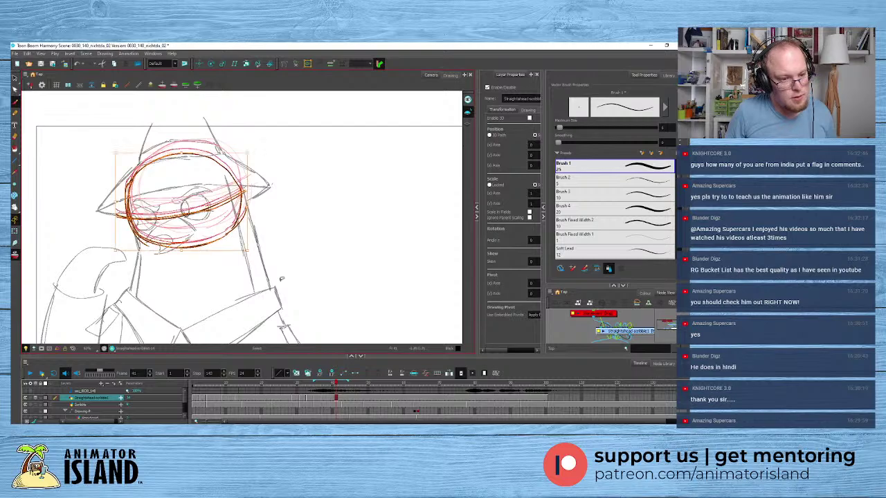
# - Duplicate the frame 41 head scribble at frame 43 and move the copy slightly down
pyautogui.click(344, 399)
pyautogui.click(297, 374)
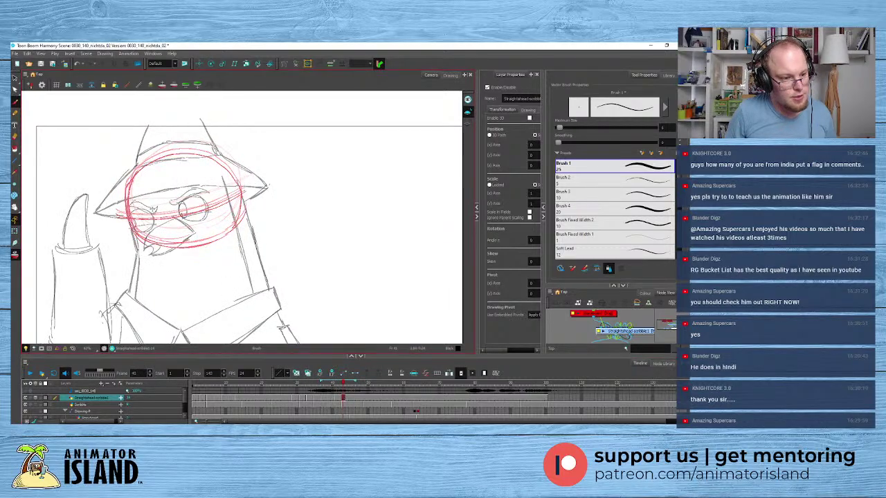
pyautogui.hotkey('ctrl', 'z')
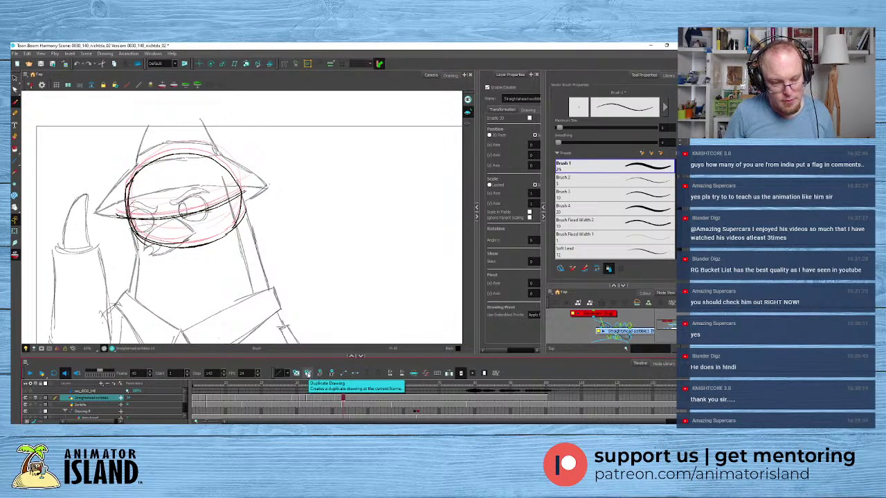
pyautogui.click(308, 373)
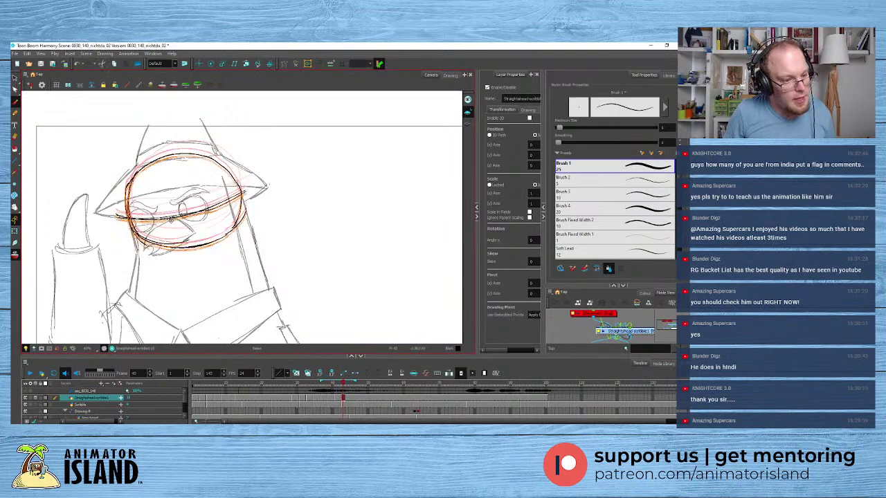
pyautogui.scroll(2, 126, 225)
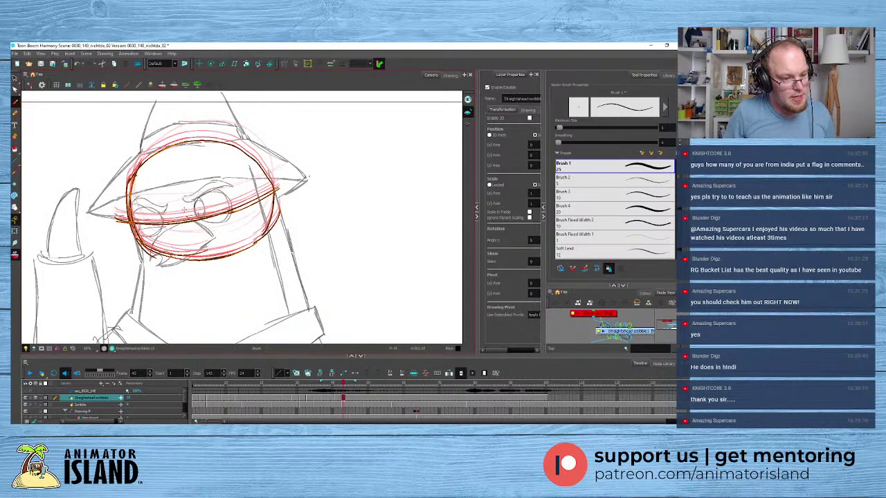
# - Select all strokes of the frame 41 head scribble, nudge them slightly, and return to frame 39
pyautogui.press(',')
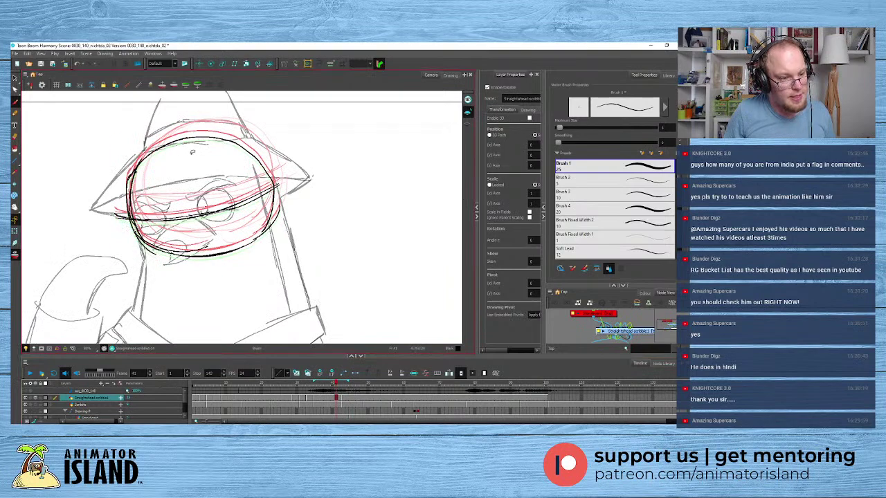
pyautogui.hotkey('ctrl', 'a')
pyautogui.moveTo(246, 149); pyautogui.dragTo(248, 148)
pyautogui.click(330, 398)
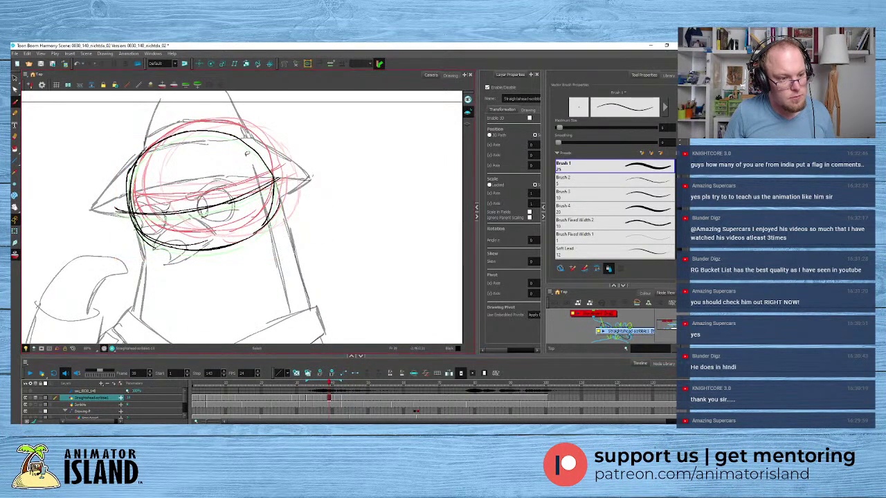
# - Nudge the entire head-circle construction drawing slightly up on the current frame
pyautogui.hotkey('ctrl', 'a')
pyautogui.moveTo(248, 144); pyautogui.dragTo(250, 142)
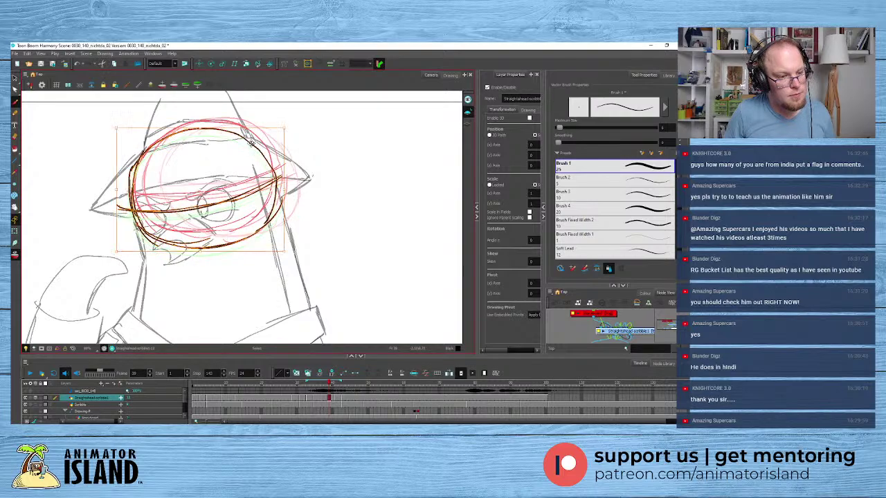
# - Play the head-circle animation from the first frame with the underlying Scribble layer hidden to check its motion
pyautogui.moveTo(267, 387); pyautogui.dragTo(11, 405)
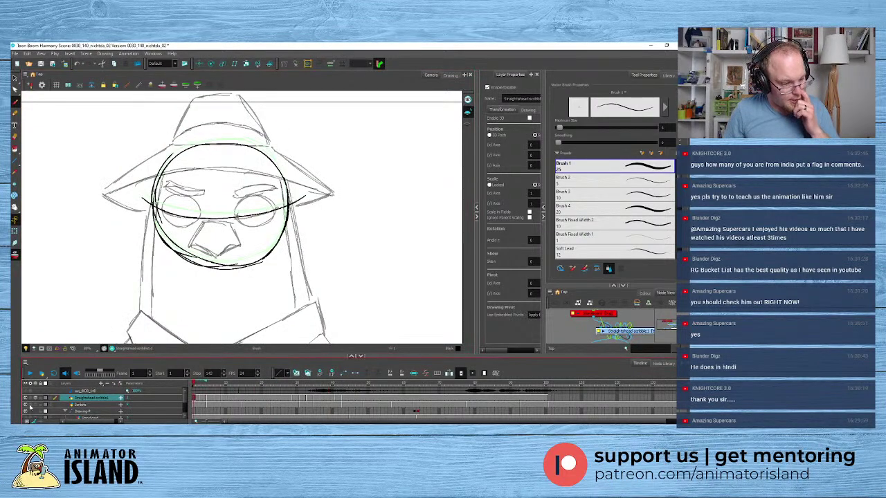
pyautogui.click(29, 408)
pyautogui.click(28, 374)
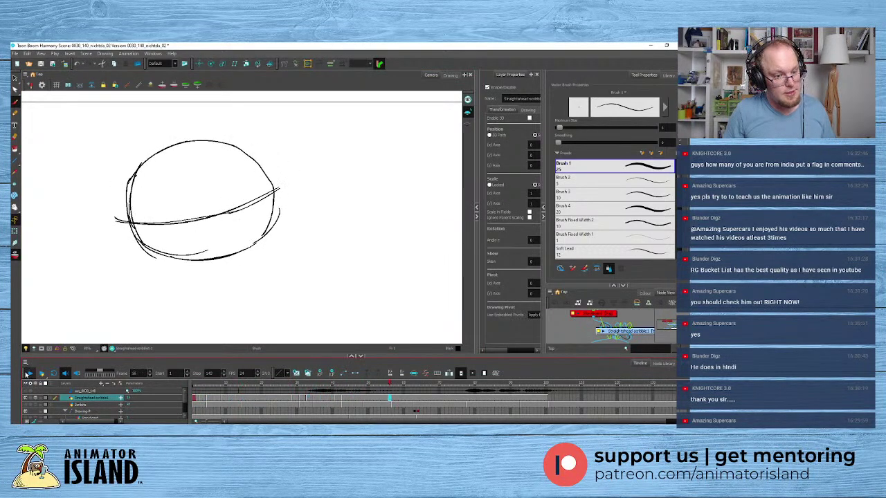
pyautogui.click(27, 374)
pyautogui.moveTo(258, 384); pyautogui.dragTo(30, 393)
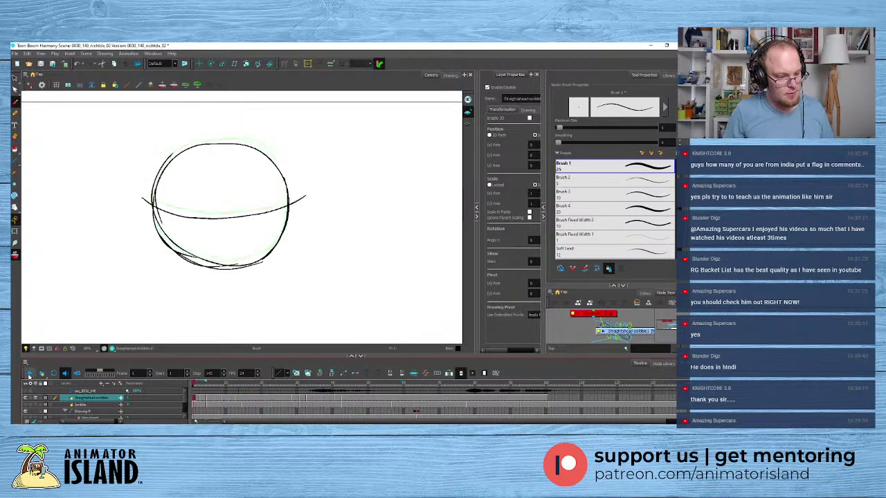
pyautogui.click(29, 374)
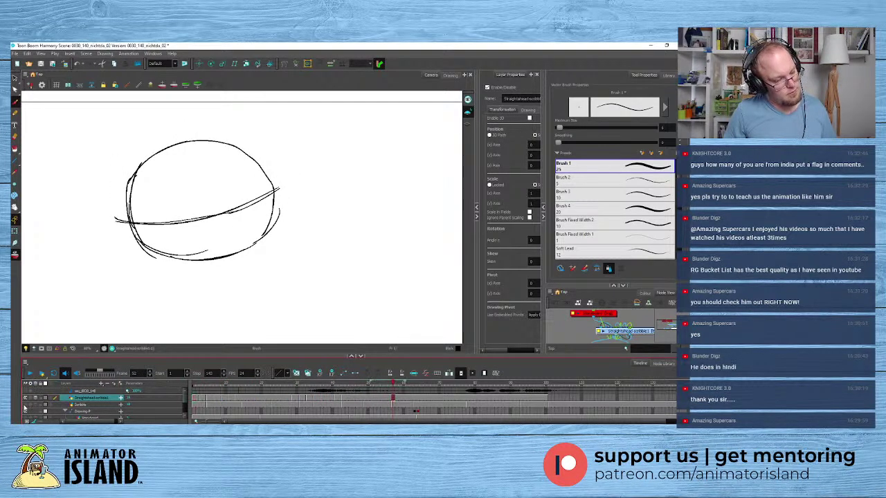
# - Play back the head-circle animation from the first frame with the Scribble layer shown to compare both
pyautogui.click(42, 374)
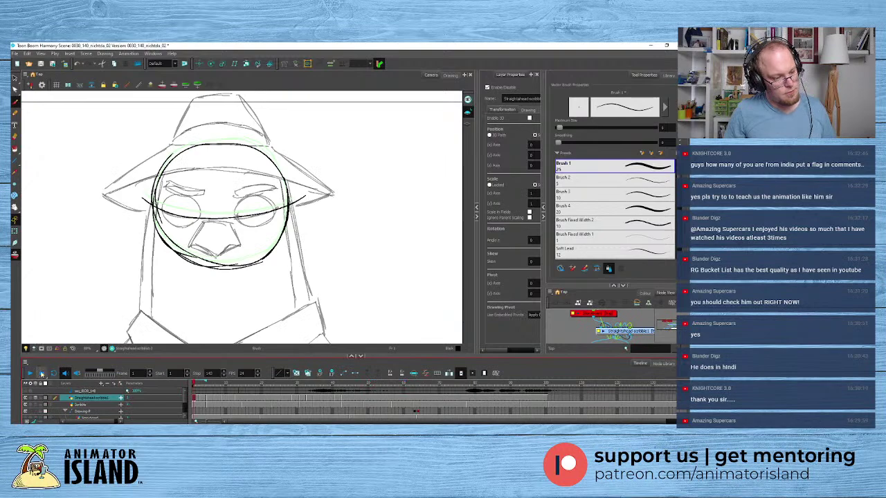
pyautogui.click(30, 374)
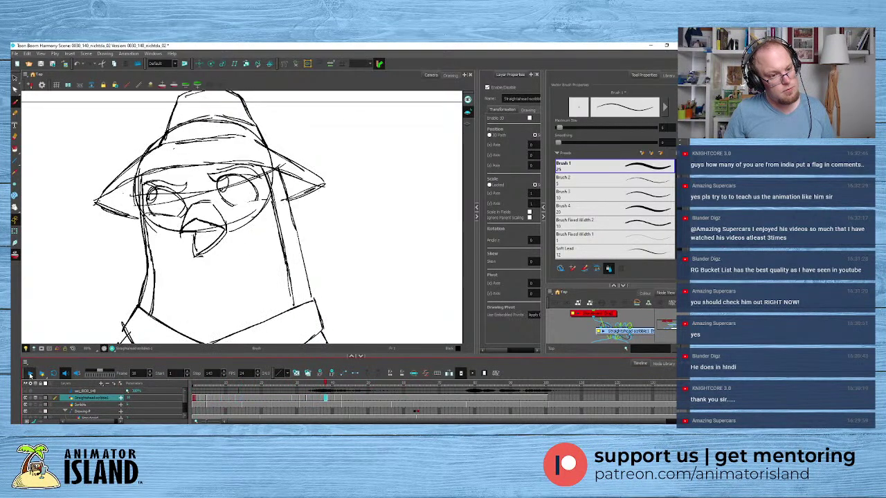
pyautogui.click(29, 374)
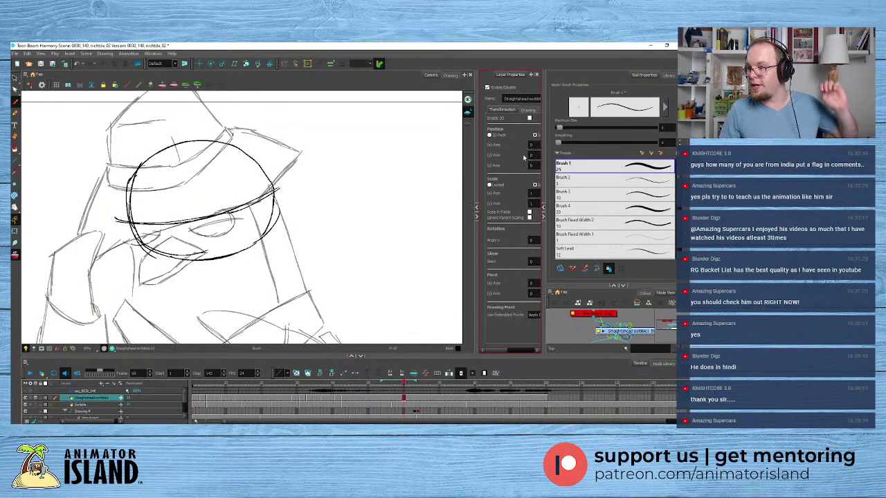
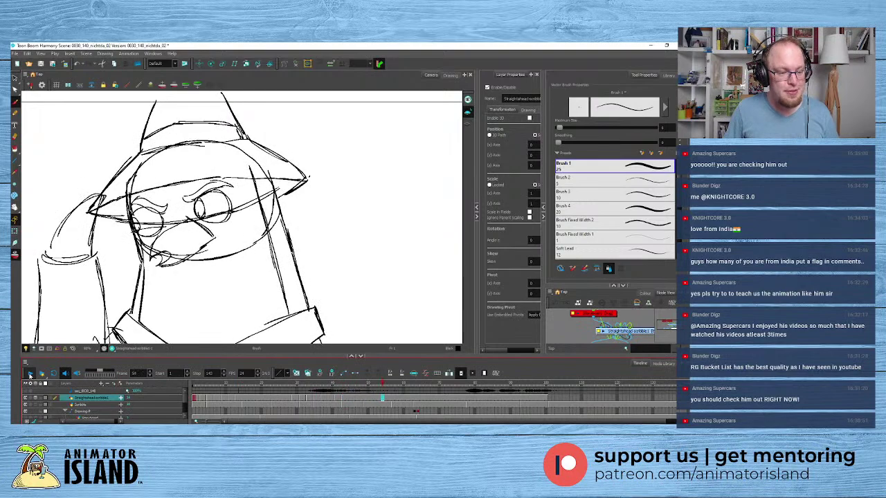
pyautogui.click(30, 375)
pyautogui.moveTo(308, 383); pyautogui.dragTo(139, 387)
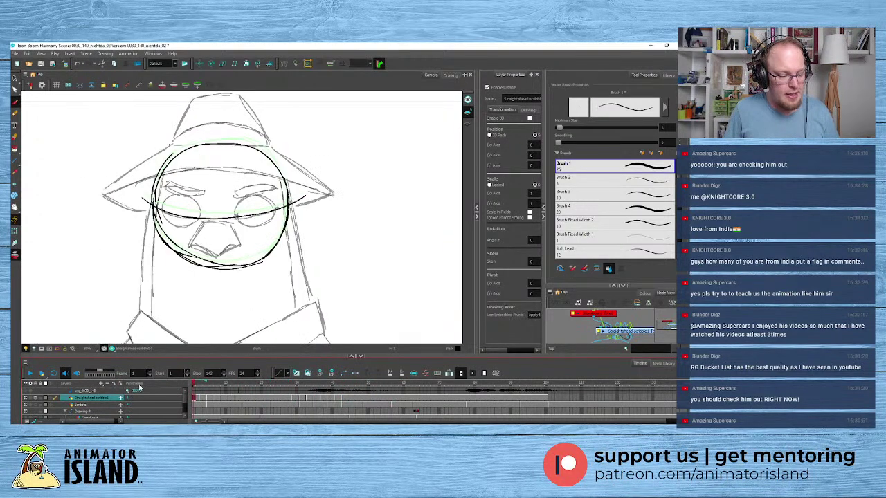
pyautogui.click(30, 373)
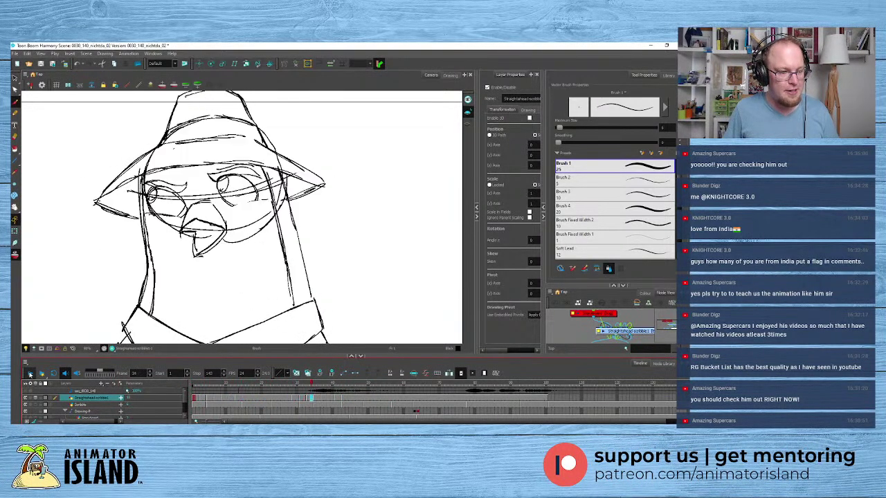
pyautogui.click(30, 374)
# - Draw both eyes and eyebrows inside the head circle on frame 1, following the rough sketch
pyautogui.moveTo(311, 386); pyautogui.dragTo(194, 386)
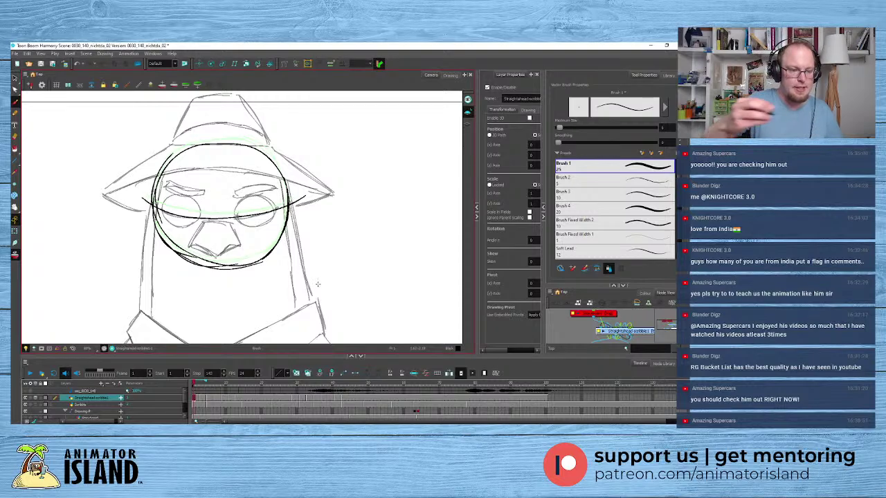
pyautogui.moveTo(159, 210)
pyautogui.mouseDown()
pyautogui.moveTo(180, 227)
pyautogui.moveTo(193, 223)
pyautogui.moveTo(164, 206)
pyautogui.moveTo(166, 191)
pyautogui.moveTo(204, 191)
pyautogui.moveTo(182, 192)
pyautogui.mouseUp()
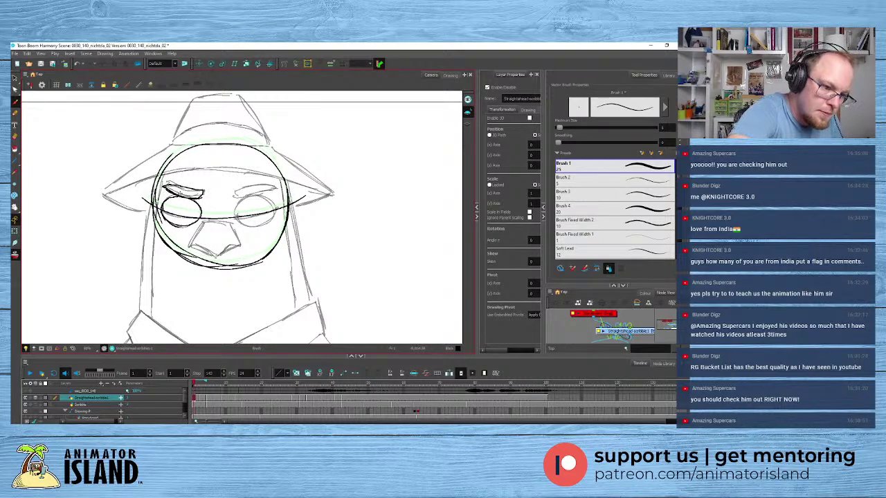
pyautogui.moveTo(237, 199)
pyautogui.mouseDown()
pyautogui.moveTo(237, 217)
pyautogui.moveTo(256, 229)
pyautogui.moveTo(272, 219)
pyautogui.moveTo(240, 194)
pyautogui.moveTo(278, 187)
pyautogui.moveTo(234, 194)
pyautogui.moveTo(255, 185)
pyautogui.mouseUp()
# - Draw both eyes and eyebrows on the frame 3 drawing, slightly offset from the onion-skinned previous ones
pyautogui.click(202, 398)
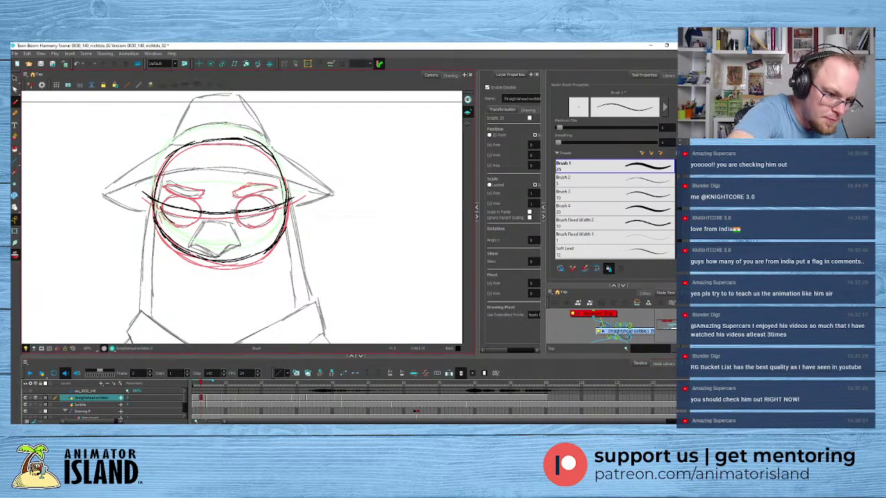
pyautogui.moveTo(197, 220)
pyautogui.mouseDown()
pyautogui.moveTo(199, 202)
pyautogui.moveTo(166, 196)
pyautogui.moveTo(203, 194)
pyautogui.moveTo(185, 186)
pyautogui.moveTo(204, 189)
pyautogui.moveTo(198, 182)
pyautogui.mouseUp()
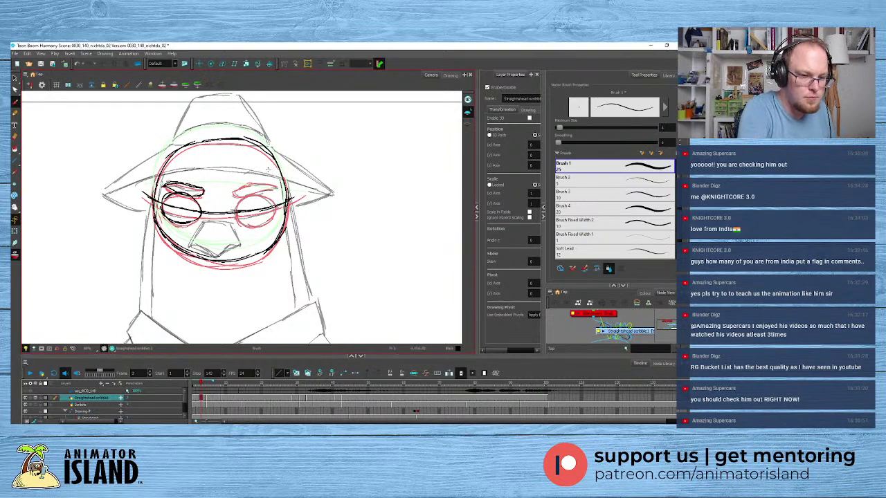
pyautogui.moveTo(241, 197)
pyautogui.mouseDown()
pyautogui.moveTo(236, 211)
pyautogui.moveTo(260, 225)
pyautogui.moveTo(275, 196)
pyautogui.moveTo(238, 197)
pyautogui.moveTo(254, 182)
pyautogui.moveTo(274, 183)
pyautogui.mouseUp()
pyautogui.hotkey('ctrl', 'z')
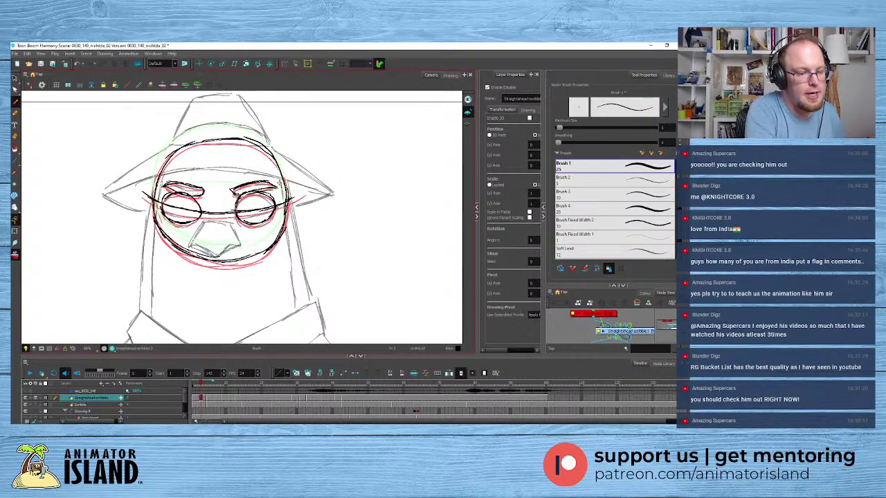
# - Draw wide round eyes with raised eyebrows on the frame 5 drawing and move on to frame 7
pyautogui.click(211, 398)
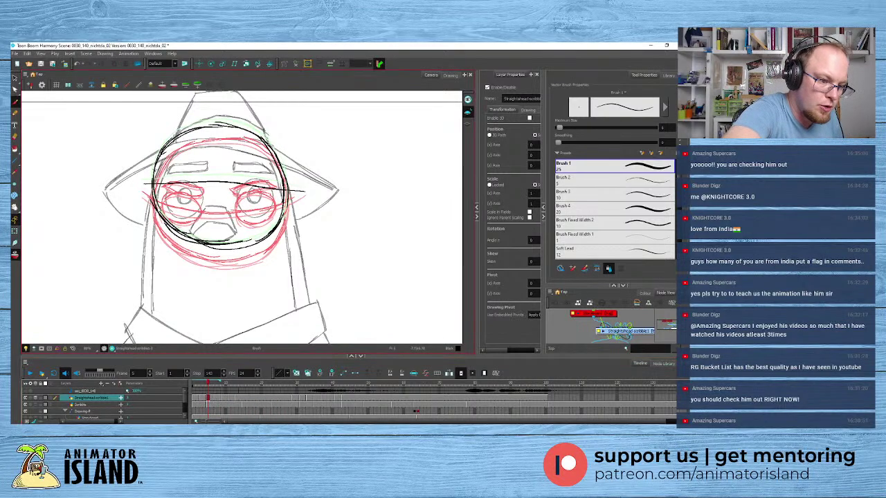
pyautogui.moveTo(162, 182)
pyautogui.mouseDown()
pyautogui.moveTo(178, 200)
pyautogui.moveTo(200, 178)
pyautogui.moveTo(193, 169)
pyautogui.moveTo(170, 178)
pyautogui.moveTo(191, 200)
pyautogui.moveTo(182, 204)
pyautogui.moveTo(164, 191)
pyautogui.mouseUp()
pyautogui.hotkey('ctrl', 'z')
pyautogui.hotkey('ctrl', 'z')
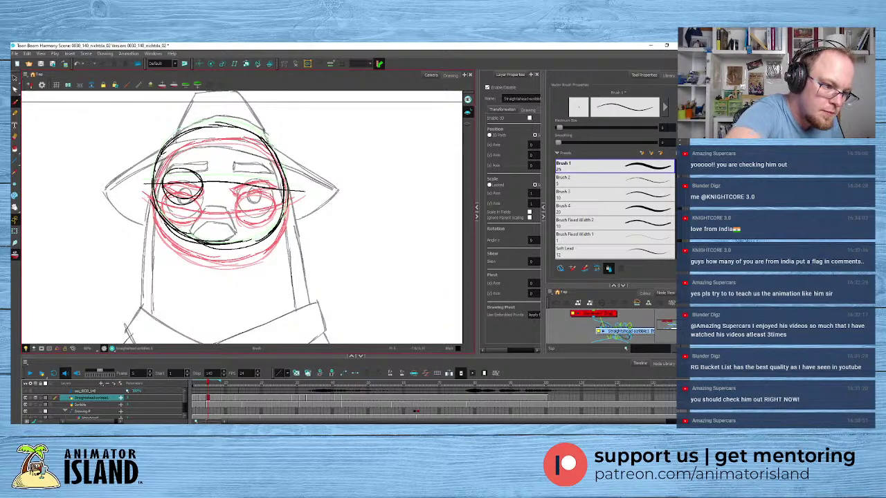
pyautogui.hotkey('ctrl', 'z')
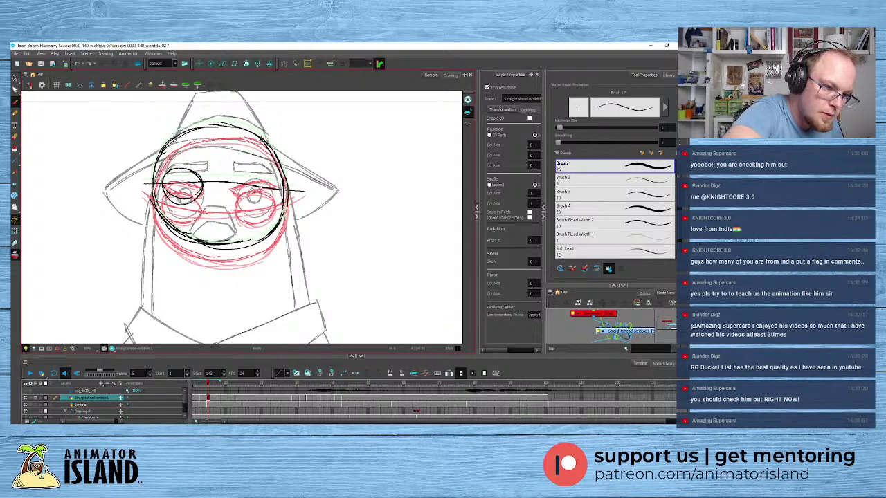
pyautogui.moveTo(177, 168)
pyautogui.mouseDown()
pyautogui.moveTo(206, 171)
pyautogui.moveTo(206, 162)
pyautogui.moveTo(167, 166)
pyautogui.mouseUp()
pyautogui.moveTo(241, 170)
pyautogui.mouseDown()
pyautogui.moveTo(231, 184)
pyautogui.moveTo(266, 200)
pyautogui.moveTo(254, 169)
pyautogui.moveTo(231, 187)
pyautogui.mouseUp()
pyautogui.moveTo(231, 187)
pyautogui.mouseDown()
pyautogui.moveTo(274, 186)
pyautogui.moveTo(237, 174)
pyautogui.moveTo(274, 173)
pyautogui.mouseUp()
pyautogui.moveTo(274, 172); pyautogui.dragTo(255, 162)
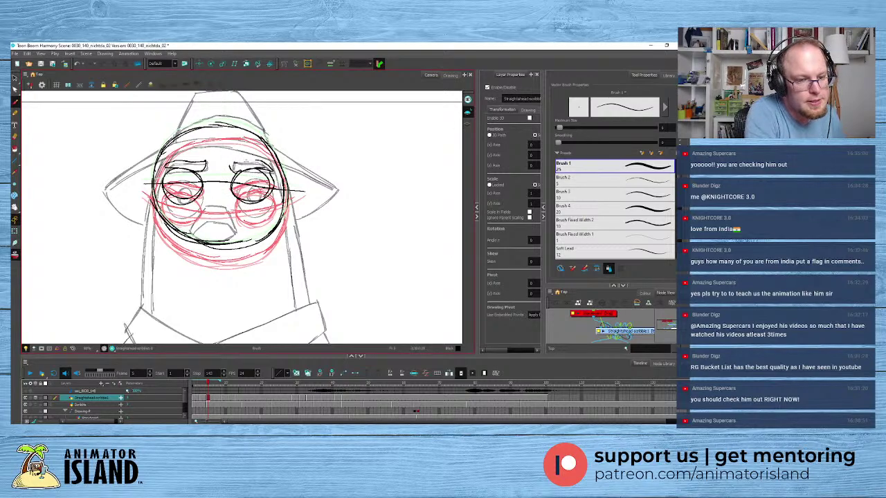
pyautogui.click(216, 400)
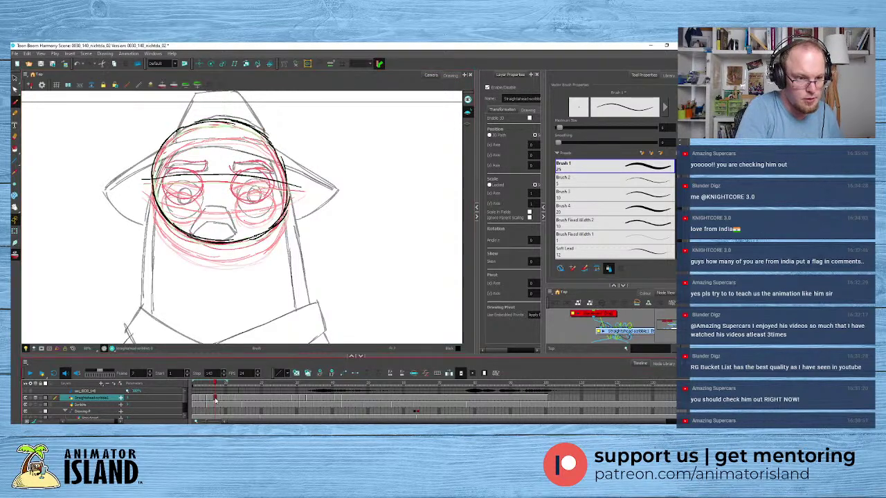
pyautogui.moveTo(161, 177)
pyautogui.mouseDown()
pyautogui.moveTo(180, 197)
pyautogui.moveTo(201, 183)
pyautogui.mouseUp()
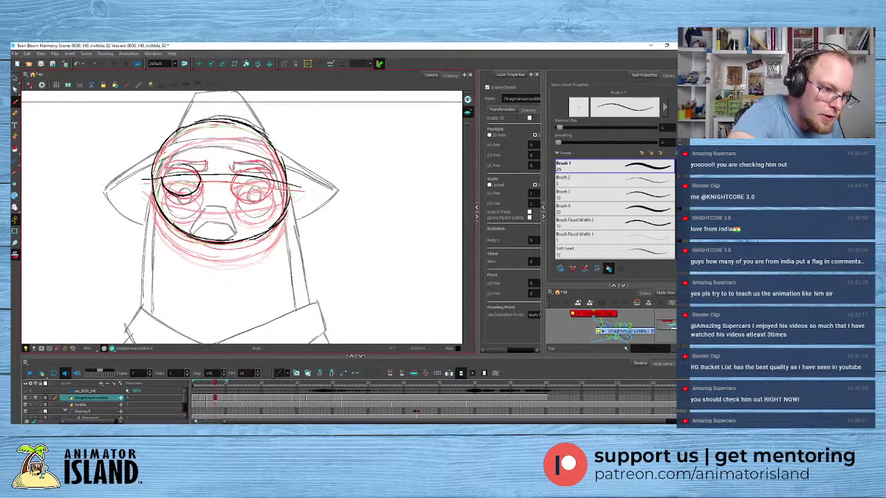
pyautogui.hotkey('ctrl', 'z')
pyautogui.hotkey('ctrl', 'z')
pyautogui.moveTo(161, 177)
pyautogui.mouseDown()
pyautogui.moveTo(197, 165)
pyautogui.moveTo(164, 174)
pyautogui.moveTo(170, 193)
pyautogui.moveTo(189, 159)
pyautogui.mouseUp()
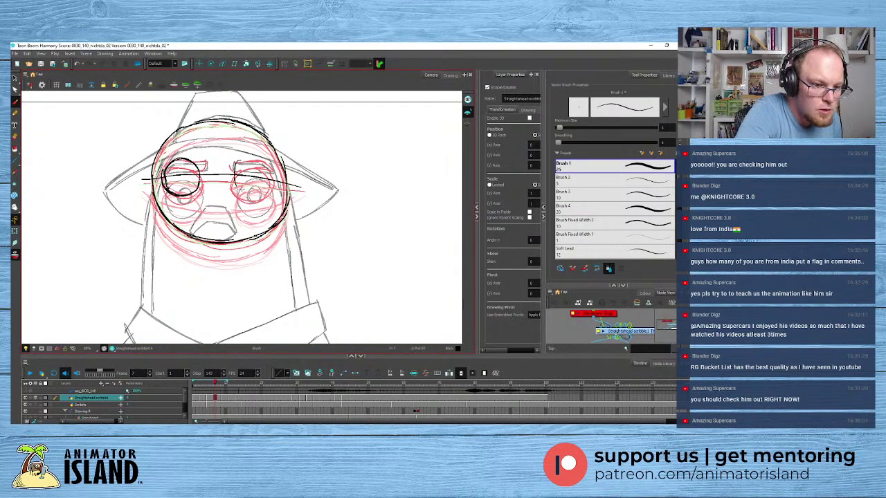
pyautogui.hotkey('ctrl', 'z')
pyautogui.hotkey('ctrl', 'z')
pyautogui.hotkey('ctrl', 'z')
pyautogui.hotkey('ctrl', 'z')
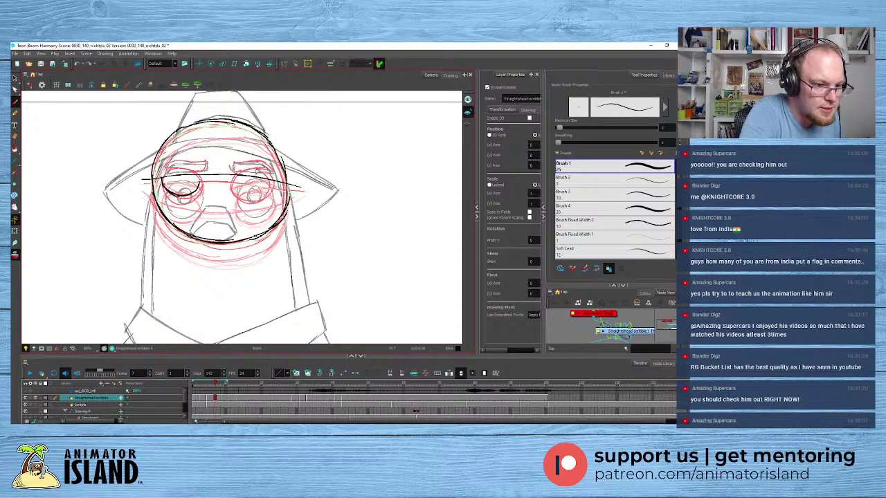
pyautogui.hotkey('ctrl', 'z')
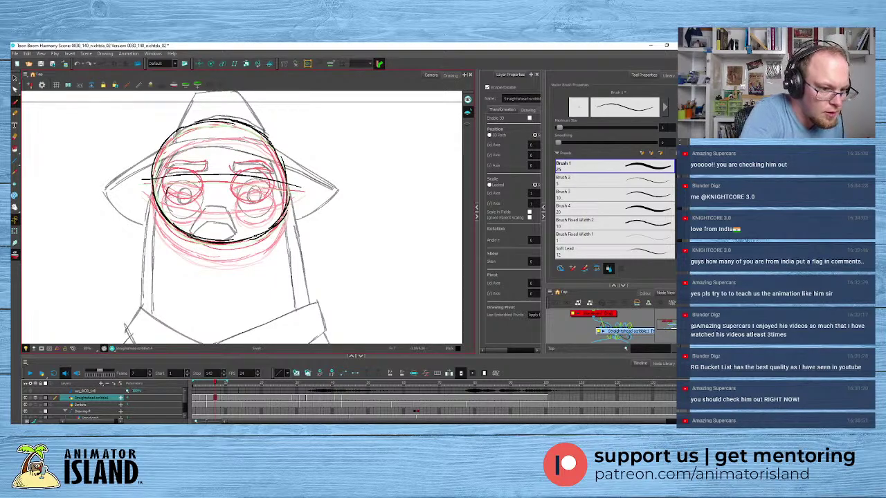
# - Draw two large round eyes with oval pupils inside the head circle on frame 7
pyautogui.moveTo(165, 198)
pyautogui.mouseDown()
pyautogui.moveTo(182, 219)
pyautogui.moveTo(203, 195)
pyautogui.moveTo(191, 181)
pyautogui.moveTo(172, 182)
pyautogui.moveTo(184, 217)
pyautogui.mouseUp()
pyautogui.moveTo(240, 182)
pyautogui.mouseDown()
pyautogui.moveTo(239, 210)
pyautogui.moveTo(263, 217)
pyautogui.mouseUp()
pyautogui.moveTo(242, 181); pyautogui.dragTo(271, 212)
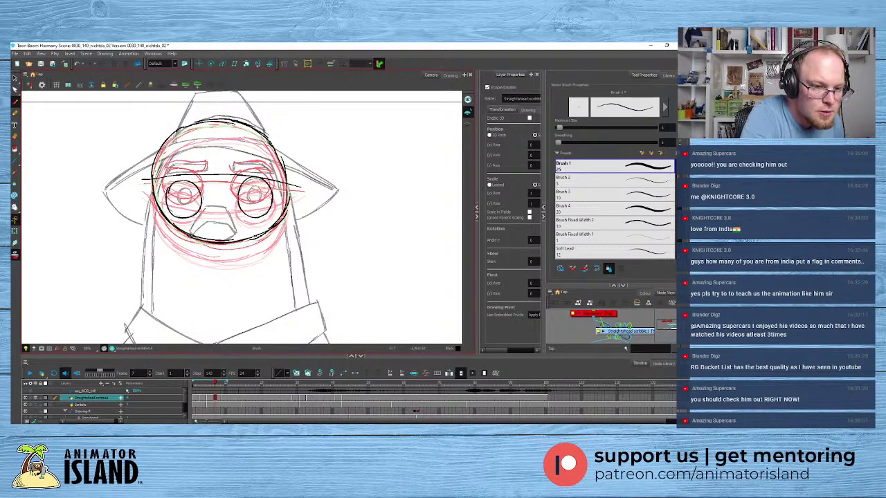
pyautogui.moveTo(172, 189)
pyautogui.mouseDown()
pyautogui.moveTo(236, 204)
pyautogui.moveTo(257, 182)
pyautogui.moveTo(198, 199)
pyautogui.moveTo(271, 201)
pyautogui.moveTo(250, 193)
pyautogui.moveTo(258, 187)
pyautogui.moveTo(251, 196)
pyautogui.moveTo(178, 198)
pyautogui.moveTo(191, 185)
pyautogui.moveTo(272, 196)
pyautogui.moveTo(183, 196)
pyautogui.mouseUp()
pyautogui.click(271, 206)
# - Move both frame 7 eyes slightly up the face and draw the two eyebrows above them
pyautogui.press('s')
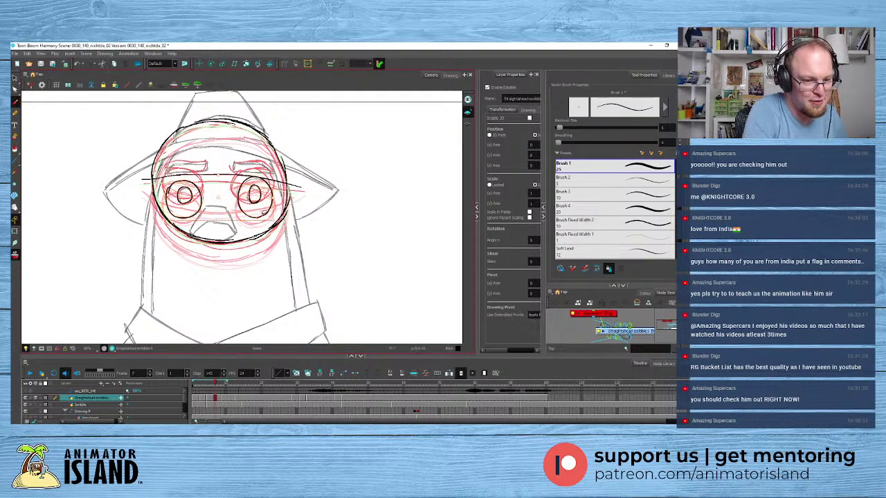
pyautogui.moveTo(263, 213); pyautogui.dragTo(262, 201)
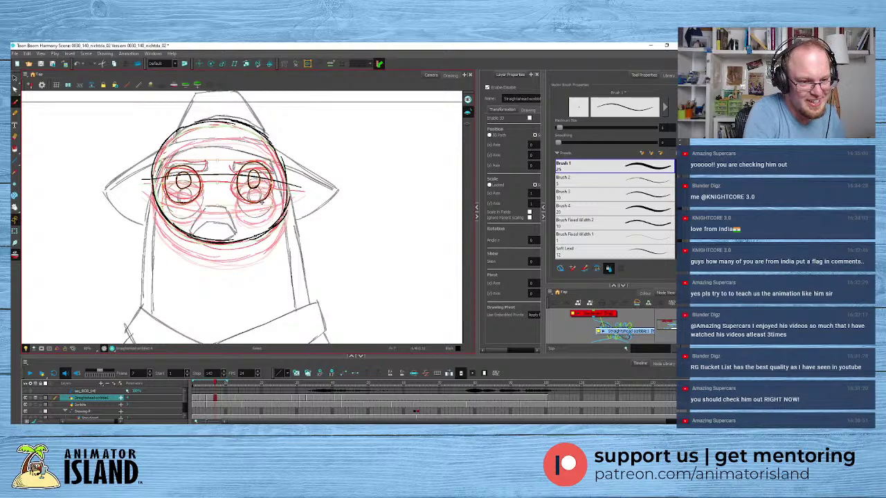
pyautogui.hotkey('alt', 'b')
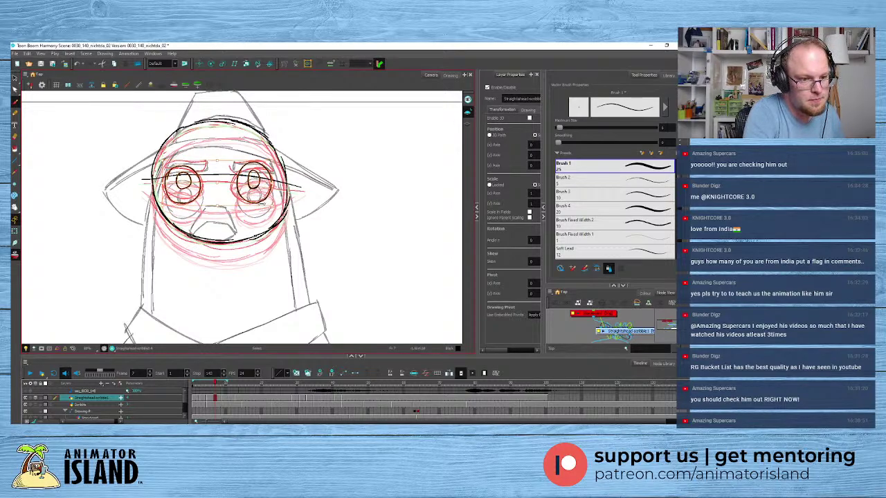
pyautogui.moveTo(168, 169)
pyautogui.mouseDown()
pyautogui.moveTo(206, 167)
pyautogui.moveTo(170, 158)
pyautogui.moveTo(164, 169)
pyautogui.mouseUp()
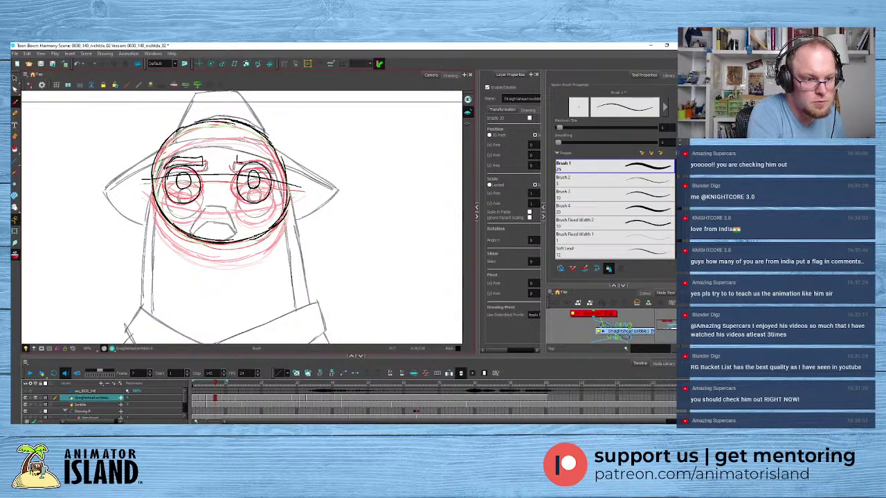
pyautogui.moveTo(238, 164); pyautogui.dragTo(276, 153)
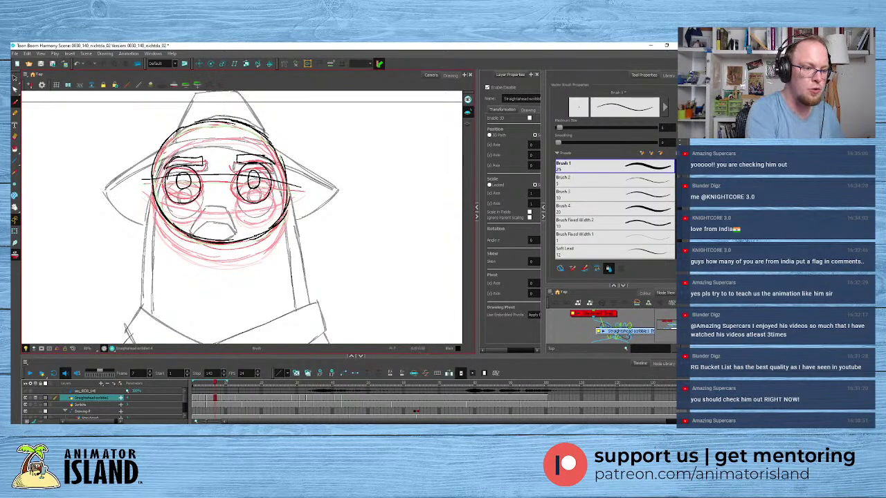
# - Flip back and forth between frames 8 and 9 to compare the head position of the two drawings
pyautogui.click(223, 399)
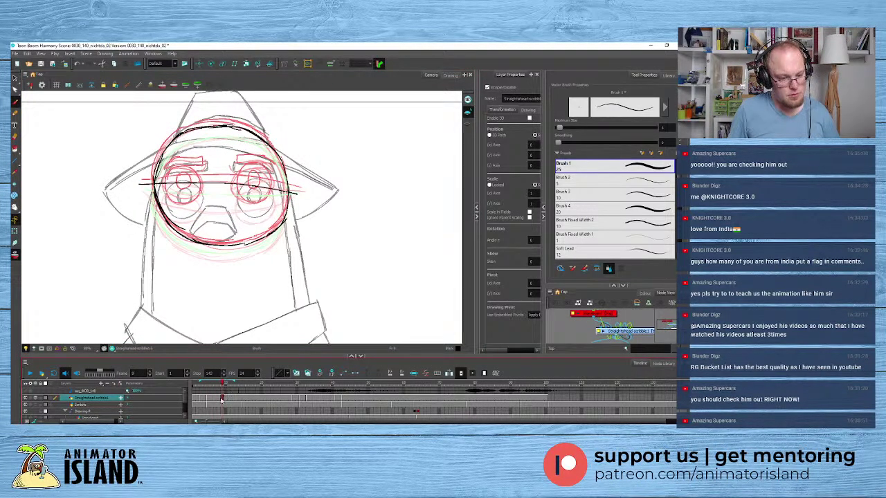
pyautogui.click(219, 399)
pyautogui.click(223, 400)
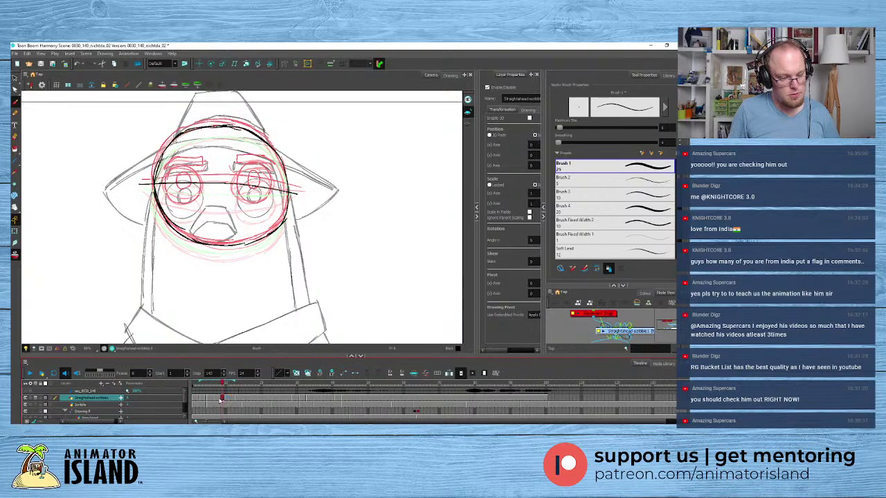
pyautogui.click(219, 400)
pyautogui.click(223, 400)
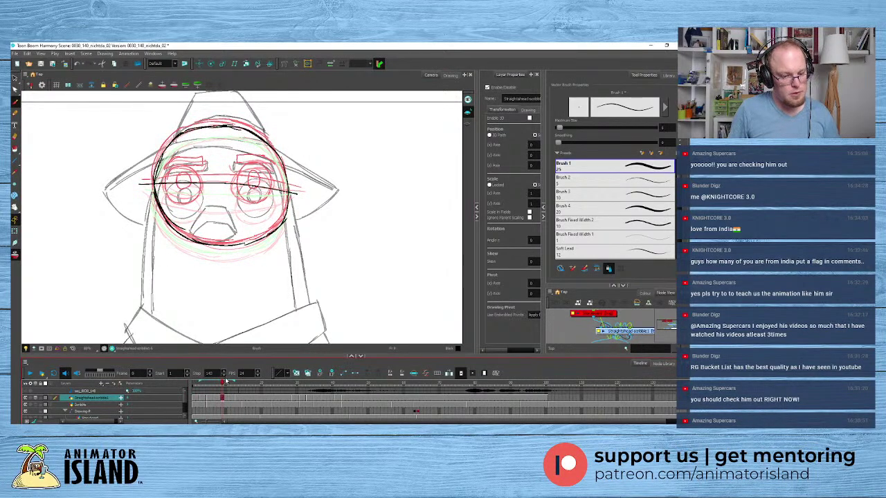
pyautogui.click(219, 399)
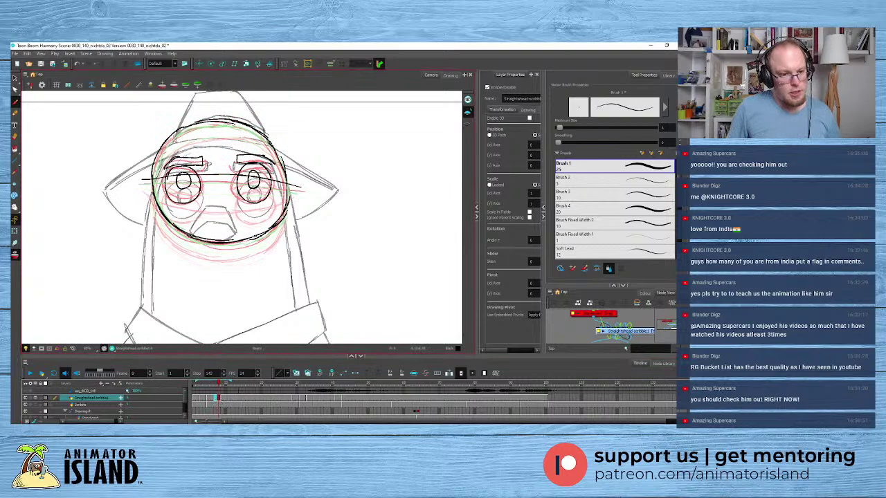
# - Copy the eyes and eyebrows from the frame 8 drawing and place them on the frame 9 head circle
pyautogui.moveTo(239, 152); pyautogui.dragTo(217, 152)
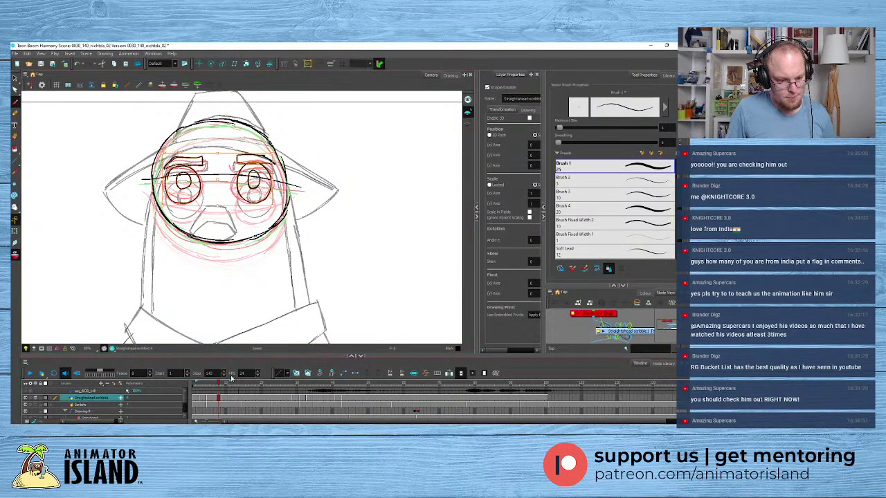
pyautogui.click(222, 400)
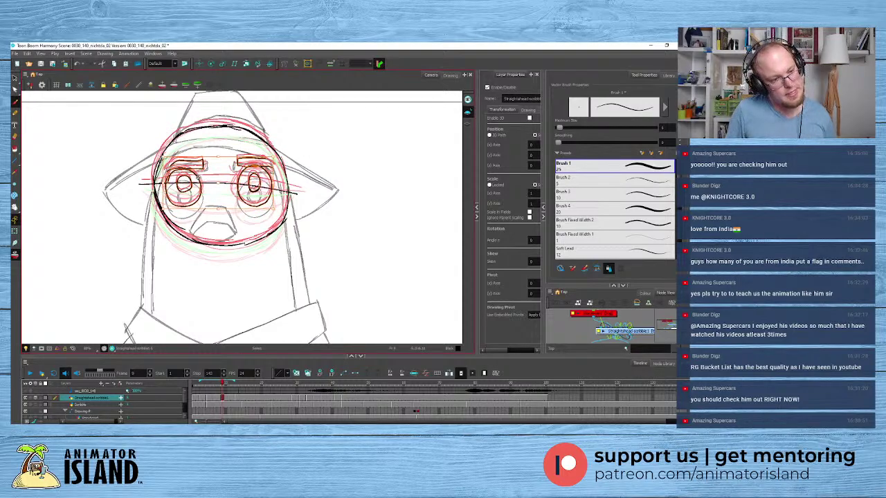
pyautogui.press('Escape')
# - Draw two round eyes with oval pupils and slightly raised eyebrows inside the head circle on frame 13
pyautogui.click(231, 399)
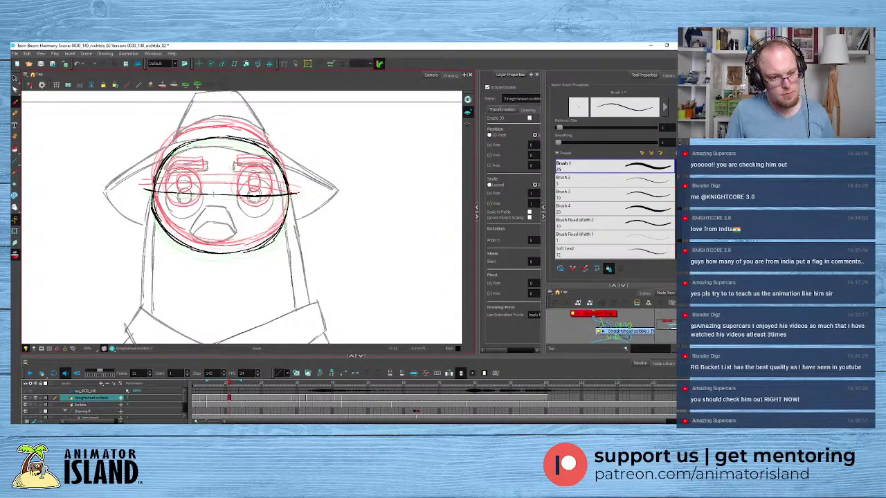
pyautogui.click(236, 399)
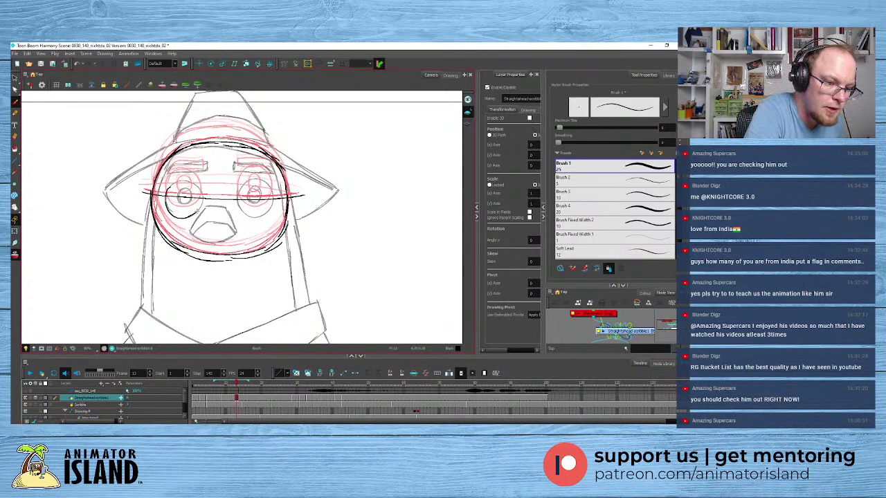
pyautogui.moveTo(197, 210)
pyautogui.mouseDown()
pyautogui.moveTo(202, 198)
pyautogui.moveTo(185, 179)
pyautogui.moveTo(167, 190)
pyautogui.moveTo(181, 186)
pyautogui.moveTo(188, 198)
pyautogui.moveTo(192, 169)
pyautogui.moveTo(207, 166)
pyautogui.moveTo(166, 175)
pyautogui.moveTo(177, 165)
pyautogui.mouseUp()
pyautogui.moveTo(235, 171)
pyautogui.mouseDown()
pyautogui.moveTo(274, 175)
pyautogui.moveTo(228, 162)
pyautogui.moveTo(240, 208)
pyautogui.moveTo(260, 217)
pyautogui.moveTo(274, 206)
pyautogui.moveTo(264, 178)
pyautogui.moveTo(244, 182)
pyautogui.moveTo(256, 205)
pyautogui.mouseUp()
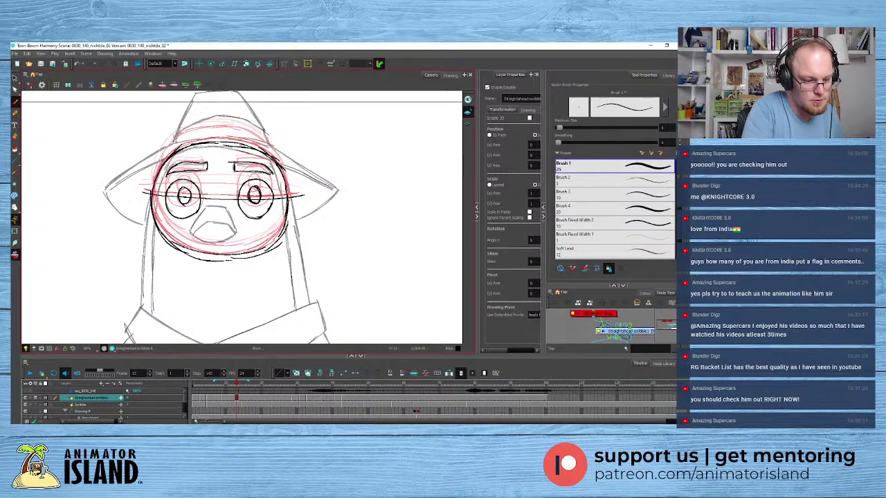
# - Draw the eyebrows and the two round eyes with pupils on frame 12, between the neighbouring onion-skin drawings
pyautogui.click(232, 383)
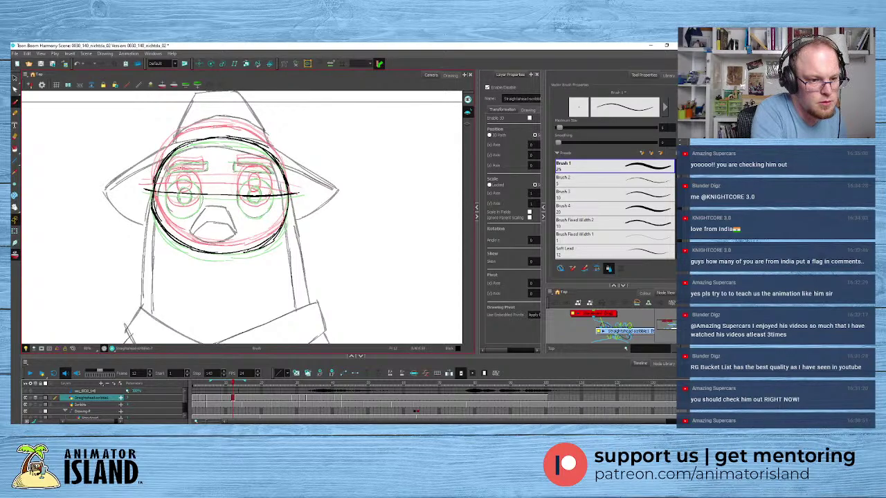
pyautogui.moveTo(194, 171)
pyautogui.mouseDown()
pyautogui.moveTo(206, 170)
pyautogui.moveTo(197, 163)
pyautogui.moveTo(169, 173)
pyautogui.mouseUp()
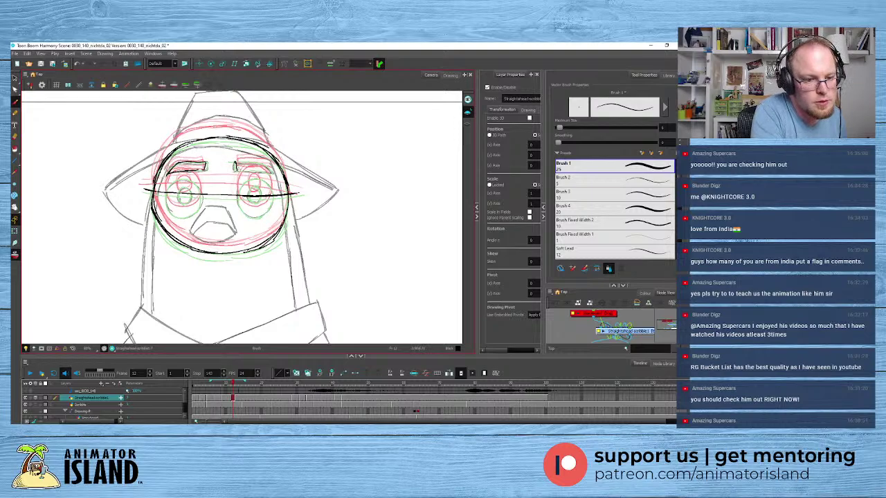
pyautogui.moveTo(237, 169)
pyautogui.mouseDown()
pyautogui.moveTo(270, 173)
pyautogui.moveTo(271, 164)
pyautogui.moveTo(235, 161)
pyautogui.moveTo(247, 154)
pyautogui.mouseUp()
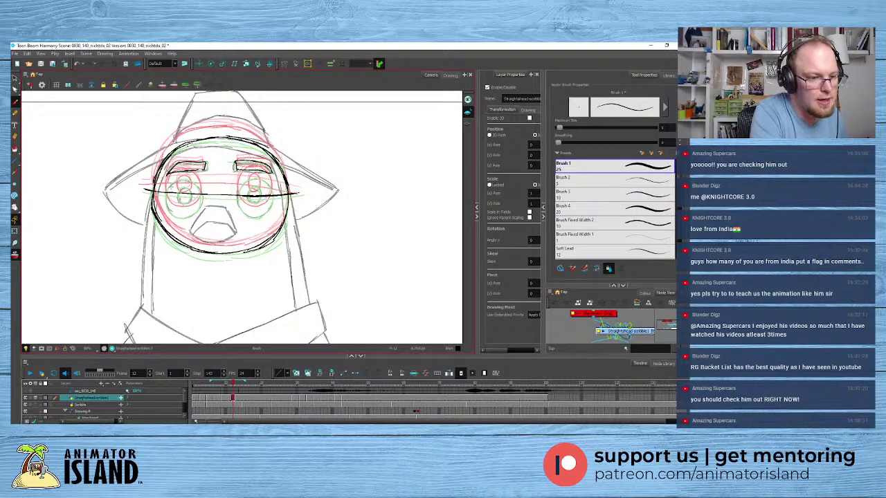
pyautogui.moveTo(174, 178)
pyautogui.mouseDown()
pyautogui.moveTo(166, 184)
pyautogui.moveTo(180, 215)
pyautogui.moveTo(199, 203)
pyautogui.moveTo(199, 186)
pyautogui.moveTo(173, 180)
pyautogui.moveTo(167, 194)
pyautogui.moveTo(178, 203)
pyautogui.moveTo(189, 184)
pyautogui.moveTo(184, 201)
pyautogui.mouseUp()
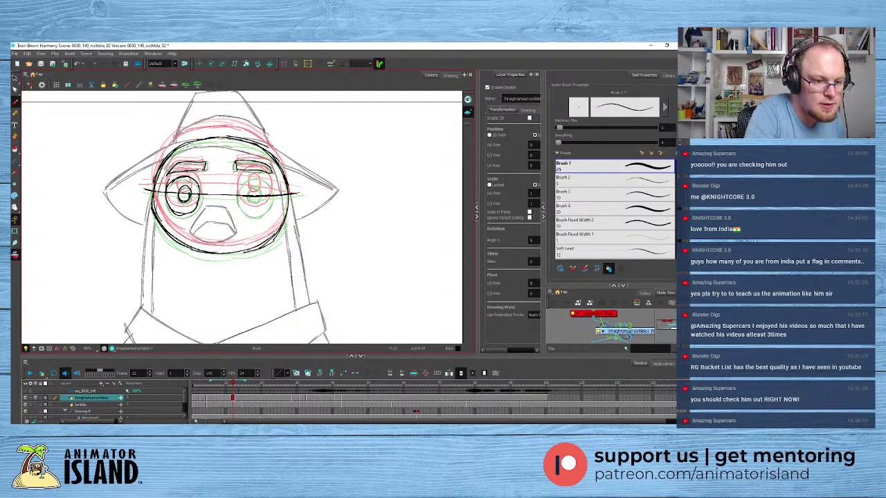
pyautogui.moveTo(252, 185)
pyautogui.mouseDown()
pyautogui.moveTo(260, 200)
pyautogui.moveTo(254, 183)
pyautogui.moveTo(241, 207)
pyautogui.moveTo(261, 215)
pyautogui.moveTo(273, 197)
pyautogui.moveTo(267, 179)
pyautogui.moveTo(237, 194)
pyautogui.moveTo(270, 184)
pyautogui.mouseUp()
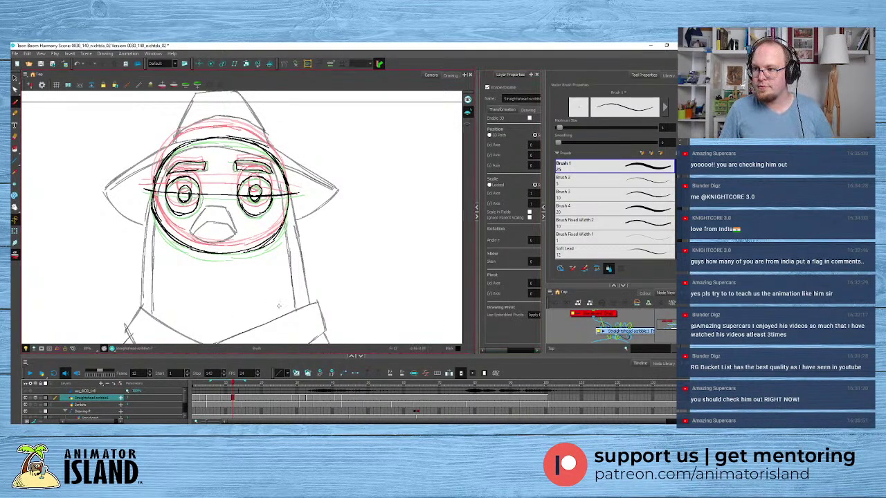
# - Play the animation from the start, first with the rough scribble layer shown and again with it hidden
pyautogui.click(196, 386)
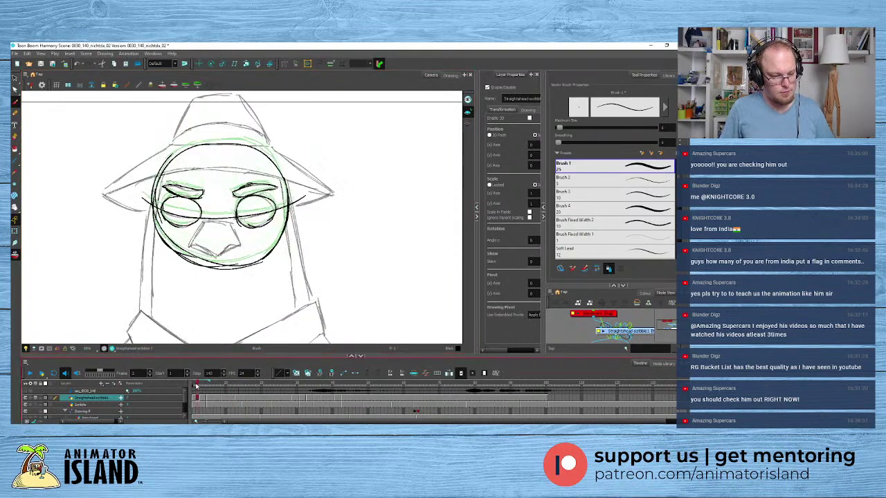
pyautogui.click(30, 373)
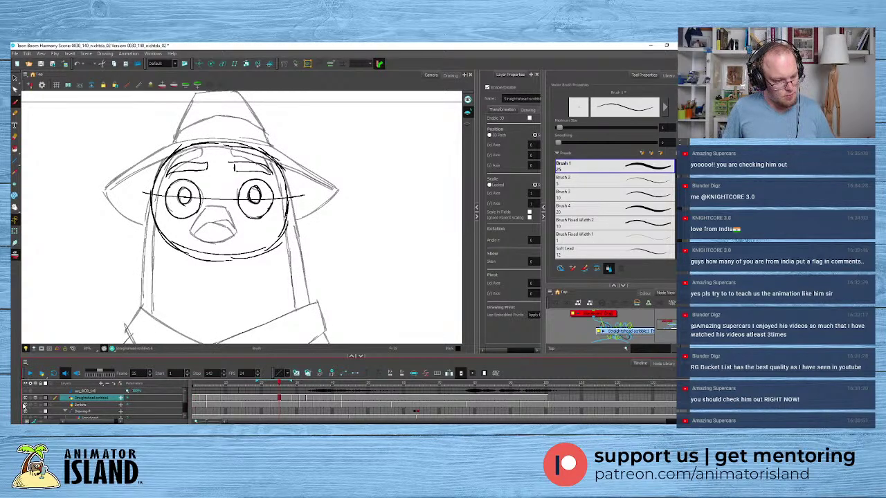
pyautogui.click(25, 406)
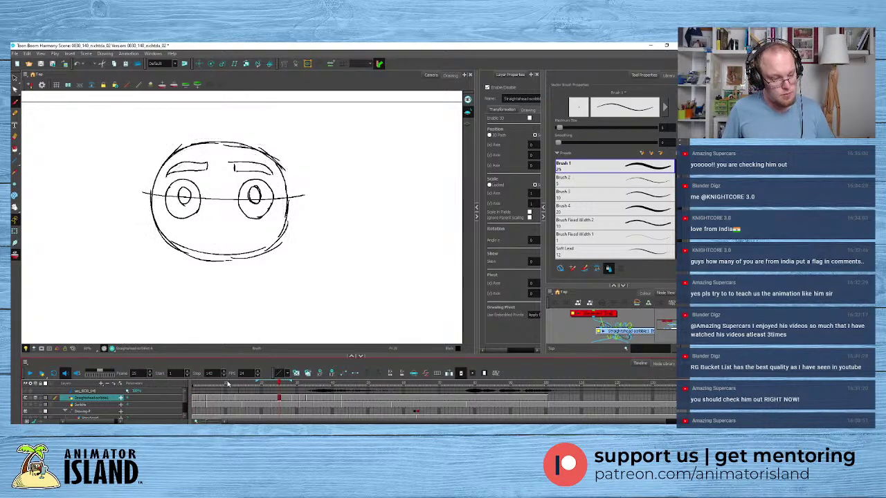
pyautogui.moveTo(209, 385); pyautogui.dragTo(195, 385)
pyautogui.click(30, 374)
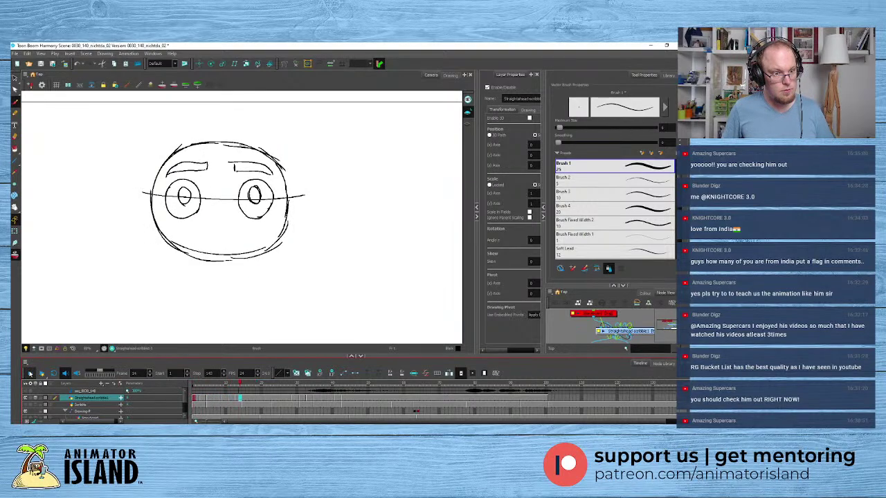
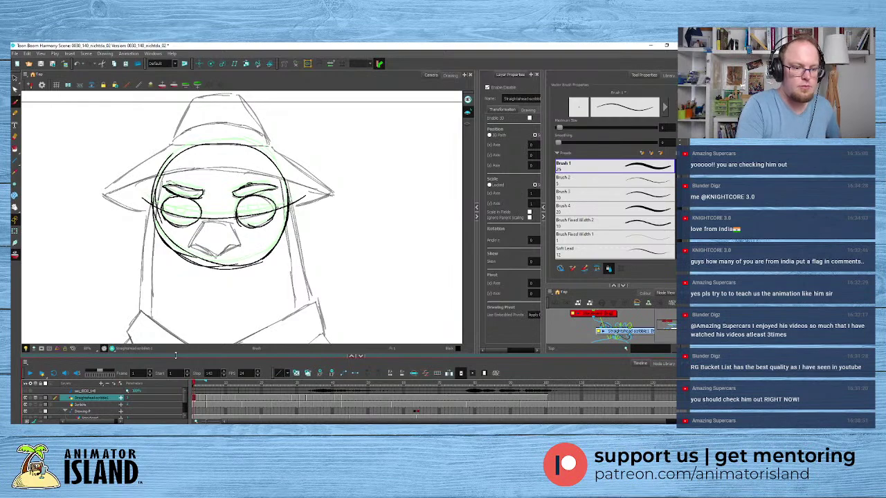
# - Draw the arched front edge of the hat brim across the forehead on frame 1, from tip to tip
pyautogui.moveTo(101, 199)
pyautogui.mouseDown()
pyautogui.moveTo(210, 169)
pyautogui.moveTo(166, 179)
pyautogui.moveTo(334, 195)
pyautogui.mouseUp()
pyautogui.hotkey('ctrl', 'z')
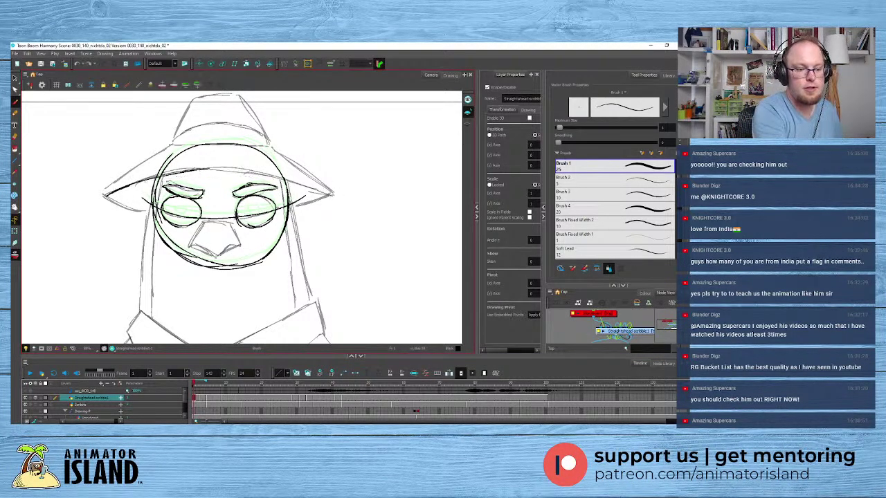
pyautogui.moveTo(144, 182)
pyautogui.mouseDown()
pyautogui.moveTo(237, 169)
pyautogui.moveTo(335, 195)
pyautogui.moveTo(198, 168)
pyautogui.mouseUp()
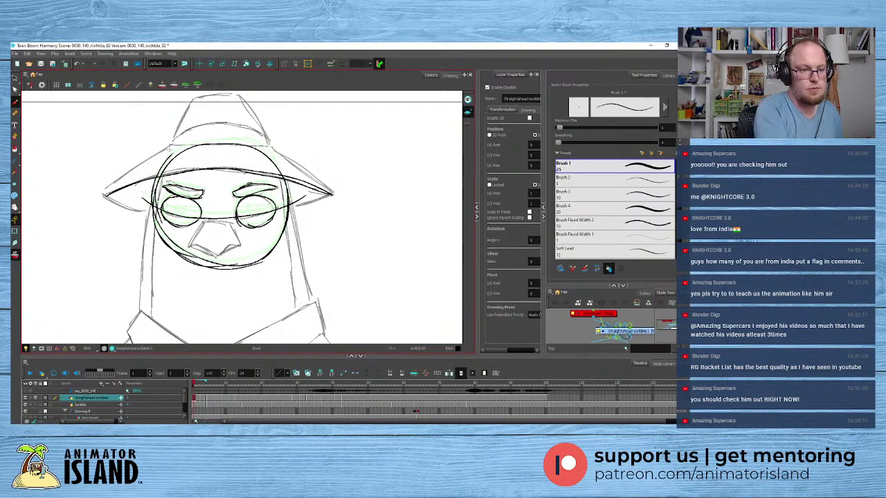
# - Draw the curved line where the hat's crown meets the brim on frame 1
pyautogui.moveTo(172, 144); pyautogui.dragTo(262, 146)
pyautogui.hotkey('ctrl', 'z')
pyautogui.moveTo(171, 144)
pyautogui.mouseDown()
pyautogui.moveTo(269, 146)
pyautogui.moveTo(179, 143)
pyautogui.mouseUp()
pyautogui.moveTo(178, 144); pyautogui.dragTo(268, 146)
pyautogui.hotkey('ctrl', 'z')
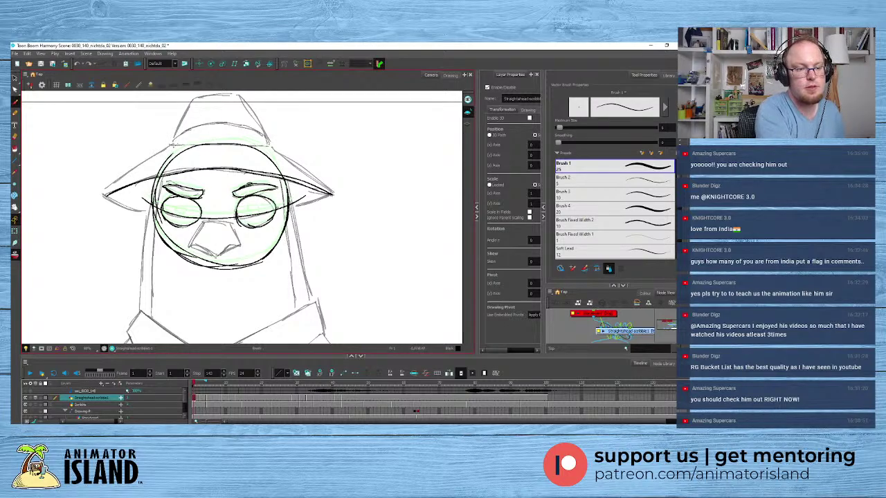
pyautogui.moveTo(172, 143)
pyautogui.mouseDown()
pyautogui.moveTo(266, 147)
pyautogui.moveTo(221, 148)
pyautogui.moveTo(244, 147)
pyautogui.mouseUp()
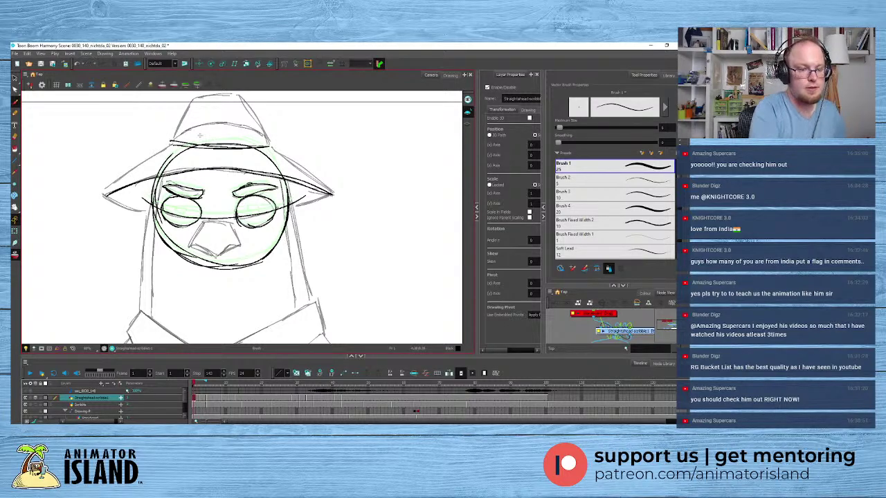
# - Draw the short underside curves of the hat brim on both sides of the head on frame 1
pyautogui.moveTo(106, 197); pyautogui.dragTo(147, 214)
pyautogui.hotkey('ctrl', 'z')
pyautogui.moveTo(297, 209)
pyautogui.mouseDown()
pyautogui.moveTo(329, 195)
pyautogui.moveTo(299, 209)
pyautogui.mouseUp()
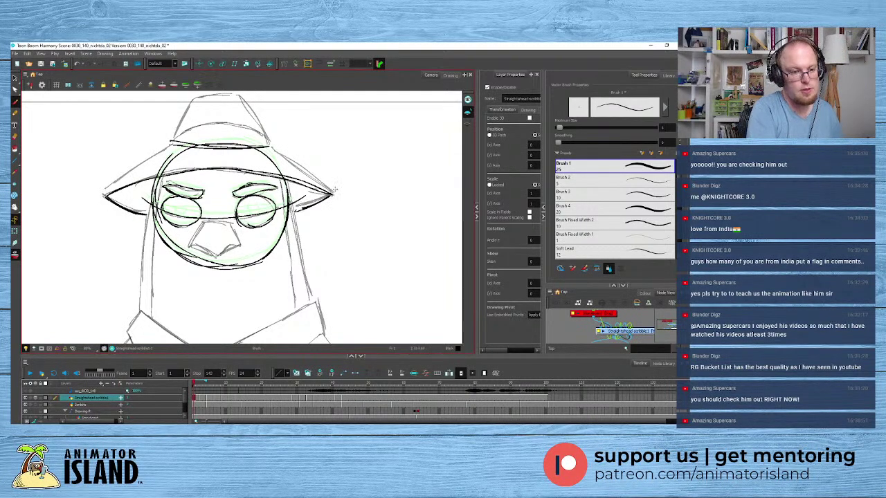
# - Compare frame 3 with frame 1 and draw the brim's underside curves on both sides of the frame 3 head
pyautogui.click(203, 400)
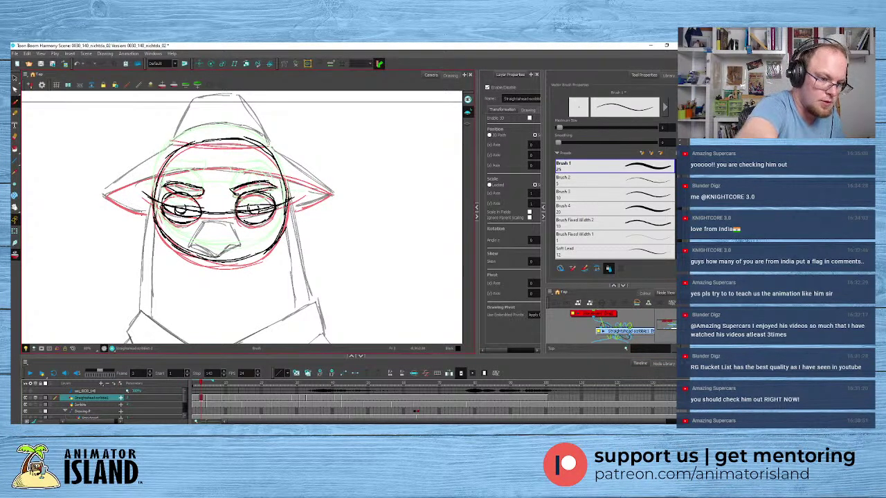
pyautogui.click(241, 400)
pyautogui.click(202, 399)
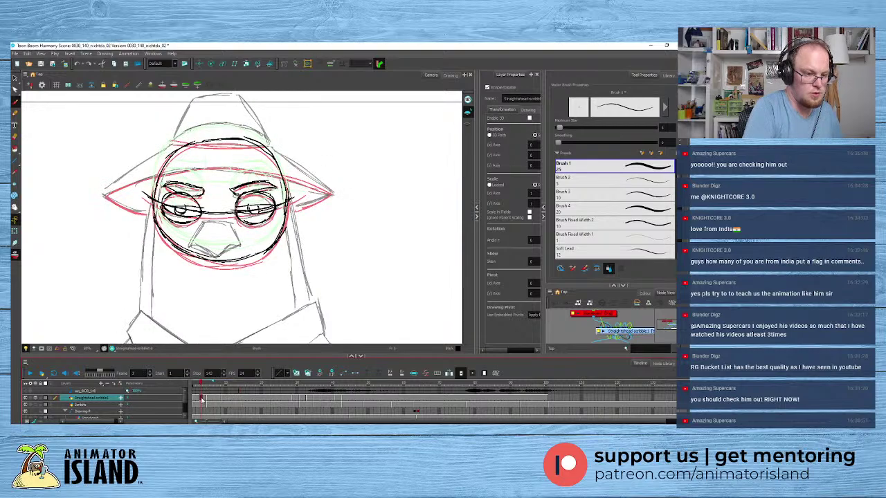
pyautogui.click(195, 400)
pyautogui.click(201, 398)
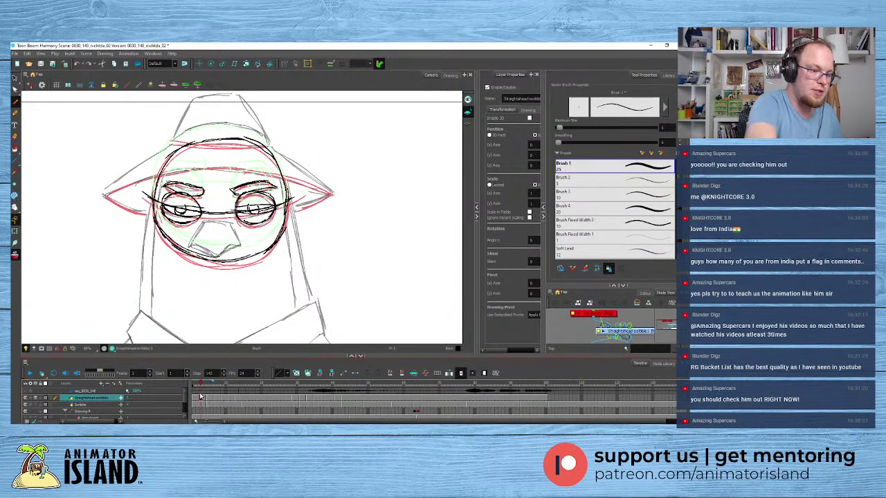
pyautogui.moveTo(104, 195); pyautogui.dragTo(147, 219)
pyautogui.hotkey('ctrl', 'z')
pyautogui.hotkey('ctrl', 'z')
pyautogui.moveTo(296, 211); pyautogui.dragTo(332, 193)
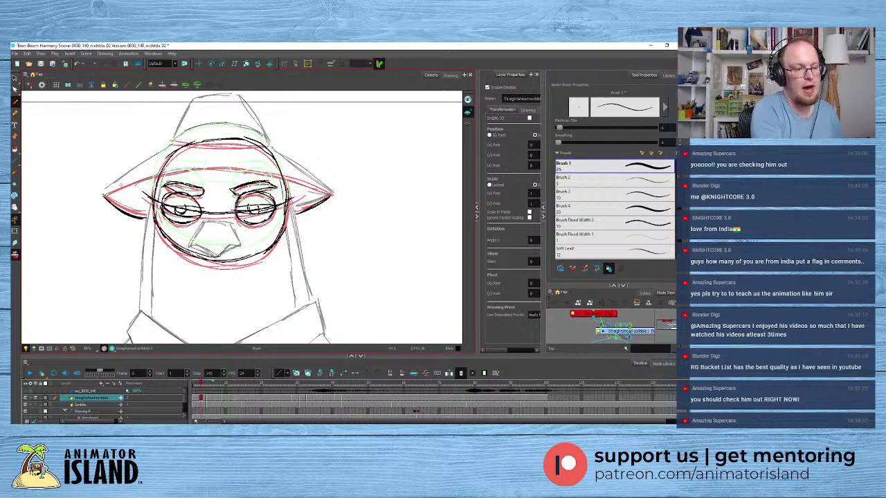
# - Draw the arched front brim edge and the curved base line of the crown on frame 3
pyautogui.moveTo(107, 196)
pyautogui.mouseDown()
pyautogui.moveTo(158, 169)
pyautogui.moveTo(209, 164)
pyautogui.moveTo(296, 177)
pyautogui.moveTo(329, 194)
pyautogui.mouseUp()
pyautogui.hotkey('ctrl', 'z')
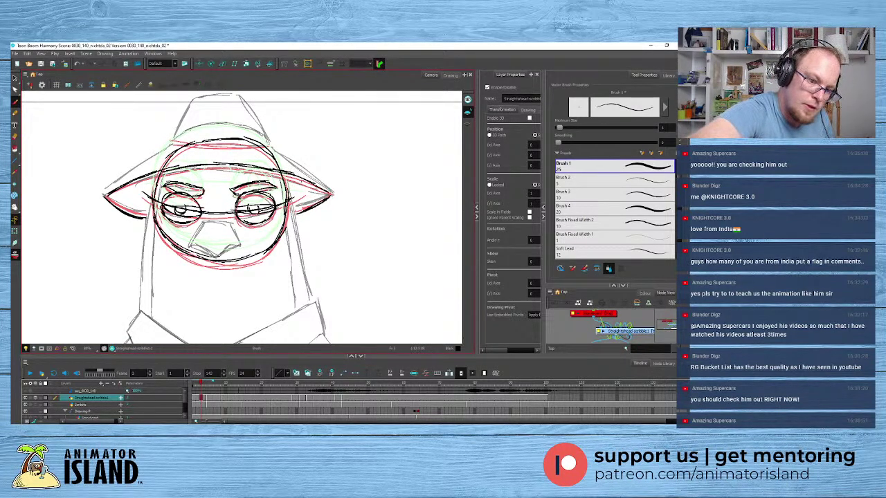
pyautogui.moveTo(288, 175); pyautogui.dragTo(318, 188)
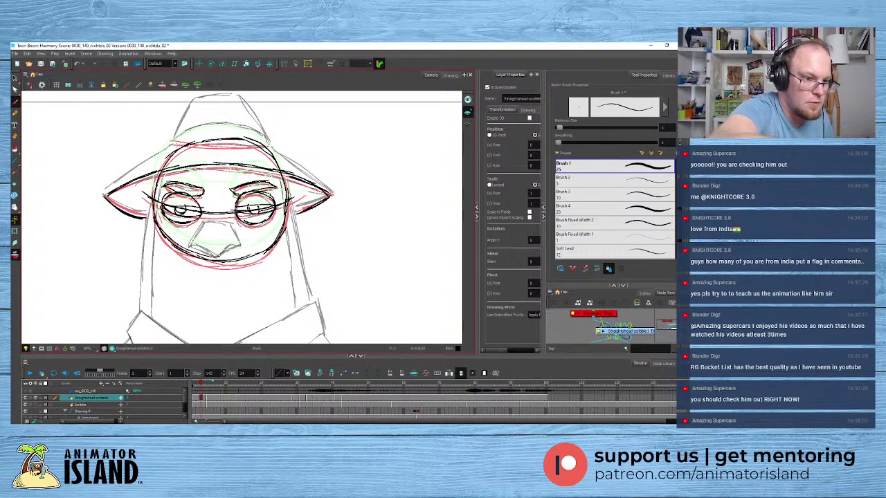
pyautogui.moveTo(171, 142); pyautogui.dragTo(262, 142)
pyautogui.moveTo(219, 146); pyautogui.dragTo(268, 143)
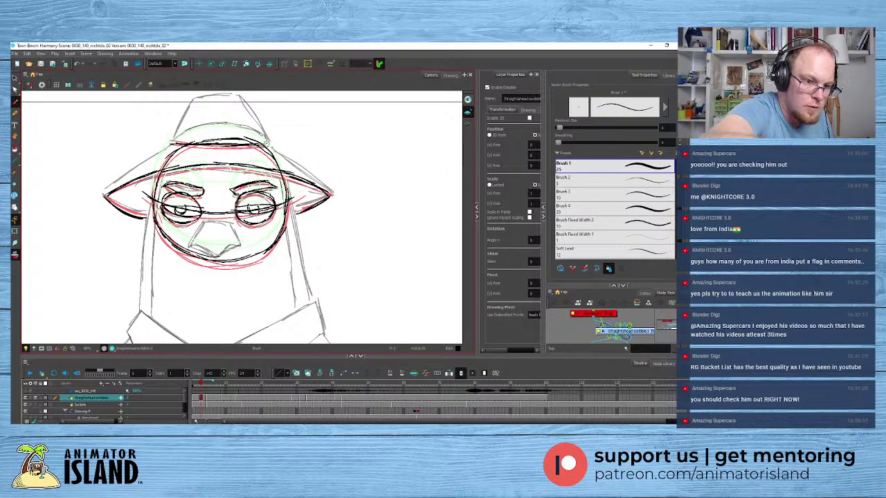
# - Step through the following drawings to frame 8 and save the scene
pyautogui.click(211, 400)
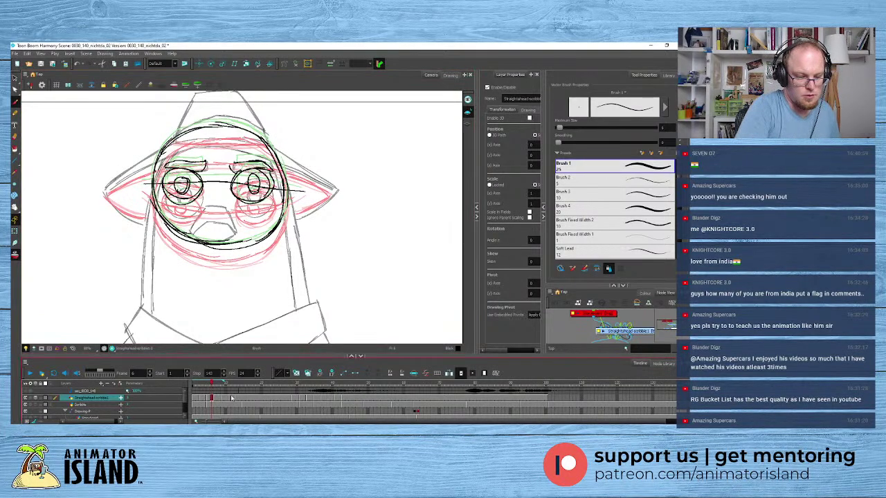
pyautogui.click(220, 400)
pyautogui.click(223, 400)
pyautogui.click(219, 400)
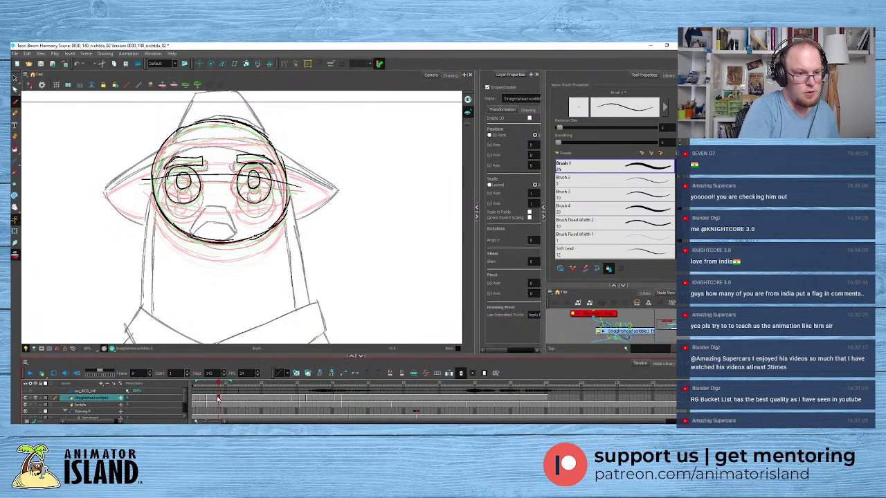
pyautogui.hotkey('ctrl', 's')
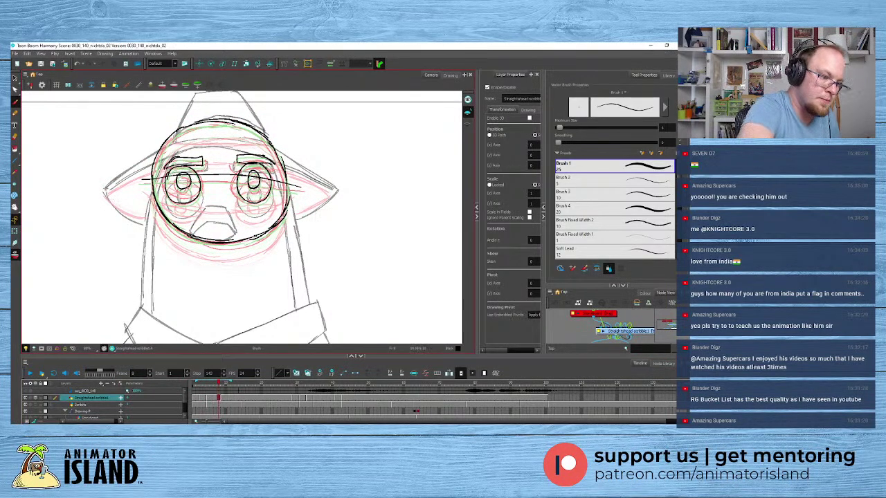
# - Draw the hat brim on frame 8 with its left underside curve and a high front arch reaching both tips
pyautogui.moveTo(107, 189); pyautogui.dragTo(150, 220)
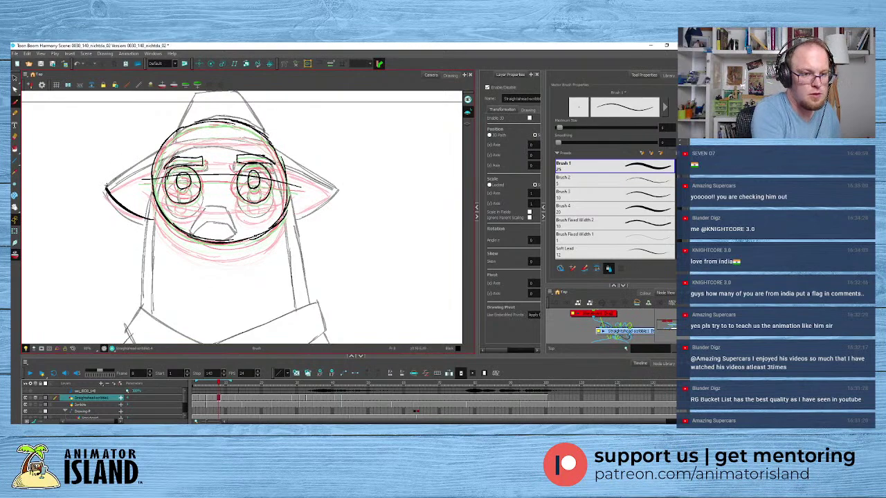
pyautogui.moveTo(108, 186)
pyautogui.mouseDown()
pyautogui.moveTo(157, 153)
pyautogui.moveTo(132, 168)
pyautogui.moveTo(189, 144)
pyautogui.moveTo(233, 144)
pyautogui.mouseUp()
pyautogui.hotkey('ctrl', 'z')
pyautogui.hotkey('ctrl', 'z')
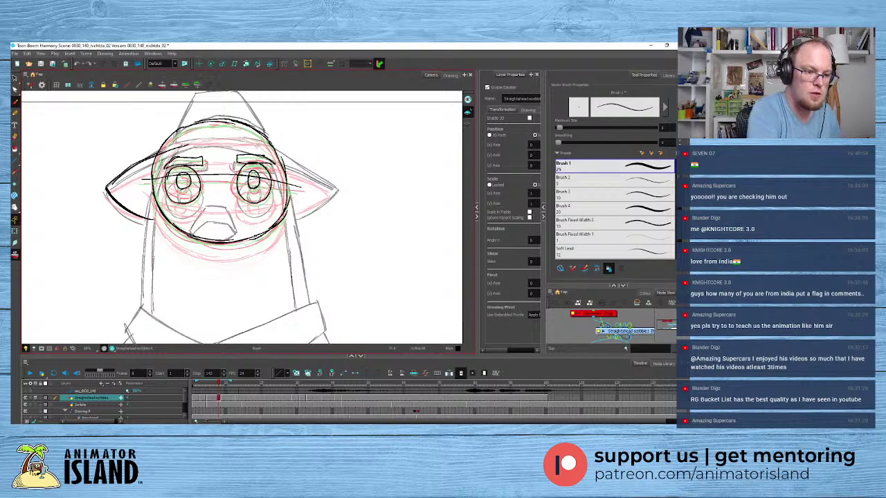
pyautogui.moveTo(159, 154)
pyautogui.mouseDown()
pyautogui.moveTo(223, 140)
pyautogui.moveTo(260, 146)
pyautogui.moveTo(329, 183)
pyautogui.mouseUp()
pyautogui.moveTo(279, 153); pyautogui.dragTo(327, 184)
pyautogui.moveTo(290, 161); pyautogui.dragTo(337, 193)
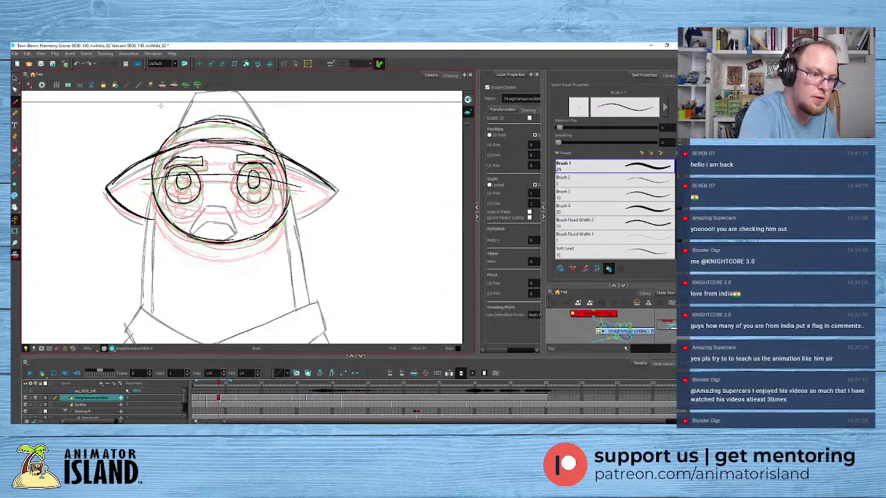
# - Draw the curved hat band around the base of the crown on frame 8 and move on to frame 14
pyautogui.moveTo(178, 136)
pyautogui.mouseDown()
pyautogui.moveTo(239, 132)
pyautogui.moveTo(264, 141)
pyautogui.mouseUp()
pyautogui.moveTo(183, 122)
pyautogui.mouseDown()
pyautogui.moveTo(227, 113)
pyautogui.moveTo(265, 124)
pyautogui.mouseUp()
pyautogui.moveTo(183, 123); pyautogui.dragTo(177, 134)
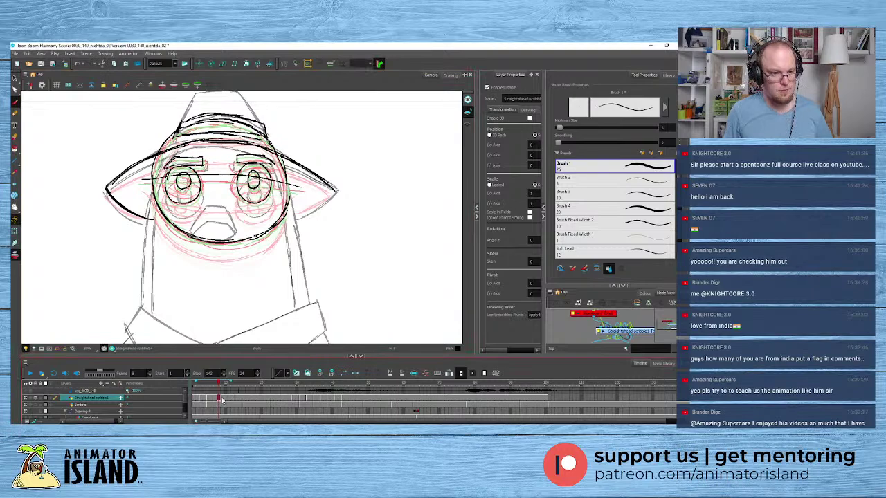
pyautogui.moveTo(221, 399); pyautogui.dragTo(240, 399)
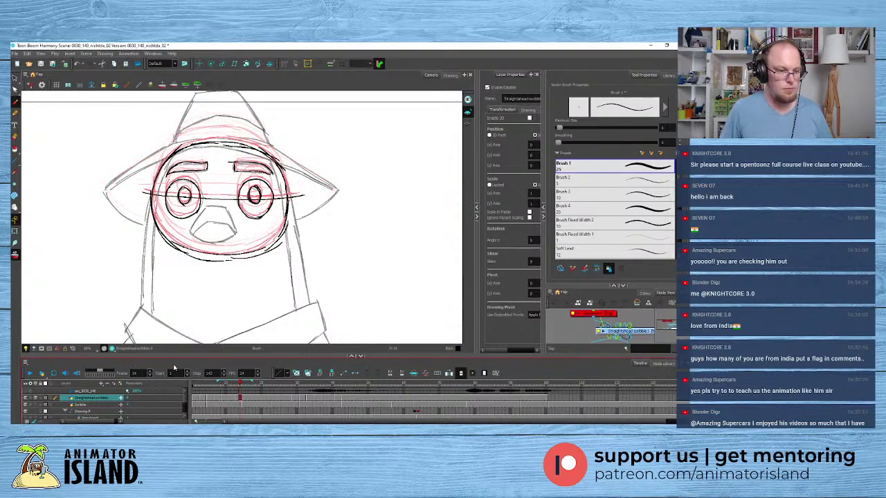
# - Draw the hat brim on frame 14 with its left and right underside curves and the front arch reaching both tips
pyautogui.moveTo(106, 194); pyautogui.dragTo(145, 227)
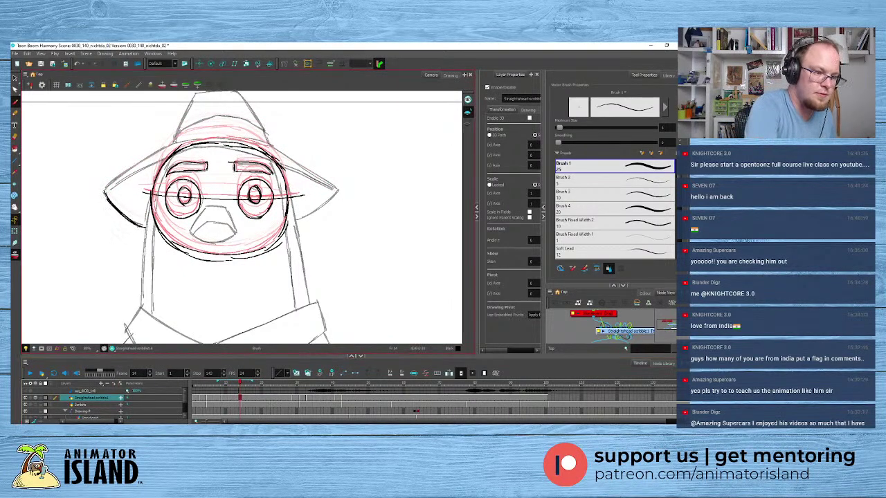
pyautogui.moveTo(107, 194); pyautogui.dragTo(198, 148)
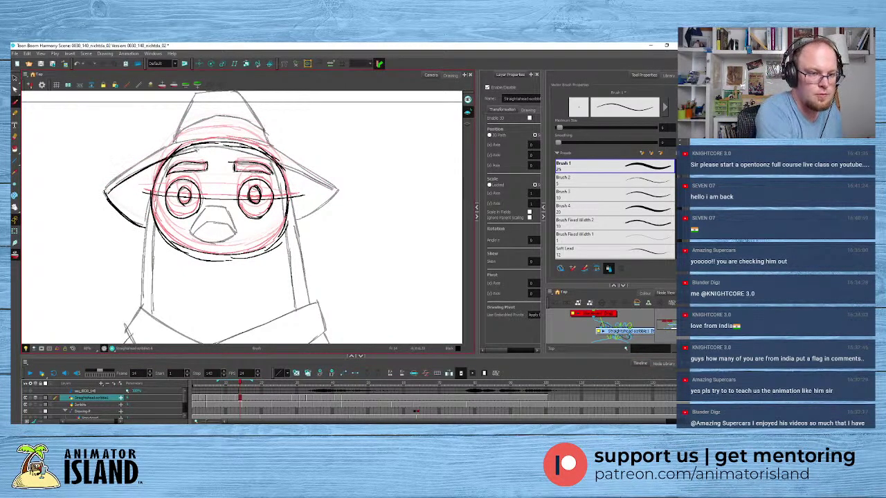
pyautogui.moveTo(146, 169)
pyautogui.mouseDown()
pyautogui.moveTo(217, 146)
pyautogui.moveTo(256, 153)
pyautogui.moveTo(335, 192)
pyautogui.mouseUp()
pyautogui.moveTo(287, 166)
pyautogui.mouseDown()
pyautogui.moveTo(335, 191)
pyautogui.moveTo(297, 222)
pyautogui.mouseUp()
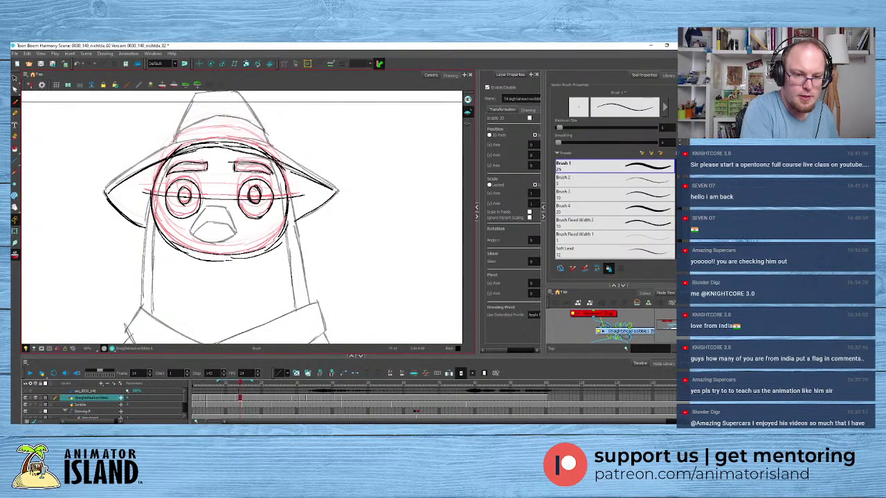
pyautogui.moveTo(331, 196); pyautogui.dragTo(295, 223)
pyautogui.moveTo(337, 192); pyautogui.dragTo(321, 196)
# - Draw the arched front edge of the hat brim from tip to tip on frames 11 and 10
pyautogui.click(230, 400)
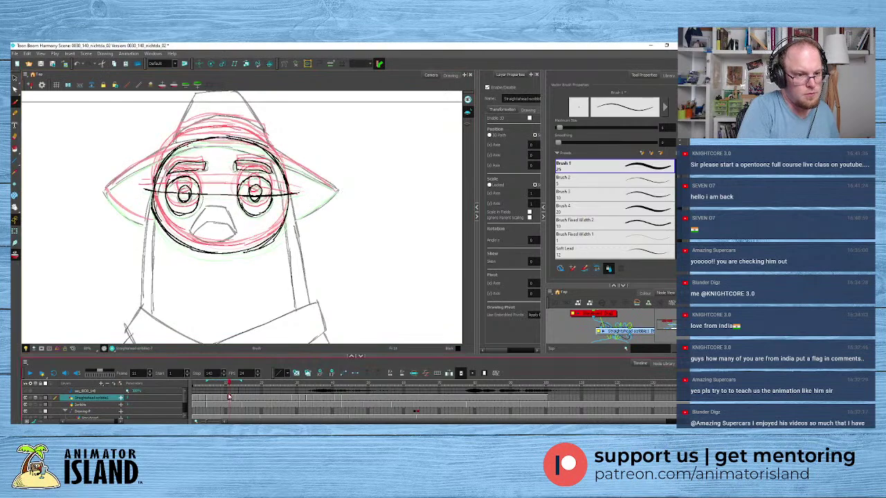
pyautogui.moveTo(106, 192)
pyautogui.mouseDown()
pyautogui.moveTo(156, 159)
pyautogui.moveTo(203, 145)
pyautogui.moveTo(257, 148)
pyautogui.moveTo(288, 169)
pyautogui.mouseUp()
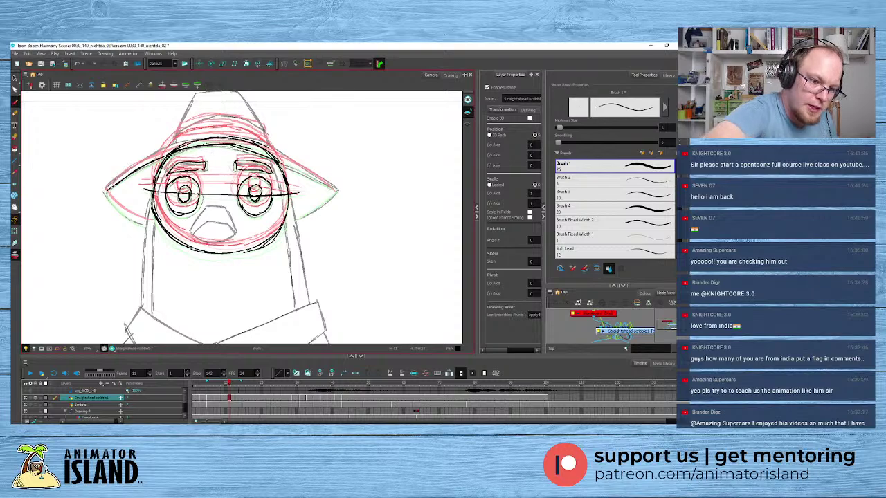
pyautogui.moveTo(242, 148); pyautogui.dragTo(338, 194)
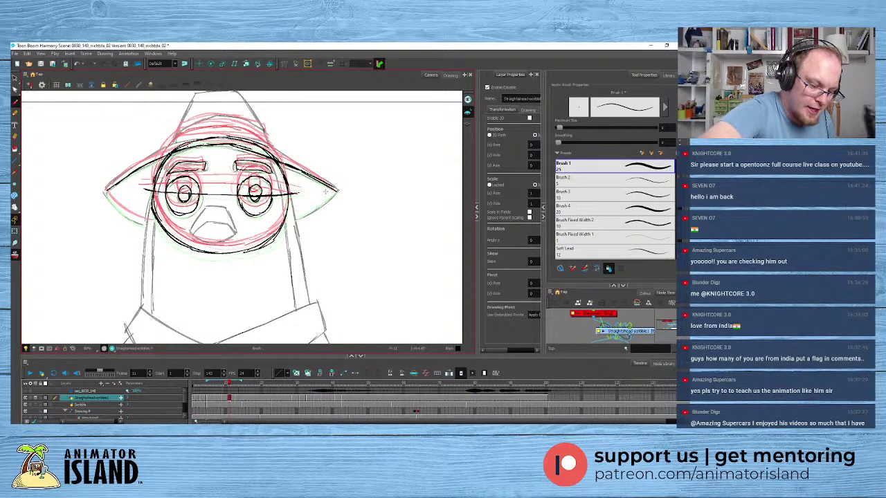
pyautogui.click(225, 400)
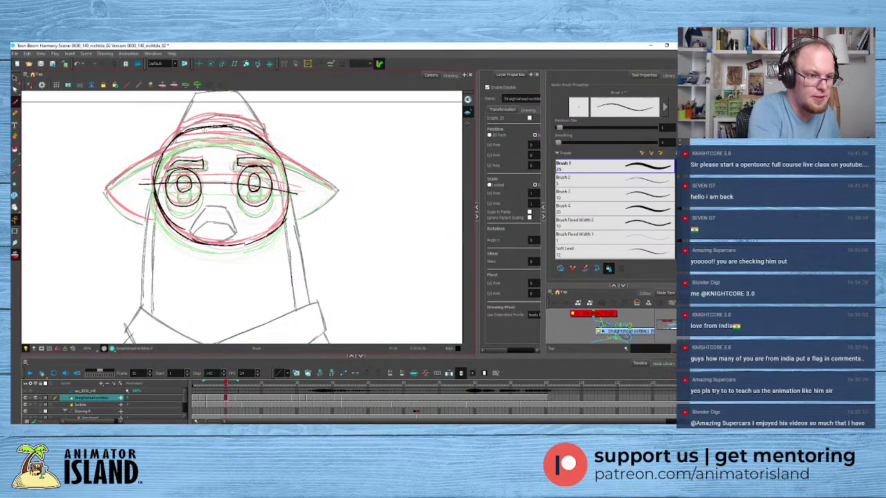
pyautogui.moveTo(105, 190)
pyautogui.mouseDown()
pyautogui.moveTo(201, 142)
pyautogui.moveTo(263, 147)
pyautogui.moveTo(338, 190)
pyautogui.mouseUp()
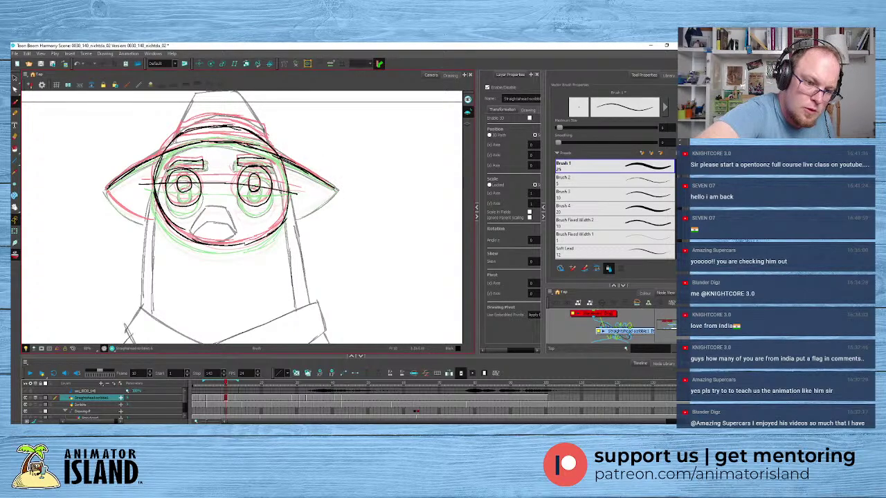
# - Compare the neighbouring drawings and draw the underside curves of the hat brim on frame 11
pyautogui.click(221, 400)
pyautogui.click(222, 398)
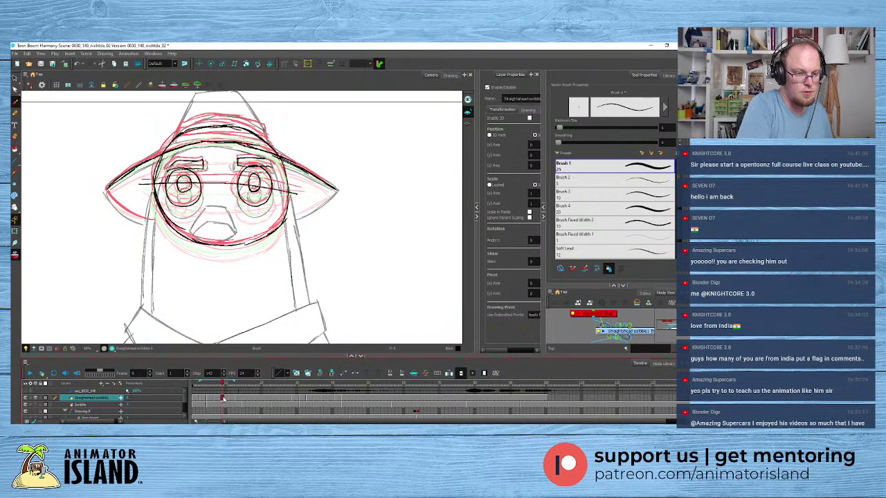
pyautogui.click(235, 400)
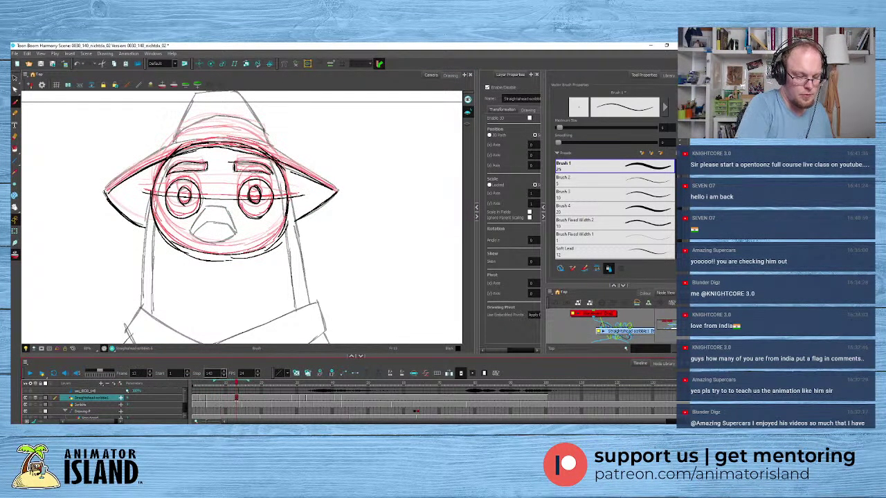
pyautogui.click(229, 399)
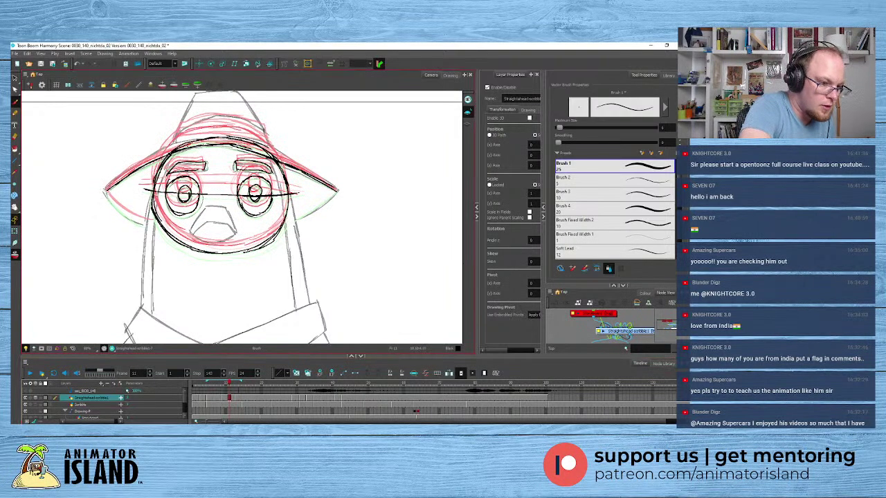
pyautogui.moveTo(106, 192); pyautogui.dragTo(145, 226)
pyautogui.hotkey('ctrl', 'z')
pyautogui.moveTo(327, 194)
pyautogui.mouseDown()
pyautogui.moveTo(296, 218)
pyautogui.moveTo(309, 210)
pyautogui.mouseUp()
# - Draw the left and right underside curves of the hat brim on frame 9, reaching both tips
pyautogui.click(222, 397)
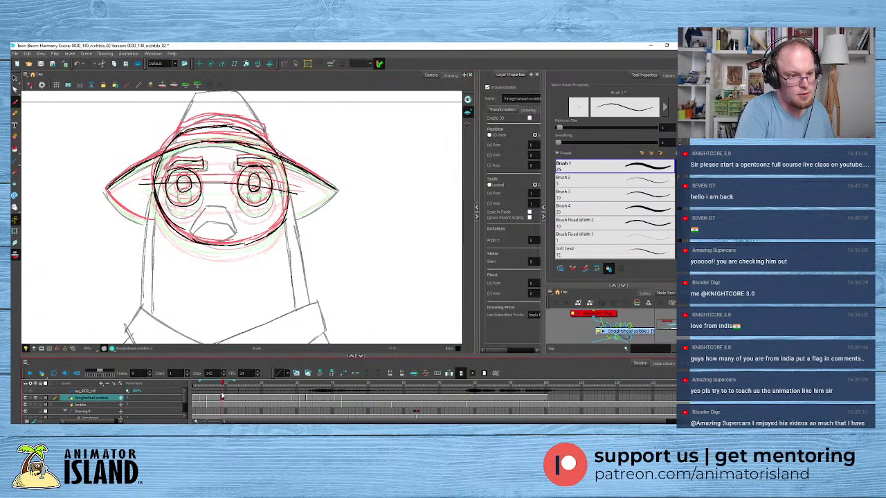
pyautogui.moveTo(104, 185); pyautogui.dragTo(153, 224)
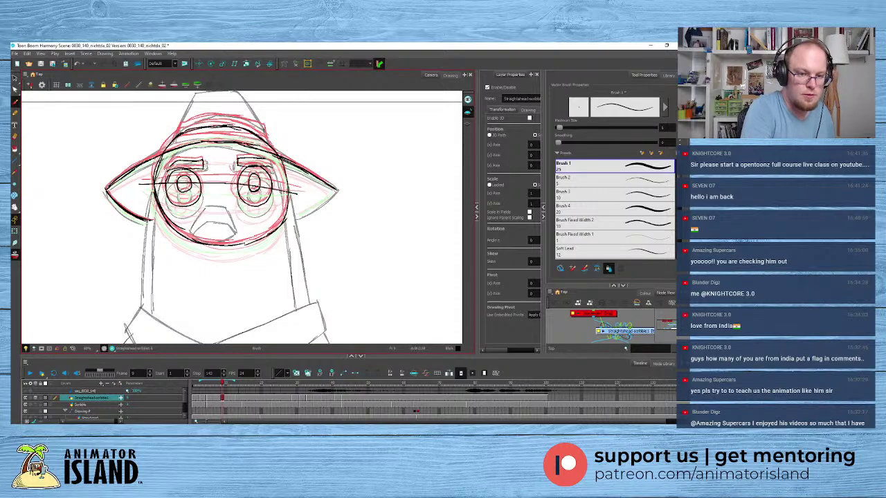
pyautogui.moveTo(293, 216); pyautogui.dragTo(342, 182)
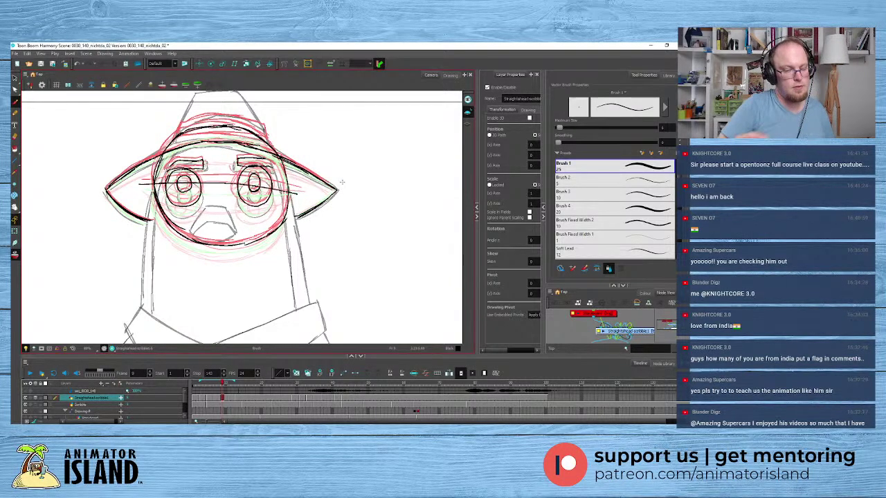
# - Hide the Scribble layer and play back the straight-ahead head animation from the start
pyautogui.click(28, 406)
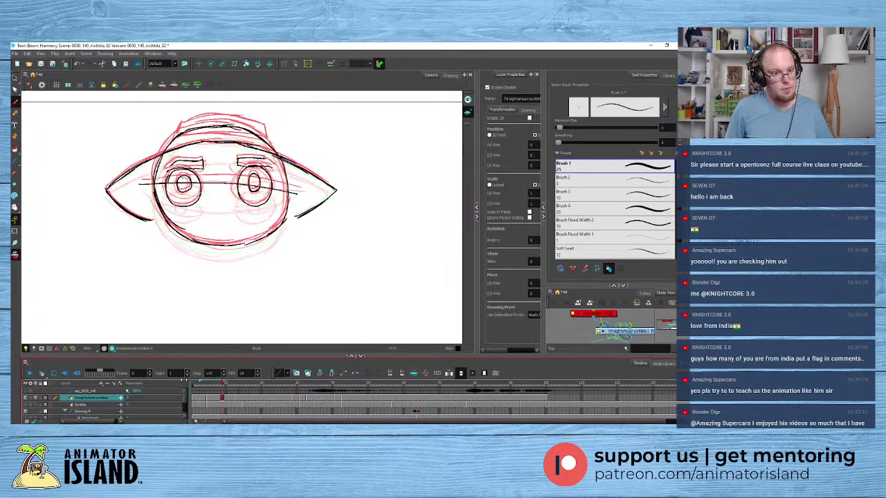
pyautogui.moveTo(223, 385); pyautogui.dragTo(195, 385)
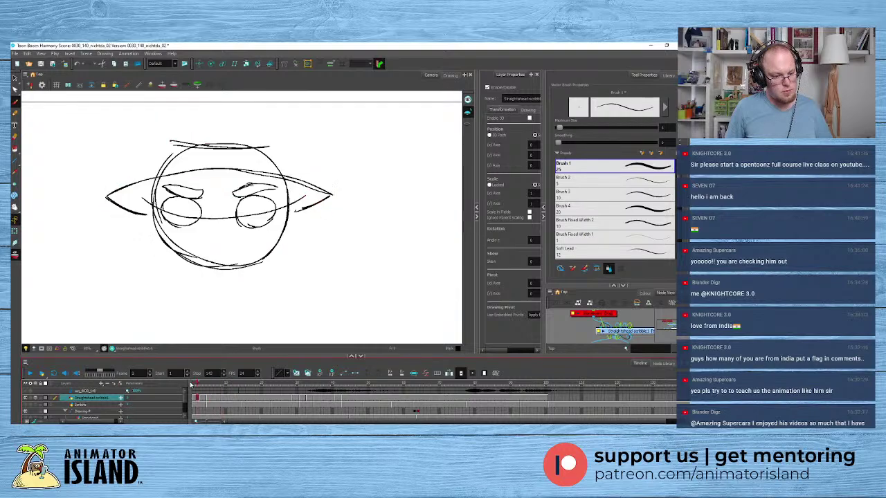
pyautogui.click(29, 375)
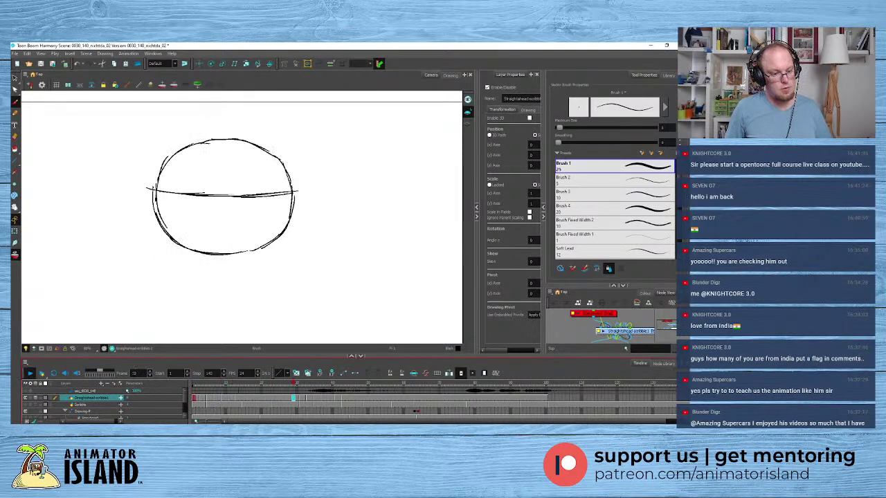
pyautogui.click(29, 375)
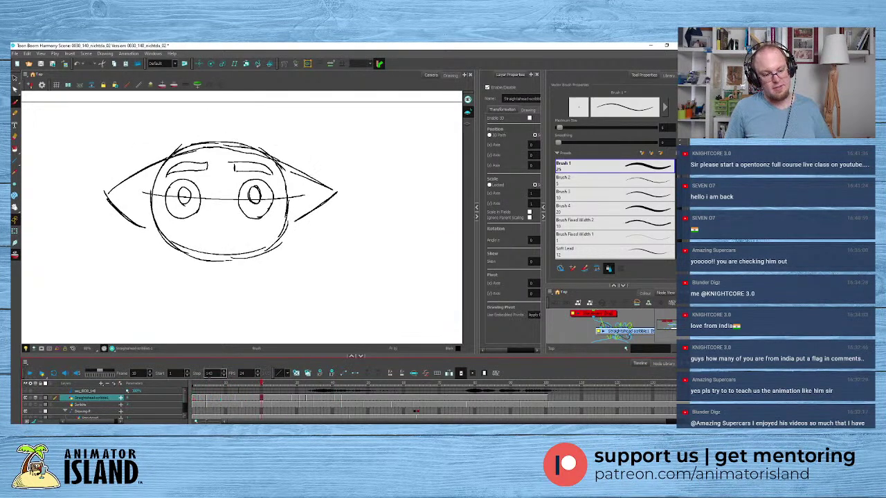
pyautogui.click(30, 374)
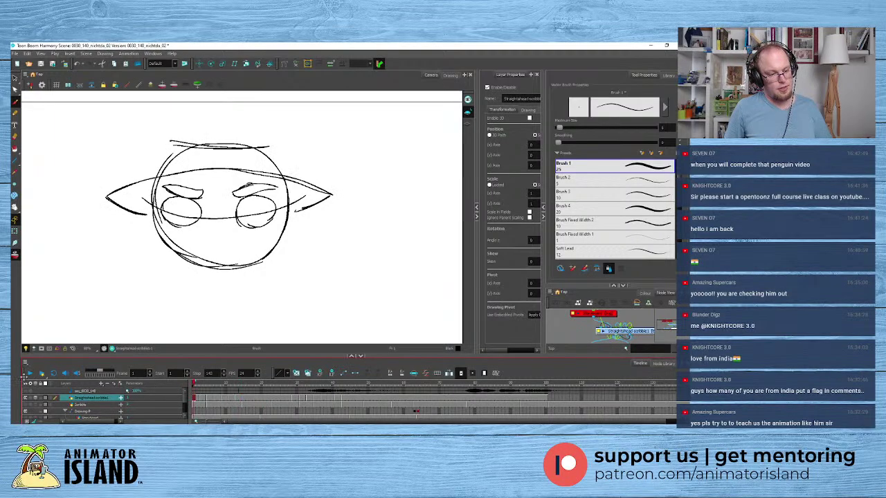
pyautogui.click(26, 373)
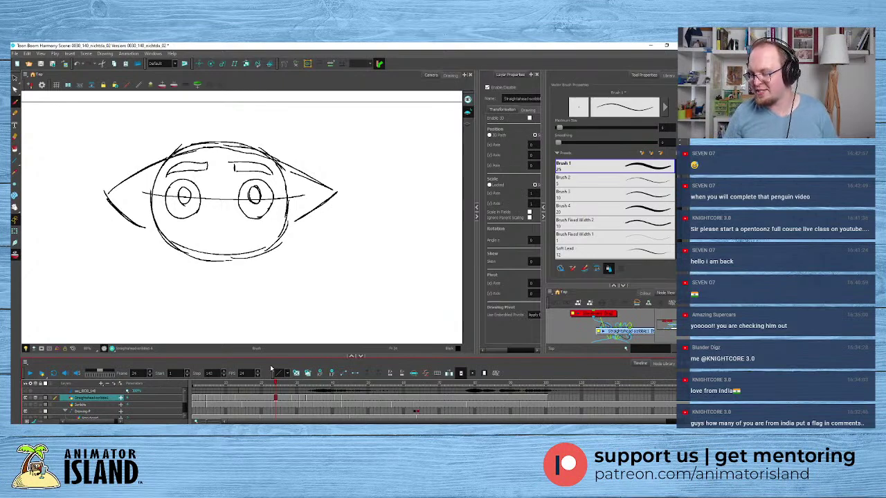
# - Replay the head motion from frame 1 to check the flow of the hat brim and eyes
pyautogui.click(195, 385)
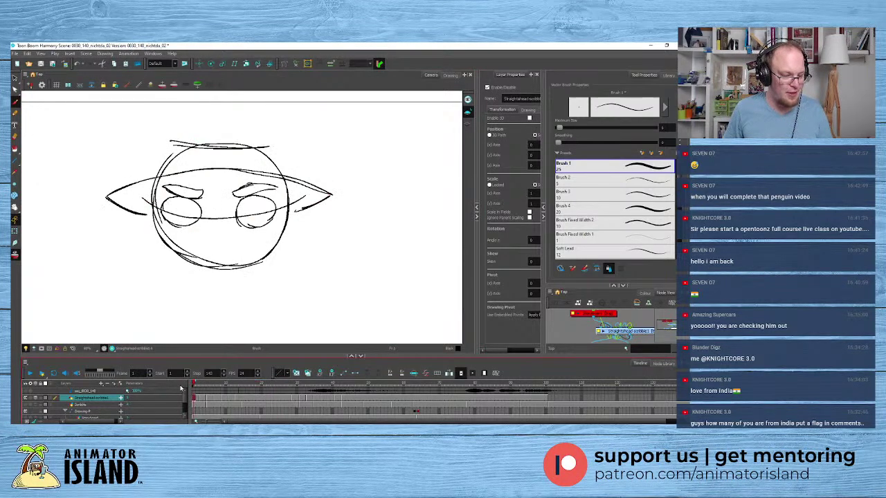
pyautogui.click(29, 375)
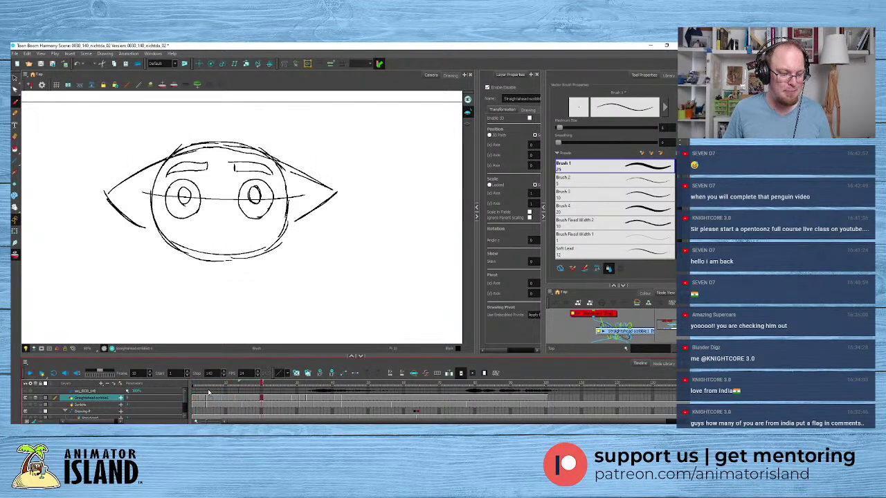
pyautogui.click(196, 386)
pyautogui.click(28, 374)
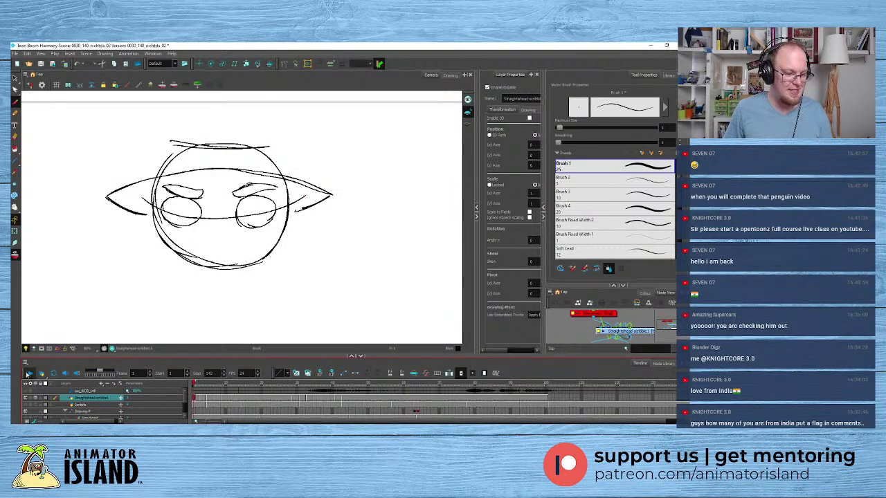
pyautogui.click(28, 374)
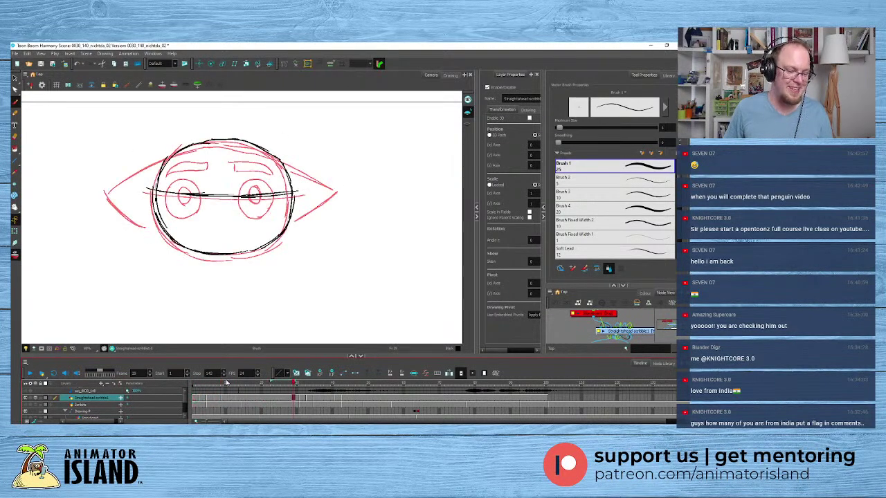
# - Examine the opening drawings from frame 1 to frame 7 one by one and return to frame 1
pyautogui.moveTo(223, 384); pyautogui.dragTo(195, 384)
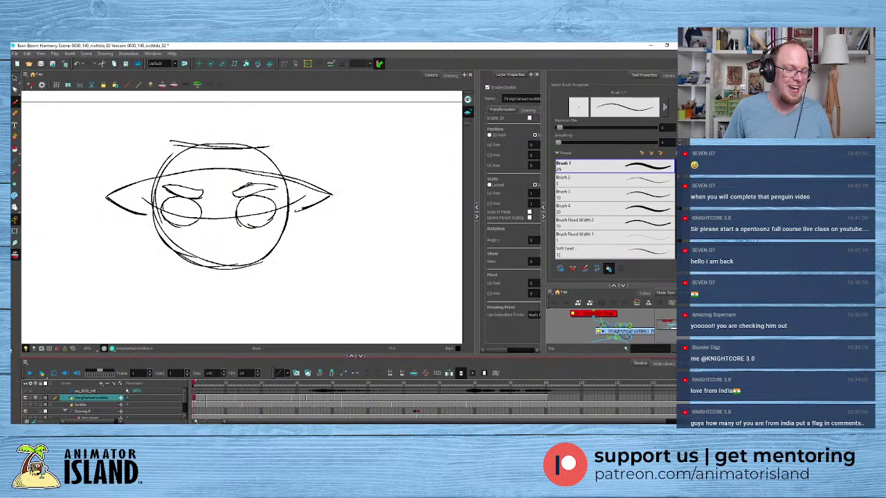
pyautogui.click(204, 385)
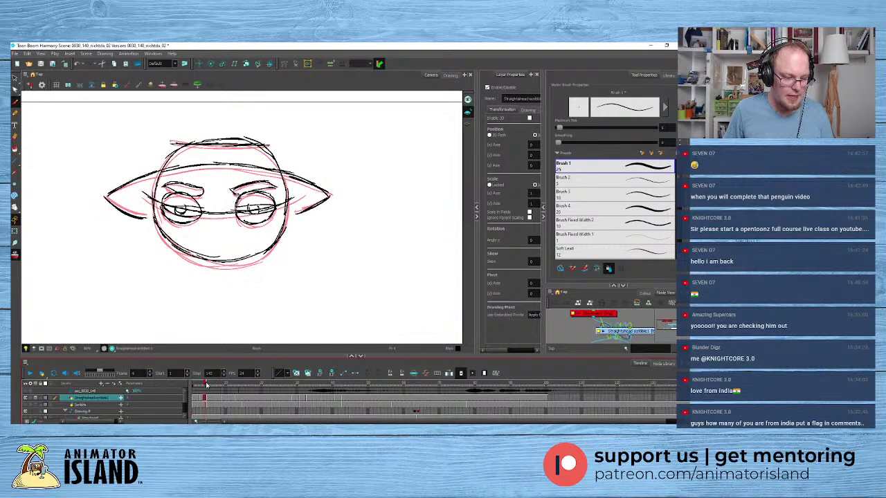
pyautogui.moveTo(206, 382); pyautogui.dragTo(212, 382)
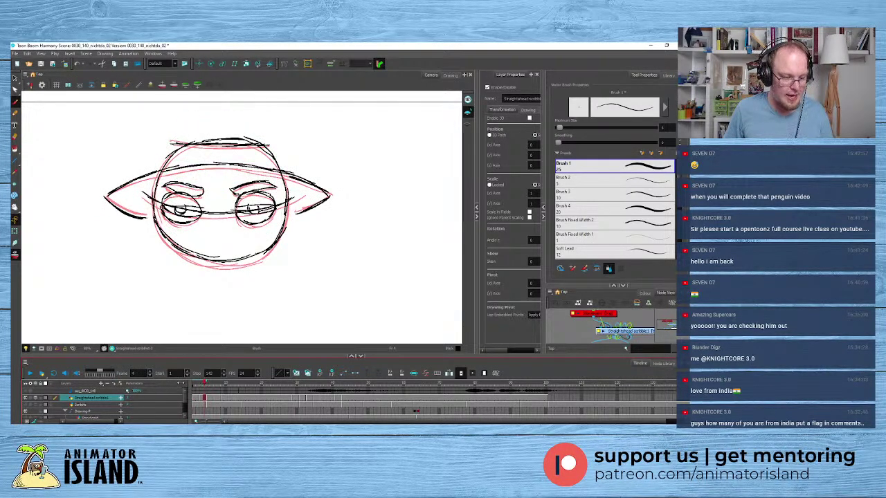
pyautogui.click(212, 383)
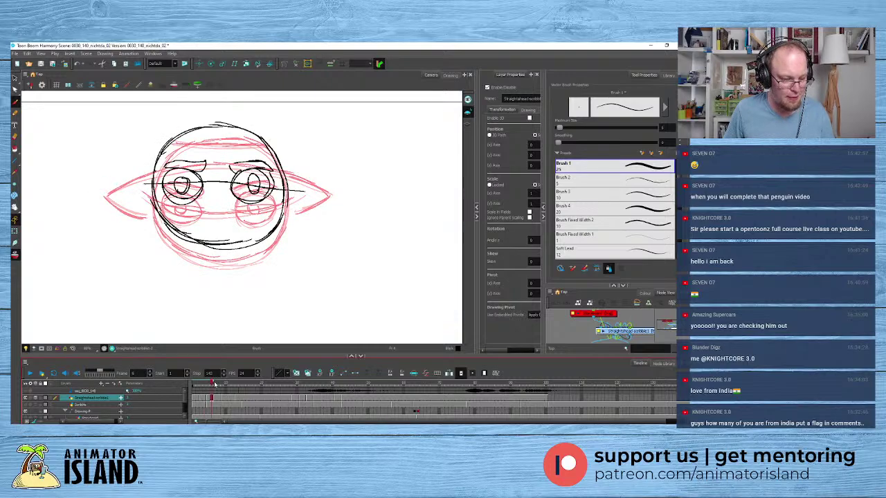
pyautogui.click(217, 384)
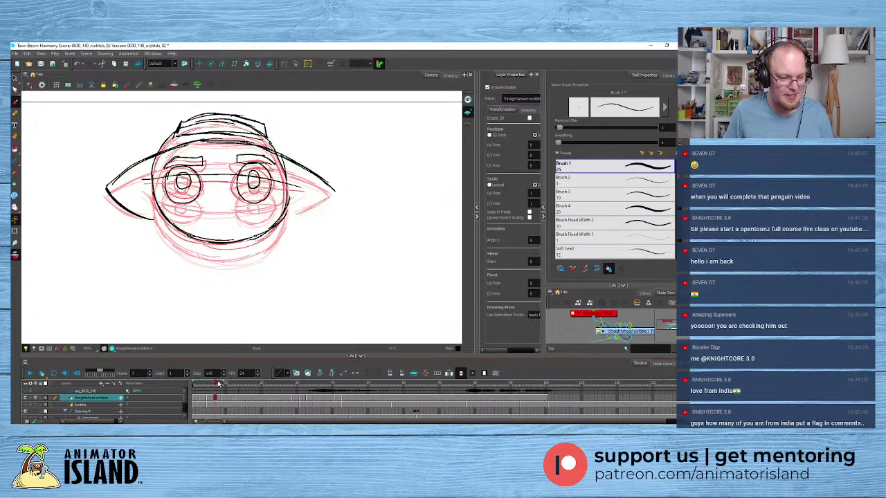
pyautogui.moveTo(215, 385); pyautogui.dragTo(167, 386)
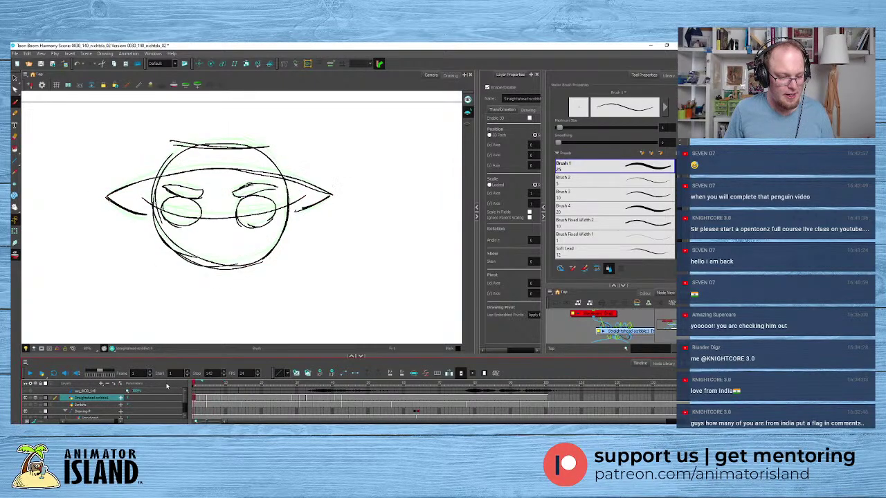
# - Play the animation again, review the drawings up to frame 10, and go back to frame 1
pyautogui.click(29, 373)
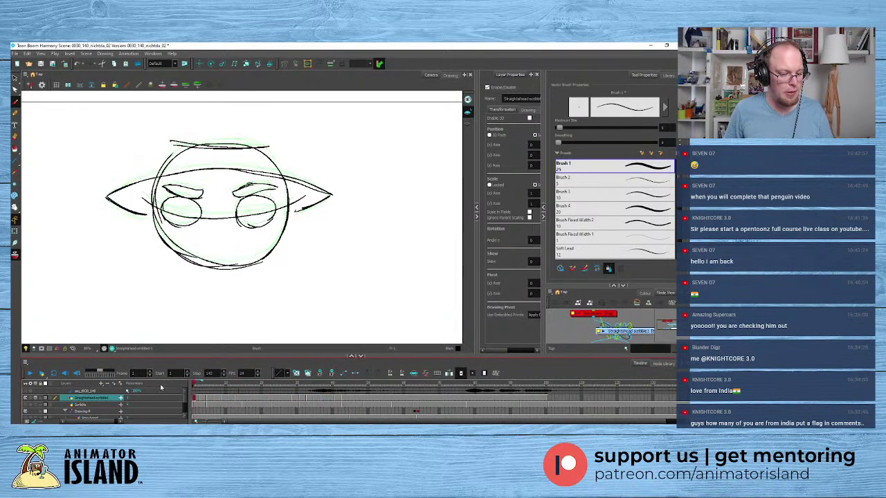
pyautogui.click(30, 374)
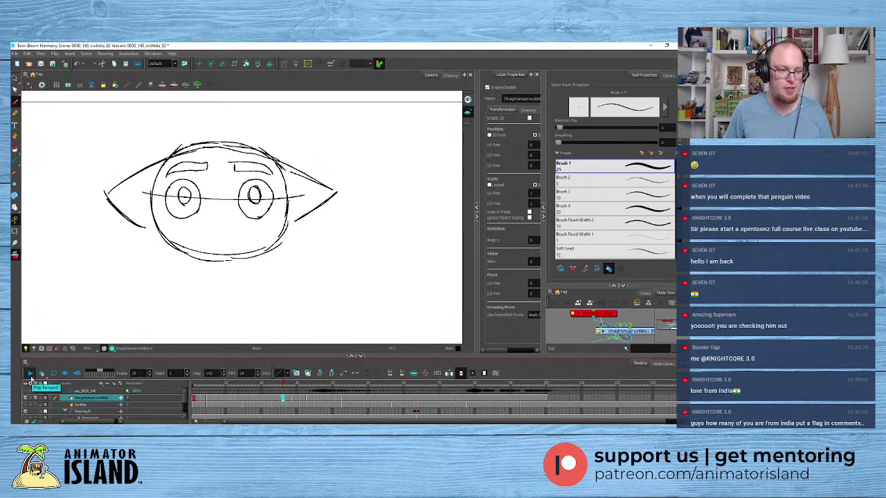
pyautogui.click(30, 374)
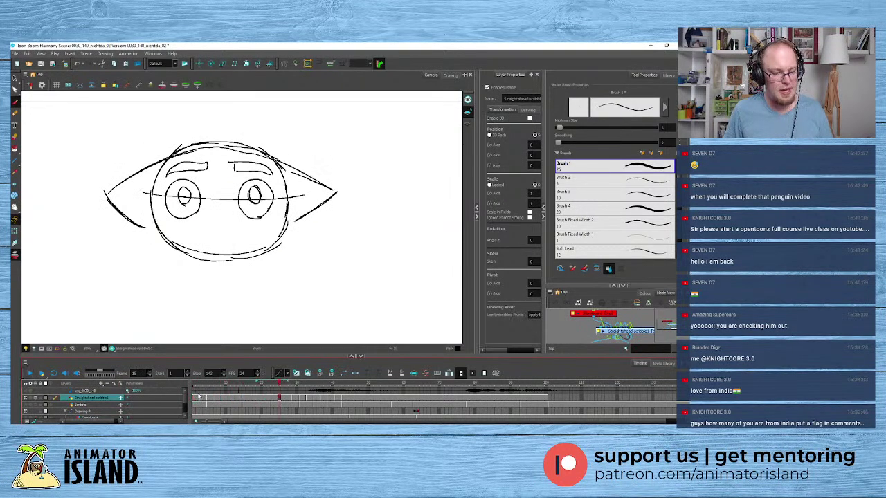
pyautogui.moveTo(198, 396); pyautogui.dragTo(225, 398)
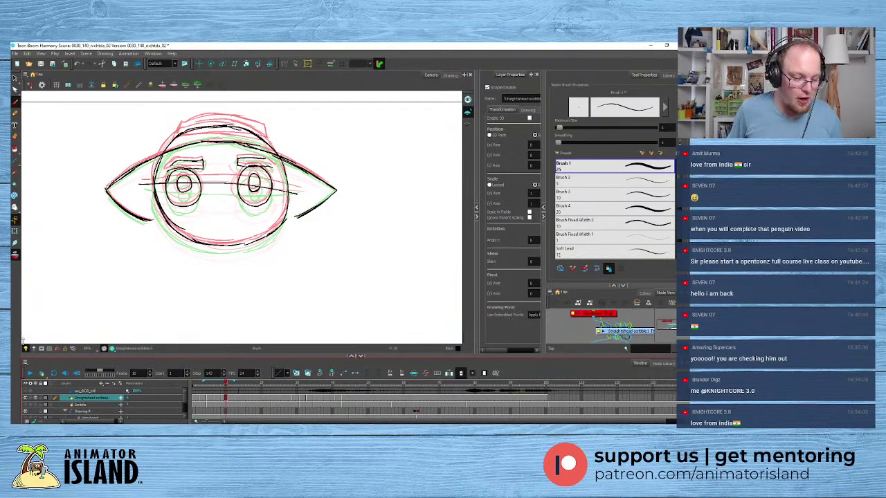
pyautogui.moveTo(225, 383); pyautogui.dragTo(147, 395)
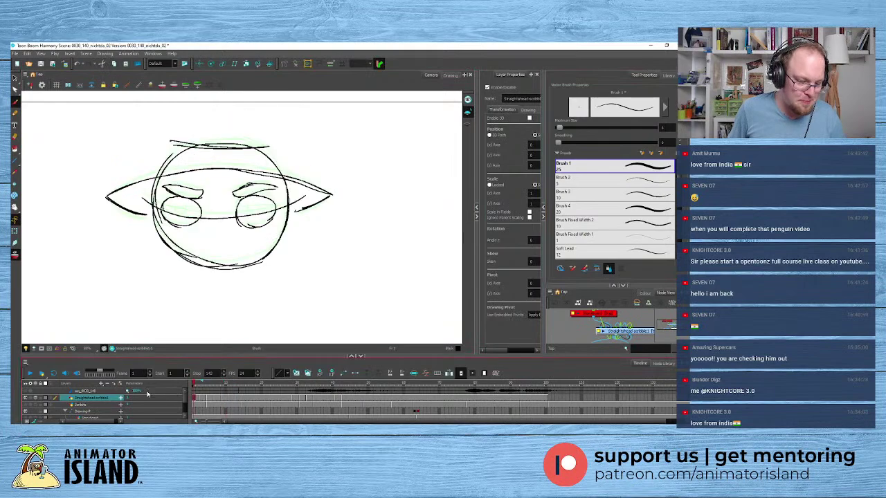
# - Play back the head animation, inspect the opening drawings up to frame 5, and return to frame 1
pyautogui.click(29, 373)
pyautogui.click(29, 374)
pyautogui.moveTo(200, 382)
pyautogui.mouseDown()
pyautogui.moveTo(181, 386)
pyautogui.moveTo(234, 390)
pyautogui.moveTo(174, 392)
pyautogui.mouseUp()
pyautogui.click(200, 399)
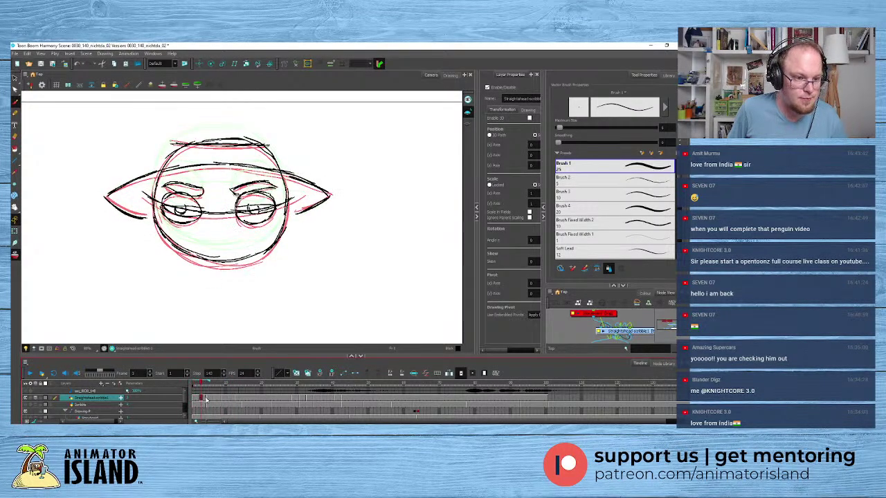
pyautogui.click(209, 399)
pyautogui.click(195, 400)
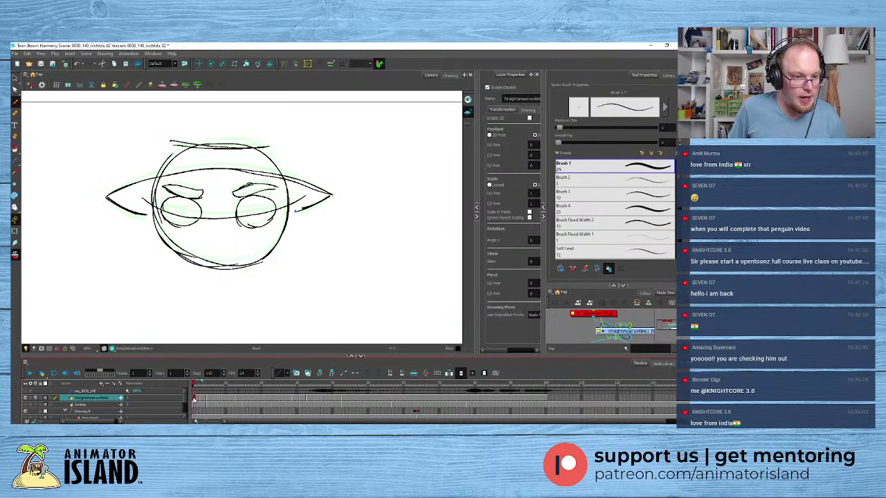
# - Show the Scribble layer as reference and draw the arched upper edge of the hat band on frames 1 and 3
pyautogui.click(26, 405)
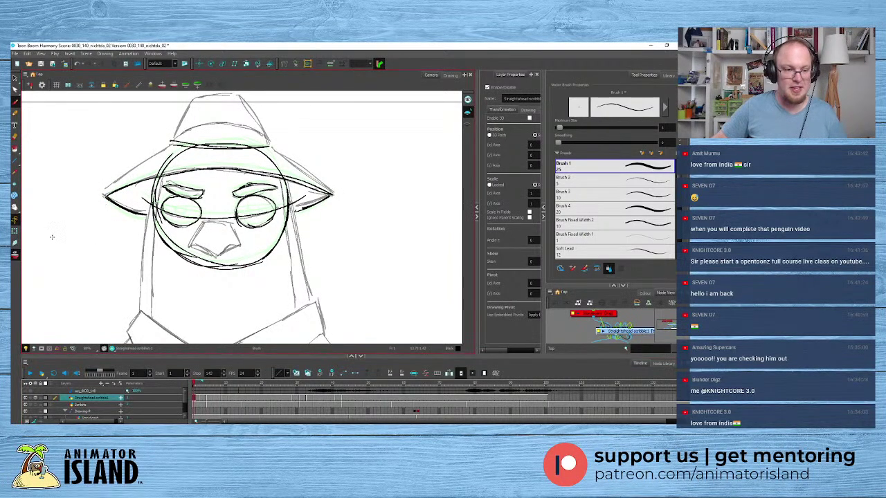
pyautogui.moveTo(171, 143)
pyautogui.mouseDown()
pyautogui.moveTo(209, 124)
pyautogui.moveTo(246, 123)
pyautogui.moveTo(266, 137)
pyautogui.mouseUp()
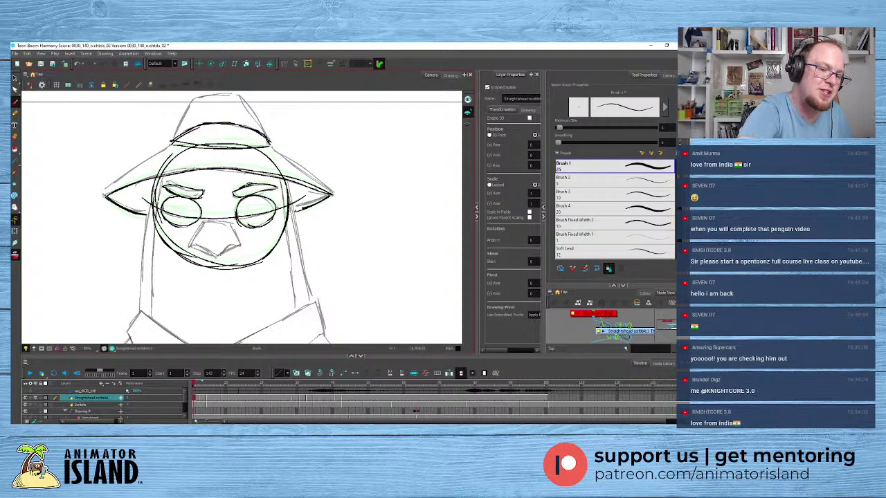
pyautogui.click(201, 400)
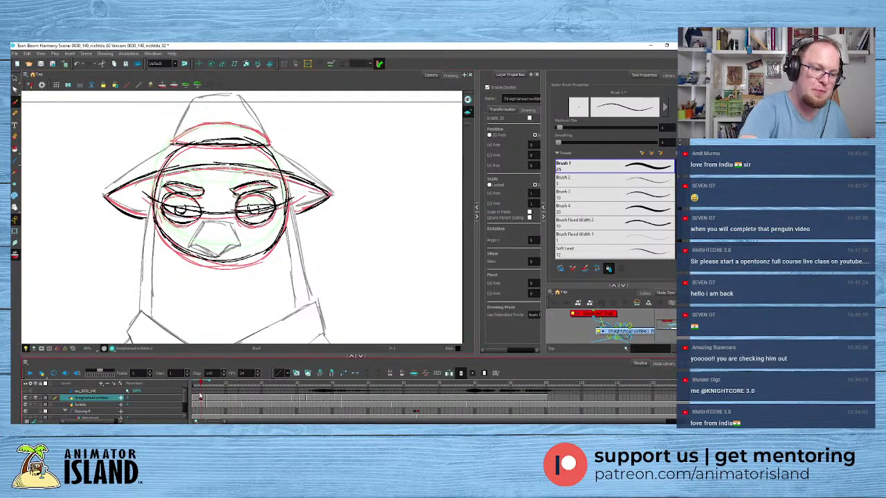
pyautogui.moveTo(178, 135)
pyautogui.mouseDown()
pyautogui.moveTo(220, 121)
pyautogui.moveTo(261, 136)
pyautogui.mouseUp()
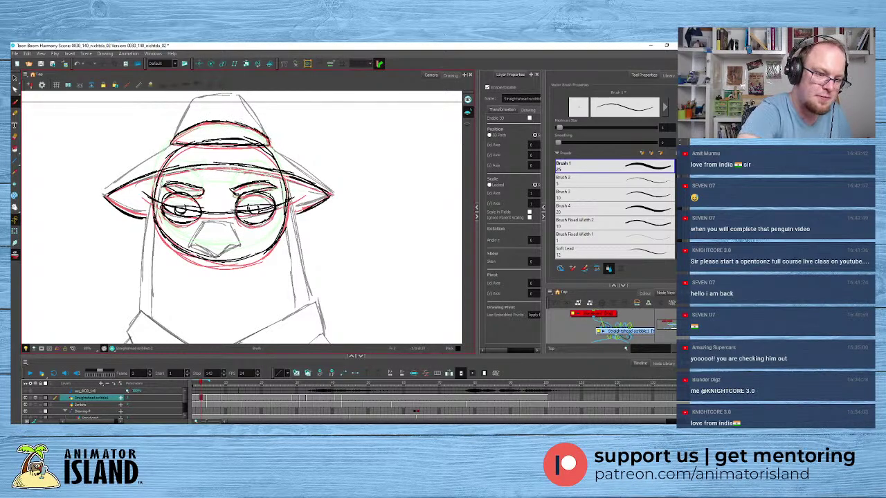
# - Sketch the lower and upper edges of the hat band above the head circle on frame 5
pyautogui.press('.')
pyautogui.press('.')
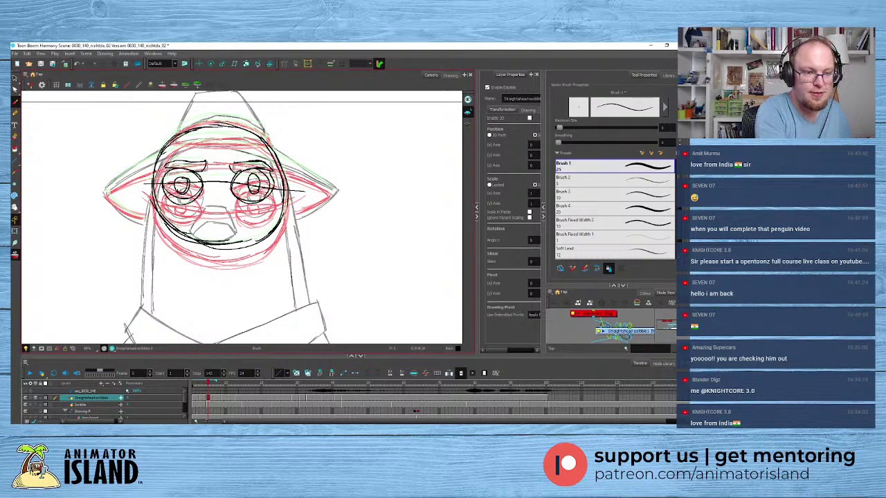
pyautogui.moveTo(195, 130)
pyautogui.mouseDown()
pyautogui.moveTo(236, 127)
pyautogui.moveTo(268, 139)
pyautogui.mouseUp()
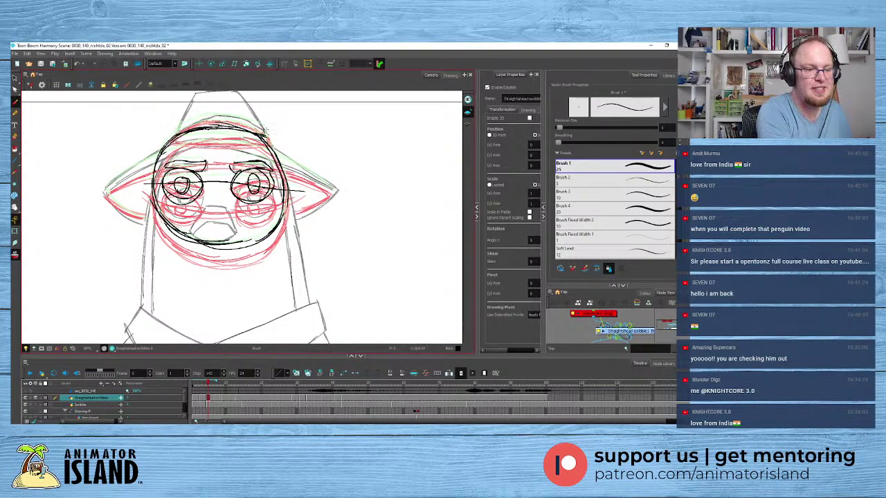
pyautogui.moveTo(172, 136)
pyautogui.mouseDown()
pyautogui.moveTo(181, 117)
pyautogui.moveTo(228, 107)
pyautogui.moveTo(257, 115)
pyautogui.moveTo(267, 135)
pyautogui.moveTo(255, 114)
pyautogui.mouseUp()
# - Try several strokes for the hat band on frame 7 and remove the rejected ones
pyautogui.click(214, 404)
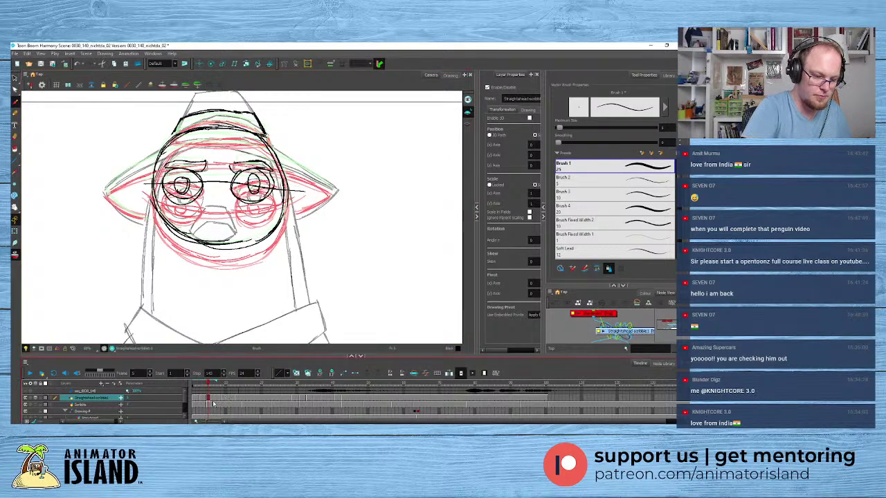
pyautogui.click(214, 398)
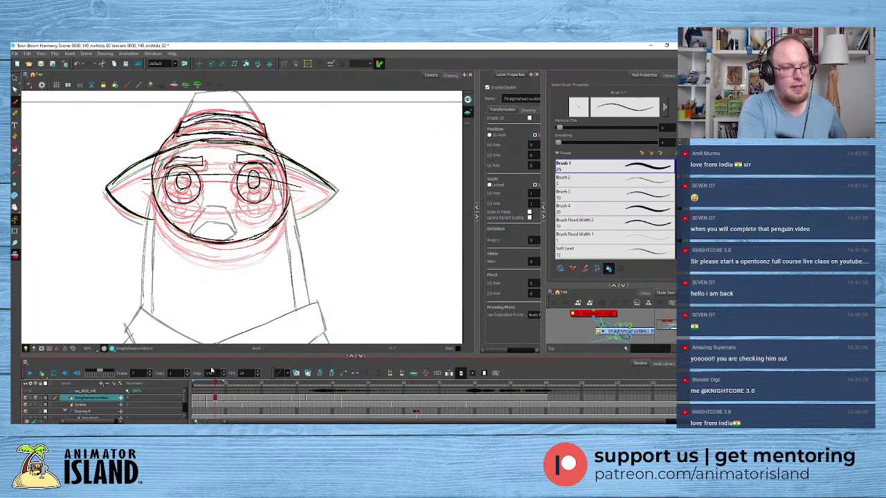
pyautogui.moveTo(251, 111); pyautogui.dragTo(266, 106)
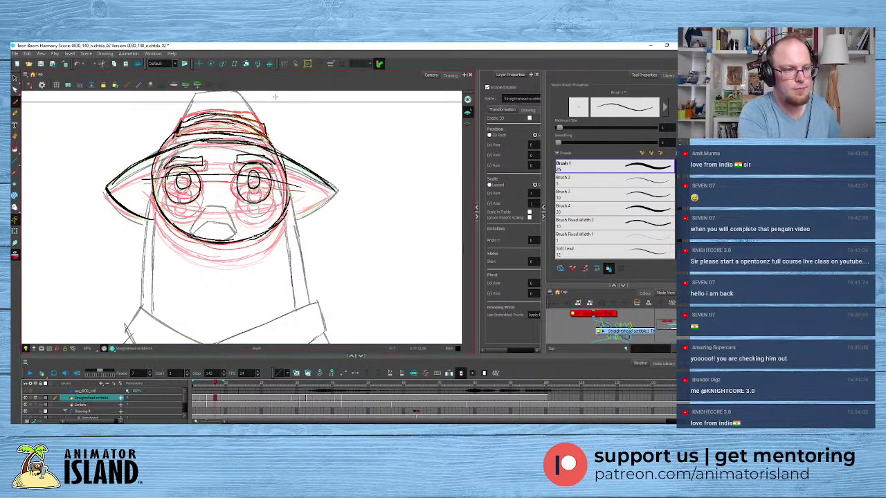
pyautogui.press('Delete')
pyautogui.moveTo(212, 133); pyautogui.dragTo(226, 110)
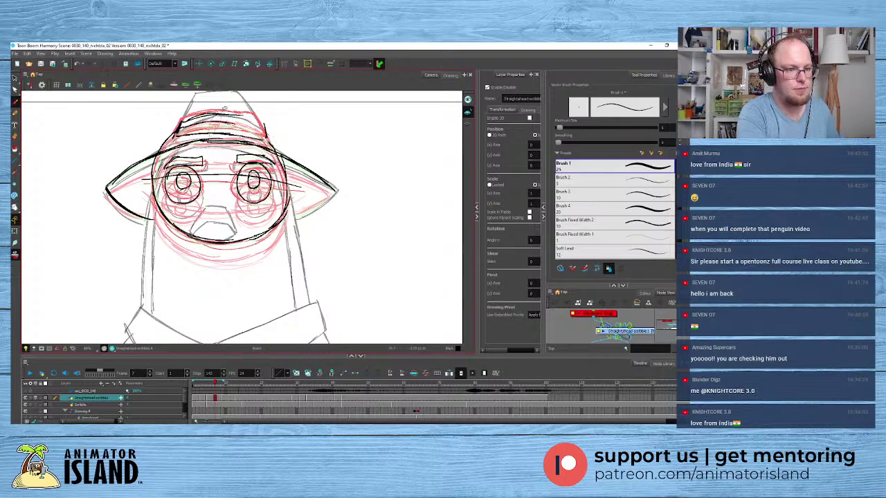
pyautogui.press('Delete')
pyautogui.hotkey('ctrl', 'z')
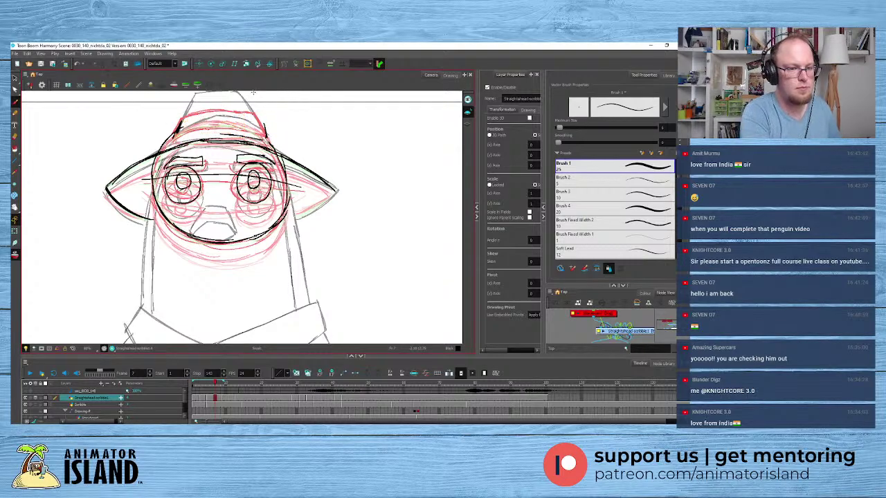
pyautogui.hotkey('ctrl', 'z')
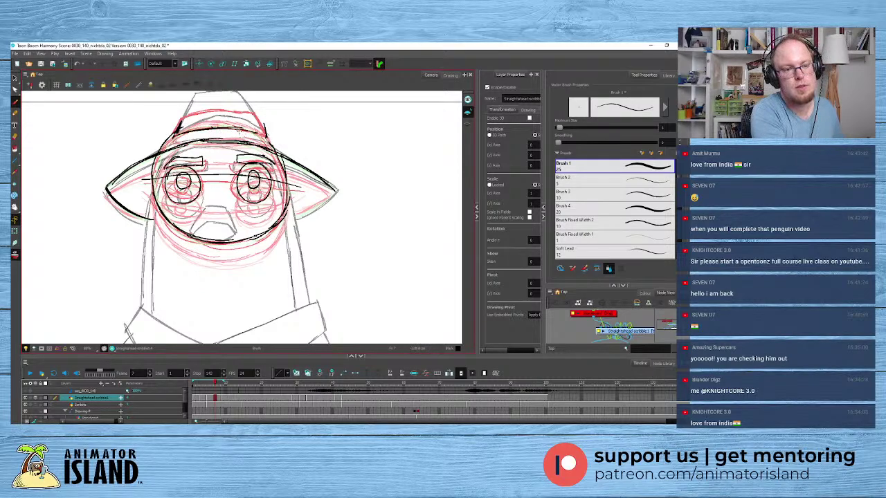
pyautogui.hotkey('ctrl', 'z')
pyautogui.moveTo(259, 133); pyautogui.dragTo(267, 137)
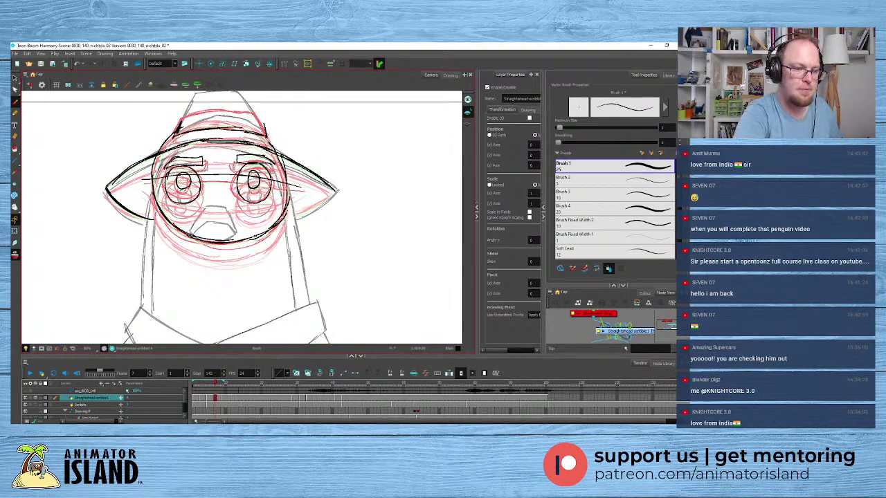
pyautogui.moveTo(256, 108)
pyautogui.mouseDown()
pyautogui.moveTo(173, 119)
pyautogui.moveTo(261, 120)
pyautogui.moveTo(253, 102)
pyautogui.moveTo(181, 133)
pyautogui.moveTo(278, 132)
pyautogui.moveTo(280, 123)
pyautogui.mouseUp()
pyautogui.press('Delete')
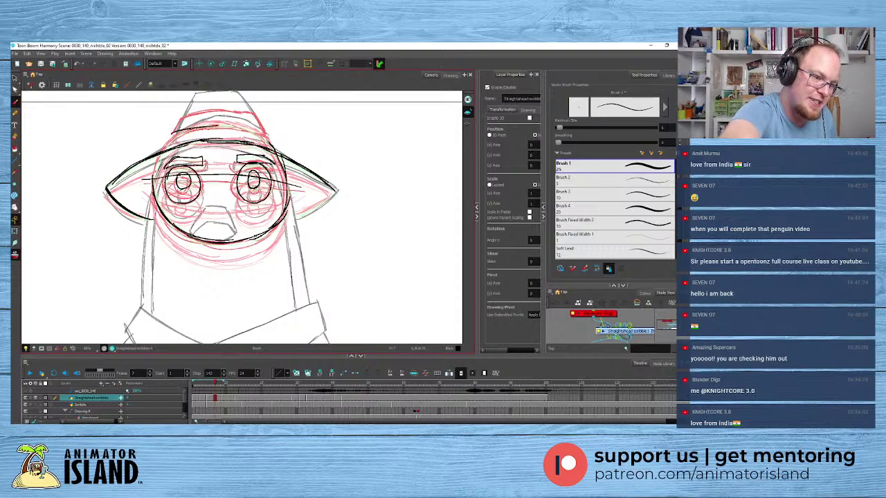
# - Redraw the hat band on frame 7 with a curved line across the base of the crown
pyautogui.moveTo(191, 130); pyautogui.dragTo(260, 129)
pyautogui.hotkey('ctrl', 'z')
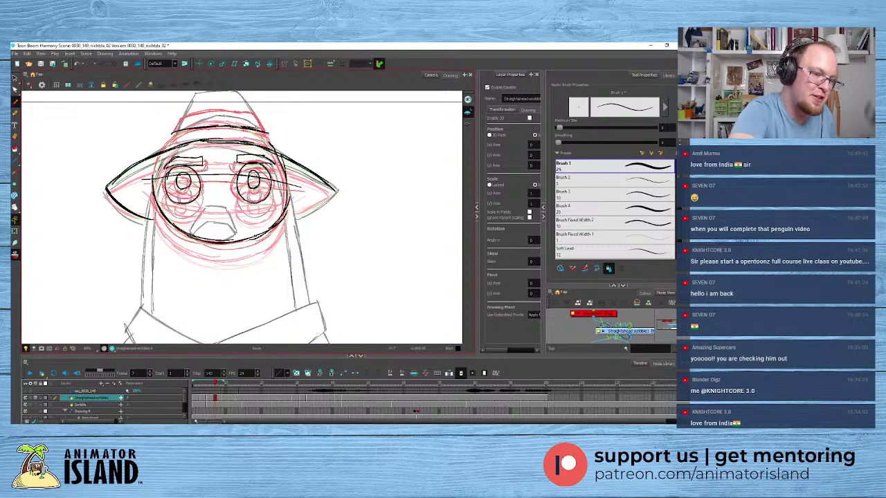
pyautogui.moveTo(173, 132)
pyautogui.mouseDown()
pyautogui.moveTo(178, 118)
pyautogui.moveTo(218, 109)
pyautogui.moveTo(256, 114)
pyautogui.moveTo(265, 132)
pyautogui.mouseUp()
# - Sketch the hat band's lower edge and arched upper edge on frame 9
pyautogui.click(223, 402)
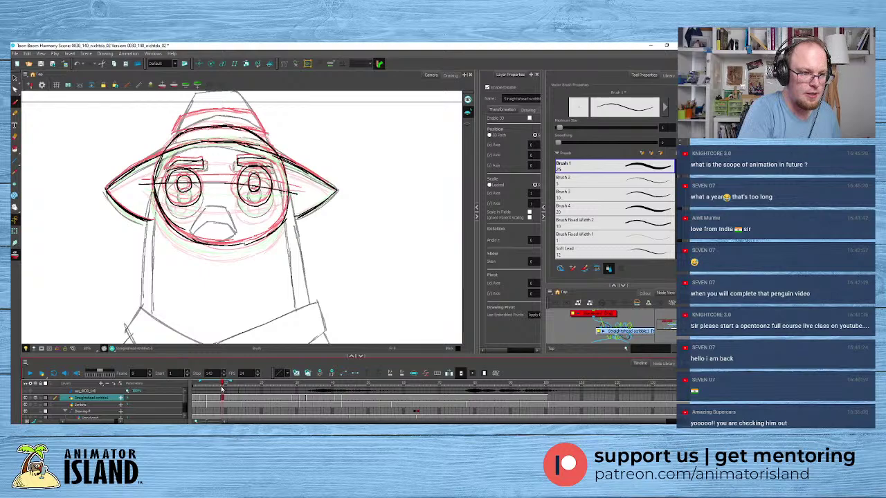
pyautogui.moveTo(176, 136)
pyautogui.mouseDown()
pyautogui.moveTo(216, 129)
pyautogui.moveTo(268, 137)
pyautogui.mouseUp()
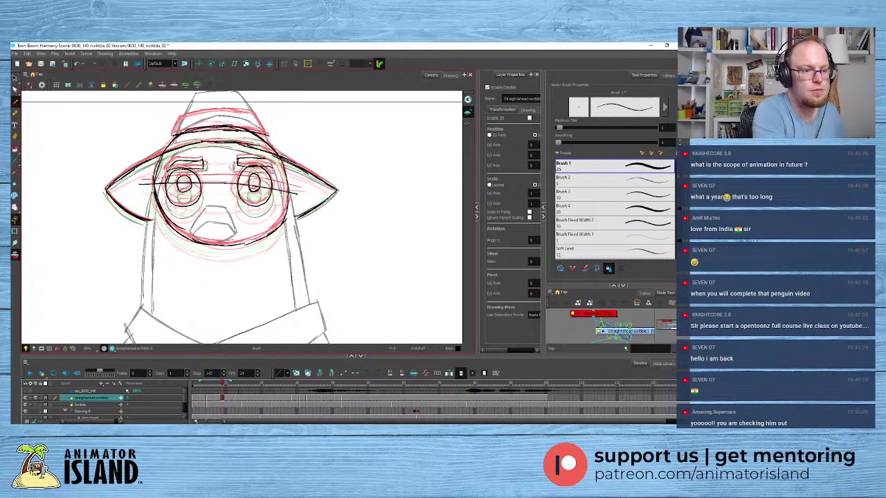
pyautogui.moveTo(181, 120)
pyautogui.mouseDown()
pyautogui.moveTo(234, 113)
pyautogui.moveTo(259, 119)
pyautogui.moveTo(269, 136)
pyautogui.mouseUp()
# - Draw the hat band on frame 13, with its lower edge, short side and arched upper edge
pyautogui.click(230, 382)
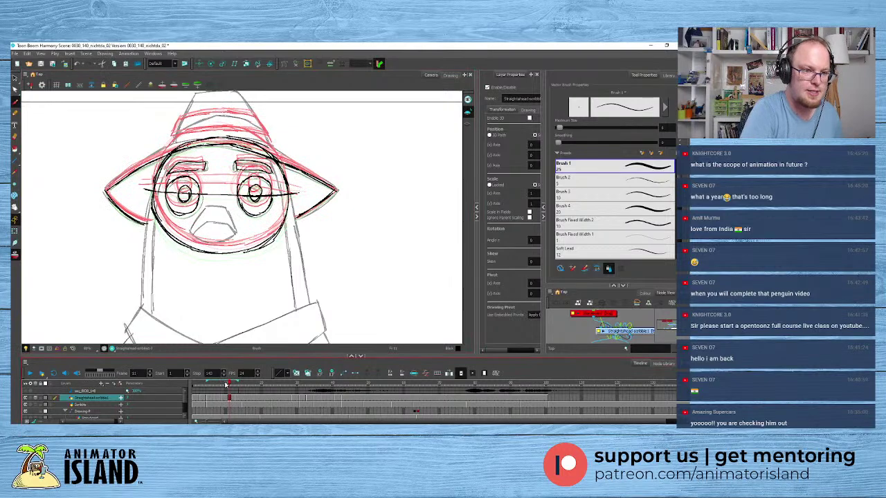
pyautogui.click(238, 399)
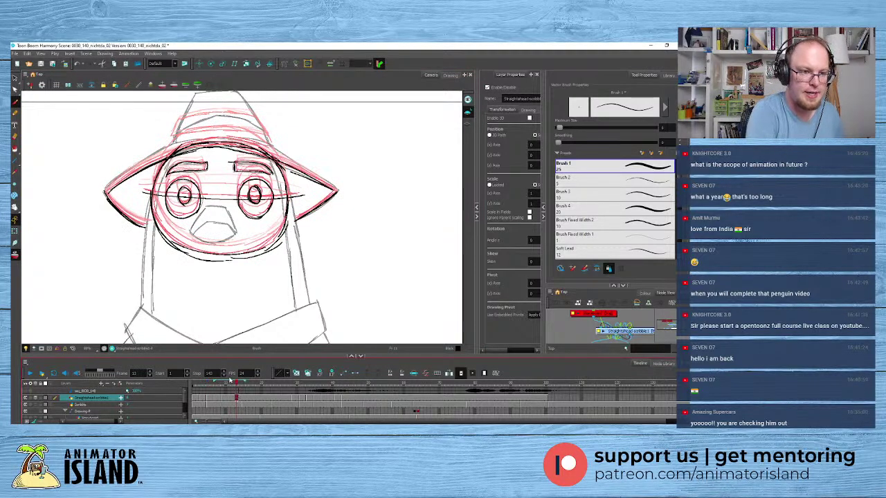
pyautogui.moveTo(170, 144); pyautogui.dragTo(235, 140)
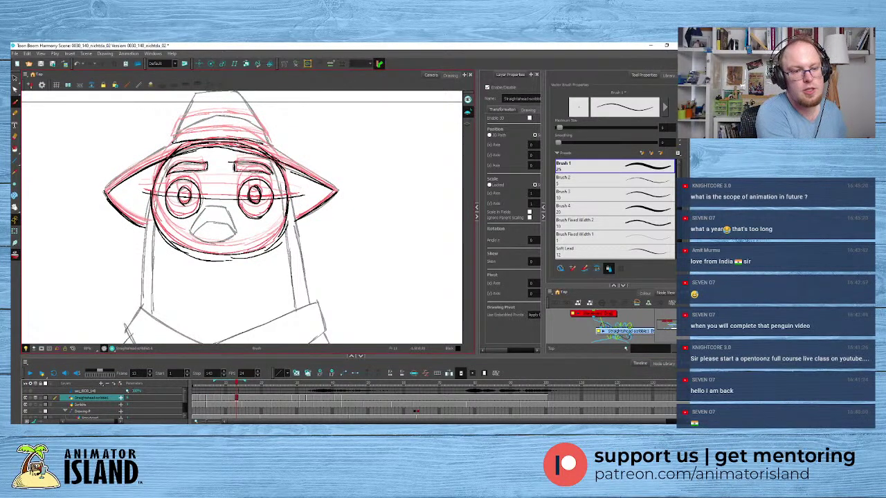
pyautogui.moveTo(171, 144); pyautogui.dragTo(210, 117)
pyautogui.moveTo(177, 131)
pyautogui.mouseDown()
pyautogui.moveTo(223, 116)
pyautogui.moveTo(252, 124)
pyautogui.moveTo(270, 144)
pyautogui.mouseUp()
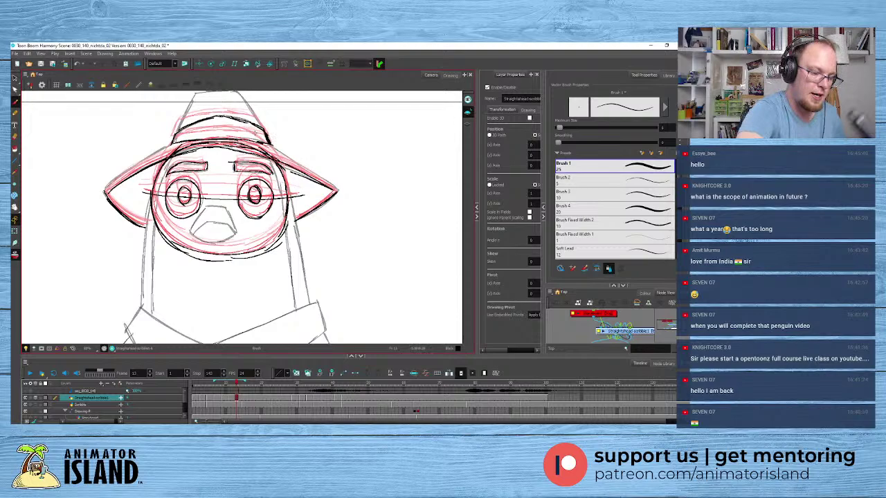
# - Go back to frame 11 and sketch the missing hat band between the neighbouring onion-skin drawings
pyautogui.click(230, 398)
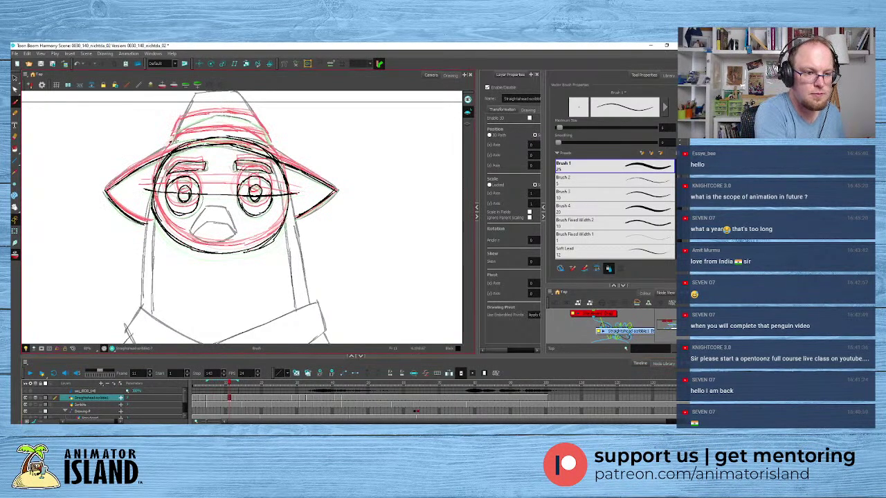
pyautogui.moveTo(171, 144); pyautogui.dragTo(266, 139)
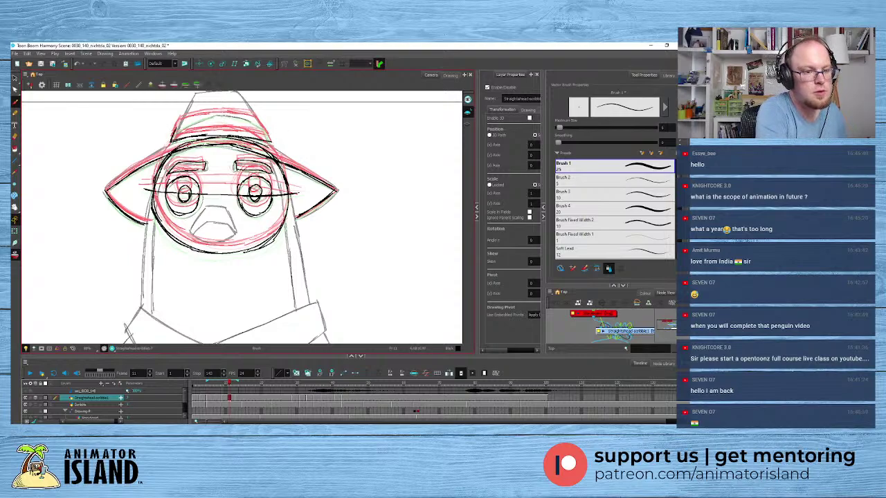
pyautogui.moveTo(174, 134)
pyautogui.mouseDown()
pyautogui.moveTo(201, 118)
pyautogui.moveTo(245, 114)
pyautogui.moveTo(271, 143)
pyautogui.mouseUp()
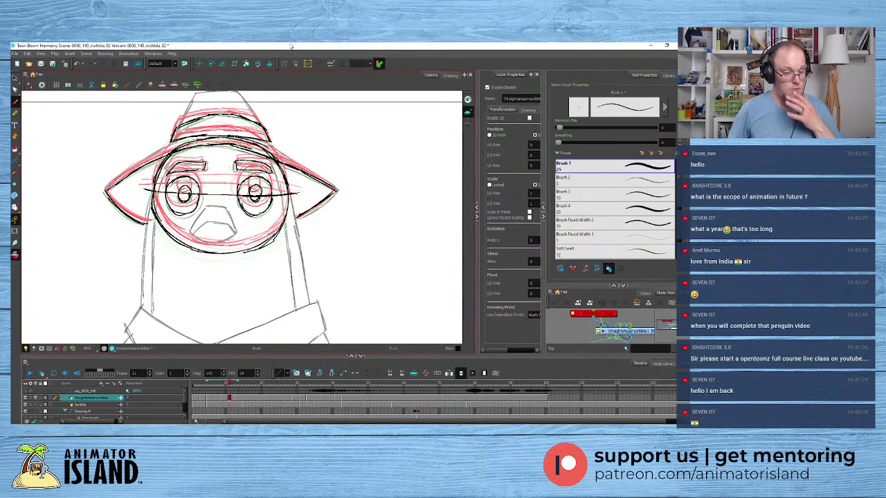
# - Play the head animation from frame 1 with the Scribble layer hidden, and save the scene
pyautogui.moveTo(213, 390); pyautogui.dragTo(45, 410)
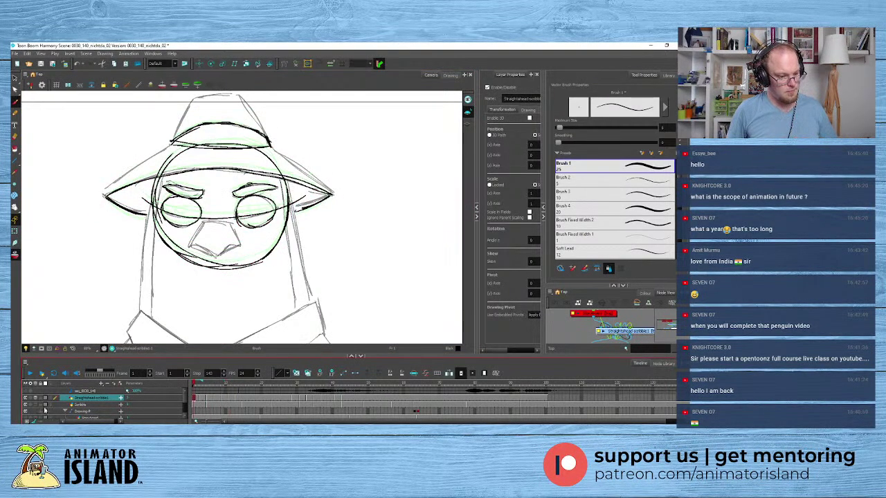
pyautogui.click(26, 405)
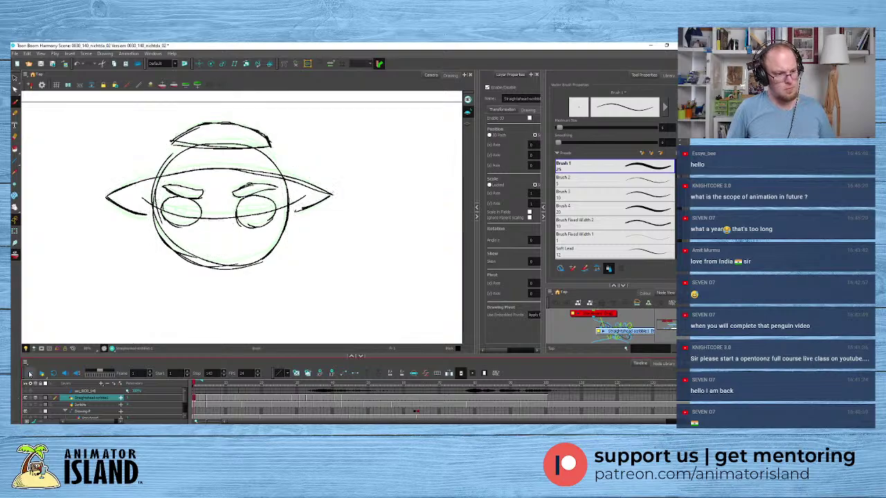
pyautogui.click(30, 374)
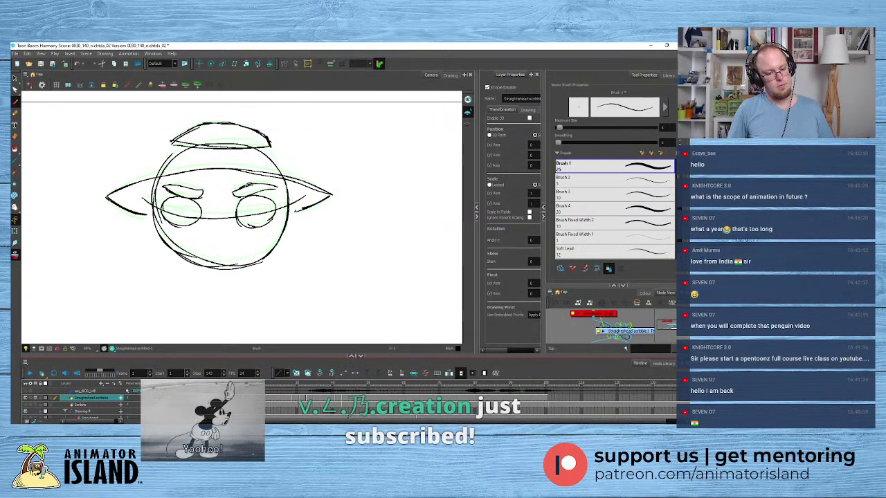
pyautogui.hotkey('ctrl', 's')
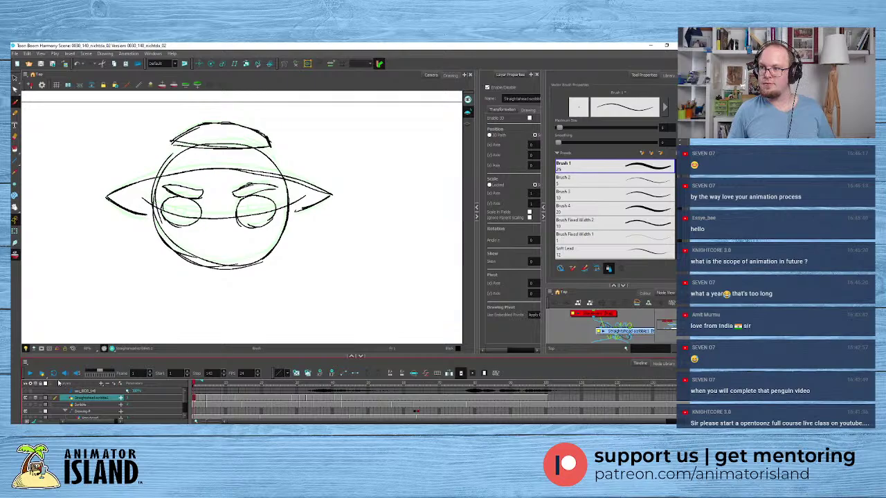
# - Replay the head animation repeatedly from frame 1 to check how the hat band moves with the head
pyautogui.click(29, 373)
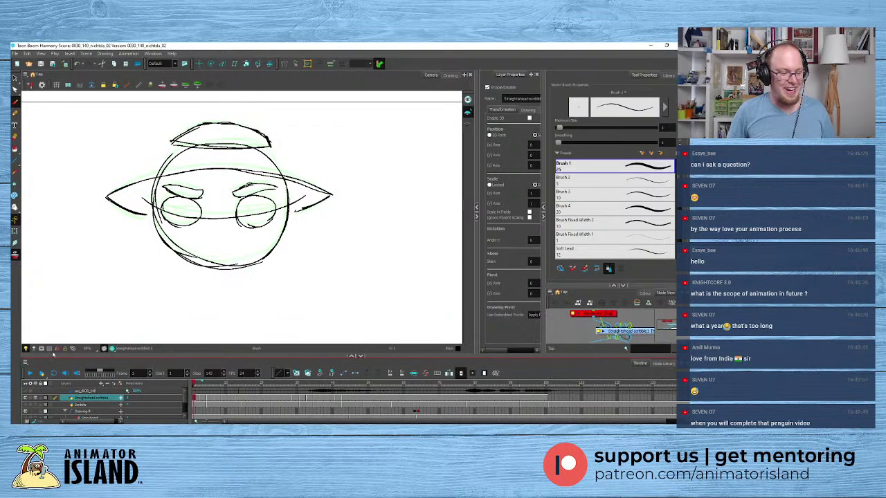
pyautogui.click(29, 374)
pyautogui.click(30, 374)
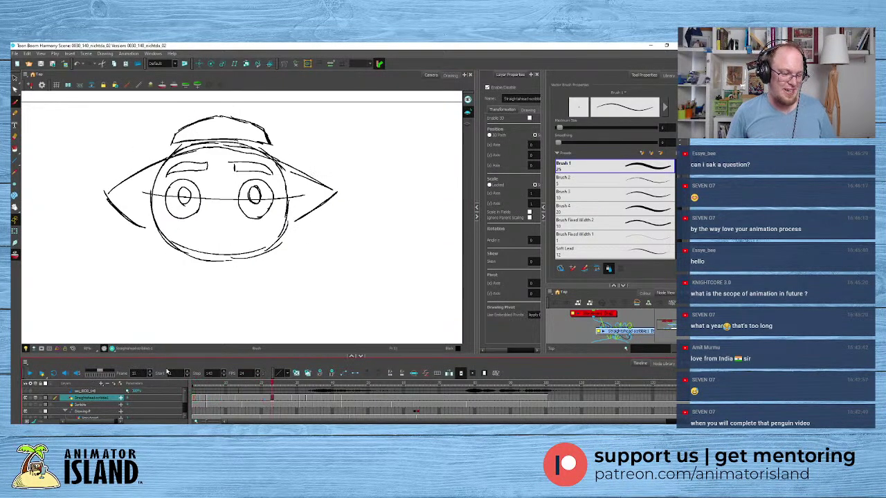
pyautogui.moveTo(199, 384); pyautogui.dragTo(125, 385)
pyautogui.click(28, 374)
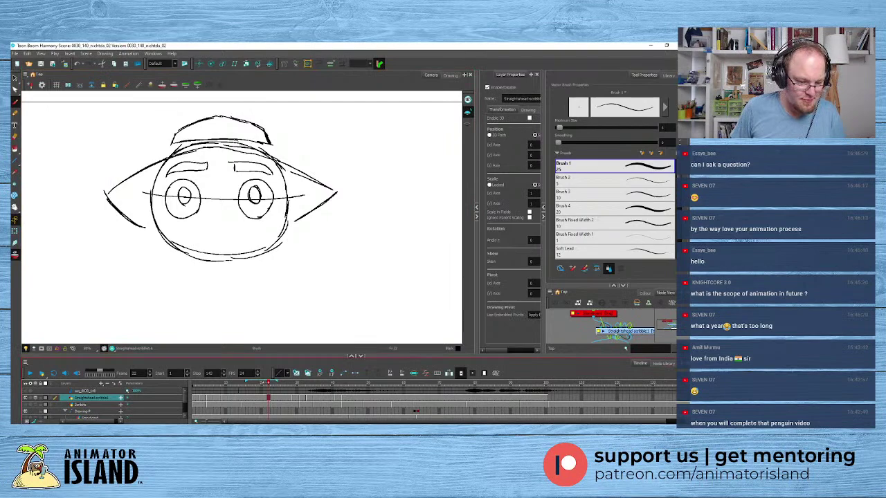
pyautogui.moveTo(272, 382)
pyautogui.mouseDown()
pyautogui.moveTo(283, 387)
pyautogui.moveTo(156, 391)
pyautogui.mouseUp()
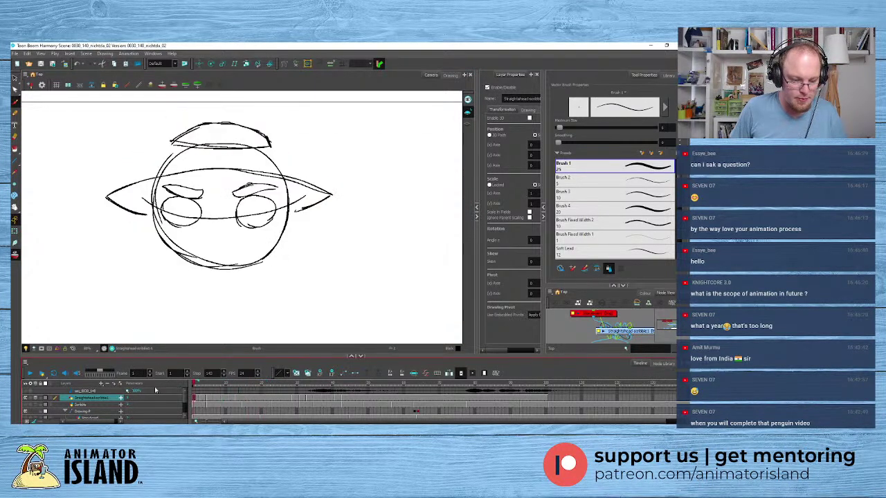
pyautogui.click(40, 374)
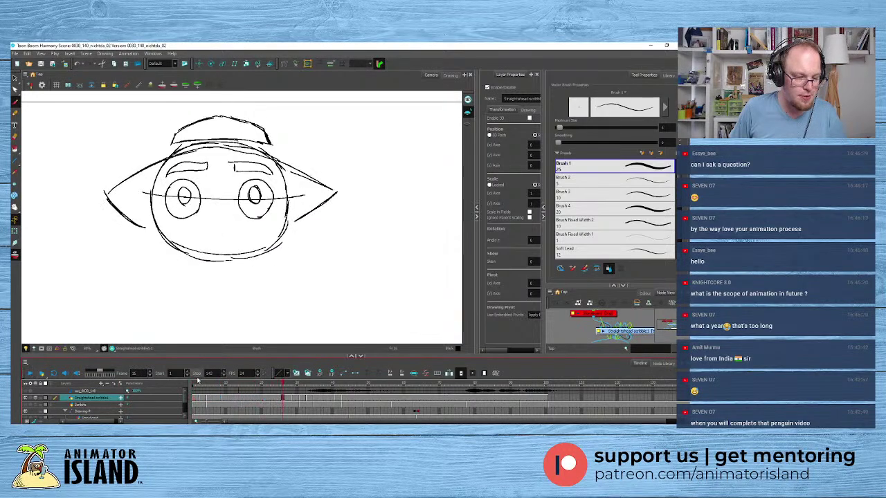
# - Replay the head animation and scrub through its opening frames up to frame 8 to check the eyebrows
pyautogui.click(30, 374)
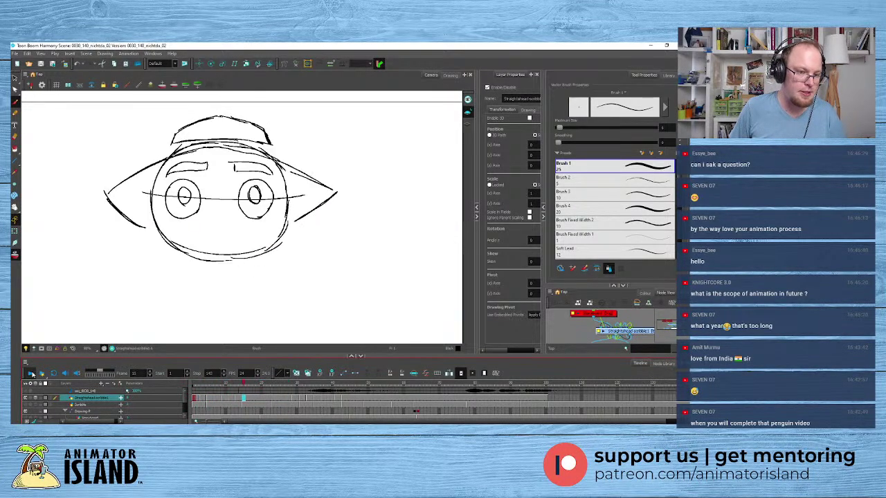
pyautogui.click(31, 374)
pyautogui.click(198, 385)
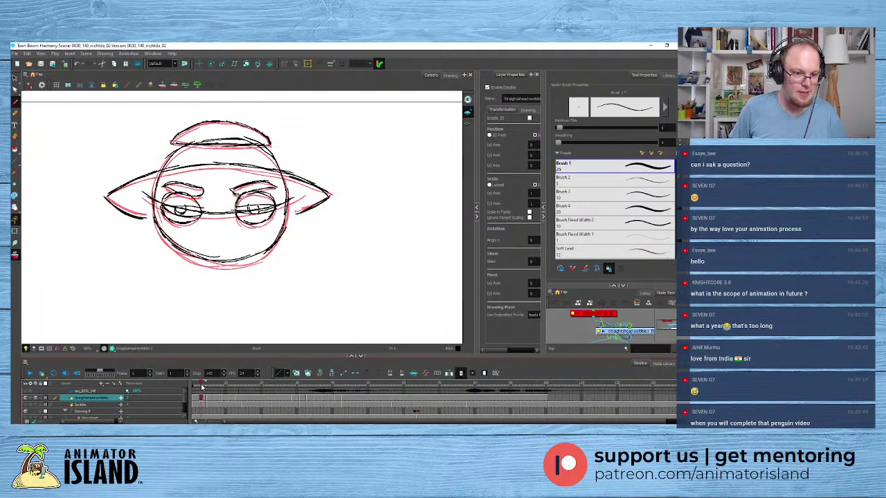
pyautogui.moveTo(201, 388)
pyautogui.mouseDown()
pyautogui.moveTo(242, 387)
pyautogui.moveTo(195, 386)
pyautogui.moveTo(233, 386)
pyautogui.moveTo(220, 387)
pyautogui.mouseUp()
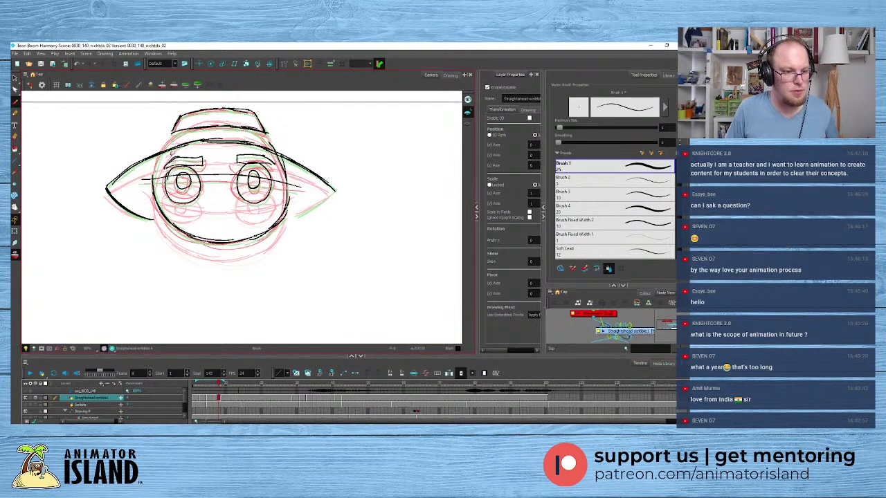
# - Remove both eyebrows on frame 8 and redraw them higher on the forehead, just beneath the hat brim
pyautogui.hotkey('alt', 's')
pyautogui.click(197, 158)
pyautogui.press('Delete')
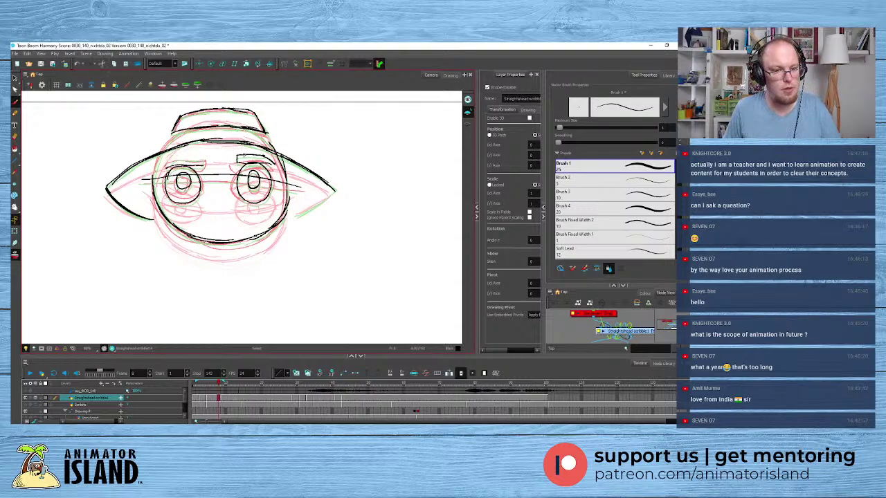
pyautogui.click(239, 158)
pyautogui.press('Delete')
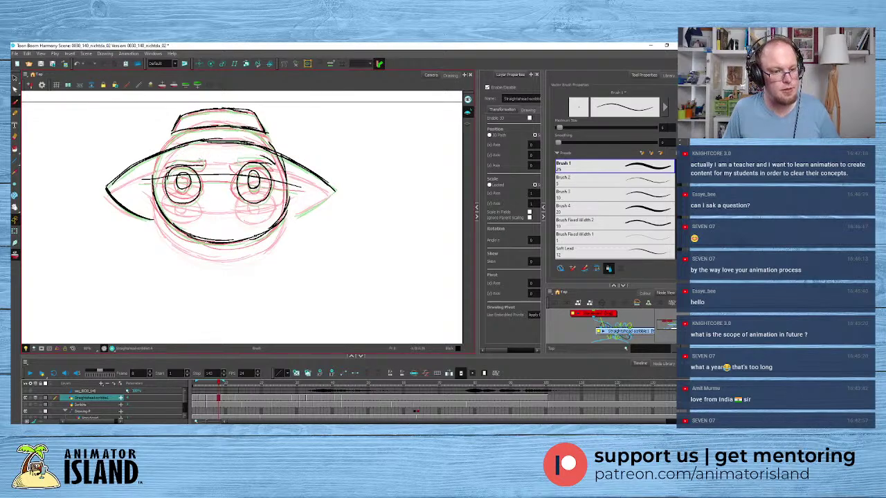
pyautogui.hotkey('ctrl', 'z')
pyautogui.hotkey('ctrl', 'z')
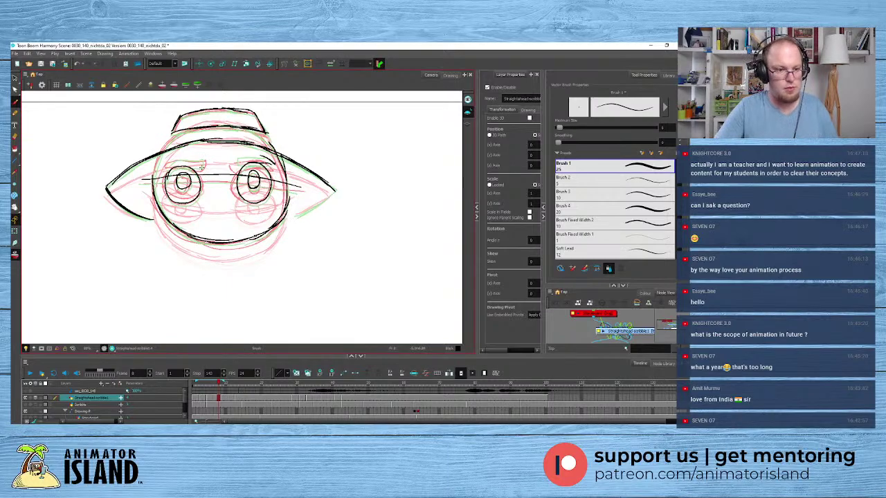
pyautogui.moveTo(165, 162); pyautogui.dragTo(201, 149)
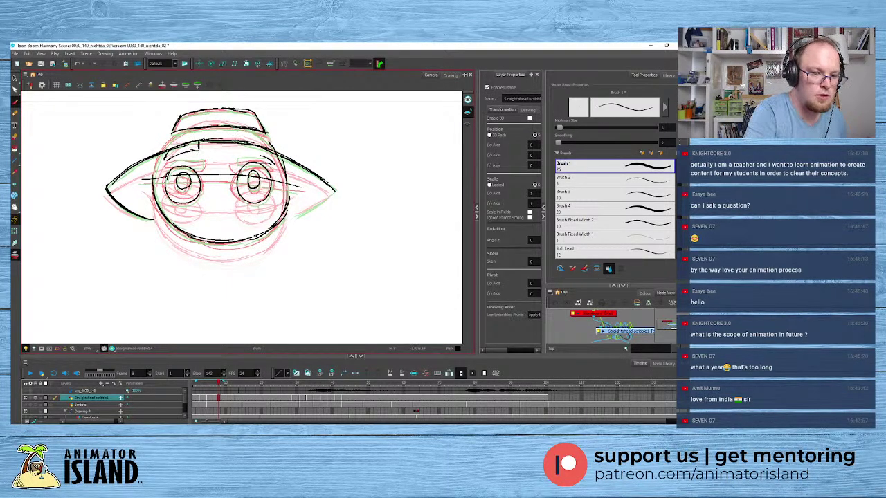
pyautogui.moveTo(238, 148); pyautogui.dragTo(272, 162)
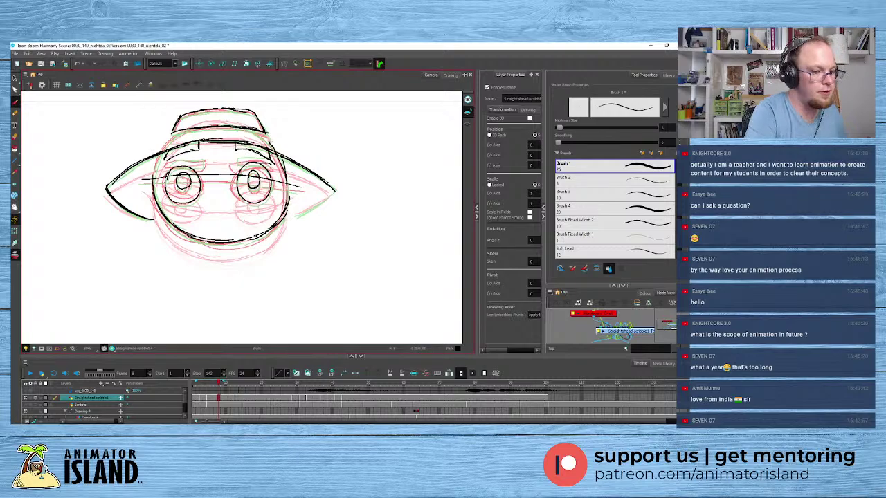
# - Clear the angled eyebrows on frame 6 and redraw both higher above the eyes
pyautogui.click(212, 397)
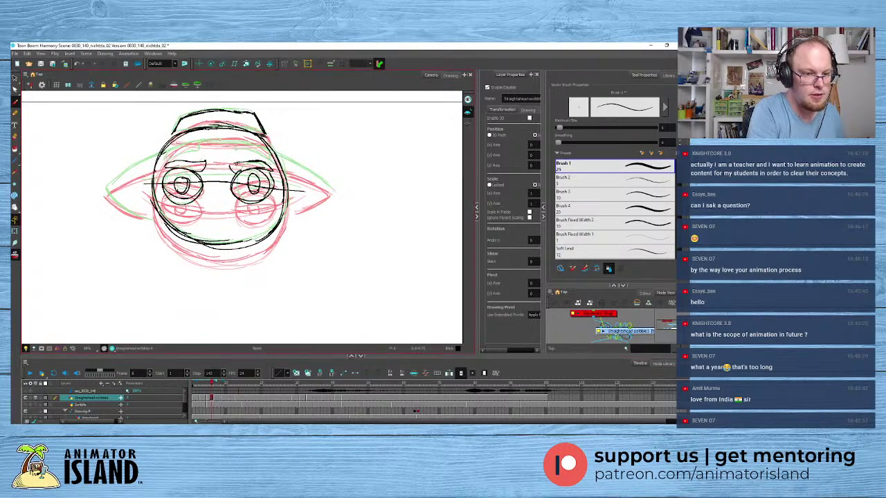
pyautogui.hotkey('ctrl', 'z')
pyautogui.hotkey('ctrl', 'z')
pyautogui.hotkey('ctrl', 'z')
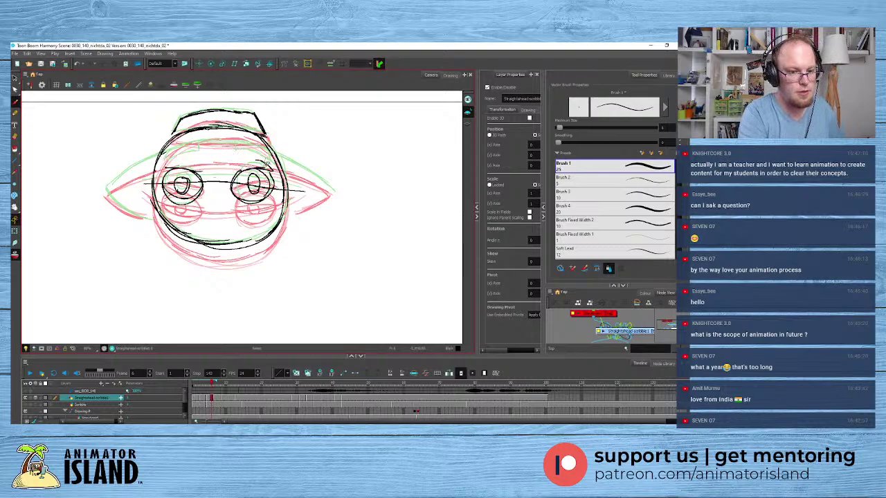
pyautogui.hotkey('ctrl', 'z')
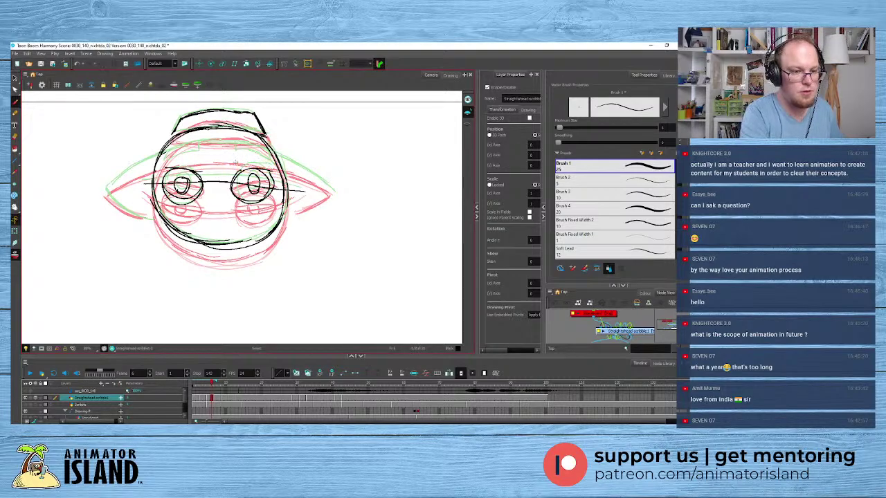
pyautogui.hotkey('alt', 'b')
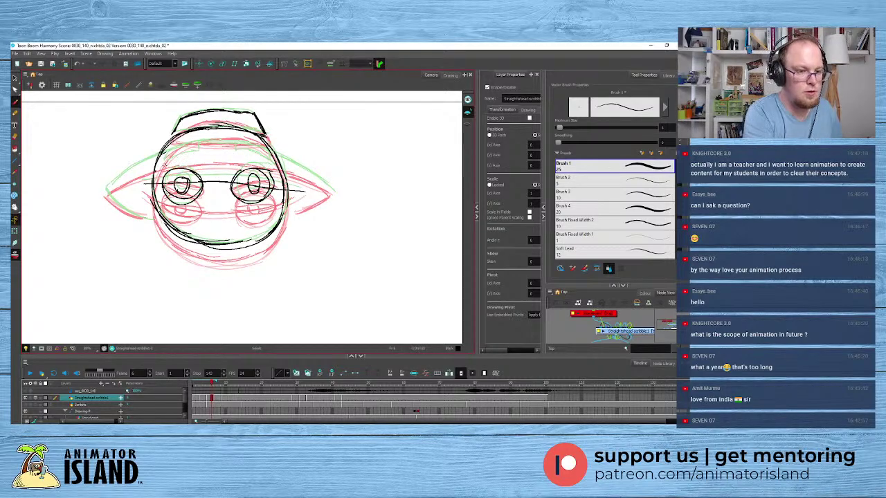
pyautogui.moveTo(164, 168); pyautogui.dragTo(198, 155)
pyautogui.moveTo(197, 147); pyautogui.dragTo(163, 163)
pyautogui.moveTo(236, 145)
pyautogui.mouseDown()
pyautogui.moveTo(238, 156)
pyautogui.moveTo(263, 154)
pyautogui.moveTo(268, 164)
pyautogui.moveTo(263, 149)
pyautogui.mouseUp()
pyautogui.moveTo(237, 145)
pyautogui.mouseDown()
pyautogui.moveTo(263, 151)
pyautogui.moveTo(172, 168)
pyautogui.mouseUp()
# - Delete both eyebrows on frame 9 and redraw them higher, following the onion-skin eyebrows of the preceding drawings
pyautogui.click(223, 399)
pyautogui.hotkey('alt', 's')
pyautogui.press('Delete')
pyautogui.click(240, 159)
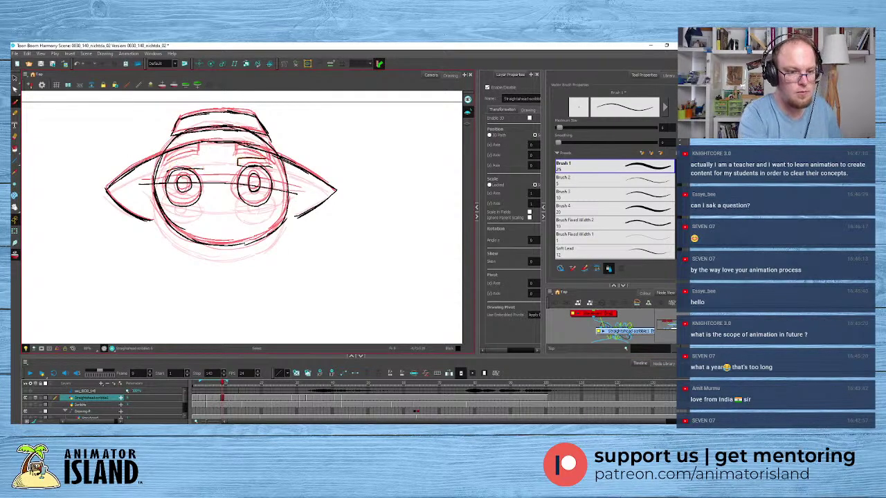
pyautogui.press('Delete')
pyautogui.hotkey('alt', 'b')
pyautogui.press(',')
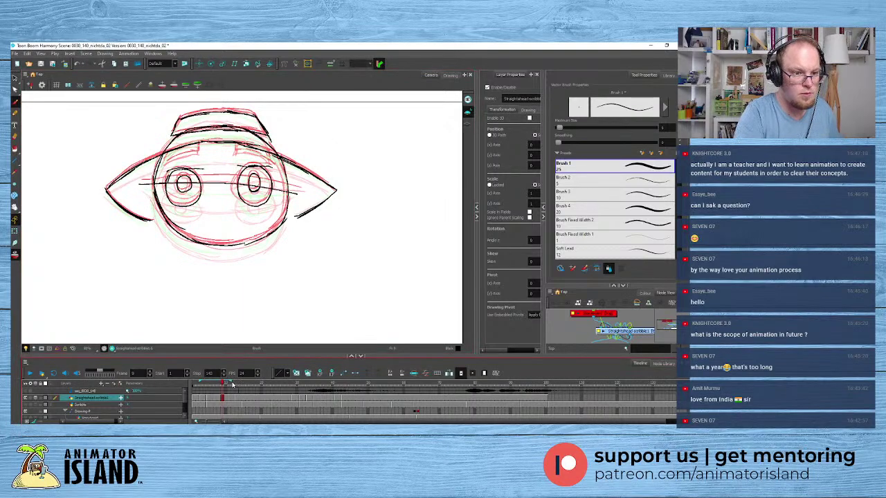
pyautogui.press('.')
pyautogui.press(',')
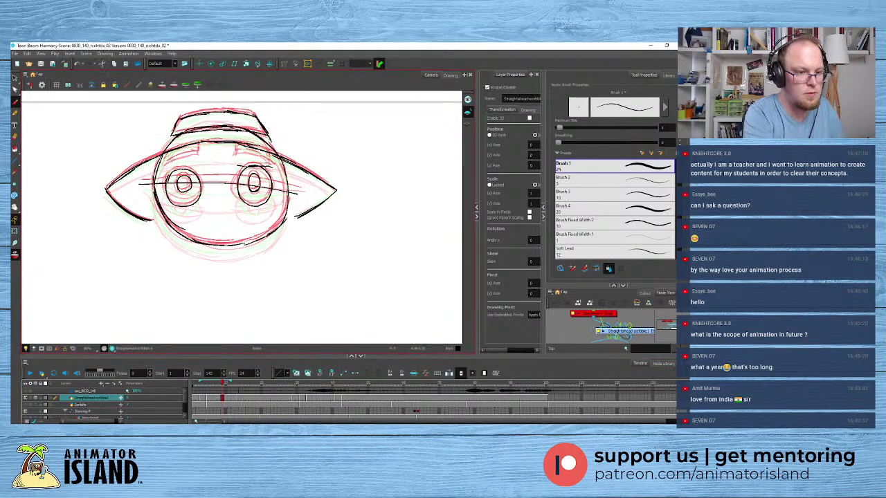
pyautogui.press('.')
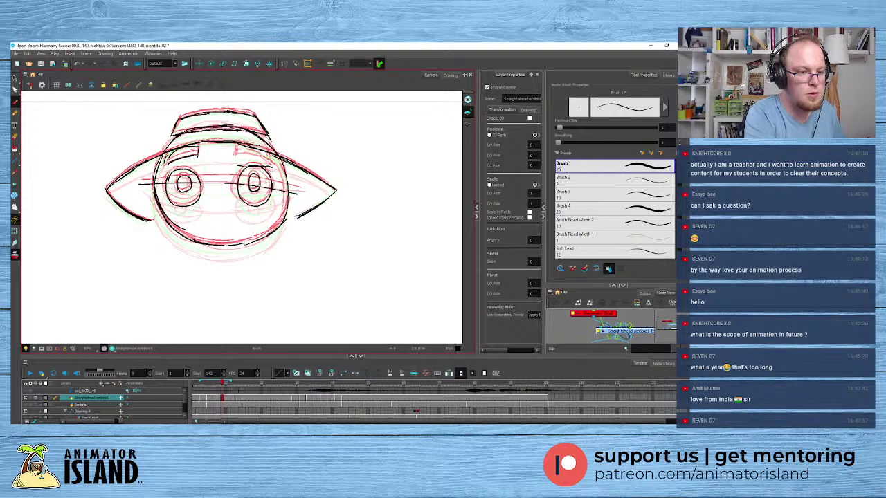
pyautogui.press(',')
pyautogui.press('.')
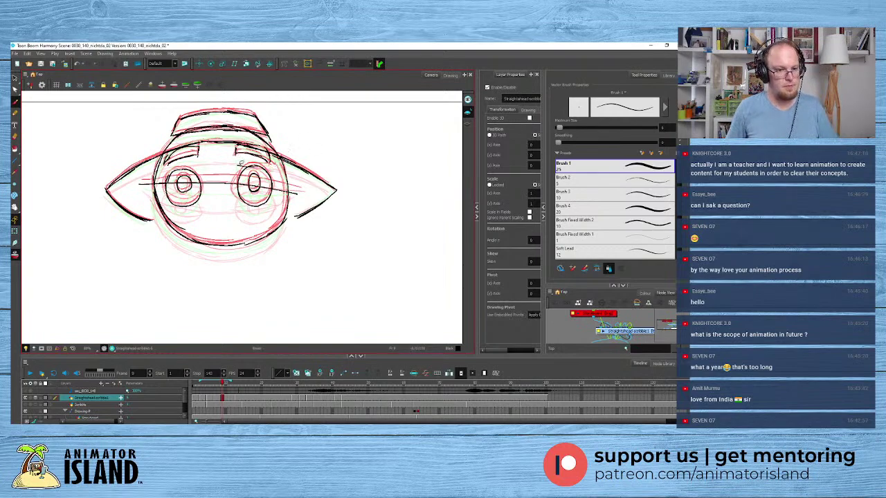
# - Nudge both eyebrows slightly upward on frame 12 and redraw the lower edge of the eyebrow on the character's right side
pyautogui.click(233, 399)
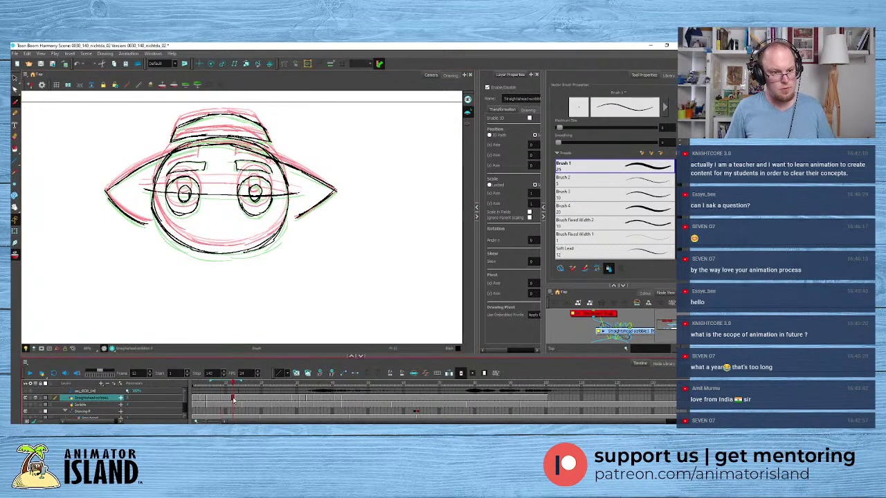
pyautogui.moveTo(233, 399); pyautogui.dragTo(232, 400)
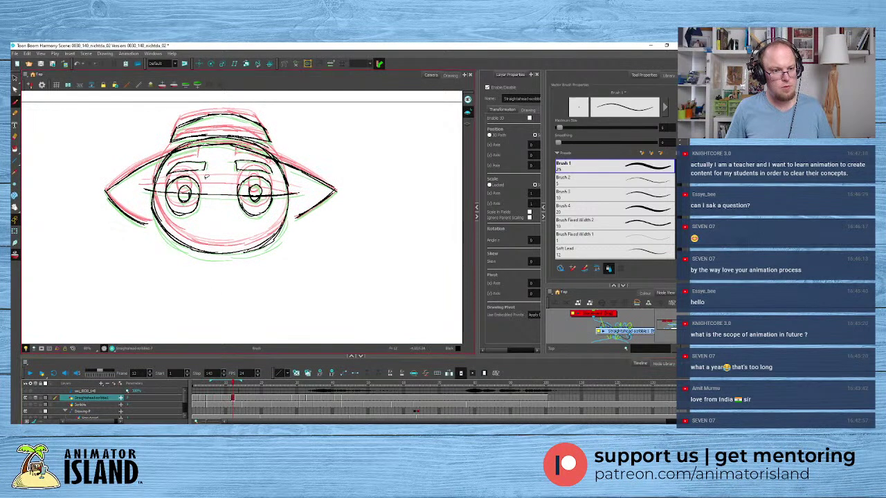
pyautogui.click(240, 164)
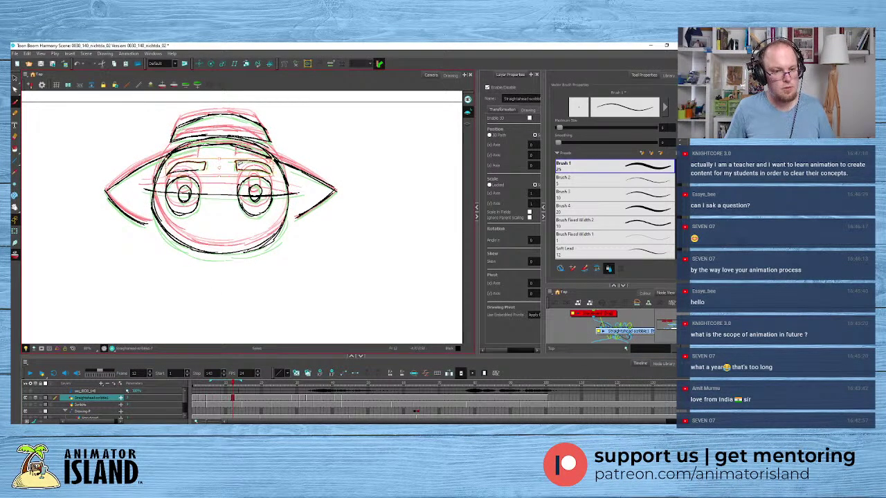
pyautogui.moveTo(236, 165); pyautogui.dragTo(219, 172)
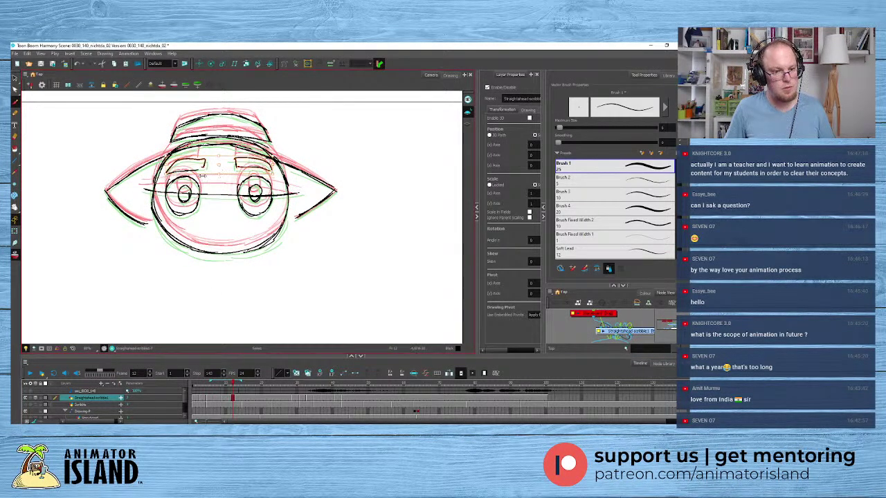
pyautogui.click(219, 239)
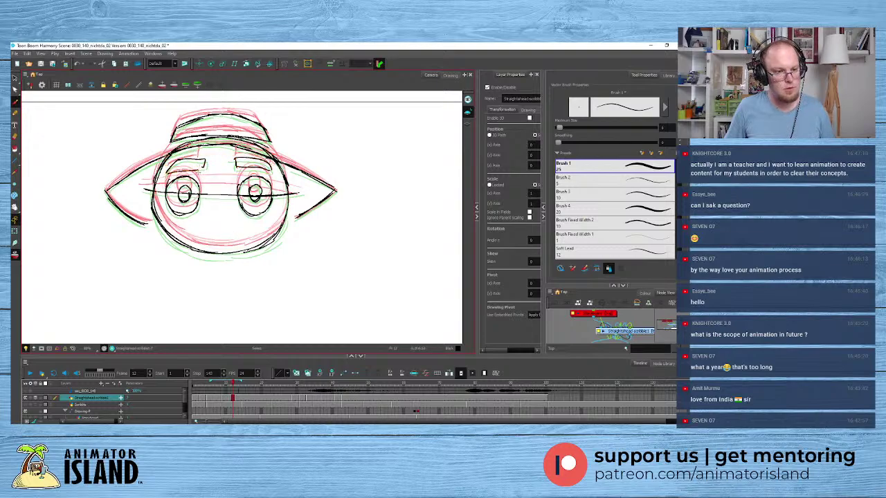
pyautogui.hotkey('ctrl', 'z')
pyautogui.moveTo(168, 174); pyautogui.dragTo(204, 167)
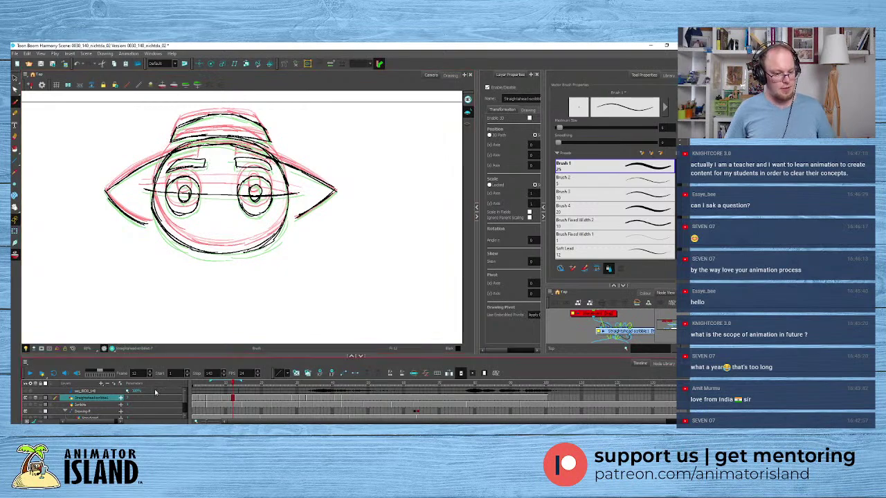
# - Play the head animation repeatedly from the start to check the timing of the raised eyebrows
pyautogui.click(200, 386)
pyautogui.click(30, 374)
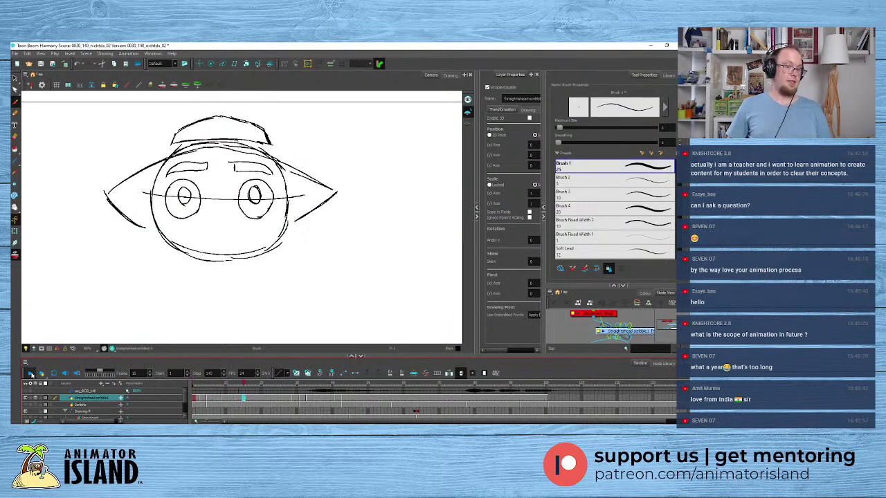
pyautogui.click(33, 375)
pyautogui.click(34, 374)
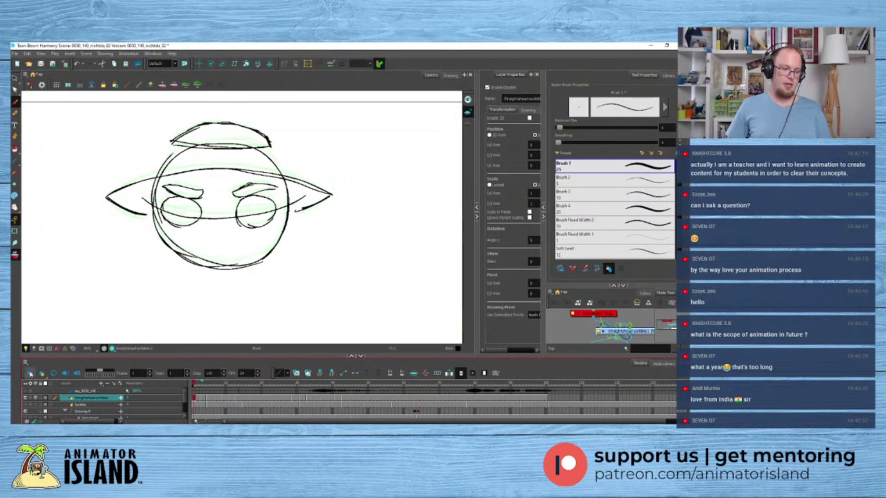
pyautogui.moveTo(216, 386); pyautogui.dragTo(119, 386)
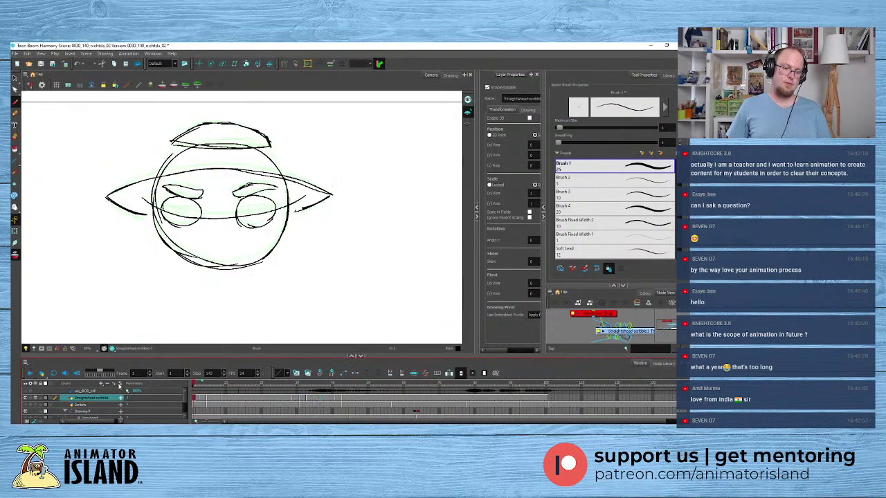
pyautogui.click(29, 374)
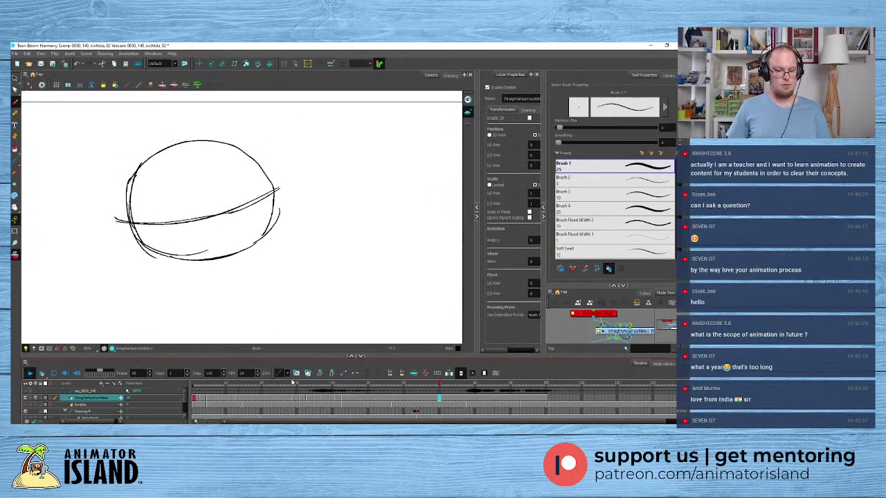
pyautogui.click(30, 374)
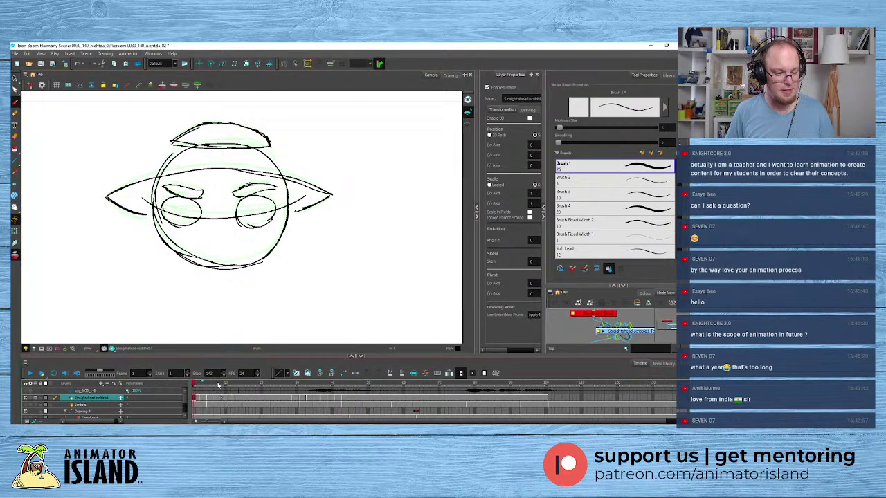
pyautogui.moveTo(218, 386); pyautogui.dragTo(192, 388)
pyautogui.click(31, 373)
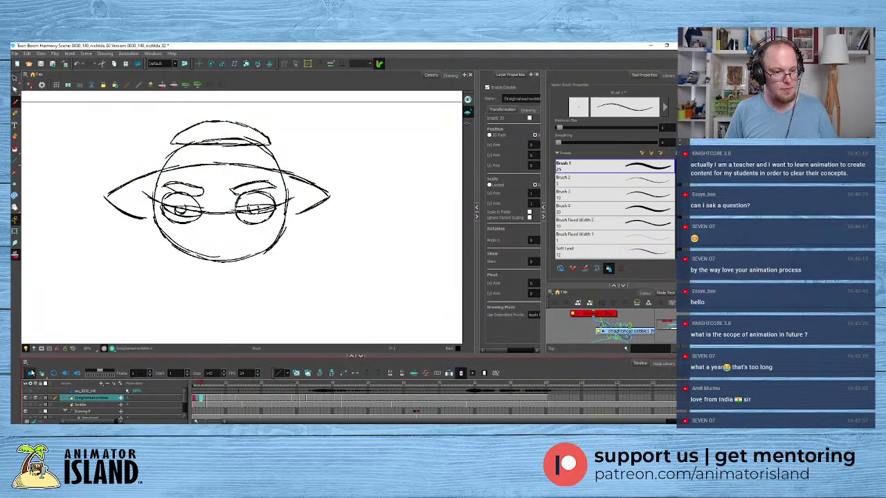
pyautogui.click(31, 373)
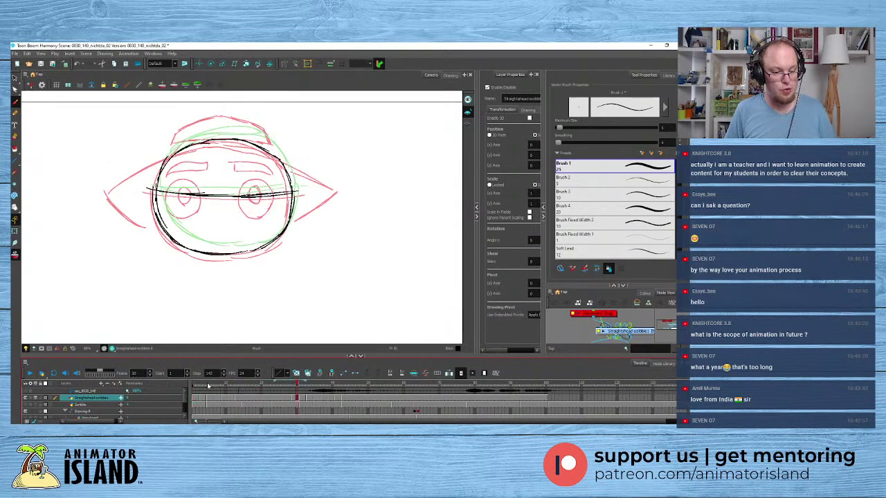
# - Show the Scribble layer as reference and draw the outlines of both eyes on frame 29
pyautogui.moveTo(208, 386); pyautogui.dragTo(294, 400)
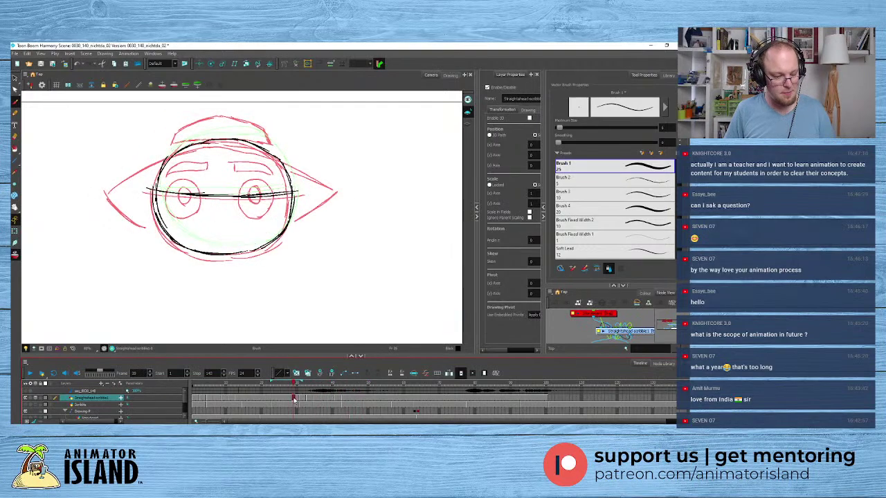
pyautogui.click(26, 405)
pyautogui.click(302, 398)
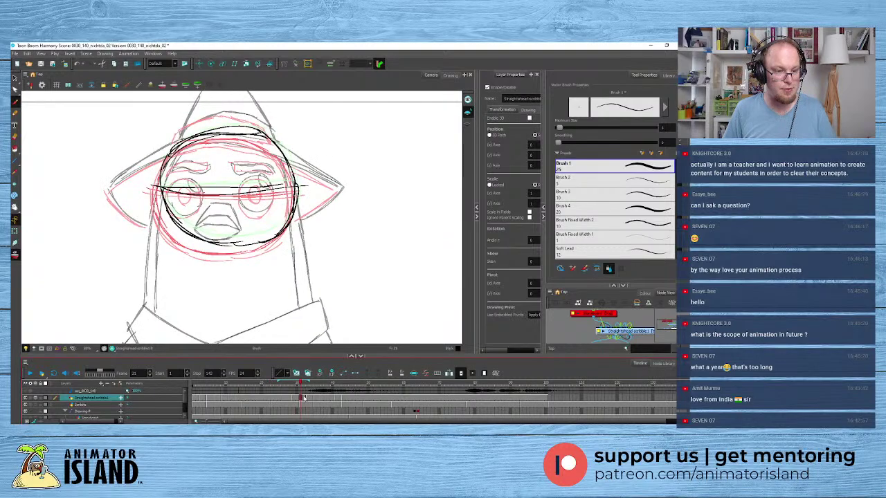
pyautogui.click(293, 399)
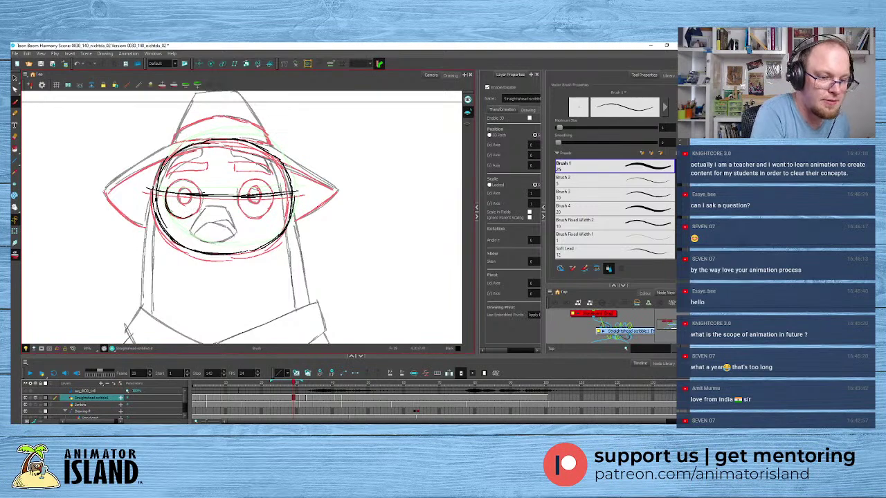
pyautogui.moveTo(169, 190)
pyautogui.mouseDown()
pyautogui.moveTo(194, 181)
pyautogui.moveTo(183, 178)
pyautogui.mouseUp()
pyautogui.moveTo(250, 183); pyautogui.dragTo(240, 211)
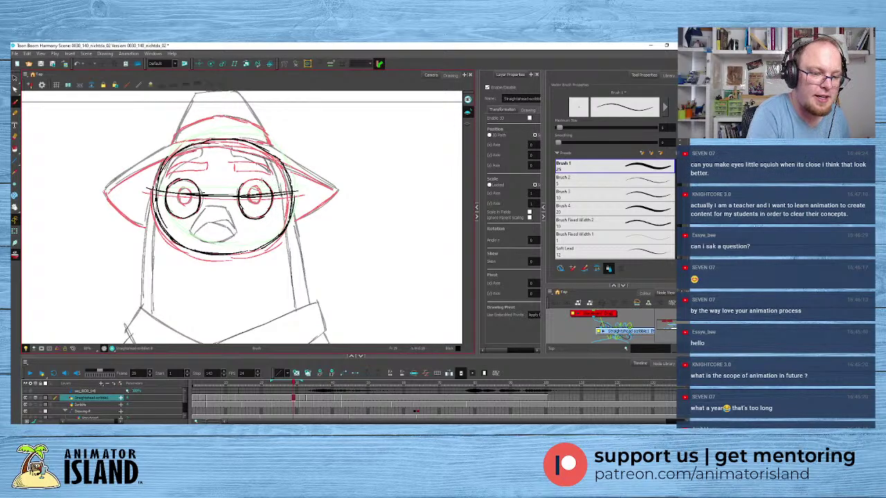
pyautogui.press('.')
pyautogui.press(',')
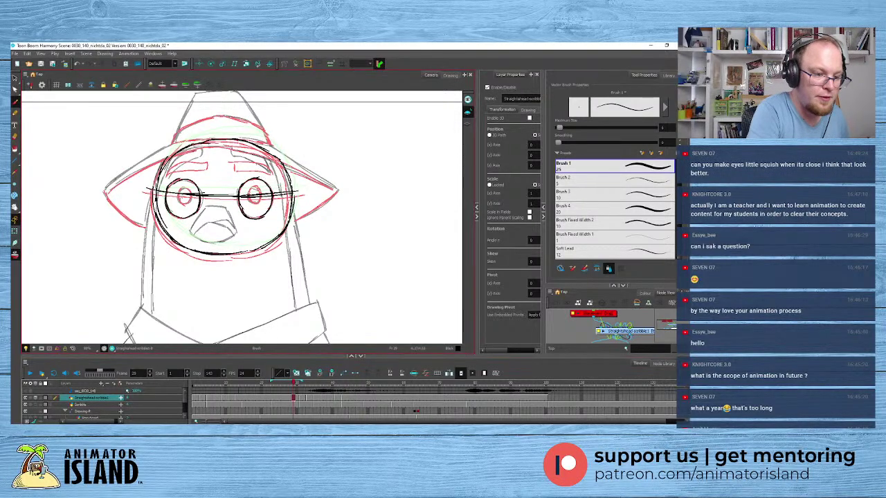
# - Draw the pupils inside both eye outlines on frame 29, tracing the onion-skin pupils of the preceding drawing
pyautogui.moveTo(181, 189)
pyautogui.mouseDown()
pyautogui.moveTo(190, 194)
pyautogui.moveTo(183, 203)
pyautogui.moveTo(188, 188)
pyautogui.mouseUp()
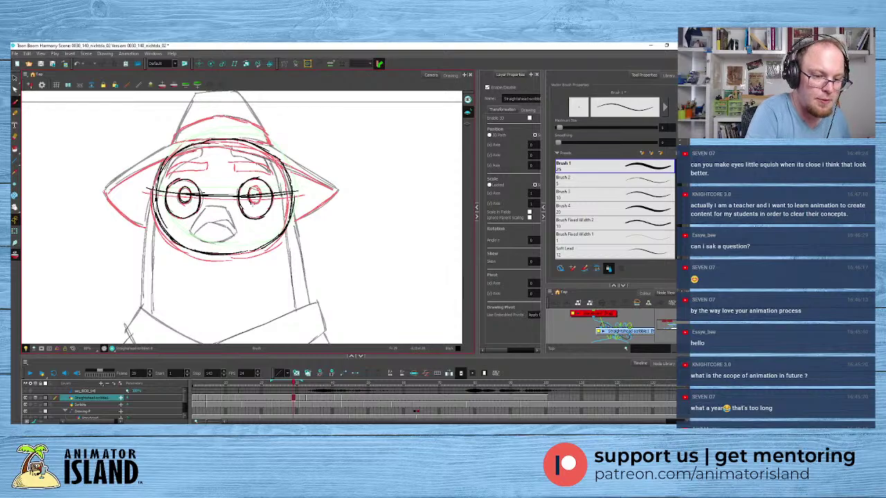
pyautogui.moveTo(253, 190); pyautogui.dragTo(256, 204)
# - Draw both eyes with pupils near their upper inner edges on frame 34, along the head's eye line
pyautogui.click(304, 399)
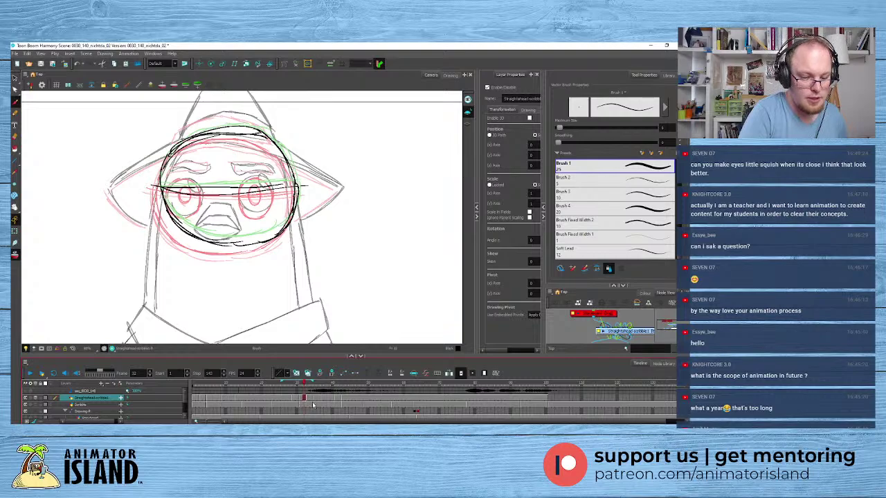
pyautogui.click(310, 400)
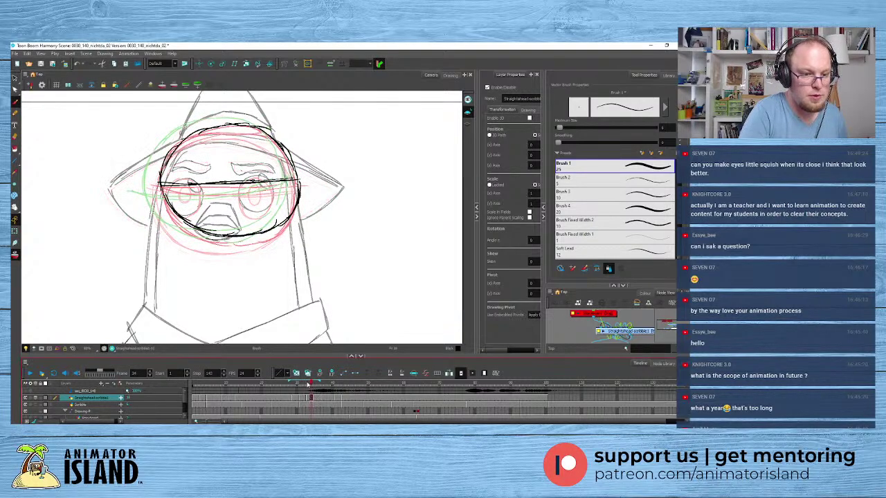
pyautogui.moveTo(251, 171)
pyautogui.mouseDown()
pyautogui.moveTo(245, 201)
pyautogui.moveTo(277, 179)
pyautogui.moveTo(276, 196)
pyautogui.moveTo(245, 174)
pyautogui.moveTo(275, 187)
pyautogui.moveTo(263, 168)
pyautogui.moveTo(273, 176)
pyautogui.mouseUp()
pyautogui.hotkey('ctrl', 'z')
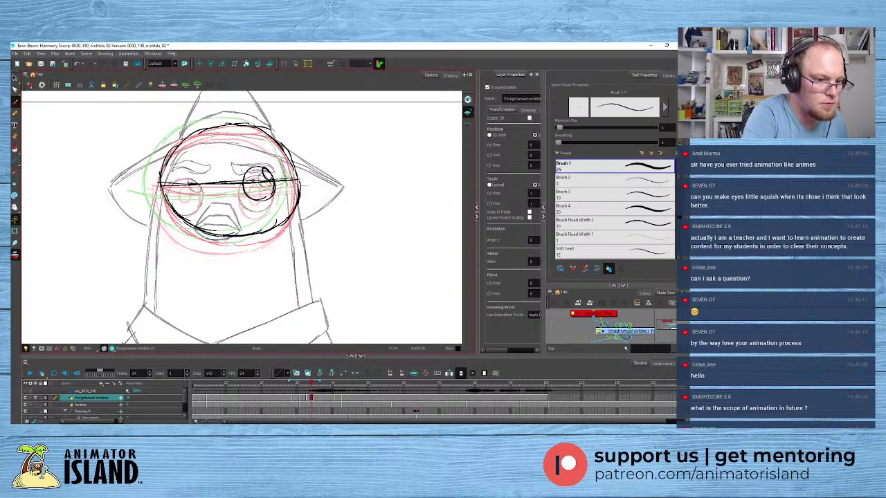
pyautogui.moveTo(182, 173); pyautogui.dragTo(188, 201)
pyautogui.moveTo(189, 201)
pyautogui.mouseDown()
pyautogui.moveTo(203, 187)
pyautogui.moveTo(168, 174)
pyautogui.mouseUp()
# - Draw both slanted eyebrows just above the eyes on frame 34, following the rough reference
pyautogui.moveTo(168, 177)
pyautogui.mouseDown()
pyautogui.moveTo(198, 198)
pyautogui.moveTo(191, 170)
pyautogui.moveTo(277, 164)
pyautogui.moveTo(280, 155)
pyautogui.moveTo(236, 159)
pyautogui.moveTo(276, 154)
pyautogui.mouseUp()
pyautogui.hotkey('ctrl', 'z')
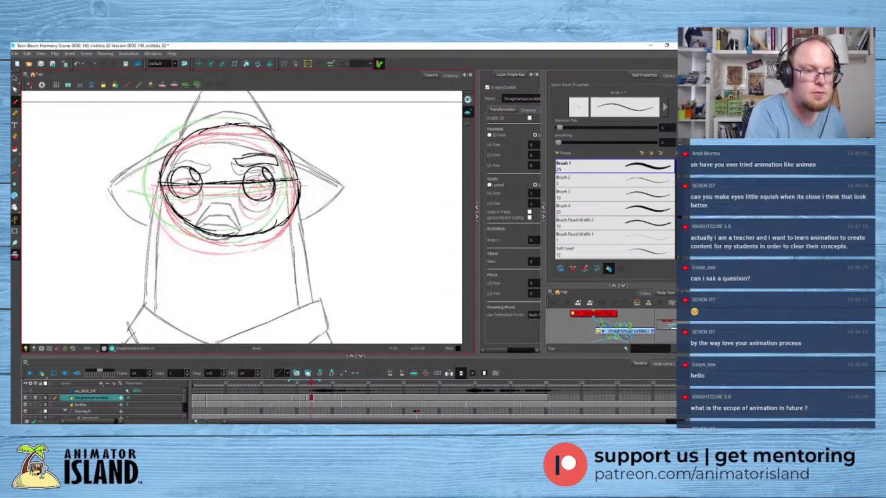
pyautogui.moveTo(173, 164)
pyautogui.mouseDown()
pyautogui.moveTo(209, 167)
pyautogui.moveTo(189, 155)
pyautogui.moveTo(170, 164)
pyautogui.moveTo(205, 168)
pyautogui.mouseUp()
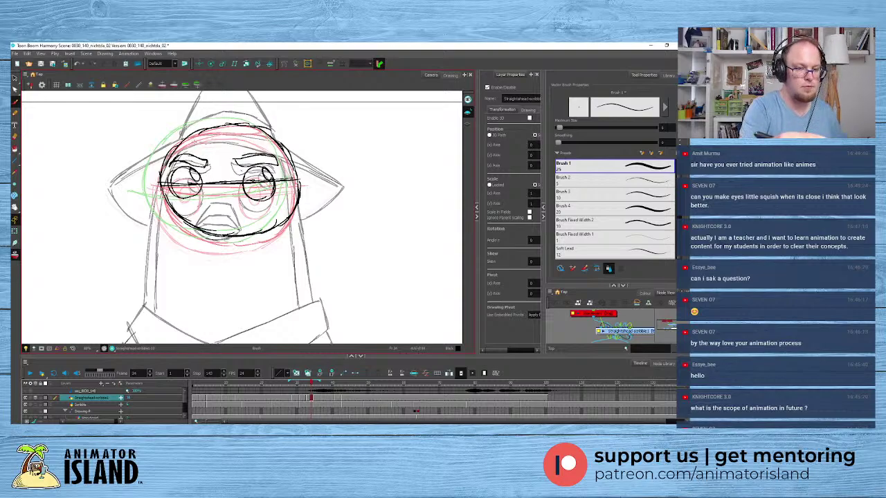
# - Select the head construction on frame 31 and shift it slightly down towards the head position of the preceding drawing
pyautogui.click(315, 399)
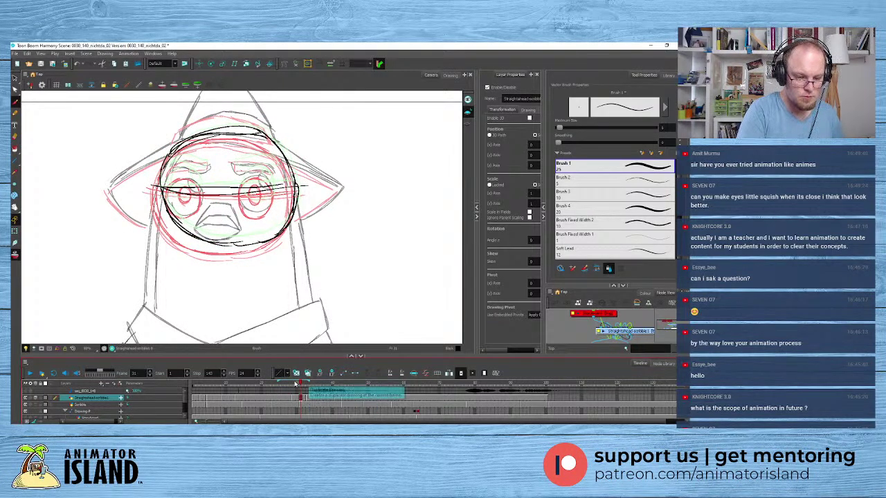
pyautogui.moveTo(280, 380); pyautogui.dragTo(292, 381)
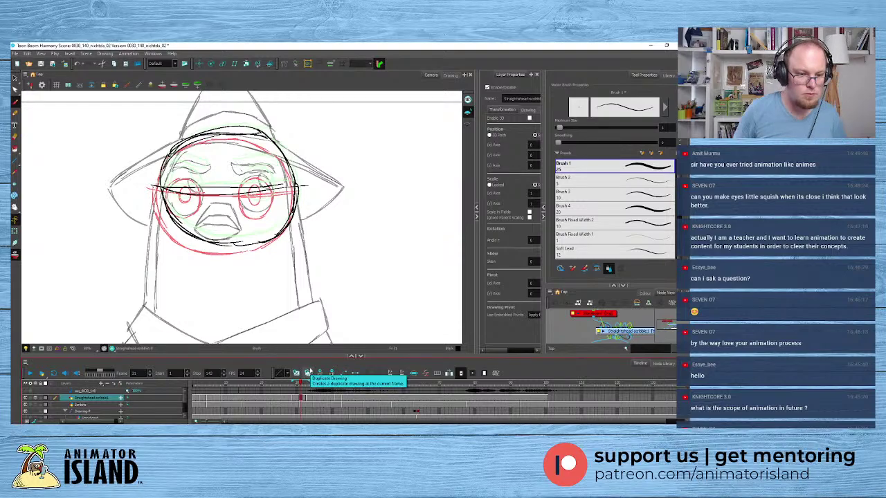
pyautogui.click(292, 399)
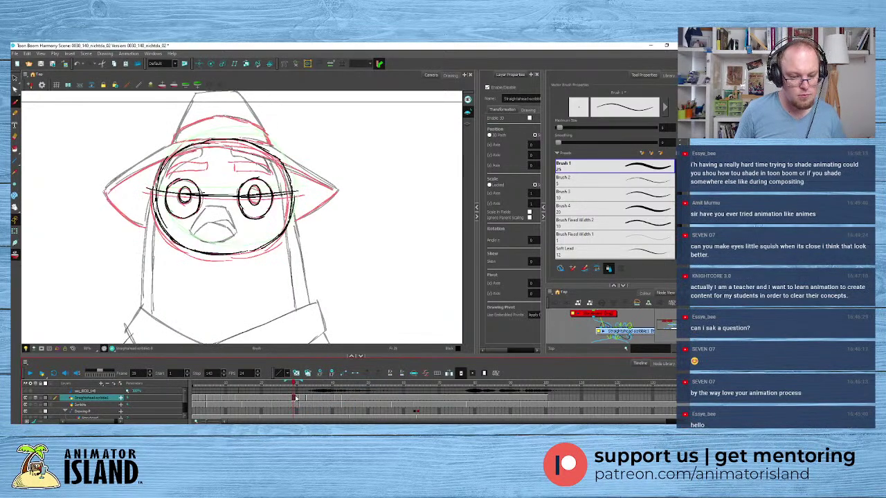
pyautogui.click(300, 400)
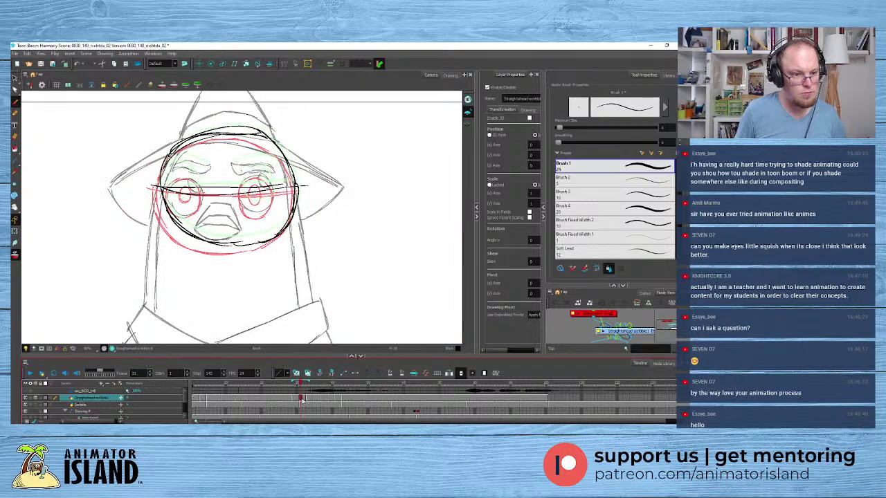
pyautogui.moveTo(198, 115)
pyautogui.mouseDown()
pyautogui.moveTo(269, 283)
pyautogui.moveTo(246, 98)
pyautogui.mouseUp()
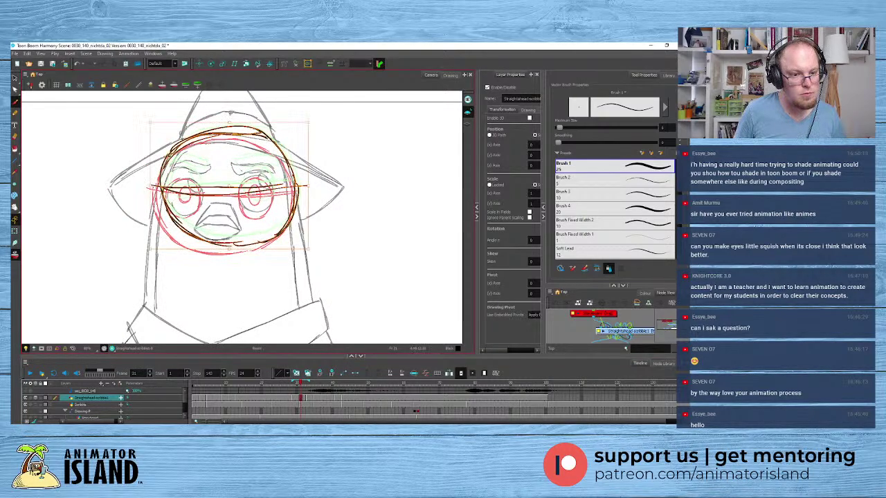
pyautogui.press('2')
pyautogui.press('Escape')
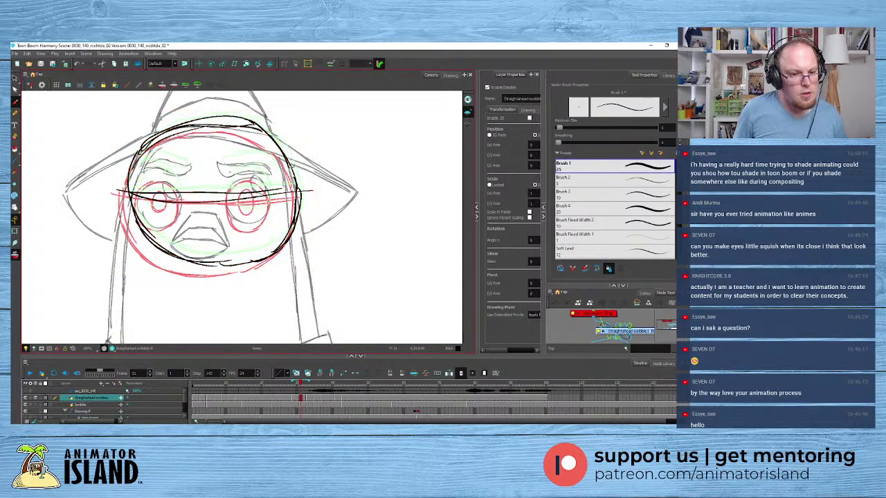
pyautogui.moveTo(302, 153)
pyautogui.mouseDown()
pyautogui.moveTo(84, 147)
pyautogui.moveTo(342, 186)
pyautogui.moveTo(294, 169)
pyautogui.moveTo(287, 179)
pyautogui.mouseUp()
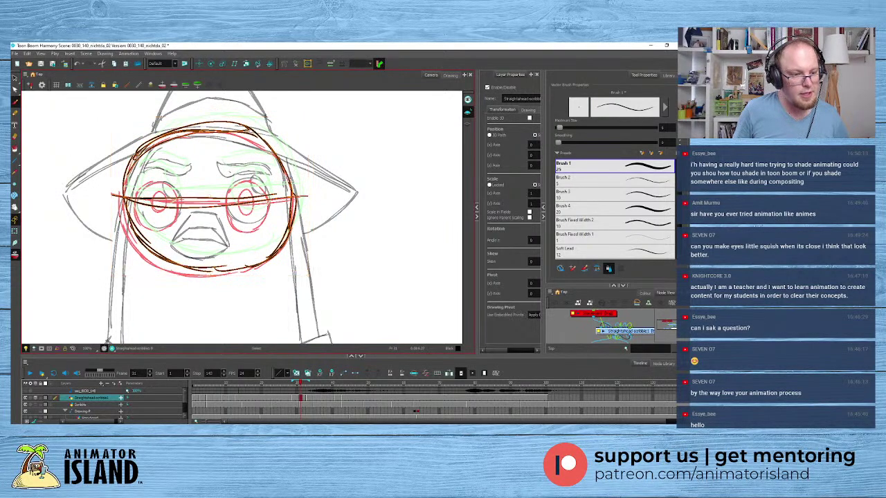
pyautogui.press('Escape')
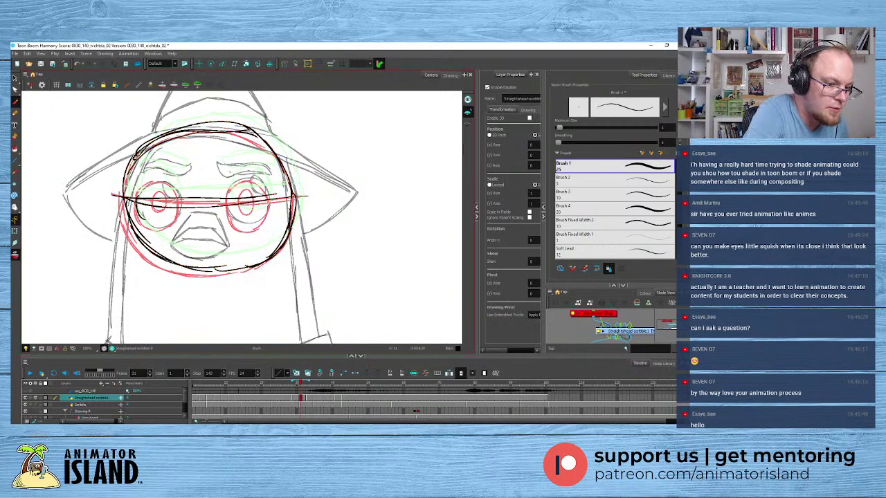
# - Draw both eyes on frame 31 with the pupils placed near their upper inner edges
pyautogui.moveTo(139, 204)
pyautogui.mouseDown()
pyautogui.moveTo(163, 226)
pyautogui.moveTo(180, 203)
pyautogui.moveTo(173, 182)
pyautogui.moveTo(154, 182)
pyautogui.moveTo(171, 181)
pyautogui.mouseUp()
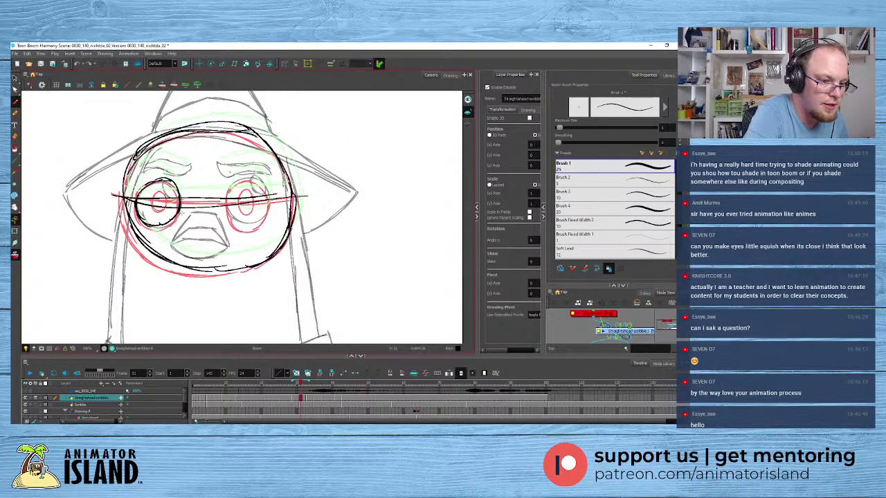
pyautogui.moveTo(164, 183); pyautogui.dragTo(177, 199)
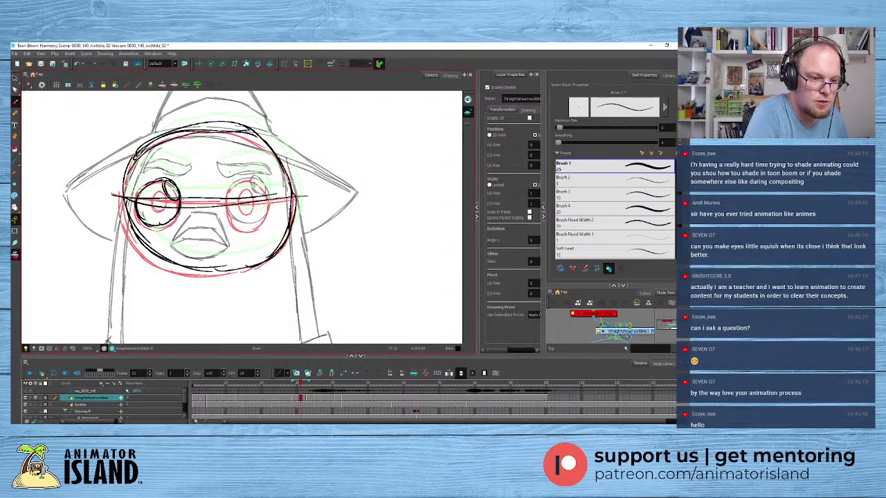
pyautogui.moveTo(246, 177)
pyautogui.mouseDown()
pyautogui.moveTo(227, 207)
pyautogui.moveTo(238, 229)
pyautogui.moveTo(258, 227)
pyautogui.moveTo(268, 211)
pyautogui.moveTo(257, 183)
pyautogui.moveTo(263, 199)
pyautogui.mouseUp()
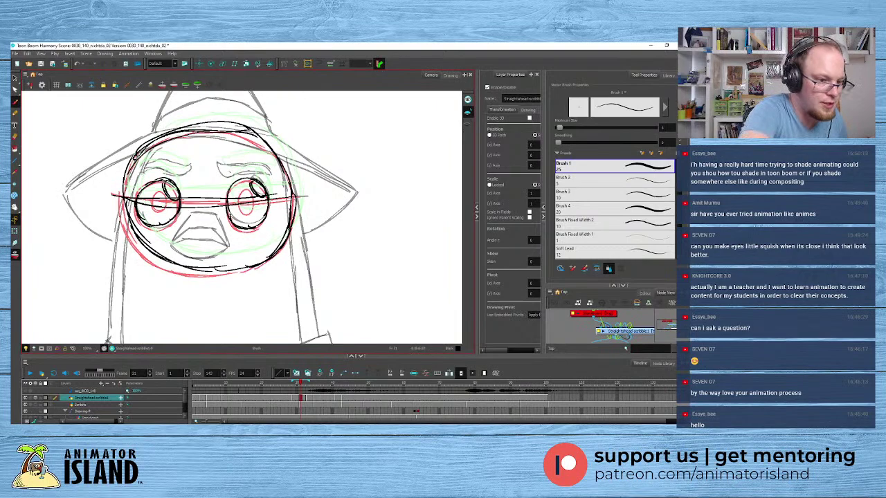
# - Compare frame 31 with the neighbouring drawings and shift its head and eyes slightly upward
pyautogui.click(293, 400)
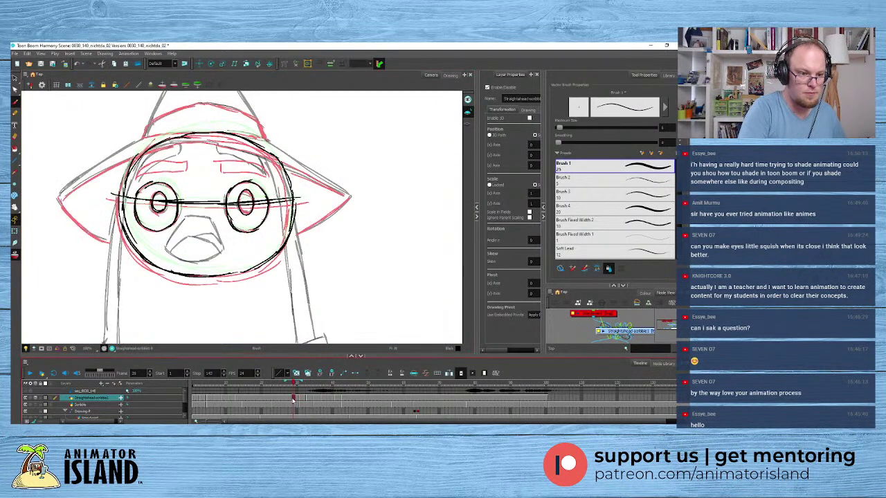
pyautogui.click(288, 398)
pyautogui.click(293, 399)
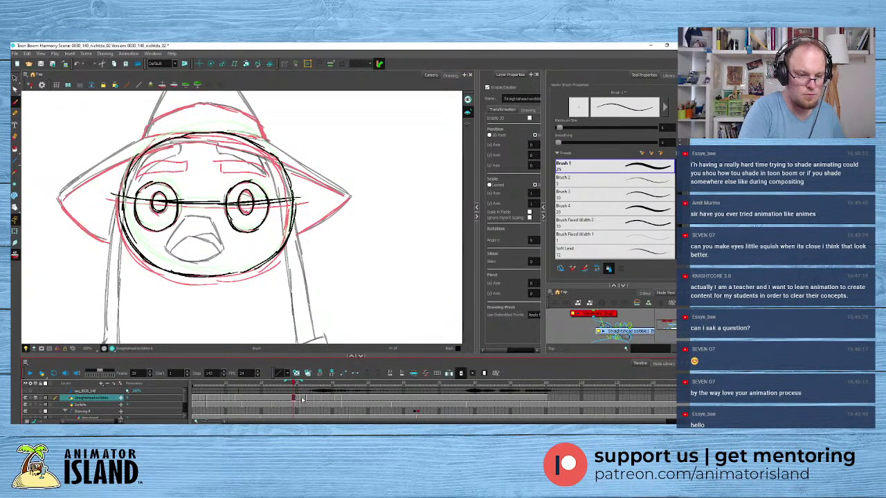
pyautogui.click(302, 399)
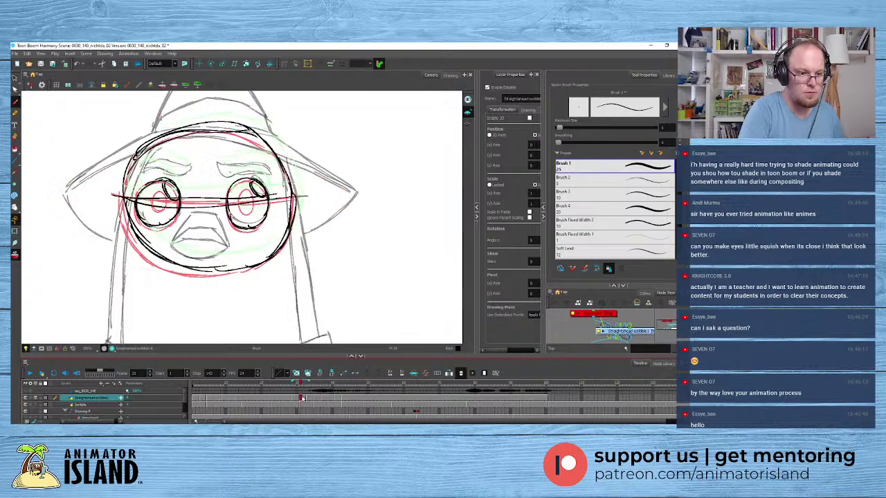
pyautogui.click(308, 398)
pyautogui.click(314, 393)
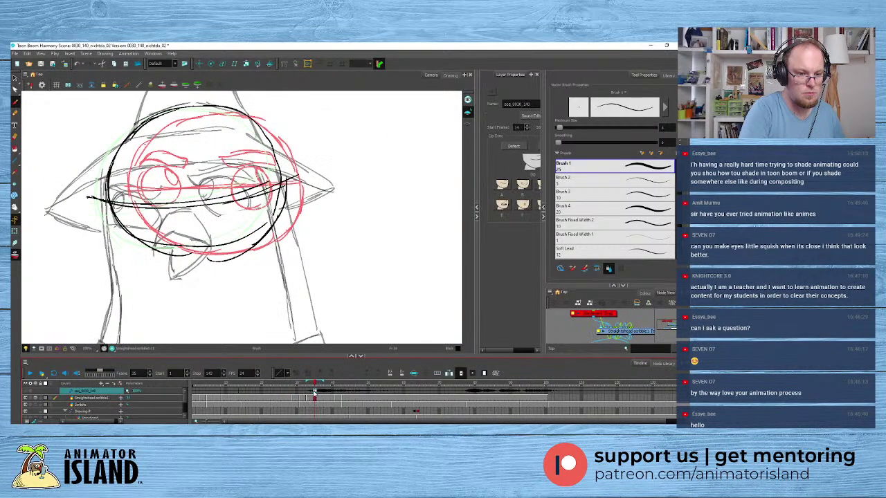
pyautogui.click(308, 395)
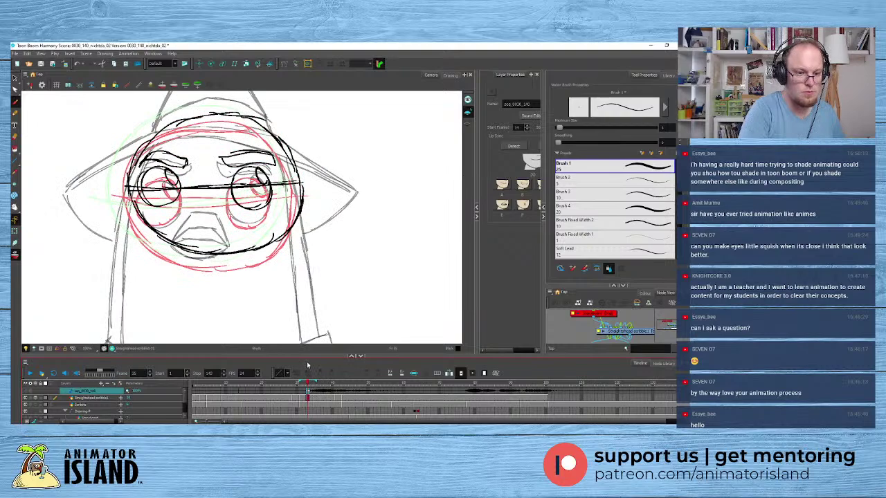
pyautogui.click(301, 398)
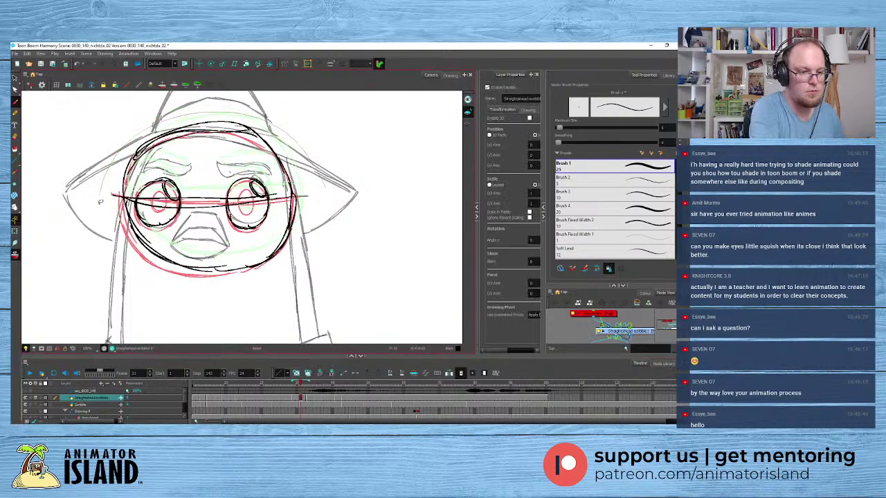
pyautogui.moveTo(288, 239); pyautogui.dragTo(286, 233)
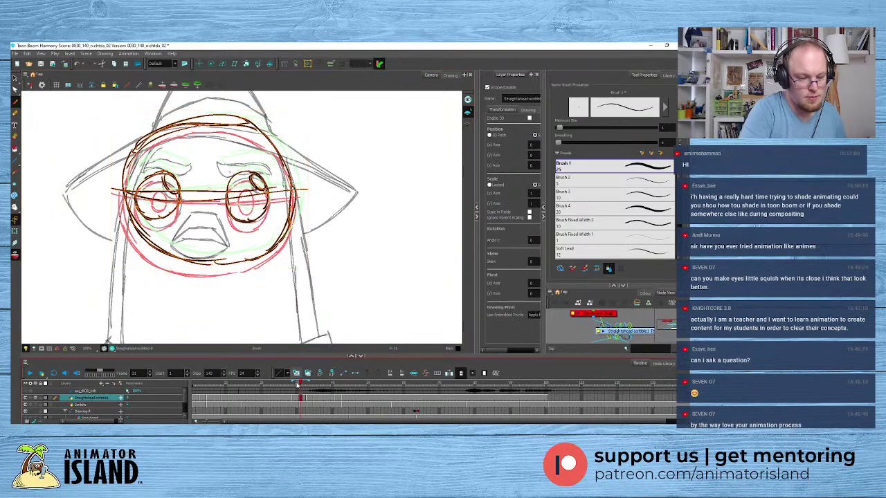
pyautogui.click(296, 398)
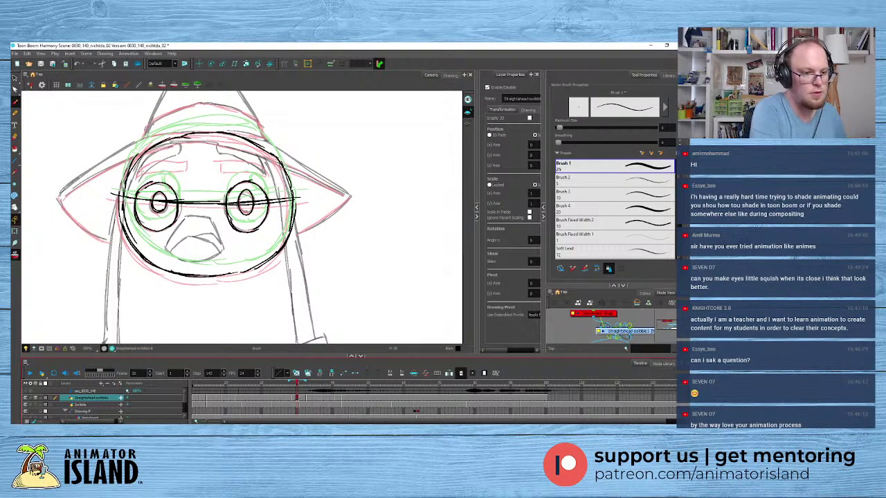
pyautogui.moveTo(138, 178)
pyautogui.mouseDown()
pyautogui.moveTo(183, 158)
pyautogui.moveTo(138, 173)
pyautogui.moveTo(170, 152)
pyautogui.mouseUp()
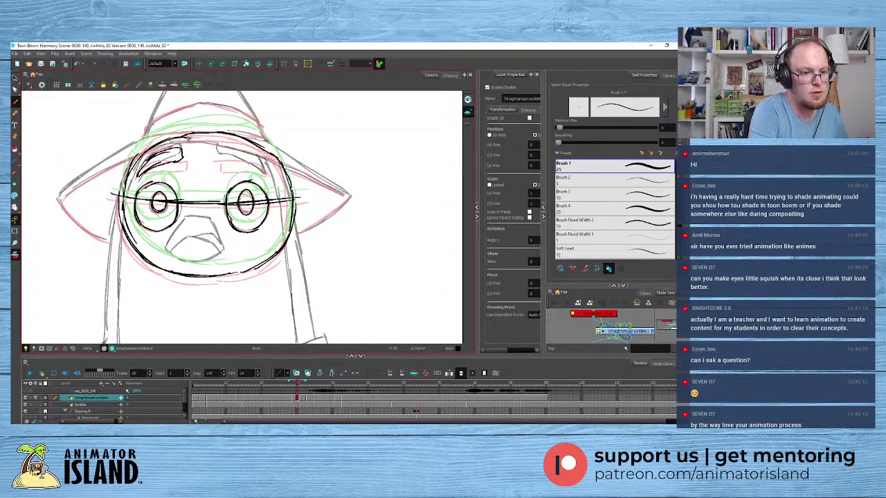
pyautogui.hotkey('ctrl', 'z')
pyautogui.hotkey('ctrl', 'z')
pyautogui.hotkey('ctrl', 'z')
pyautogui.hotkey('ctrl', 'z')
pyautogui.hotkey('ctrl', 'z')
pyautogui.hotkey('ctrl', 'z')
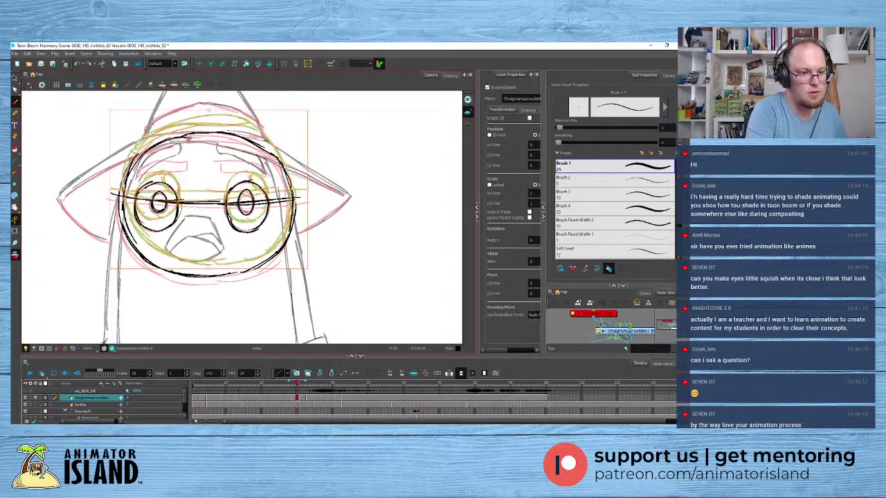
# - Draw both eyebrows above the eyes on frame 29 with the brush, using the onion-skin eyebrows of frame 28 as guide
pyautogui.hotkey('alt', 'b')
pyautogui.click(292, 400)
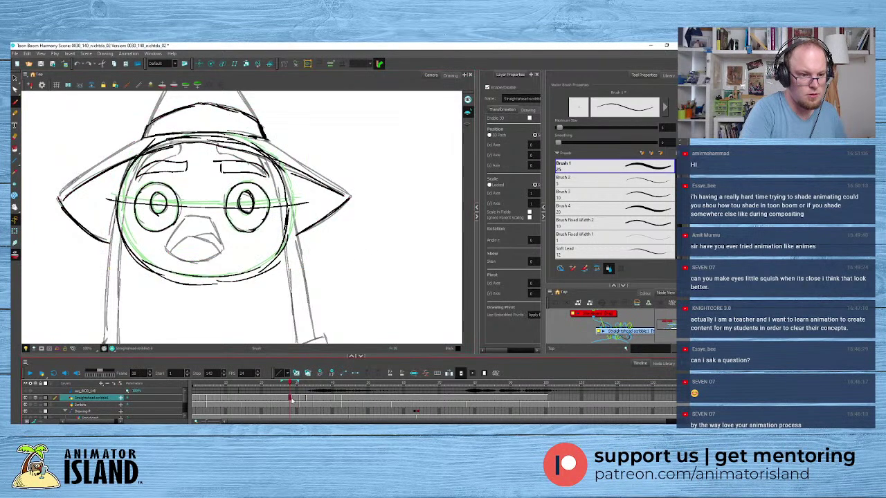
pyautogui.moveTo(291, 400)
pyautogui.mouseDown()
pyautogui.moveTo(305, 400)
pyautogui.moveTo(294, 400)
pyautogui.mouseUp()
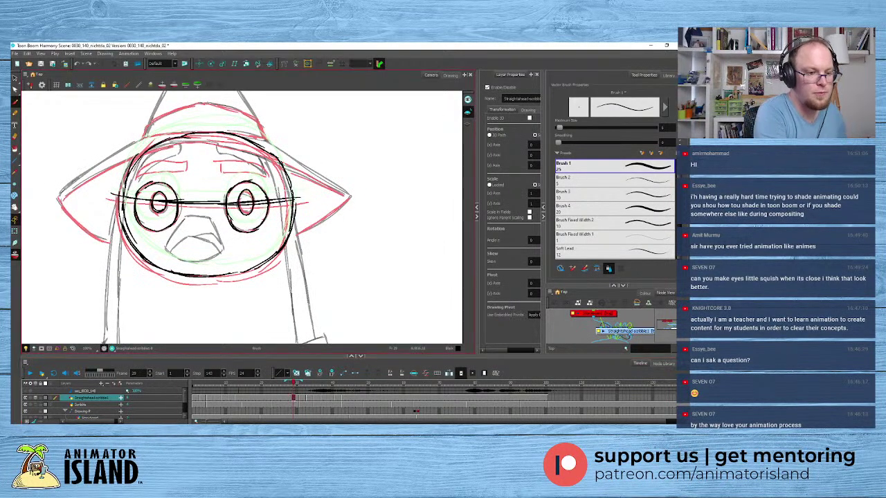
pyautogui.moveTo(161, 174)
pyautogui.mouseDown()
pyautogui.moveTo(185, 177)
pyautogui.moveTo(188, 165)
pyautogui.moveTo(155, 165)
pyautogui.moveTo(176, 163)
pyautogui.moveTo(265, 175)
pyautogui.mouseUp()
pyautogui.moveTo(217, 167); pyautogui.dragTo(244, 164)
pyautogui.moveTo(239, 163); pyautogui.dragTo(268, 179)
# - Flip back and forth through the drawings around frames 28 to 31 to check the motion of the eyes and eyebrows
pyautogui.press('.')
pyautogui.press('.')
pyautogui.press('.')
pyautogui.press('.')
pyautogui.press('.')
pyautogui.press('.')
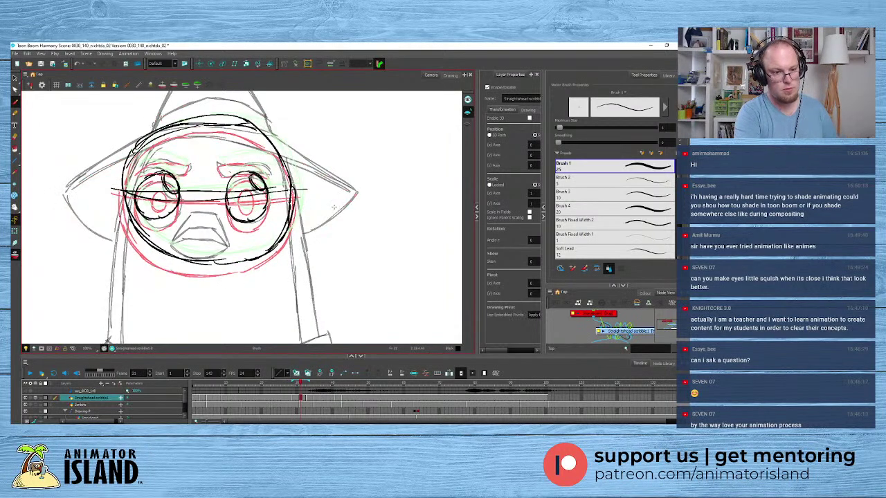
pyautogui.press(',')
pyautogui.press('f')
pyautogui.press('f')
pyautogui.press('f')
pyautogui.press('f')
pyautogui.press('f')
pyautogui.press('f')
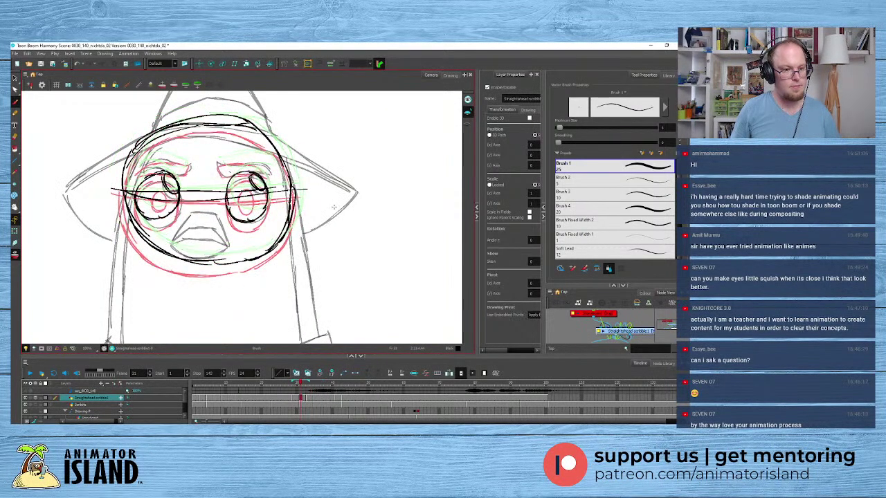
pyautogui.press('g')
pyautogui.press('g')
pyautogui.press('g')
pyautogui.press('g')
pyautogui.press('g')
pyautogui.press('g')
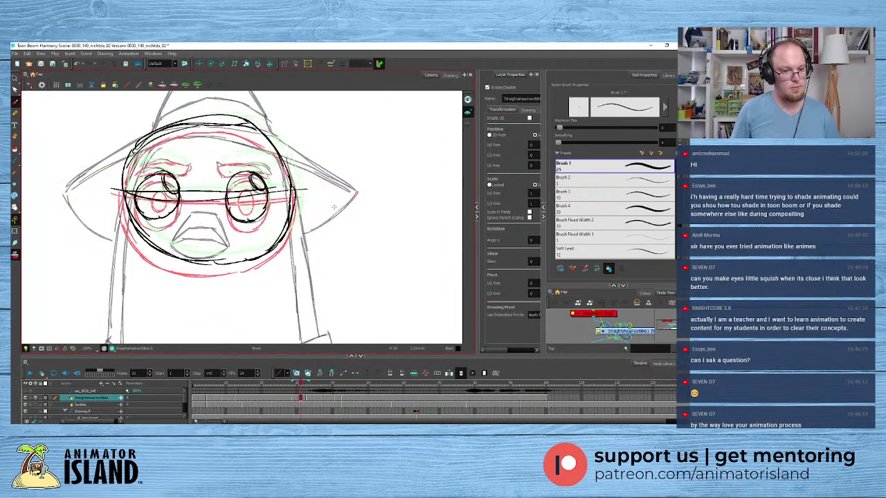
pyautogui.press('f')
pyautogui.press('f')
pyautogui.press('f')
pyautogui.press('f')
pyautogui.press('f')
pyautogui.press('f')
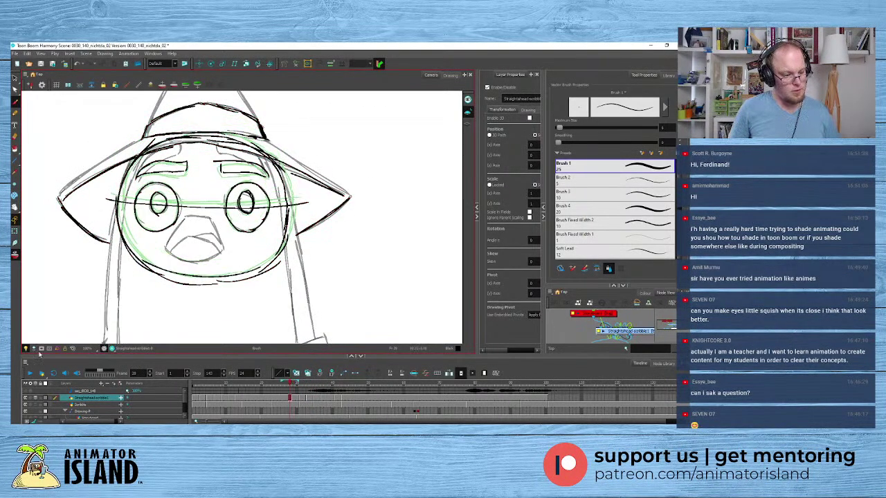
# - Hide the Scribble reference layer and play the straight-ahead head animation from the start
pyautogui.click(25, 405)
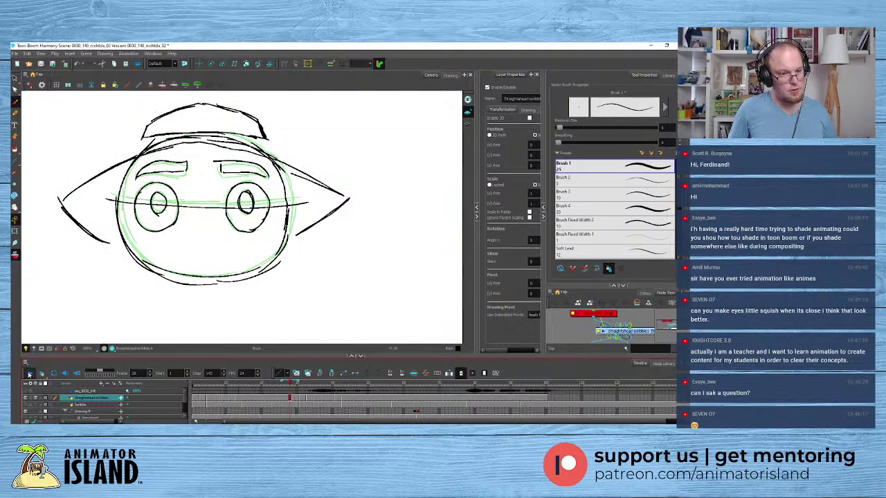
pyautogui.click(29, 374)
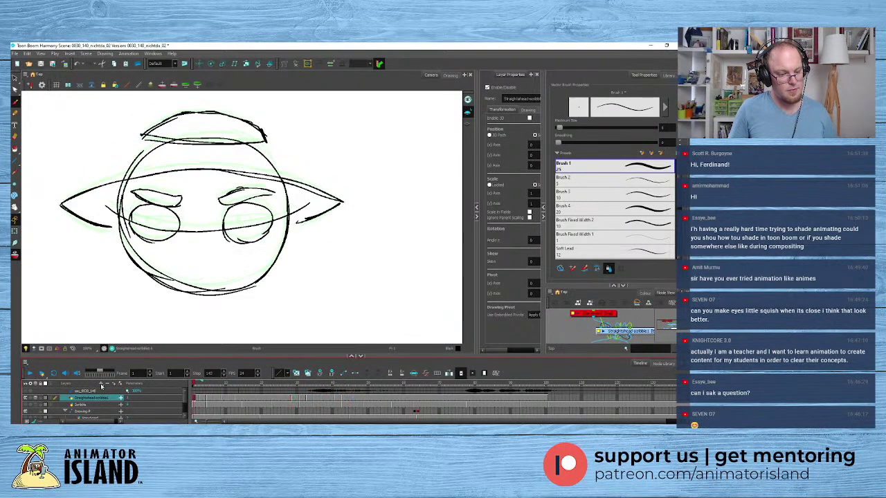
# - Play the straight-ahead head animation and examine the drawing at frame 32 against its onion-skinned neighbours
pyautogui.scroll(-2, 132, 312)
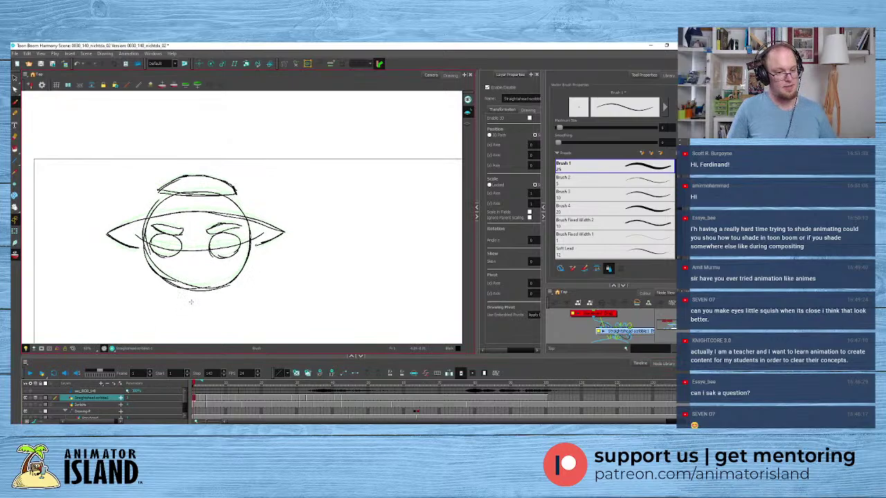
pyautogui.scroll(2, 191, 302)
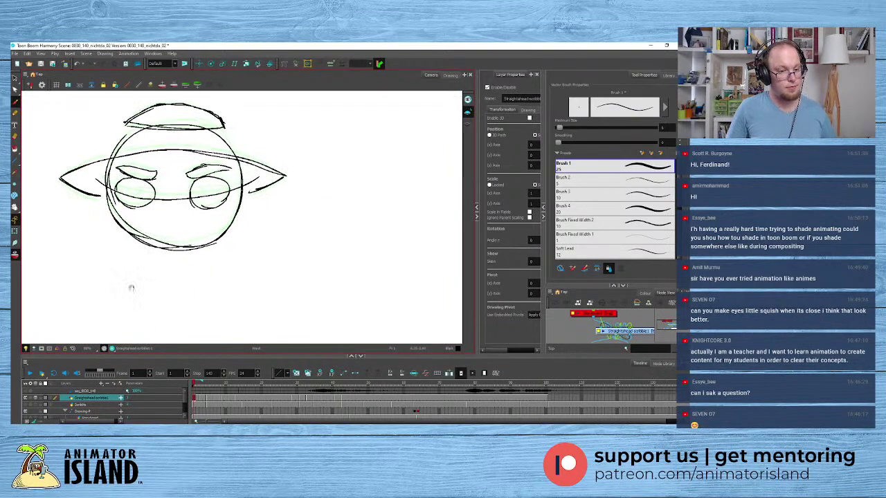
pyautogui.click(29, 374)
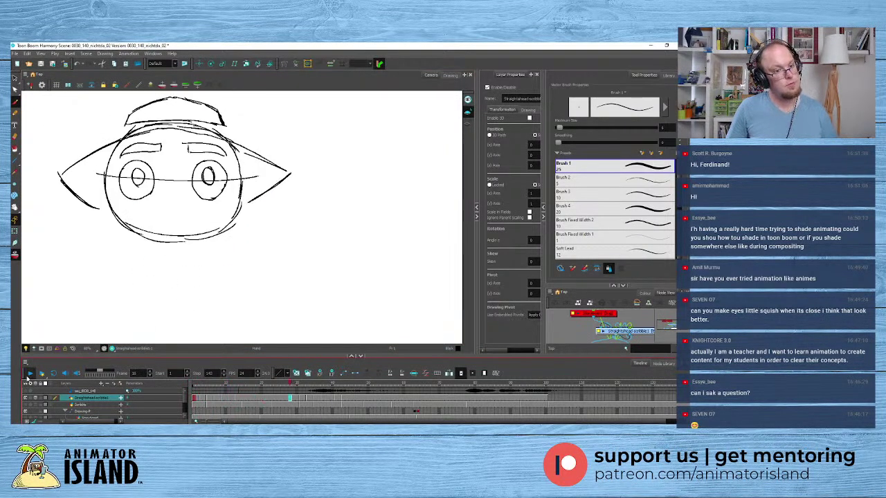
pyautogui.click(29, 376)
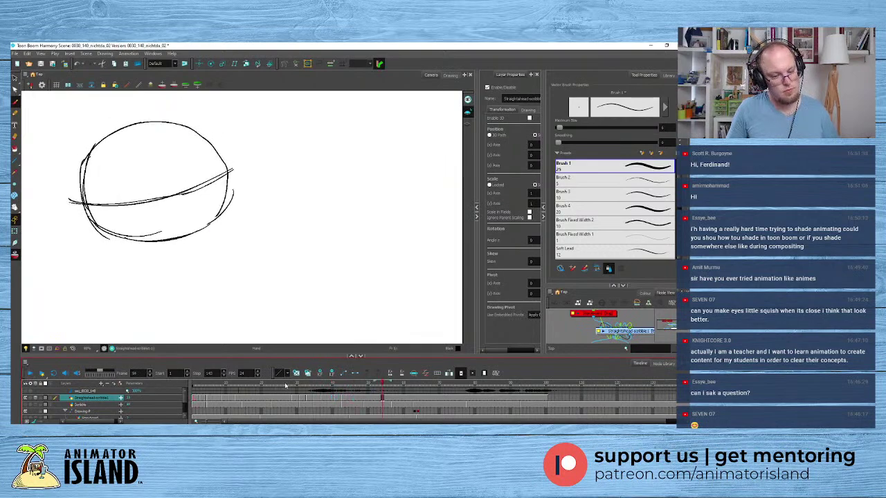
pyautogui.moveTo(285, 386)
pyautogui.mouseDown()
pyautogui.moveTo(315, 386)
pyautogui.moveTo(305, 387)
pyautogui.mouseUp()
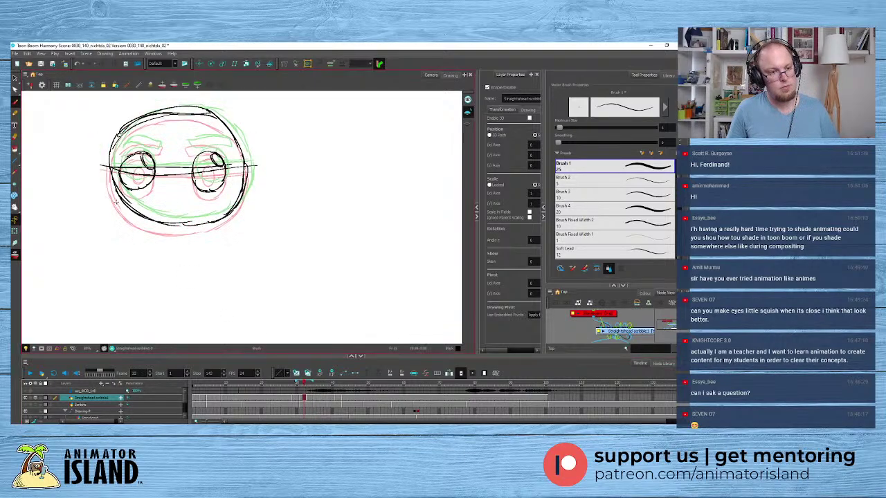
pyautogui.press('2')
pyautogui.press('space')
pyautogui.moveTo(160, 151); pyautogui.dragTo(166, 176)
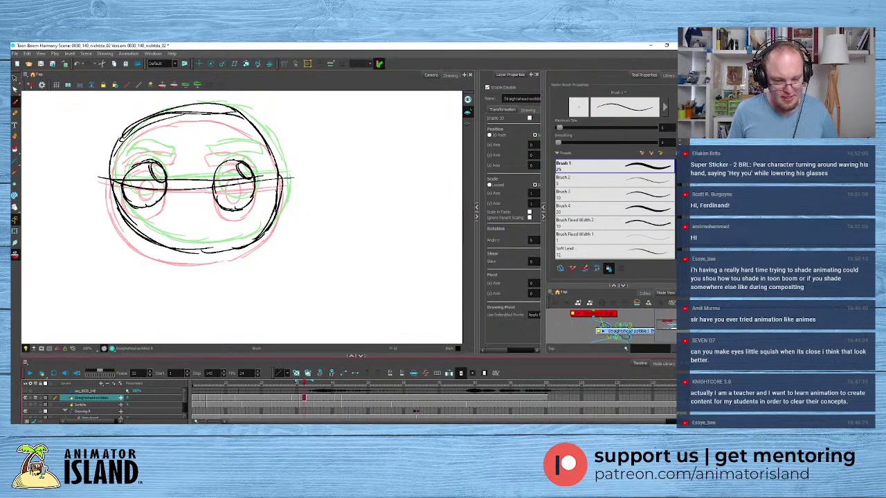
# - Return to frame 1, hide the straight-ahead scribble layer and save the scene
pyautogui.moveTo(202, 383); pyautogui.dragTo(193, 384)
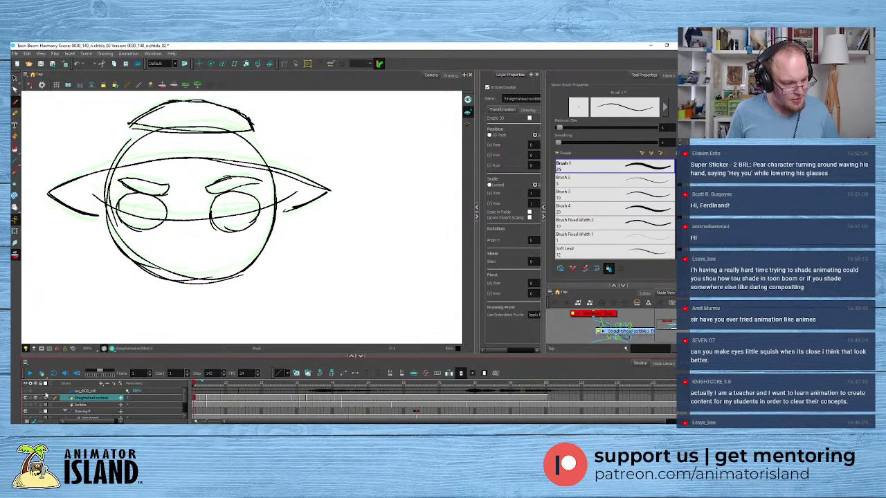
pyautogui.click(25, 398)
pyautogui.hotkey('ctrl', 's')
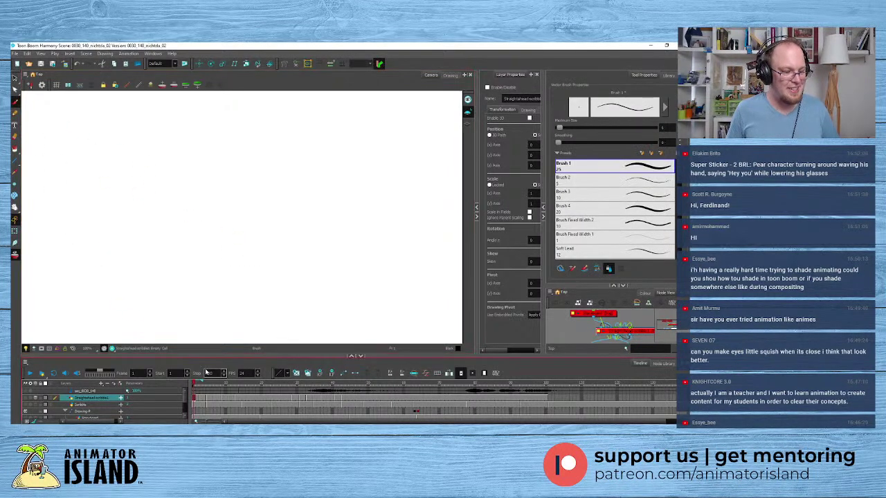
# - Add a new vector drawing layer named Drawing above the straight-ahead scribble layer
pyautogui.click(116, 383)
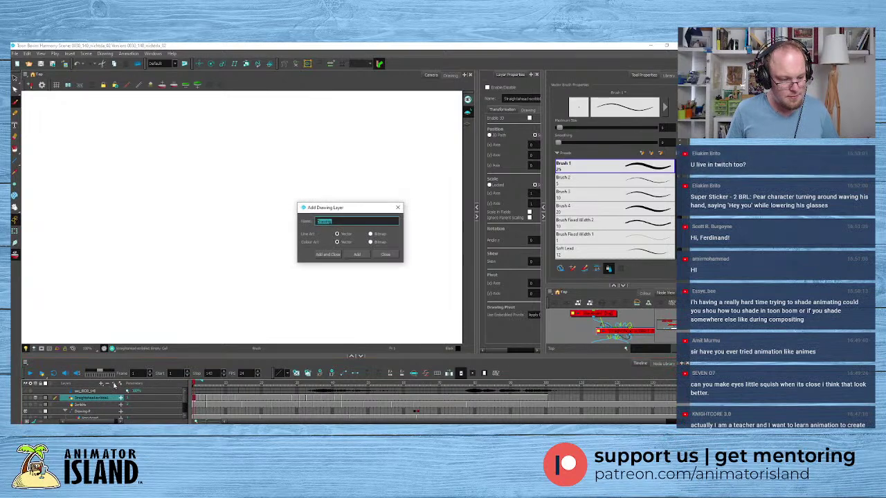
pyautogui.click(355, 255)
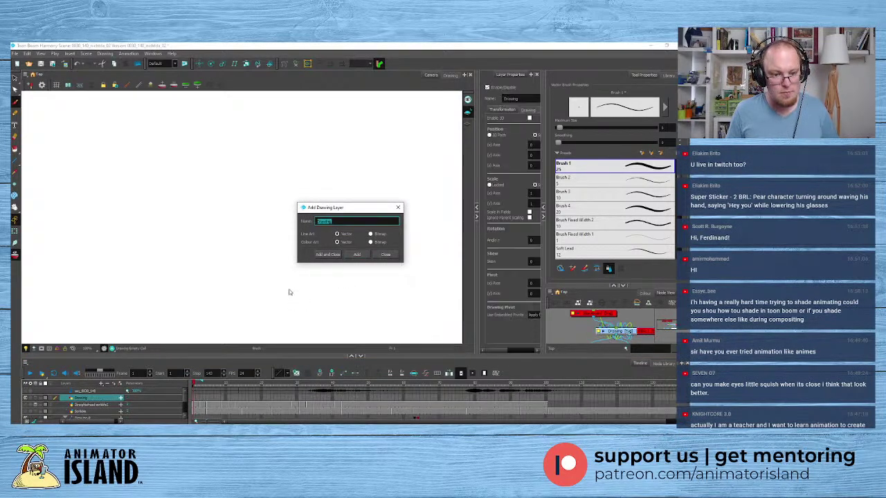
pyautogui.click(398, 208)
# - Draw the pear character's body outline on frame 1 of the new layer, with a round belly and a narrow head
pyautogui.click(194, 399)
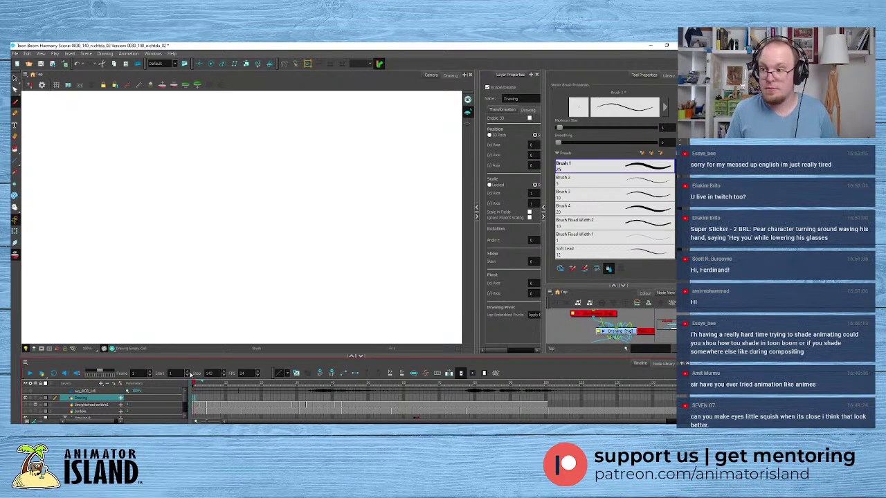
pyautogui.press('1')
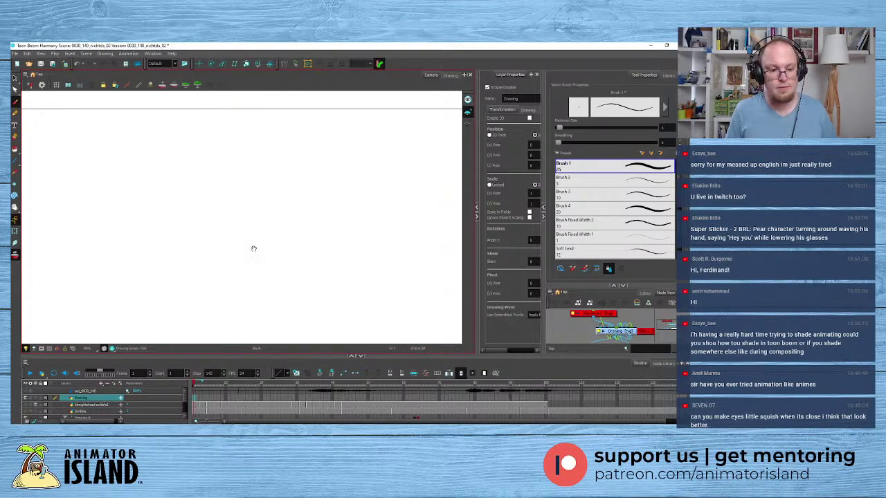
pyautogui.moveTo(253, 248); pyautogui.dragTo(293, 214)
pyautogui.press('1')
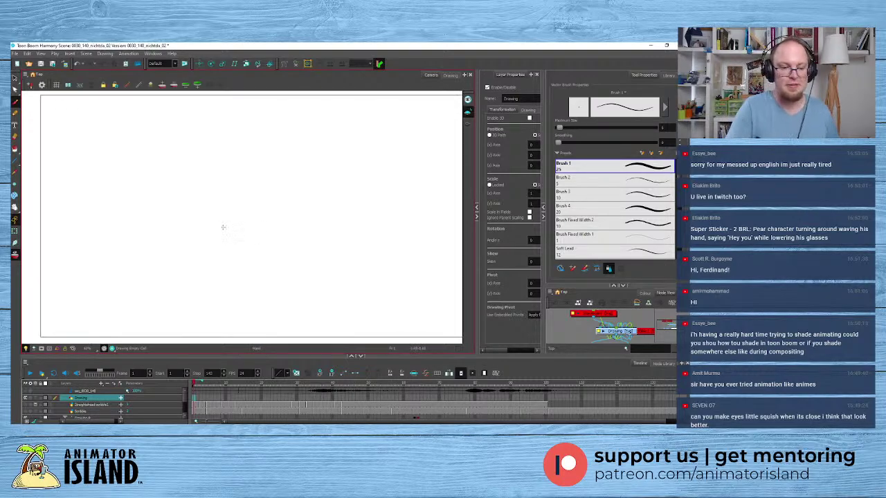
pyautogui.moveTo(206, 216)
pyautogui.mouseDown()
pyautogui.moveTo(205, 266)
pyautogui.moveTo(256, 276)
pyautogui.moveTo(282, 236)
pyautogui.moveTo(272, 208)
pyautogui.mouseUp()
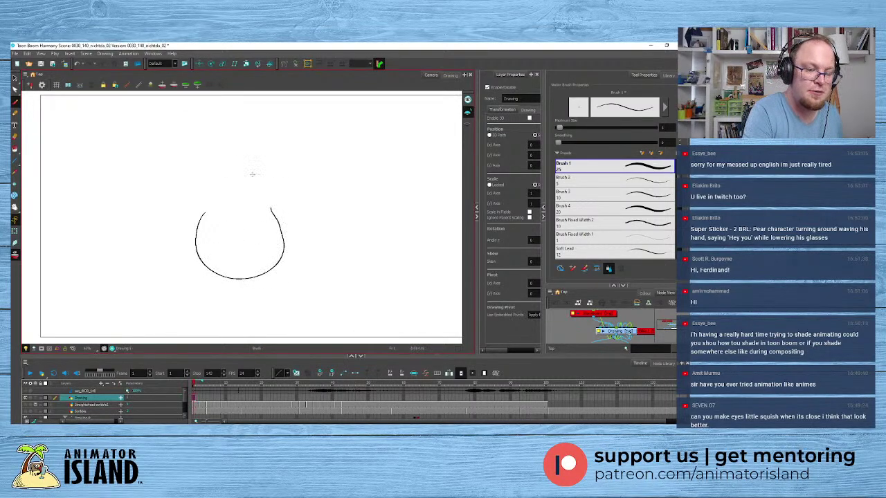
pyautogui.moveTo(212, 206)
pyautogui.mouseDown()
pyautogui.moveTo(224, 168)
pyautogui.moveTo(260, 140)
pyautogui.mouseUp()
pyautogui.hotkey('ctrl', 'z')
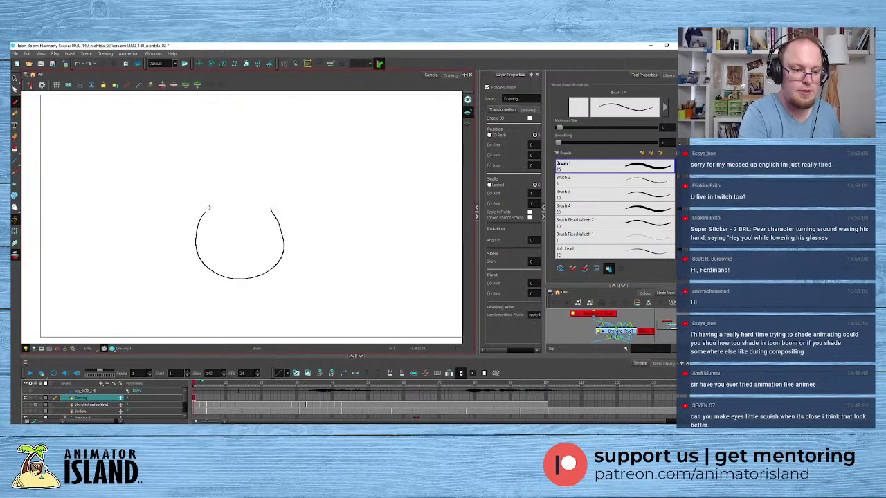
pyautogui.moveTo(209, 206)
pyautogui.mouseDown()
pyautogui.moveTo(241, 162)
pyautogui.moveTo(284, 173)
pyautogui.mouseUp()
pyautogui.moveTo(272, 194)
pyautogui.mouseDown()
pyautogui.moveTo(274, 170)
pyautogui.moveTo(261, 156)
pyautogui.moveTo(238, 164)
pyautogui.moveTo(263, 151)
pyautogui.mouseUp()
pyautogui.hotkey('ctrl', 'z')
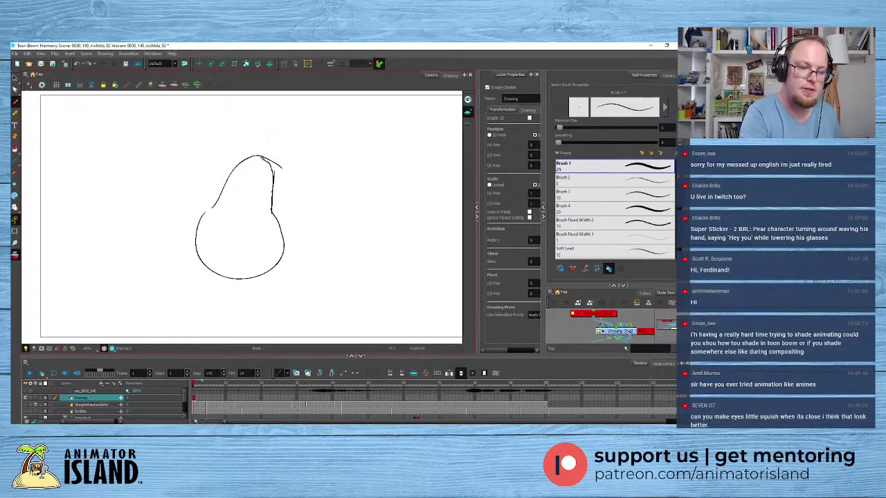
pyautogui.moveTo(229, 176); pyautogui.dragTo(265, 159)
pyautogui.moveTo(213, 205)
pyautogui.mouseDown()
pyautogui.moveTo(194, 229)
pyautogui.moveTo(204, 212)
pyautogui.moveTo(195, 251)
pyautogui.mouseUp()
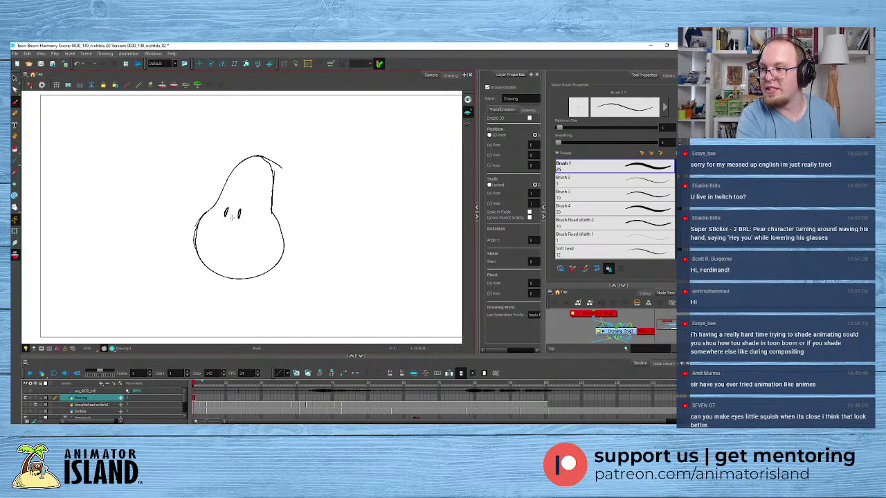
# - Undo the two small eyes and outline sunglasses on the pear's face, with a temple arm running back to its side
pyautogui.hotkey('ctrl', 'z')
pyautogui.hotkey('ctrl', 'z')
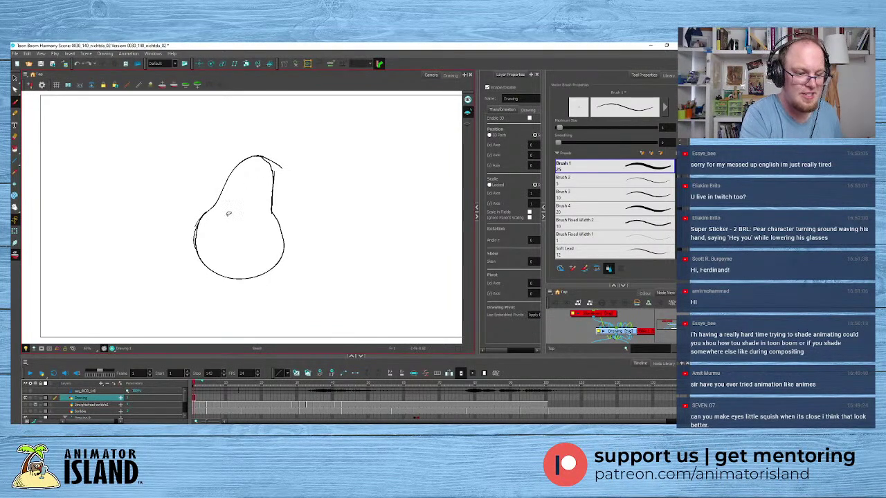
pyautogui.moveTo(216, 208)
pyautogui.mouseDown()
pyautogui.moveTo(230, 212)
pyautogui.moveTo(237, 230)
pyautogui.moveTo(271, 212)
pyautogui.mouseUp()
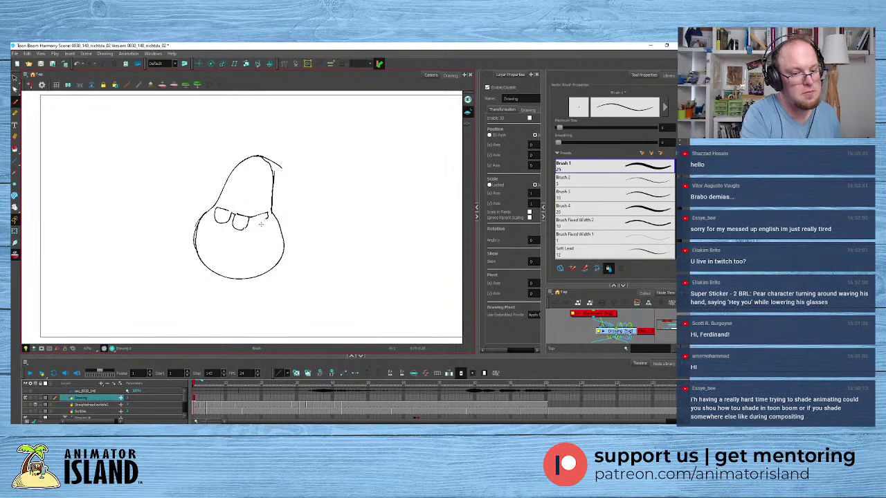
pyautogui.hotkey('ctrl', 'z')
pyautogui.moveTo(249, 216); pyautogui.dragTo(279, 211)
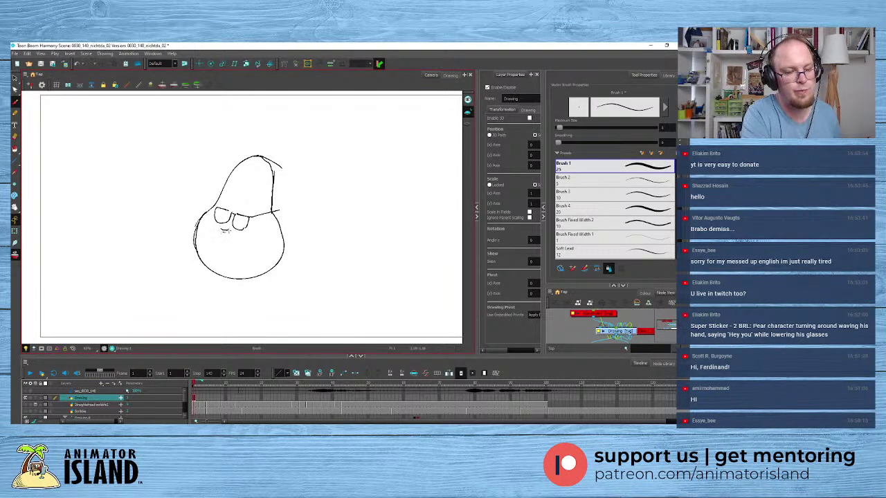
# - Draw a small smiling mouth below the sunglasses and shade both lenses with dark hatching
pyautogui.moveTo(224, 228); pyautogui.dragTo(229, 232)
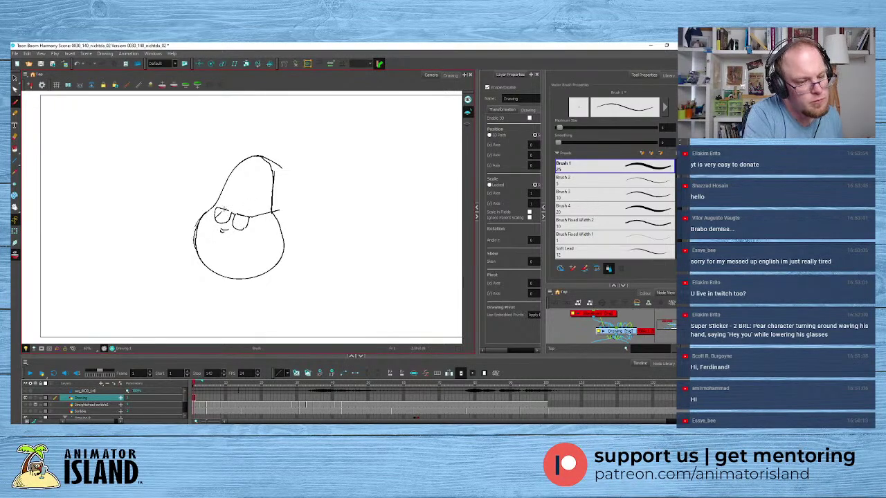
pyautogui.moveTo(222, 209)
pyautogui.mouseDown()
pyautogui.moveTo(217, 213)
pyautogui.moveTo(229, 224)
pyautogui.moveTo(248, 229)
pyautogui.mouseUp()
pyautogui.hotkey('ctrl', 'z')
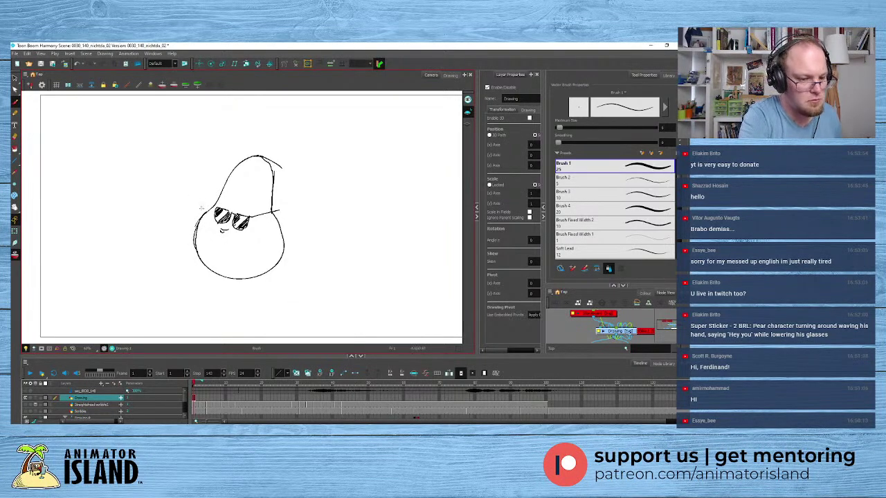
# - Draw one arm raised with a spread waving hand and the other arm bent back toward the pear's side
pyautogui.moveTo(270, 221); pyautogui.dragTo(297, 186)
pyautogui.hotkey('ctrl', 'z')
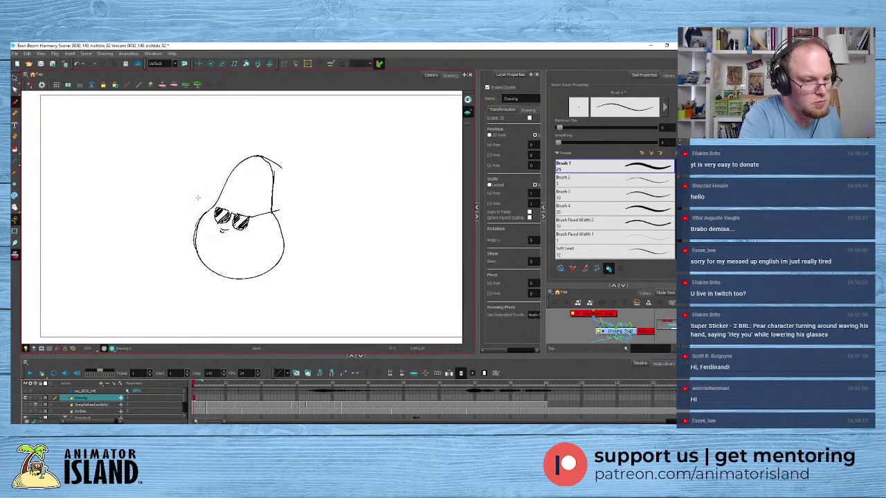
pyautogui.moveTo(197, 225)
pyautogui.mouseDown()
pyautogui.moveTo(188, 173)
pyautogui.moveTo(186, 182)
pyautogui.mouseUp()
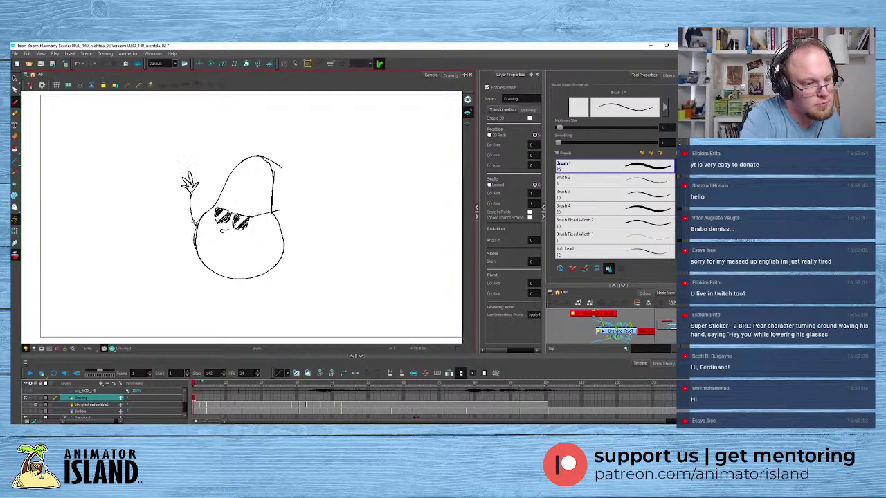
pyautogui.moveTo(276, 227)
pyautogui.mouseDown()
pyautogui.moveTo(308, 225)
pyautogui.moveTo(282, 247)
pyautogui.mouseUp()
pyautogui.hotkey('ctrl', 'z')
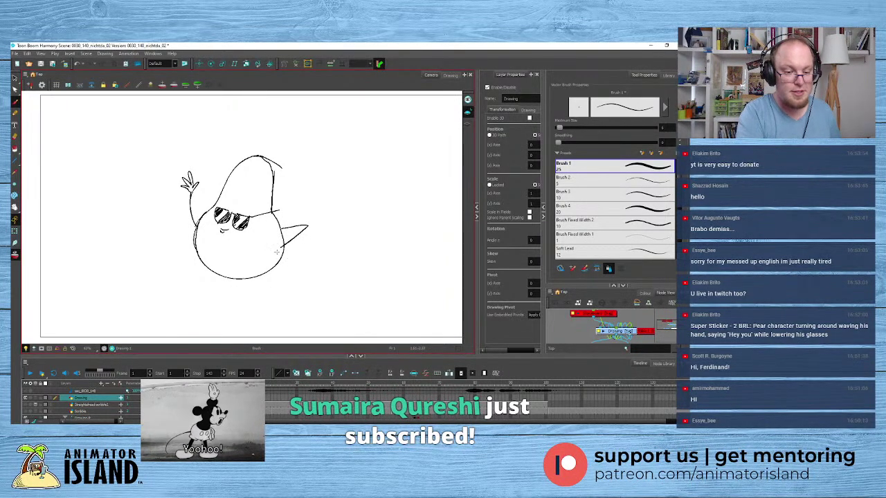
pyautogui.moveTo(283, 247); pyautogui.dragTo(300, 244)
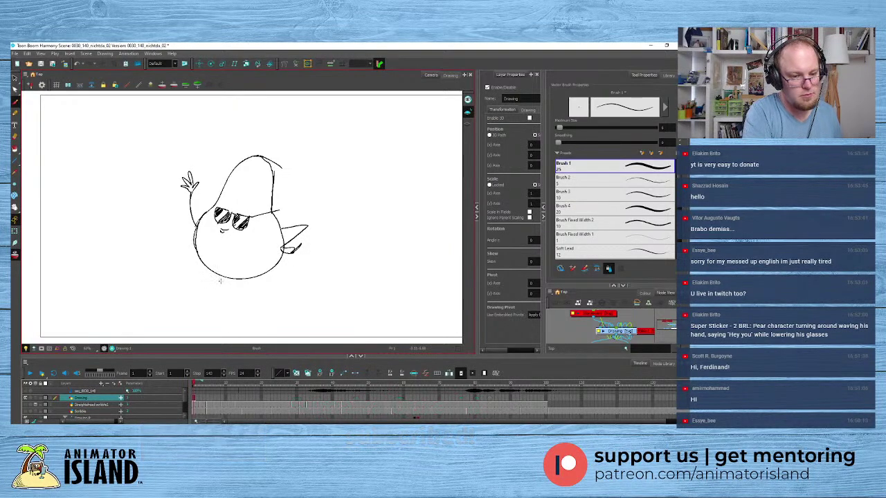
# - Draw two legs with feet under the pear and a short stem on its head, undoing the stray arrow beside it
pyautogui.moveTo(220, 276)
pyautogui.mouseDown()
pyautogui.moveTo(221, 293)
pyautogui.moveTo(275, 297)
pyautogui.mouseUp()
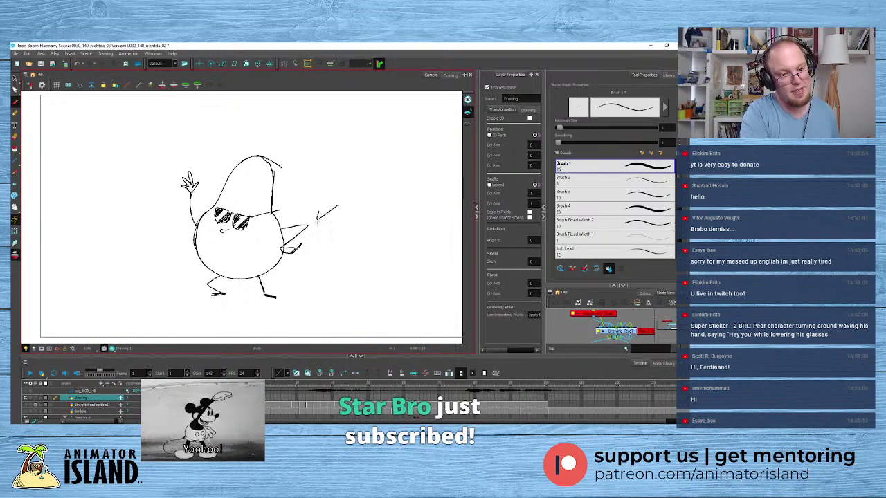
pyautogui.moveTo(183, 272); pyautogui.dragTo(201, 280)
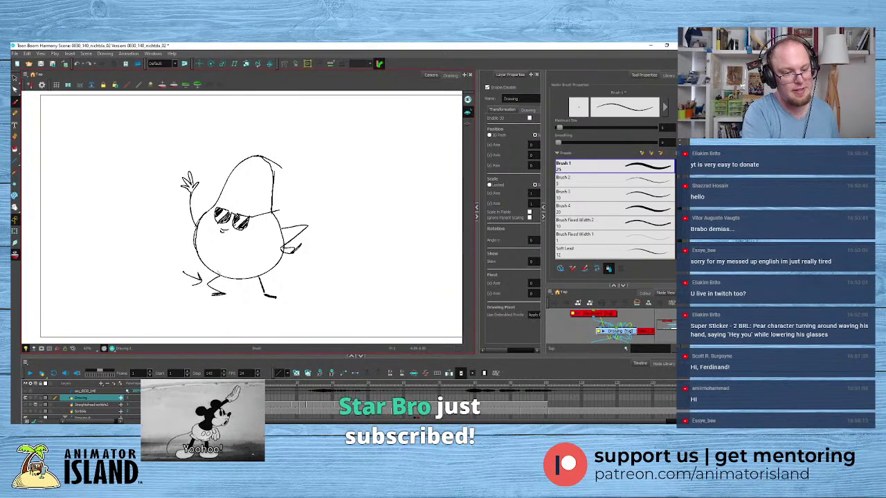
pyautogui.hotkey('ctrl', 'z')
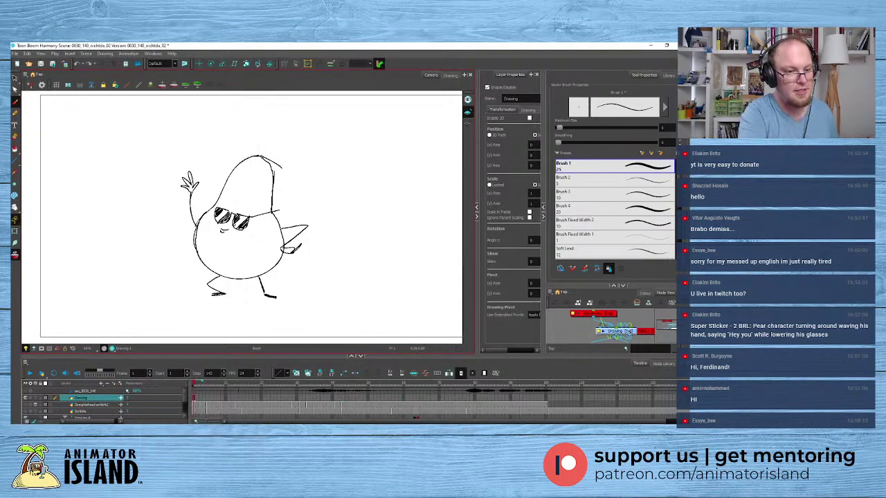
pyautogui.moveTo(261, 158); pyautogui.dragTo(272, 145)
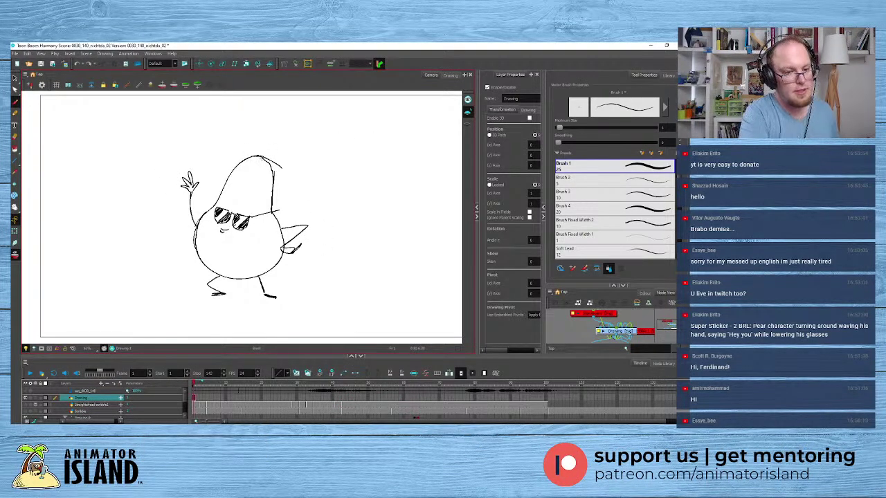
# - Extend the pear drawing's exposure on the Drawing layer through frame 25
pyautogui.click(211, 400)
pyautogui.click(213, 399)
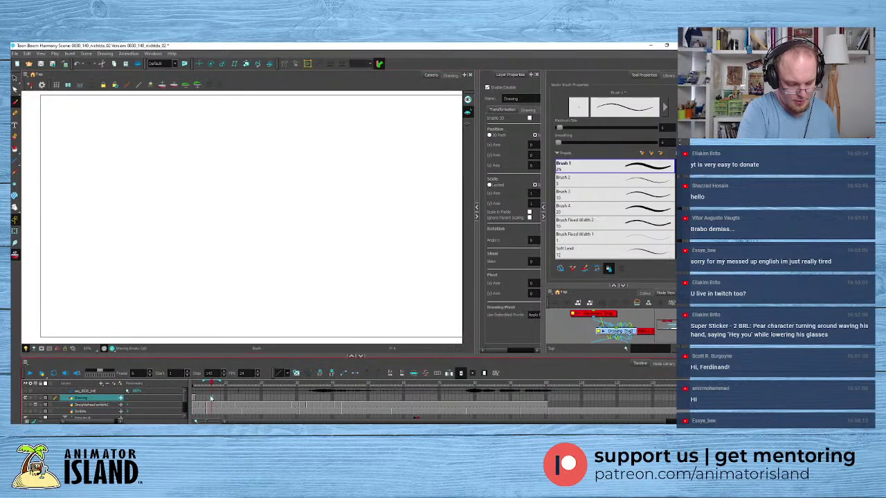
pyautogui.press('F5')
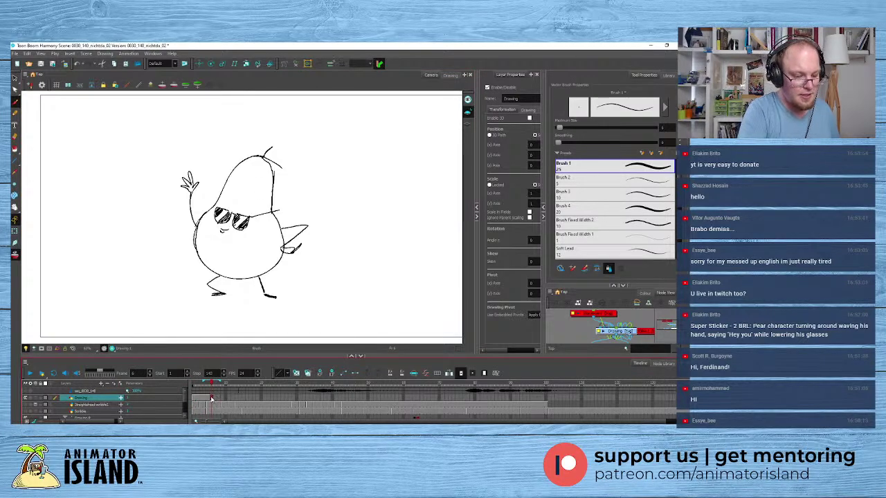
pyautogui.click(279, 400)
pyautogui.press('F5')
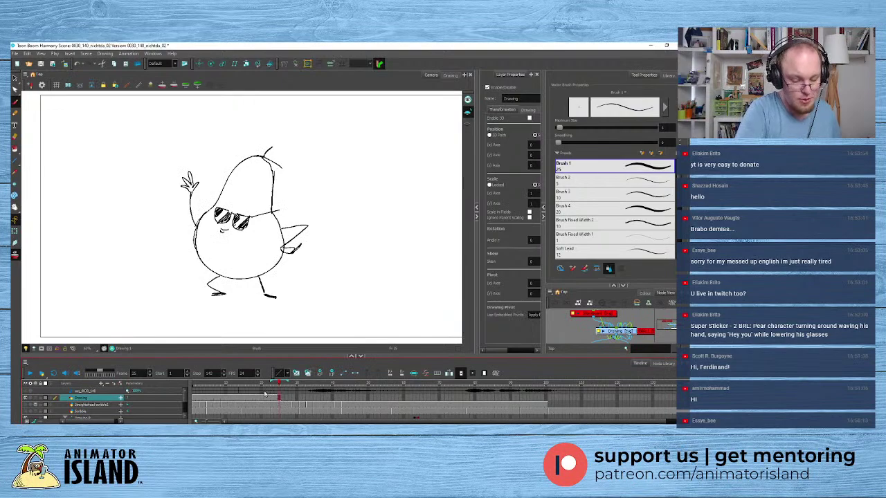
# - Duplicate the pear drawing at frame 21 and rotate its raised arm from the shoulder toward the head
pyautogui.click(270, 398)
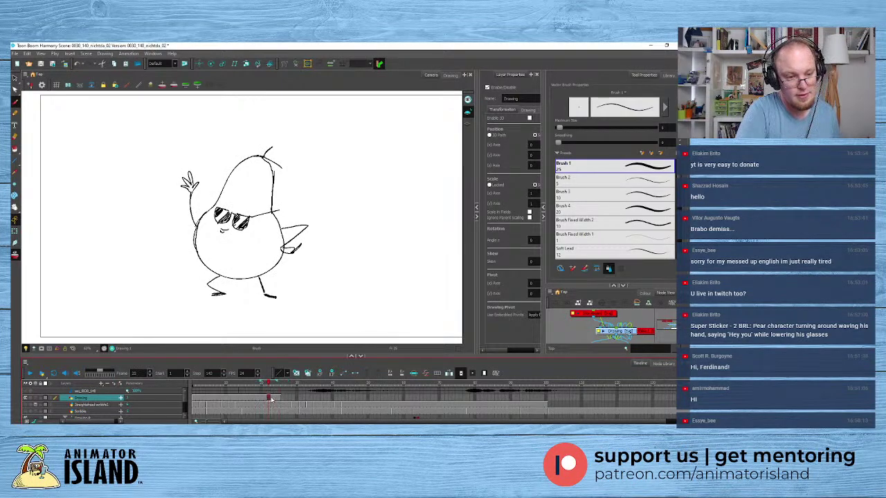
pyautogui.click(266, 399)
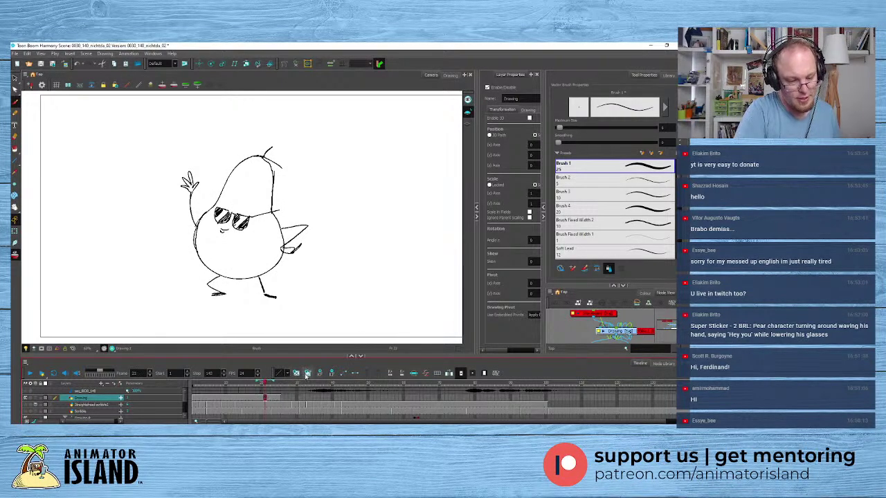
pyautogui.hotkey('alt', 's')
pyautogui.click(187, 193)
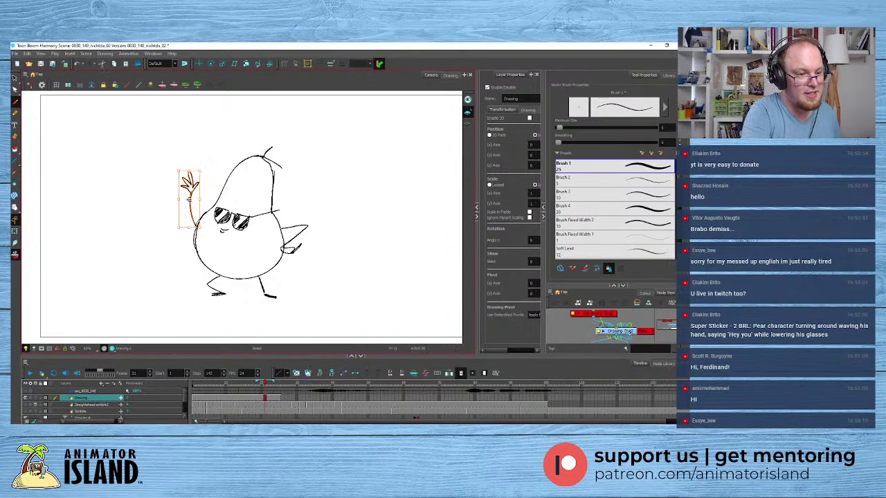
pyautogui.moveTo(189, 199); pyautogui.dragTo(197, 226)
pyautogui.moveTo(206, 170); pyautogui.dragTo(221, 167)
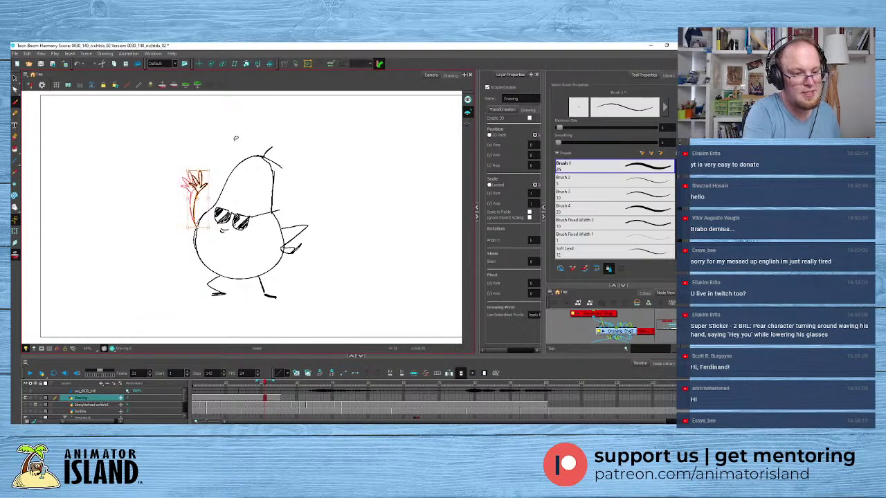
pyautogui.click(236, 139)
pyautogui.click(201, 173)
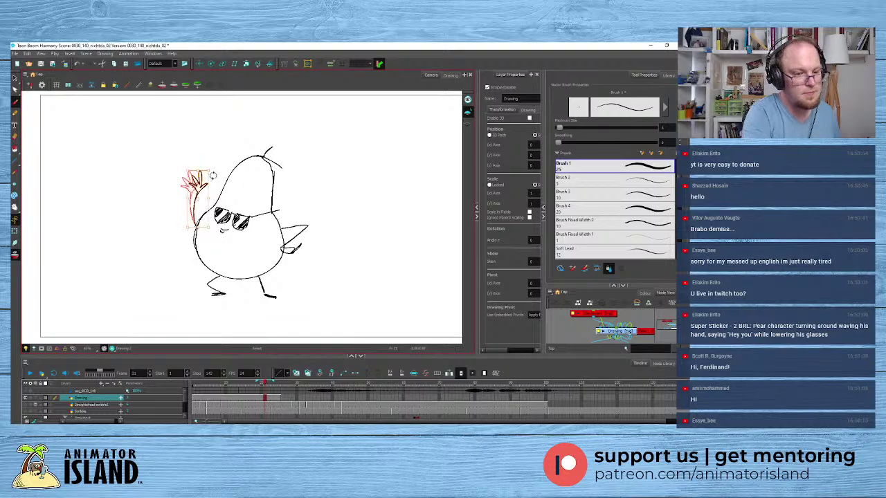
# - Erase the rotated hand on the frame 21 drawing and draw a new spread hand on the arm
pyautogui.hotkey('alt', 'b')
pyautogui.hotkey('alt', 'e')
pyautogui.moveTo(213, 159)
pyautogui.mouseDown()
pyautogui.moveTo(195, 178)
pyautogui.moveTo(200, 193)
pyautogui.moveTo(210, 189)
pyautogui.moveTo(212, 174)
pyautogui.moveTo(196, 186)
pyautogui.mouseUp()
pyautogui.hotkey('alt', 'b')
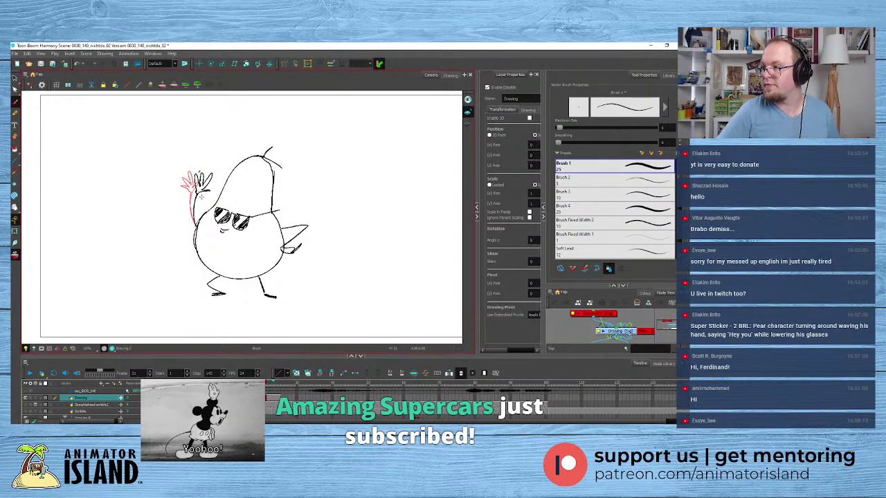
# - Undo the redrawn hand strokes and draw the waving hand again, tilted toward the pear's head
pyautogui.hotkey('ctrl', 'z')
pyautogui.hotkey('ctrl', 'z')
pyautogui.hotkey('ctrl', 'z')
pyautogui.hotkey('ctrl', 'z')
pyautogui.hotkey('ctrl', 'z')
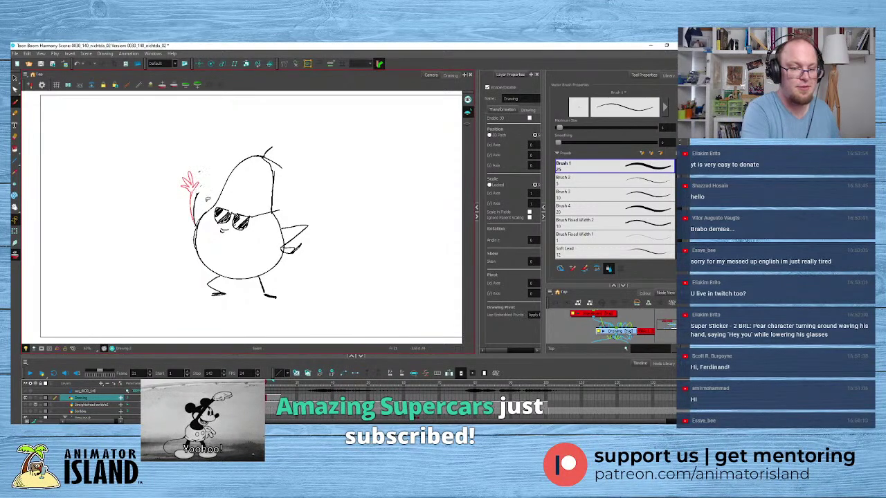
pyautogui.moveTo(199, 193)
pyautogui.mouseDown()
pyautogui.moveTo(201, 175)
pyautogui.moveTo(203, 192)
pyautogui.mouseUp()
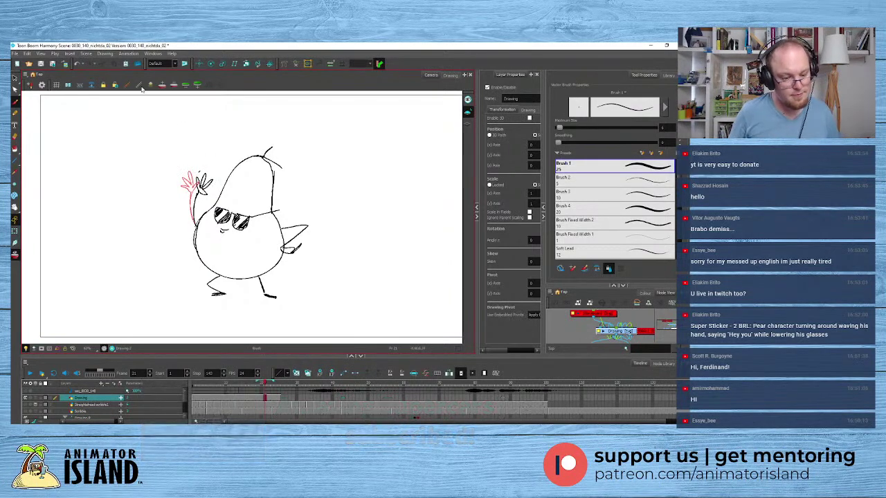
# - Repeat the two waving poses along the Drawing layer and extend the exposure through frame 60
pyautogui.moveTo(303, 400); pyautogui.dragTo(354, 399)
pyautogui.moveTo(266, 400); pyautogui.dragTo(254, 401)
pyautogui.moveTo(328, 400); pyautogui.dragTo(353, 399)
pyautogui.click(353, 399)
pyautogui.click(403, 401)
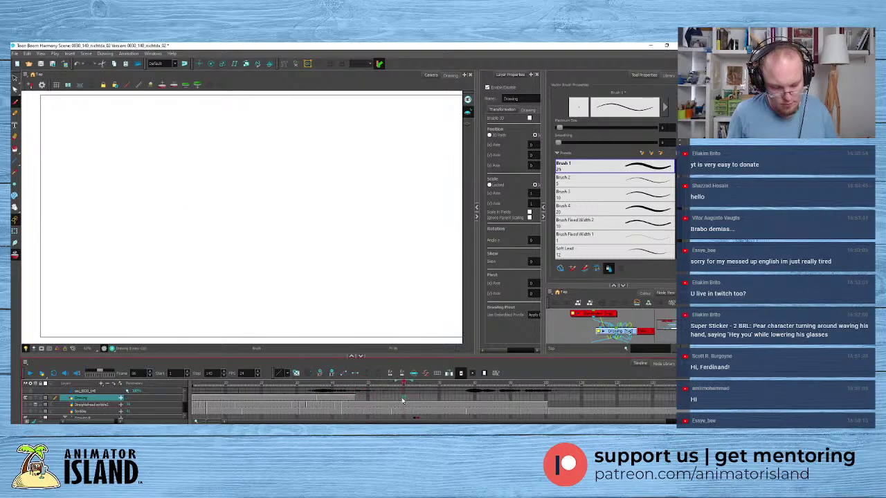
pyautogui.press('F5')
# - Play the wave from the first frame and compare the two arm poses at several frames
pyautogui.moveTo(240, 398); pyautogui.dragTo(193, 388)
pyautogui.click(193, 389)
pyautogui.hotkey('shift', 'Return')
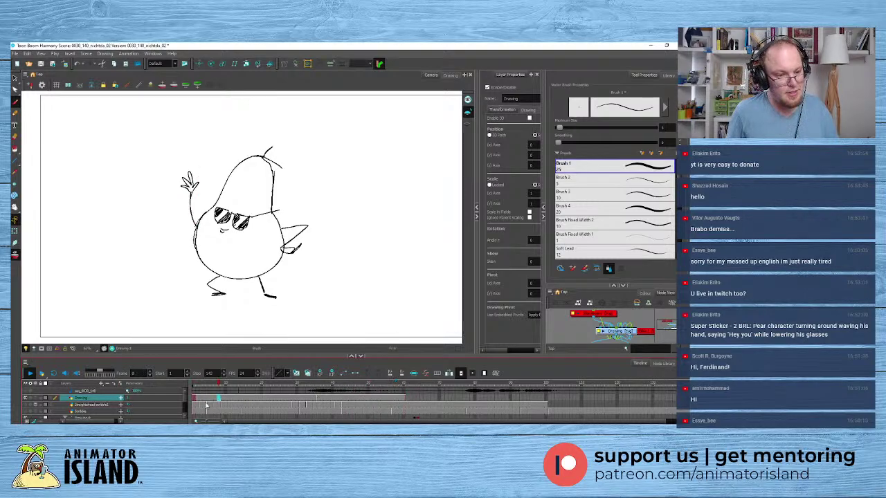
pyautogui.click(265, 399)
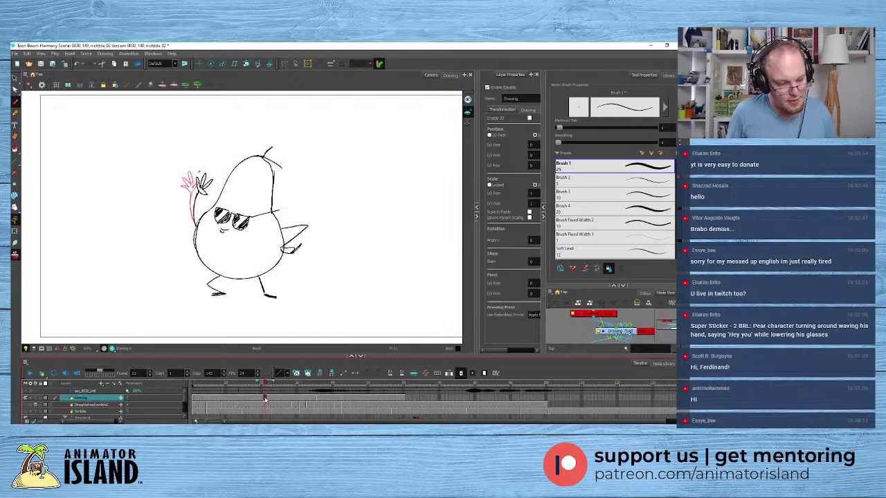
pyautogui.click(282, 399)
pyautogui.click(319, 399)
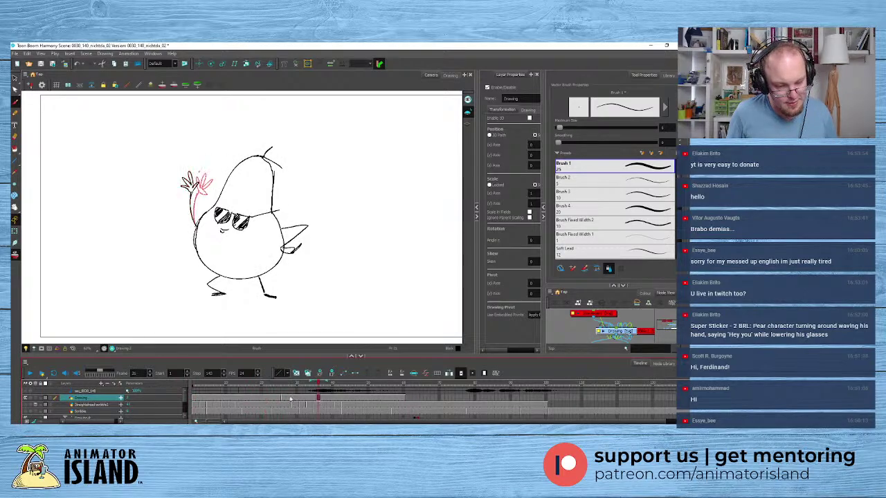
pyautogui.click(346, 399)
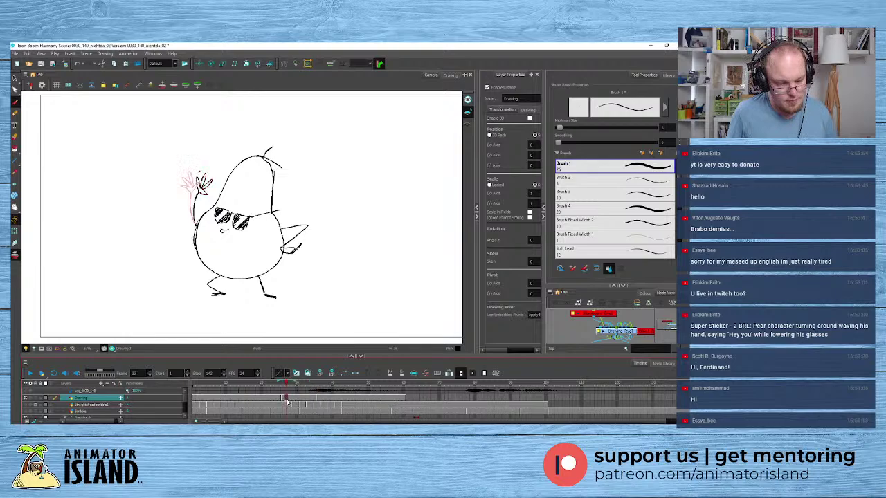
# - Clear the Drawing layer's exposure from frame 55 onward
pyautogui.click(385, 400)
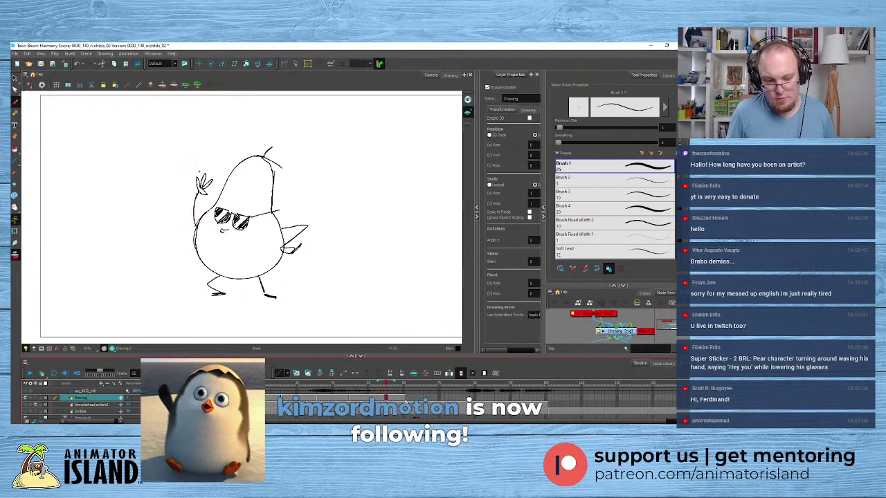
pyautogui.press('.')
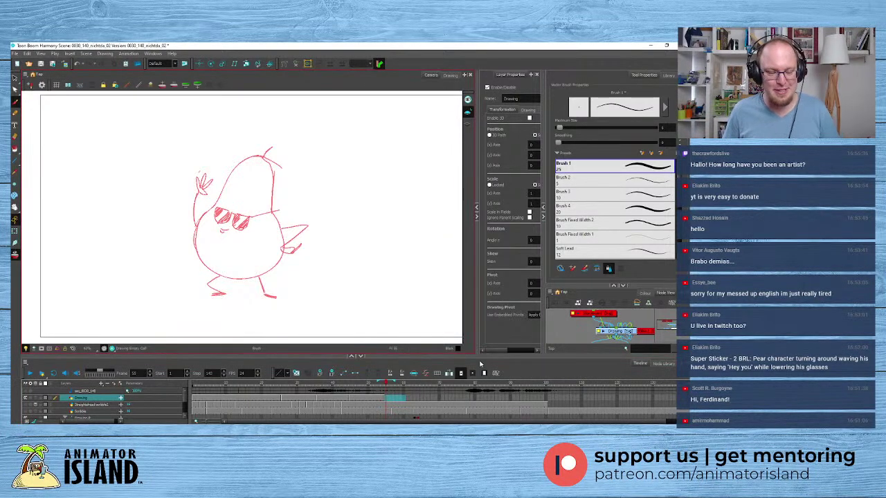
pyautogui.click(460, 397)
pyautogui.click(460, 397)
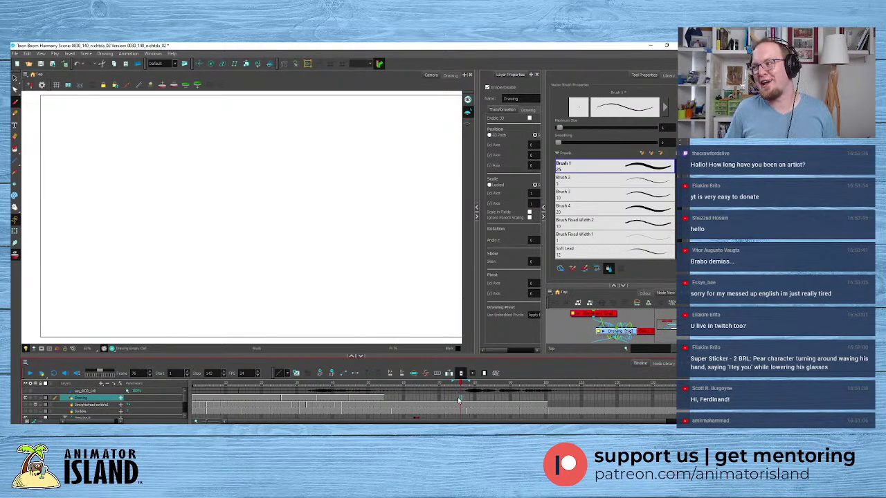
# - Play the waving animation from the start to check its timing
pyautogui.moveTo(269, 385); pyautogui.dragTo(123, 385)
pyautogui.click(30, 374)
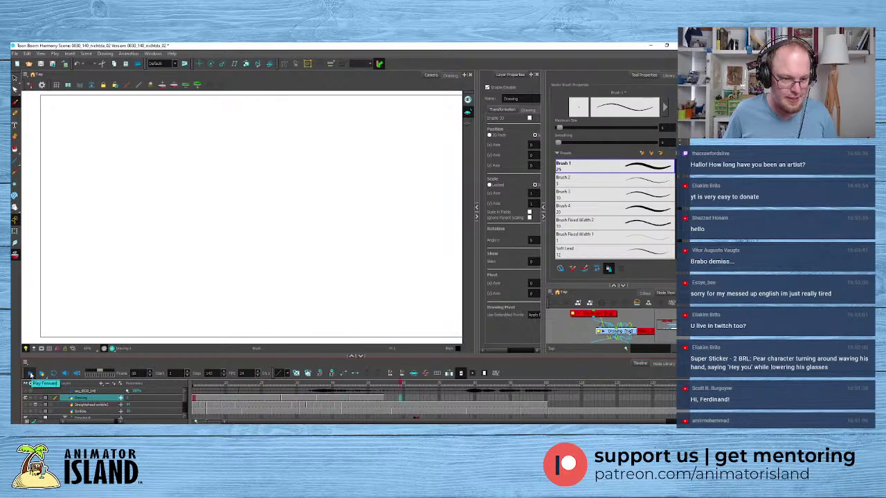
pyautogui.click(31, 374)
# - Draw the pear's body upright with a short stem and the first lowered sunglass lens on a new drawing at frame 55
pyautogui.click(384, 399)
pyautogui.click(386, 399)
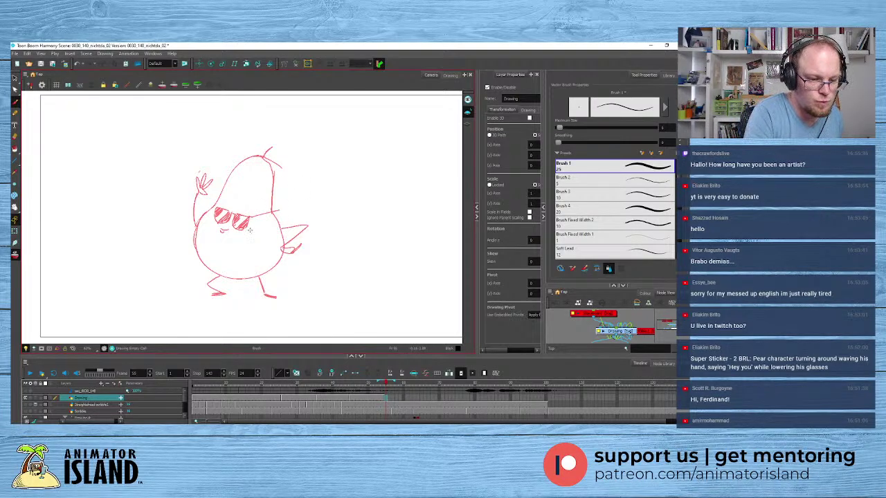
pyautogui.moveTo(209, 210)
pyautogui.mouseDown()
pyautogui.moveTo(198, 251)
pyautogui.moveTo(266, 273)
pyautogui.moveTo(279, 235)
pyautogui.moveTo(248, 168)
pyautogui.moveTo(239, 157)
pyautogui.moveTo(208, 187)
pyautogui.moveTo(225, 159)
pyautogui.moveTo(243, 161)
pyautogui.moveTo(226, 158)
pyautogui.mouseUp()
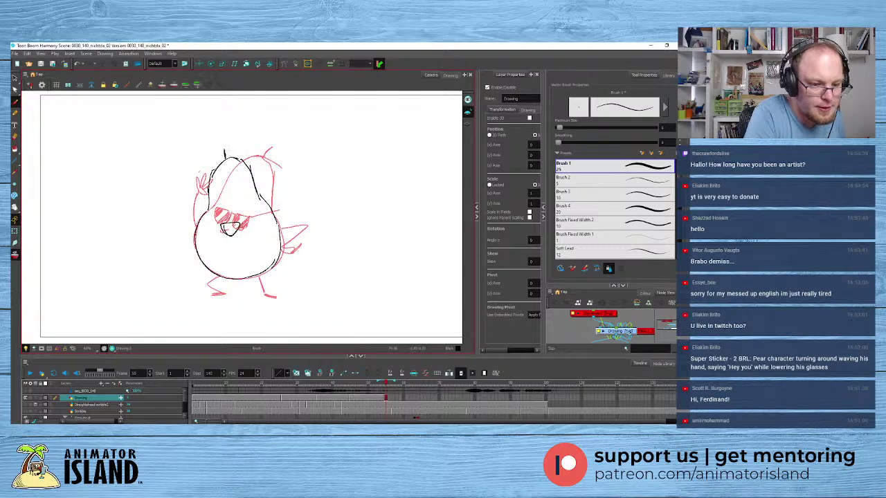
# - Add the second lowered lens, eyes above the glasses, a small mouth, and a bent arm whose hand grips the glasses
pyautogui.moveTo(243, 222)
pyautogui.mouseDown()
pyautogui.moveTo(257, 231)
pyautogui.moveTo(245, 220)
pyautogui.moveTo(217, 244)
pyautogui.moveTo(220, 234)
pyautogui.mouseUp()
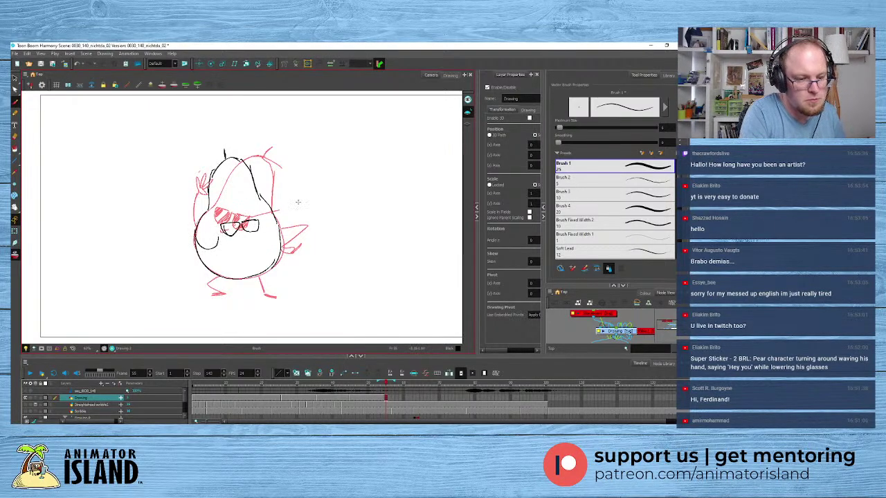
pyautogui.moveTo(228, 234)
pyautogui.mouseDown()
pyautogui.moveTo(224, 250)
pyautogui.moveTo(230, 213)
pyautogui.moveTo(248, 221)
pyautogui.moveTo(244, 240)
pyautogui.mouseUp()
pyautogui.hotkey('ctrl', 'z')
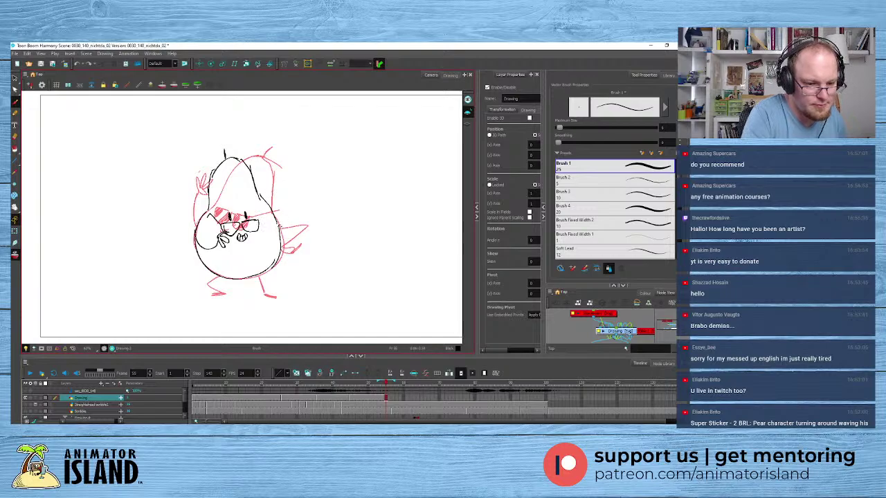
# - Draw the other arm bent at the pear's side and two legs with feet below the body, undoing the stray strokes
pyautogui.moveTo(280, 225)
pyautogui.mouseDown()
pyautogui.moveTo(283, 242)
pyautogui.moveTo(294, 243)
pyautogui.mouseUp()
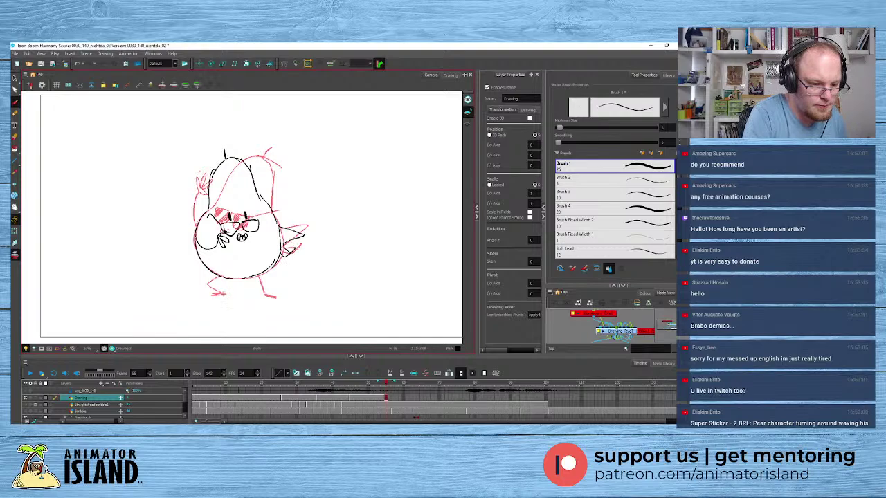
pyautogui.moveTo(215, 296)
pyautogui.mouseDown()
pyautogui.moveTo(227, 294)
pyautogui.moveTo(209, 285)
pyautogui.moveTo(221, 275)
pyautogui.moveTo(264, 295)
pyautogui.moveTo(216, 284)
pyautogui.moveTo(217, 277)
pyautogui.moveTo(279, 296)
pyautogui.mouseUp()
pyautogui.hotkey('ctrl', 'z')
pyautogui.hotkey('ctrl', 'z')
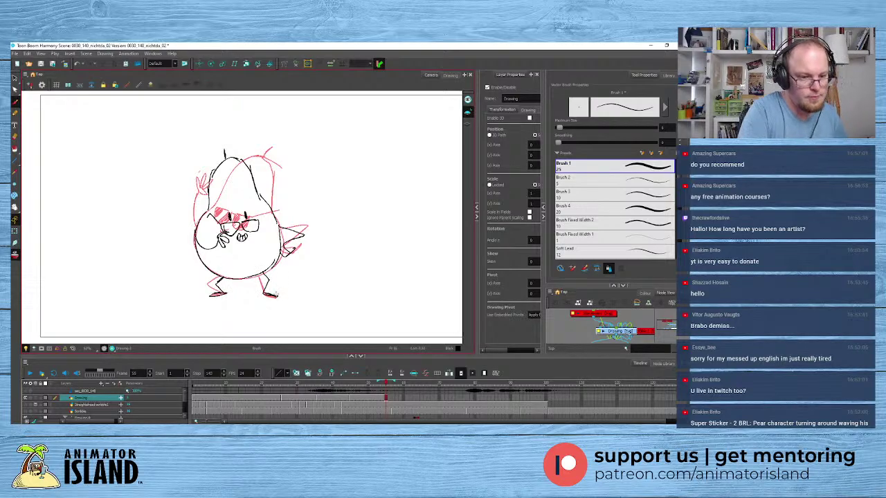
# - Step through the pear drawings at several frames and play the animation from frame 20
pyautogui.click(539, 404)
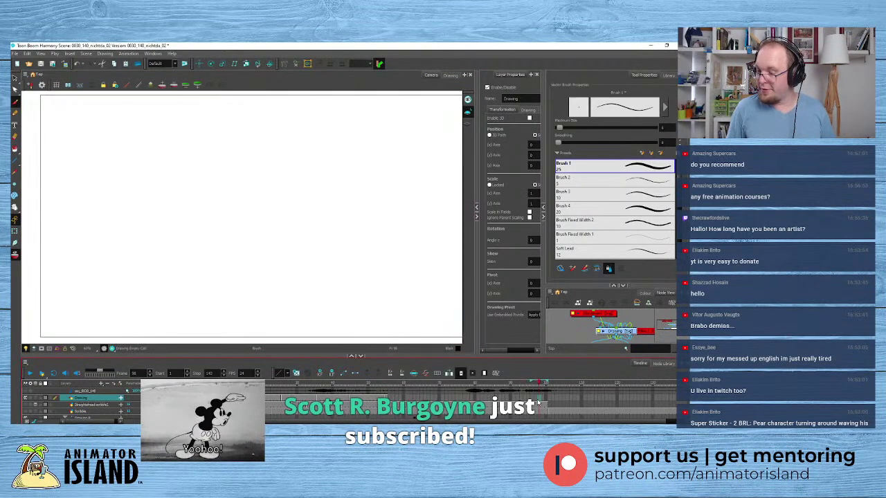
pyautogui.click(377, 399)
pyautogui.click(360, 399)
pyautogui.click(263, 400)
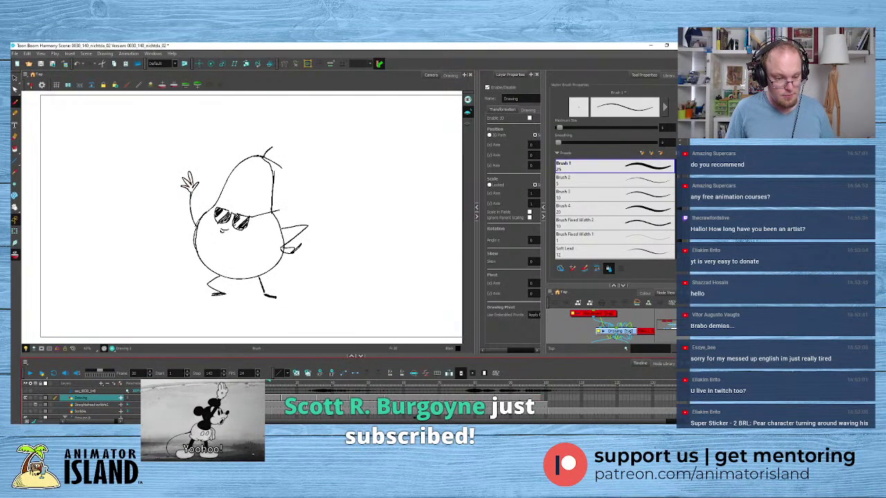
pyautogui.click(30, 373)
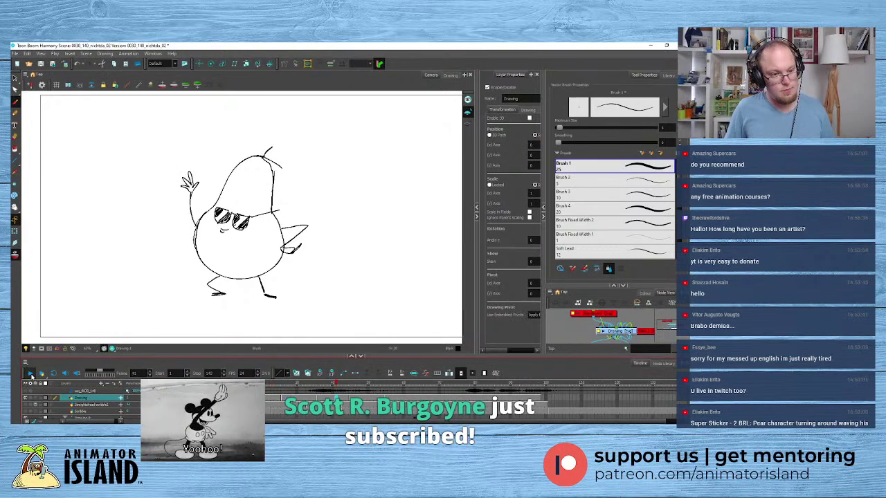